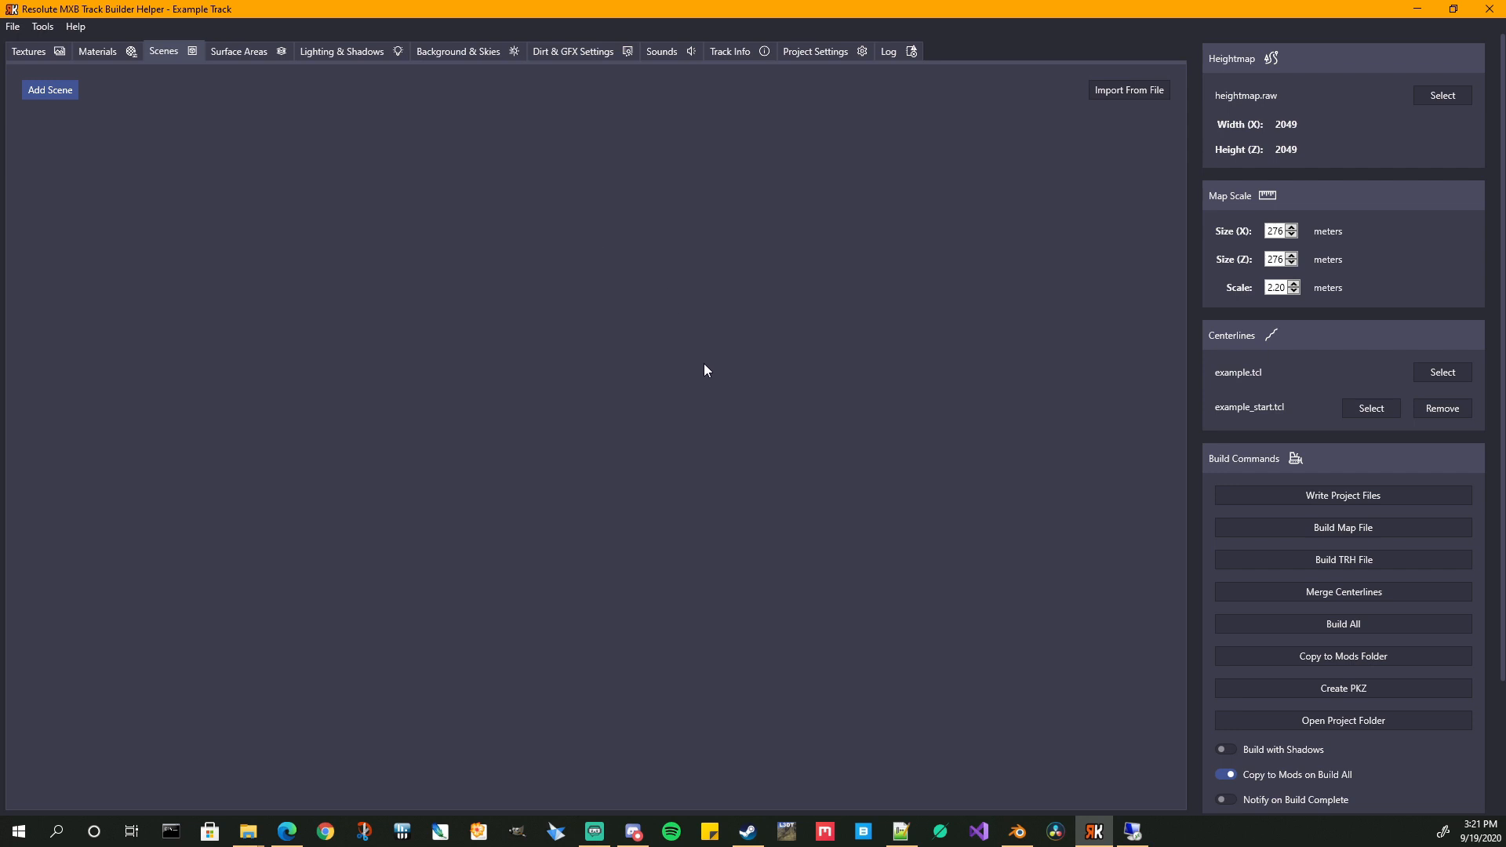
# - Switch to Notepad++ and examine the scene0 to scene3 entries and their model file names in the example project's track.hmf
pyautogui.click(901, 831)
pyautogui.click(787, 476)
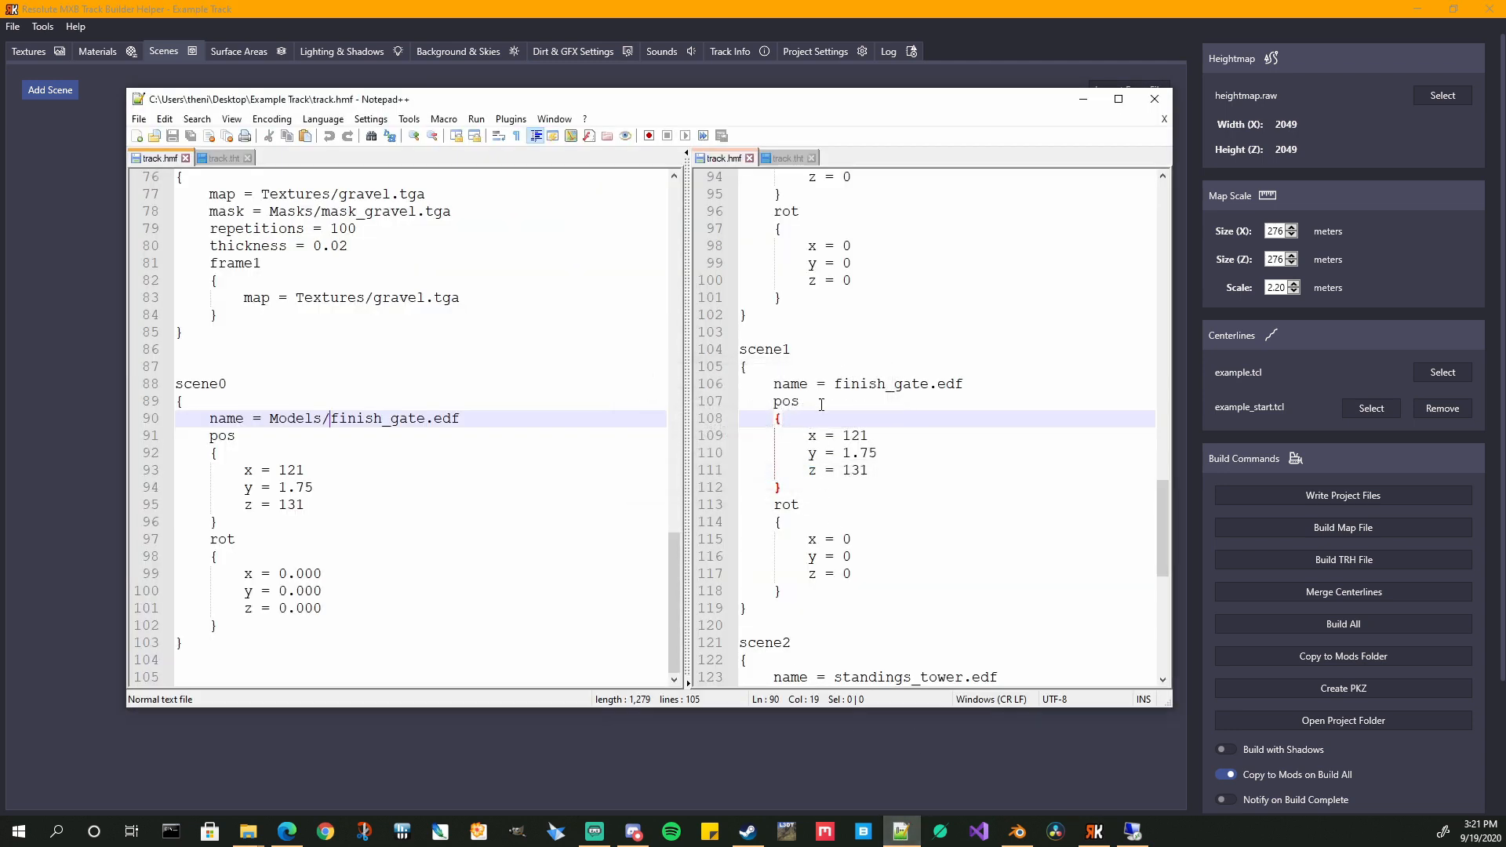
pyautogui.moveTo(689, 335); pyautogui.dragTo(616, 338)
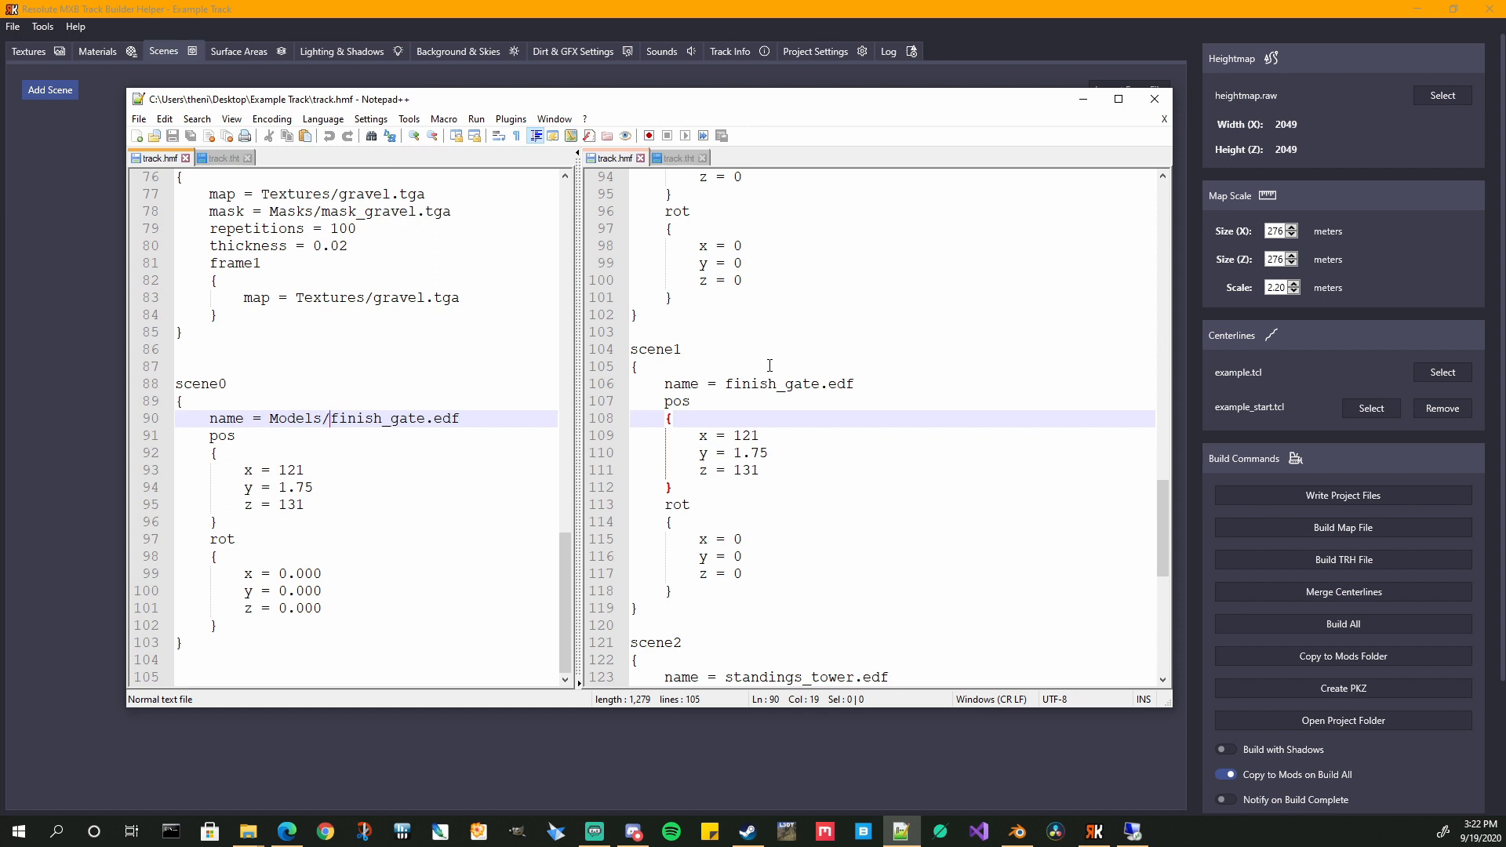
pyautogui.scroll(5, 769, 365)
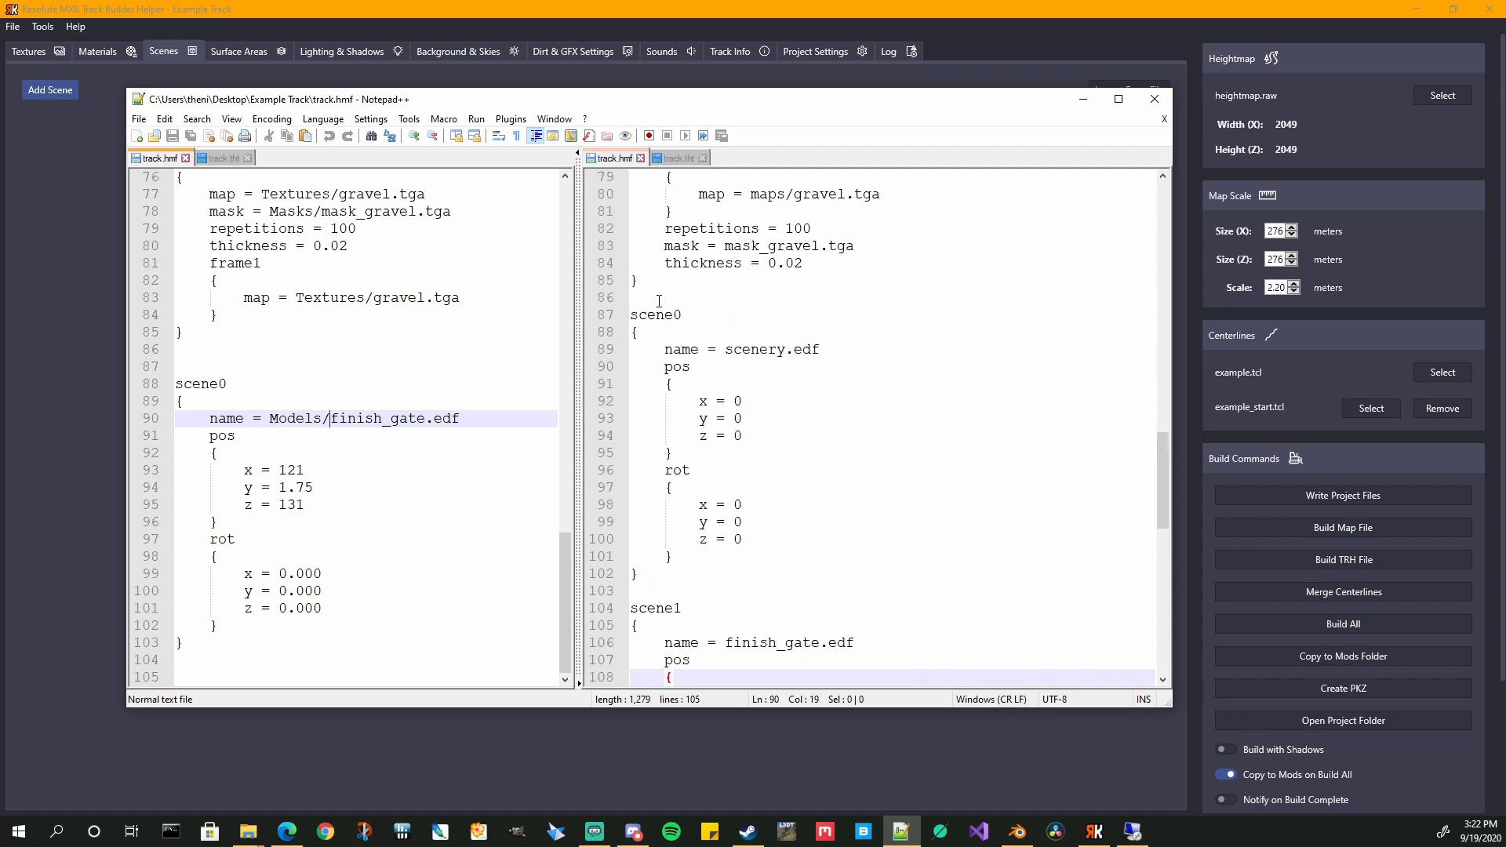
pyautogui.doubleClick(633, 314)
pyautogui.scroll(-7, 760, 493)
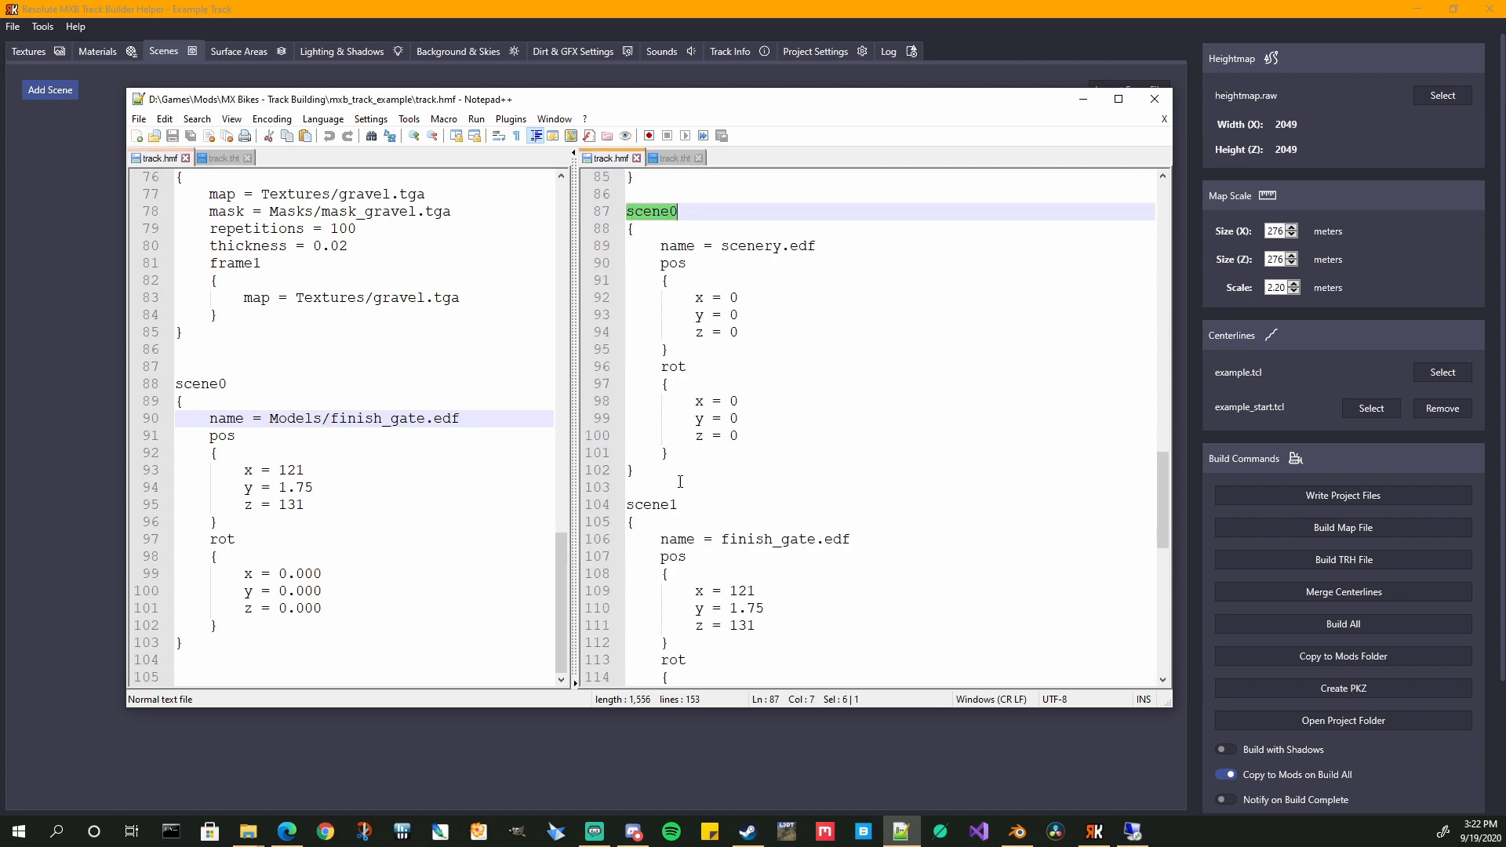
pyautogui.scroll(-8, 760, 492)
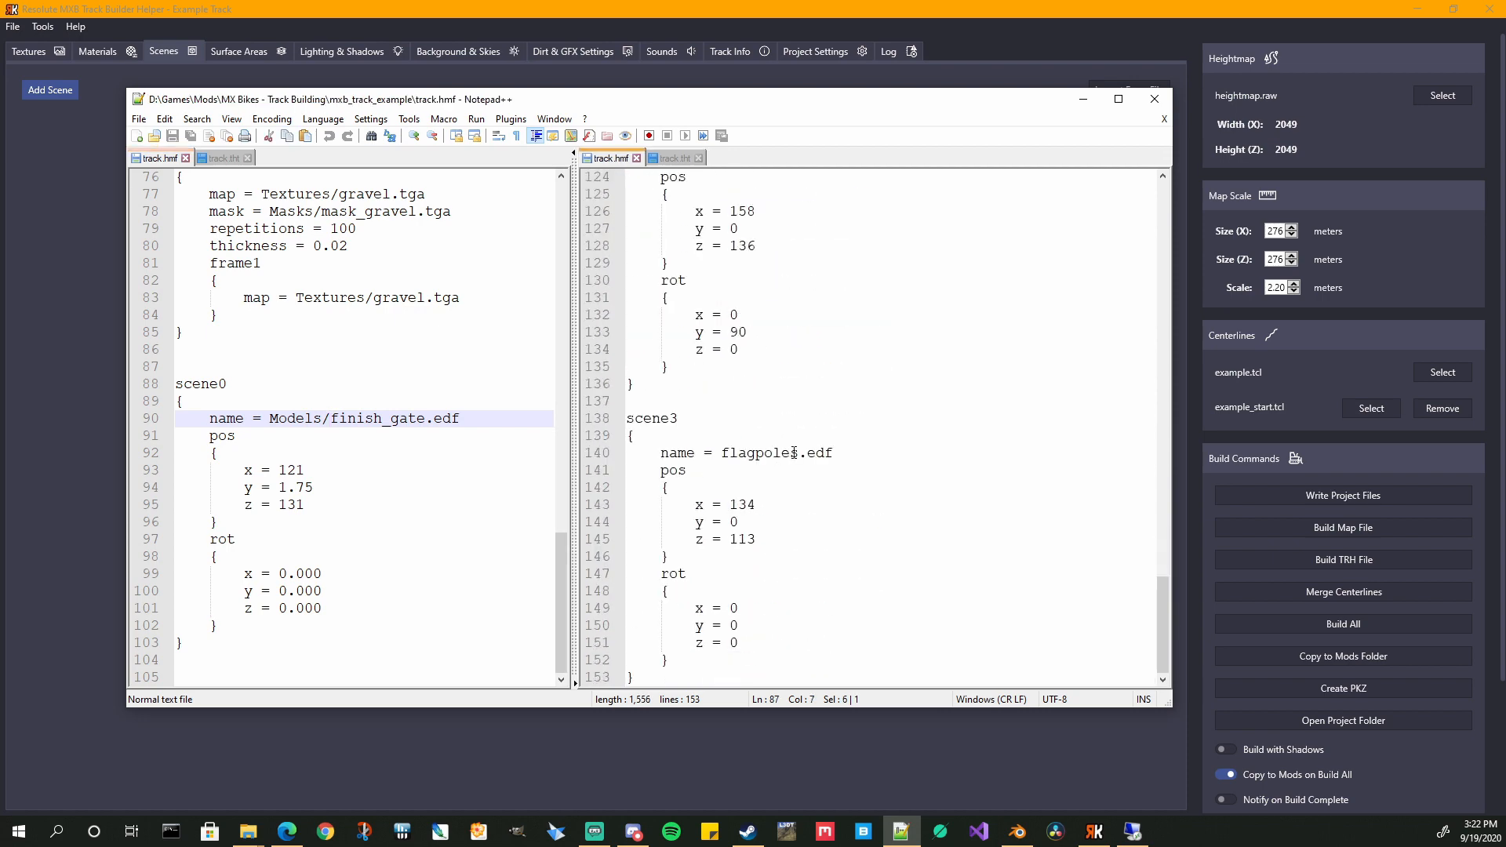
pyautogui.moveTo(842, 455); pyautogui.dragTo(721, 455)
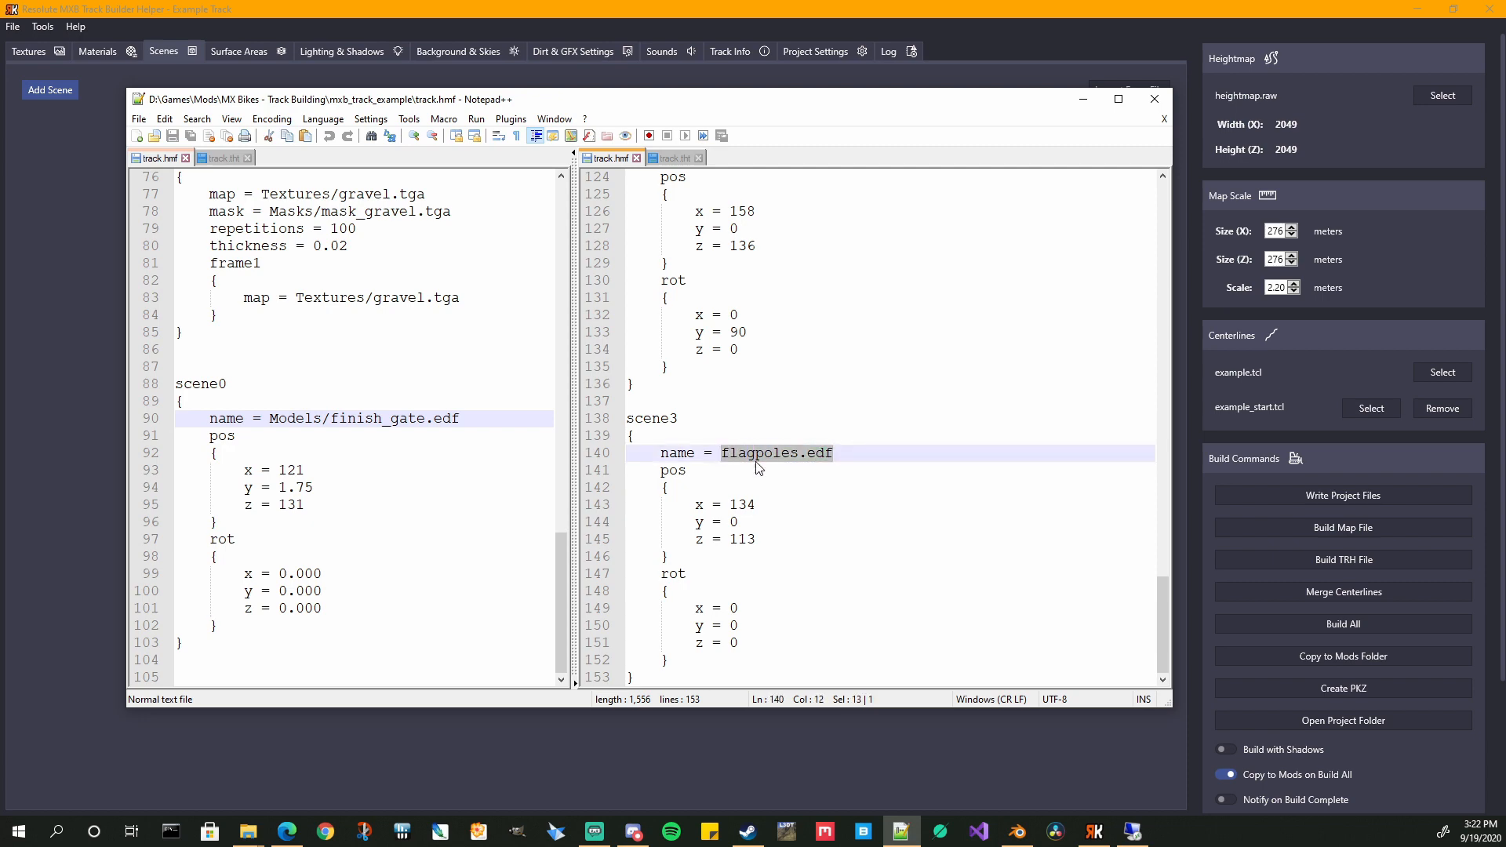
pyautogui.scroll(4, 770, 464)
pyautogui.scroll(6, 752, 357)
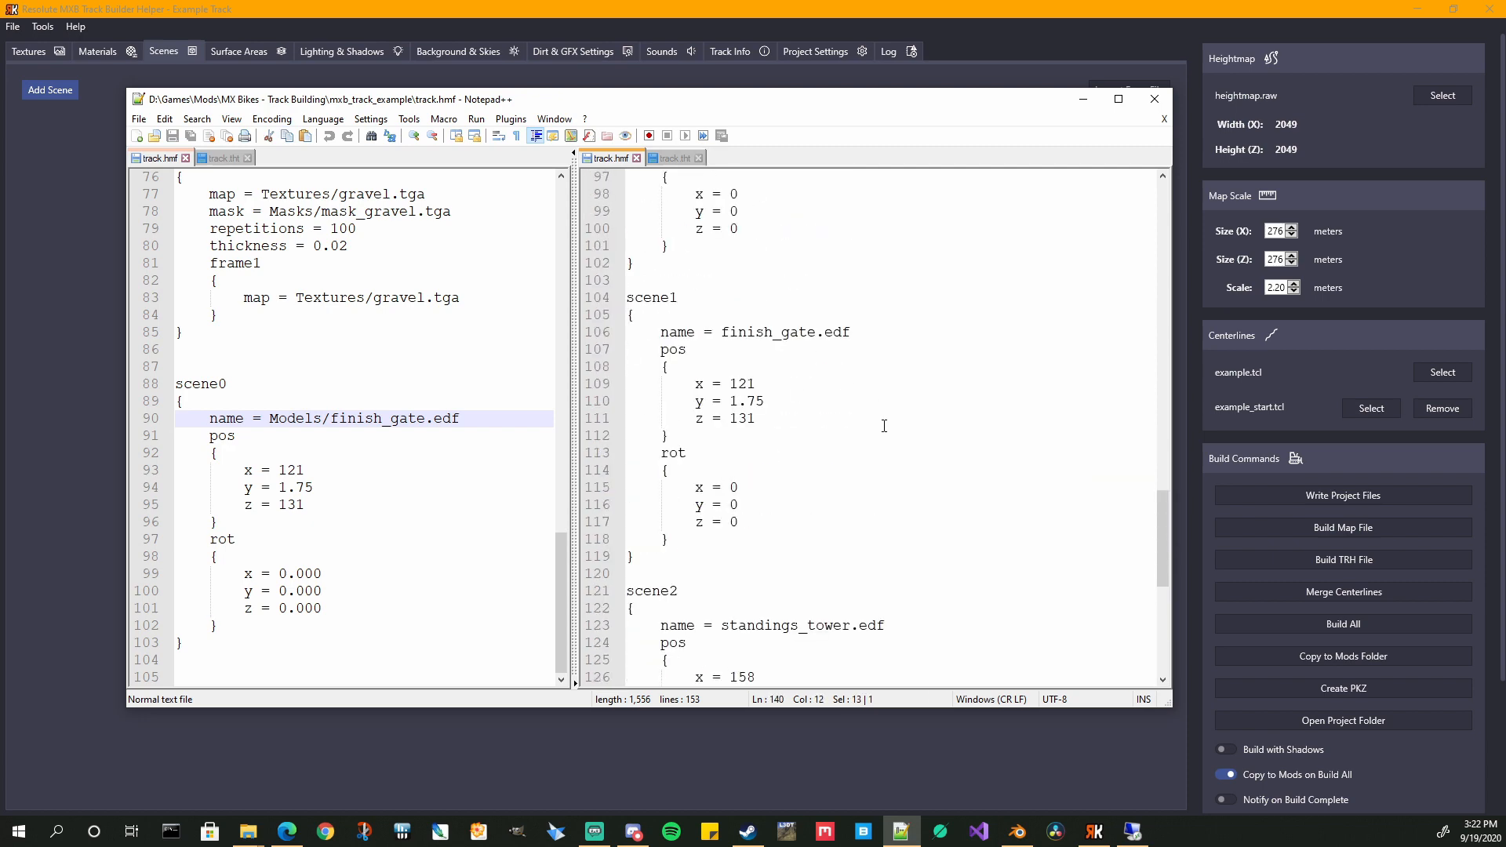
pyautogui.scroll(3, 852, 426)
pyautogui.scroll(1, 784, 318)
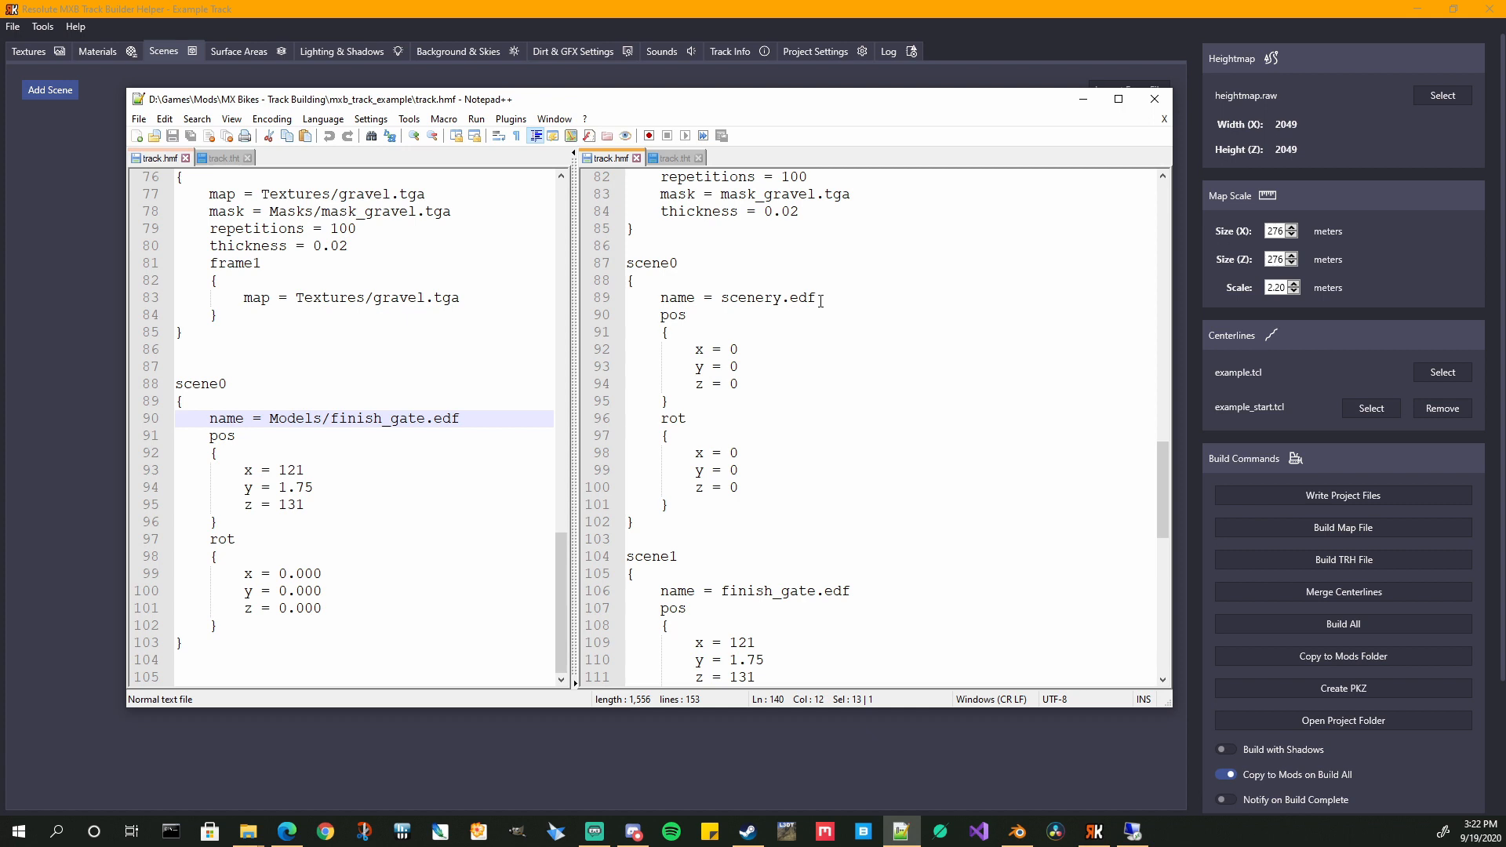
pyautogui.moveTo(821, 301); pyautogui.dragTo(720, 306)
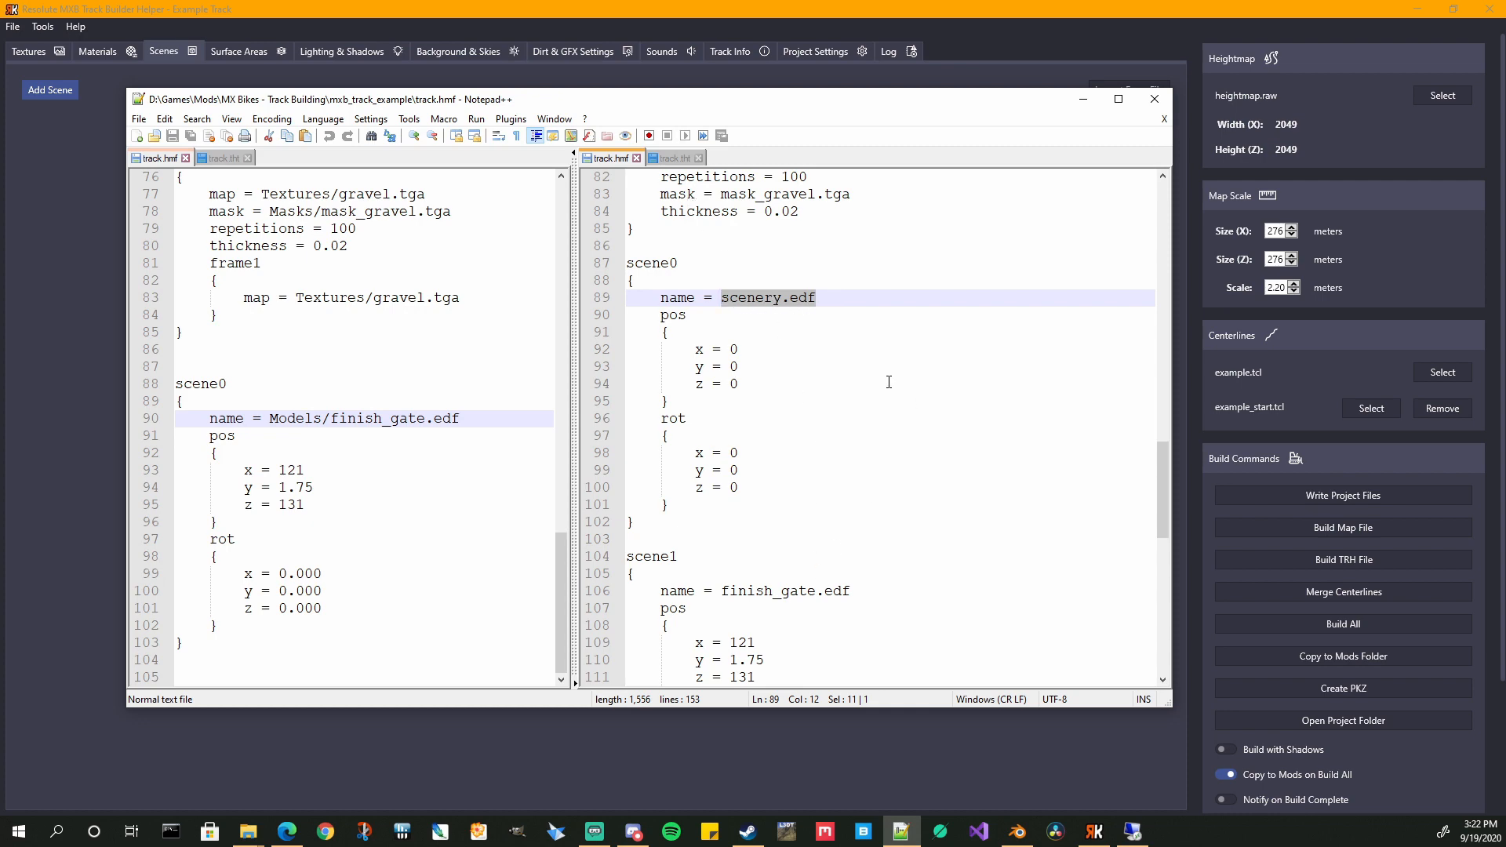
# - Switch to the mxb_track_example folder in File Explorer and open track.tht from it
pyautogui.click(248, 832)
pyautogui.click(322, 782)
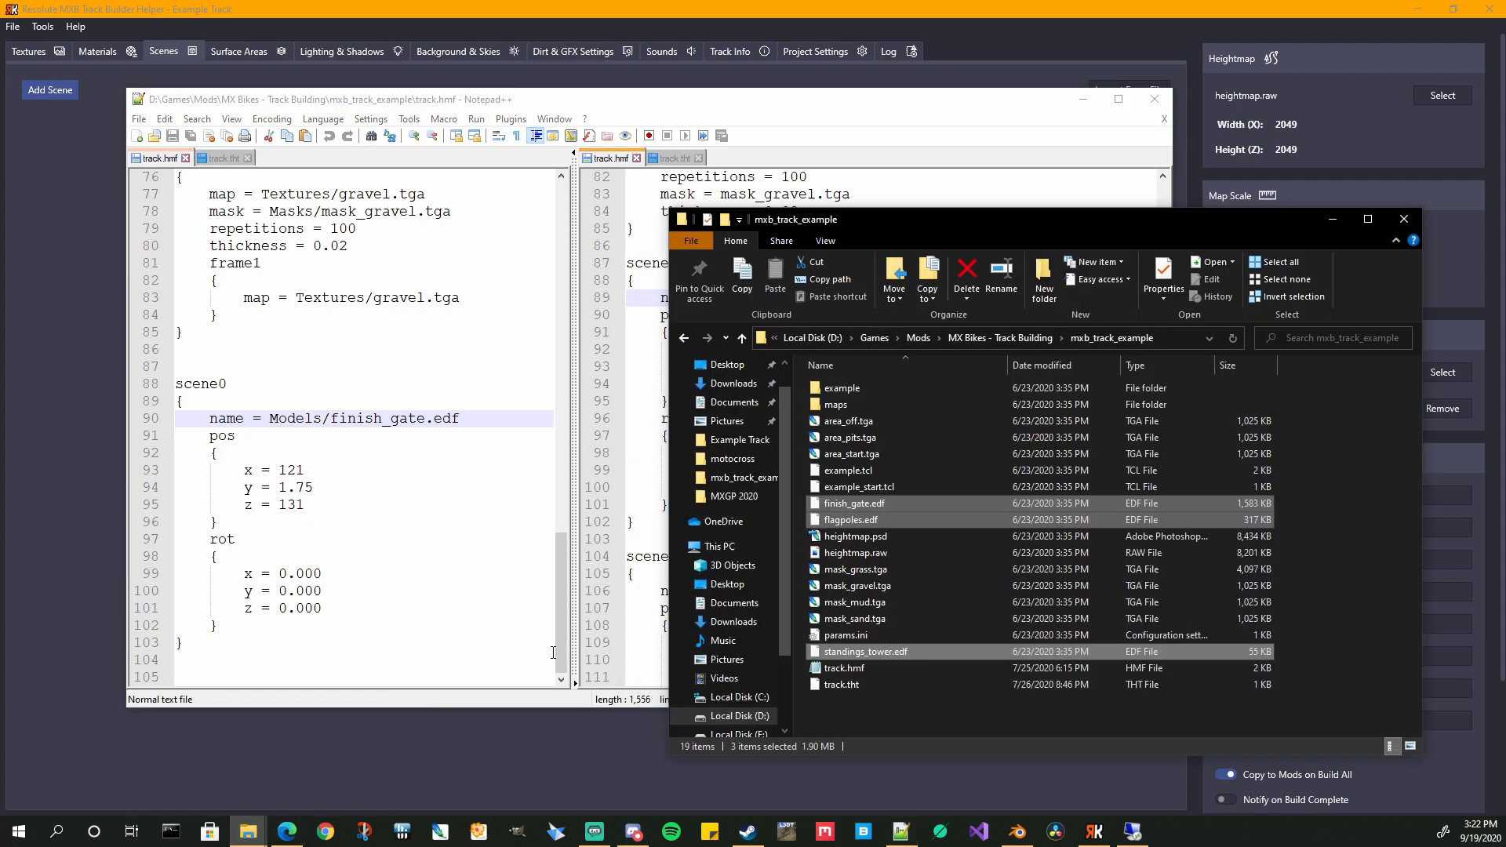
pyautogui.doubleClick(896, 685)
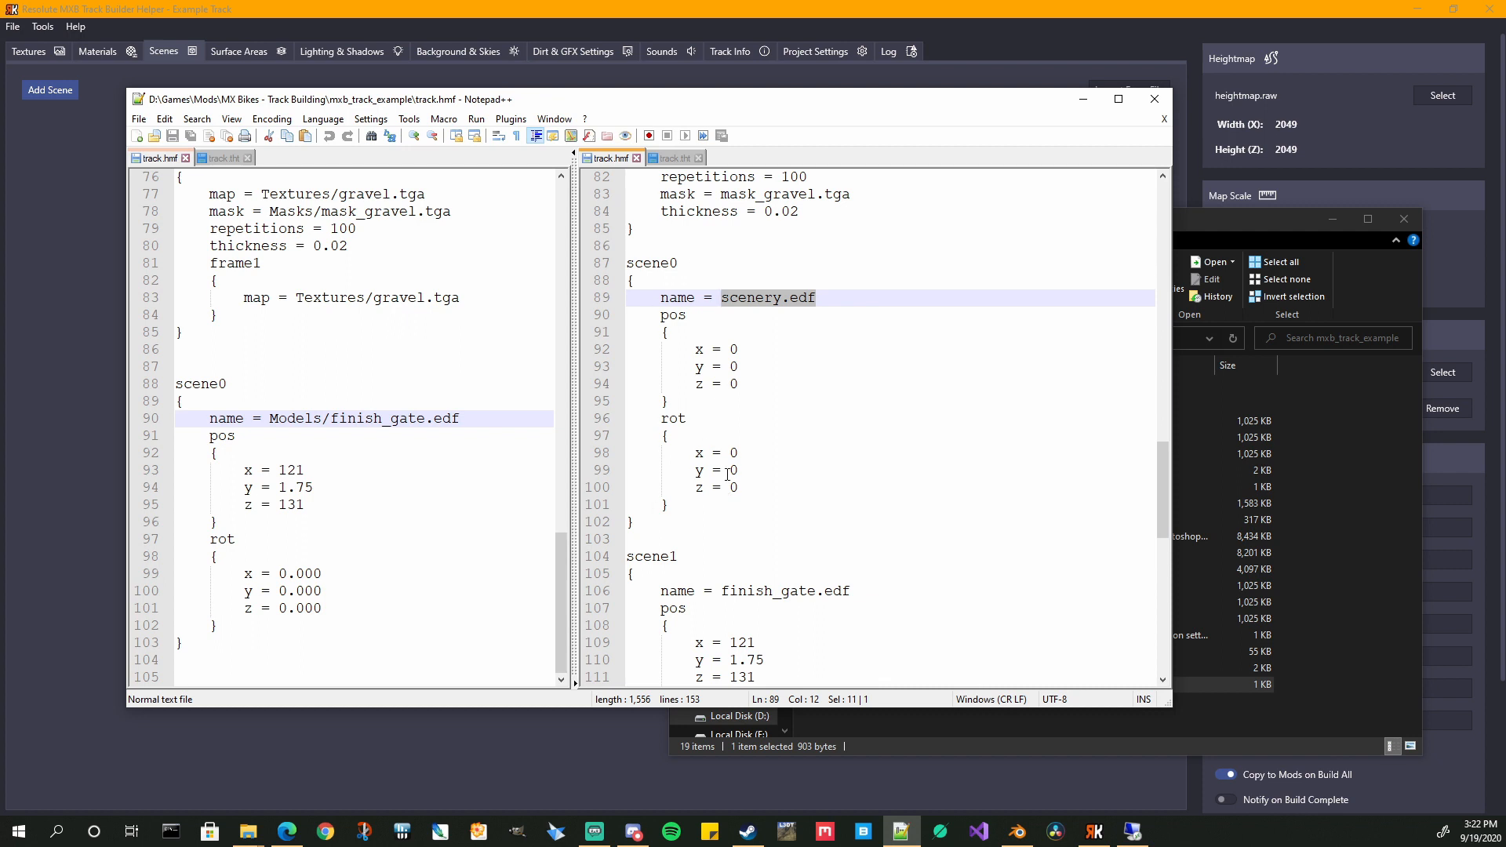
# - Examine the position and rotation blocks of each scene in the example track.hmf, including the scenery.edf entry
pyautogui.scroll(-4, 728, 473)
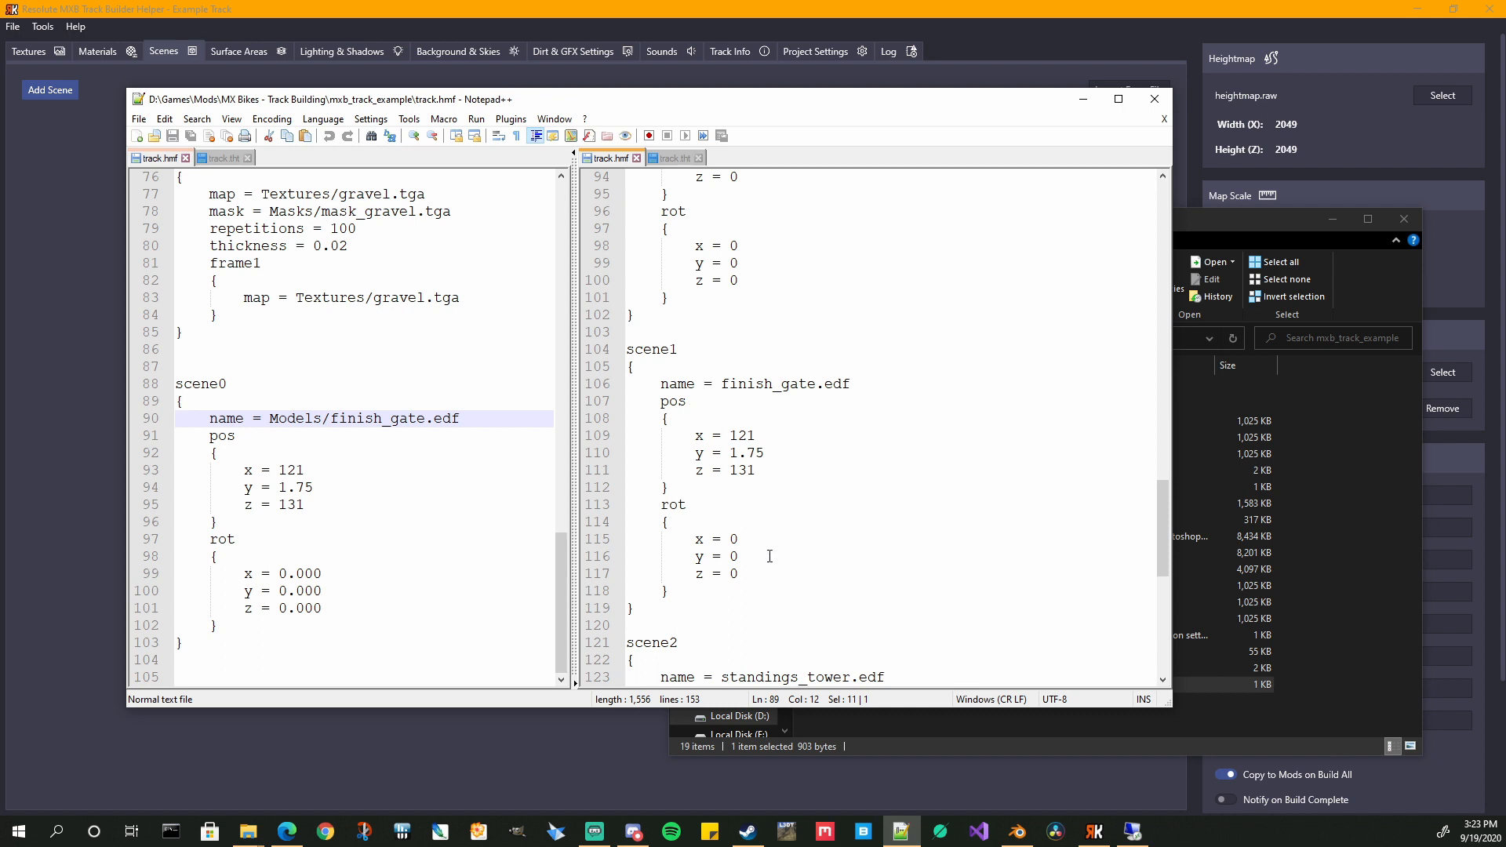
pyautogui.scroll(-6, 729, 549)
pyautogui.moveTo(694, 539); pyautogui.dragTo(746, 539)
pyautogui.scroll(2, 884, 501)
pyautogui.scroll(3, 883, 500)
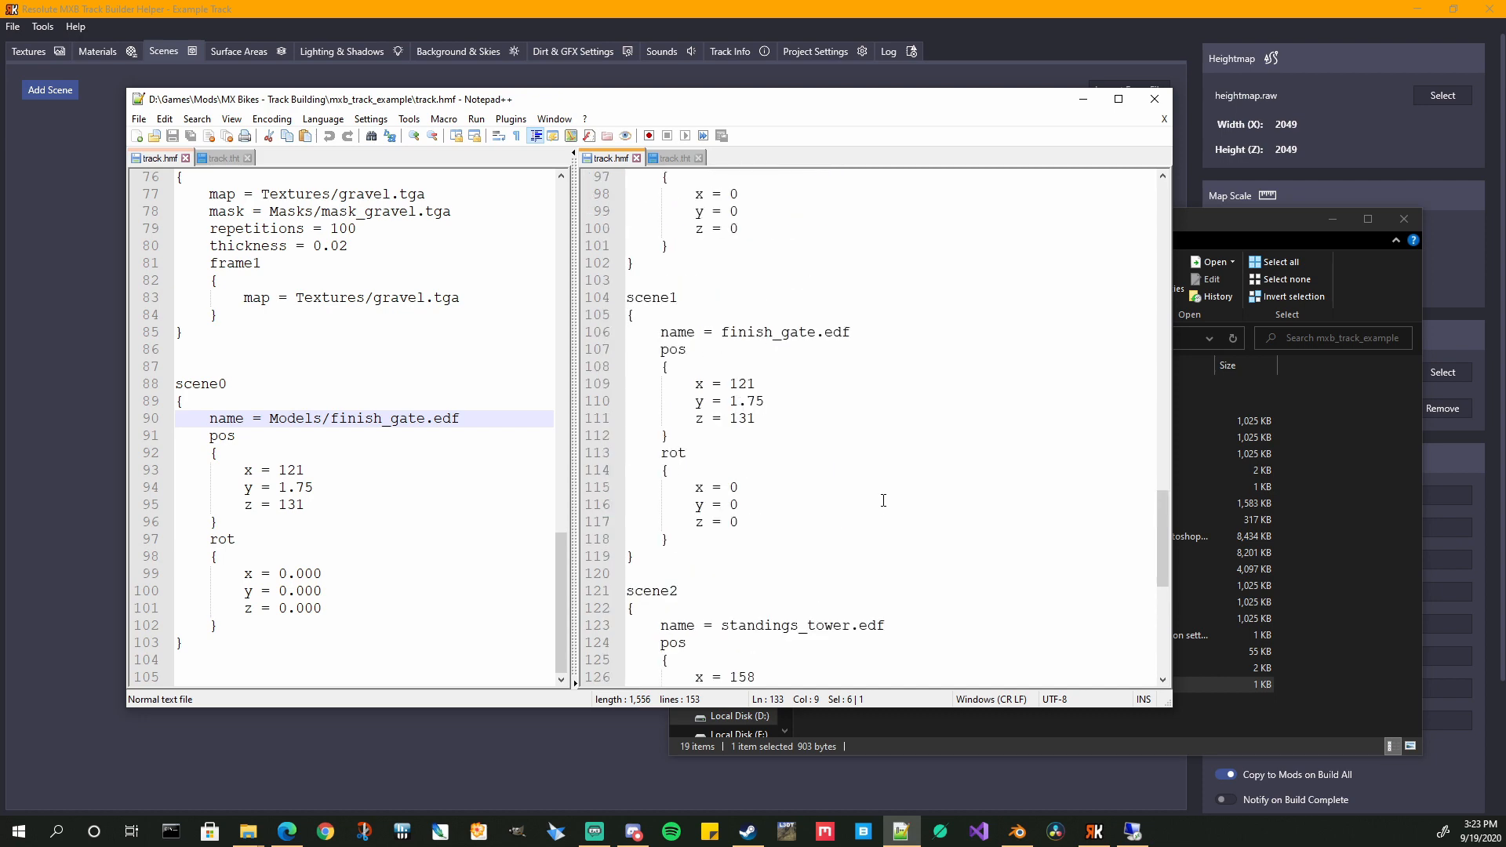
pyautogui.scroll(-3, 884, 494)
pyautogui.scroll(-3, 891, 499)
pyautogui.scroll(6, 893, 501)
pyautogui.scroll(5, 894, 500)
pyautogui.scroll(1, 889, 492)
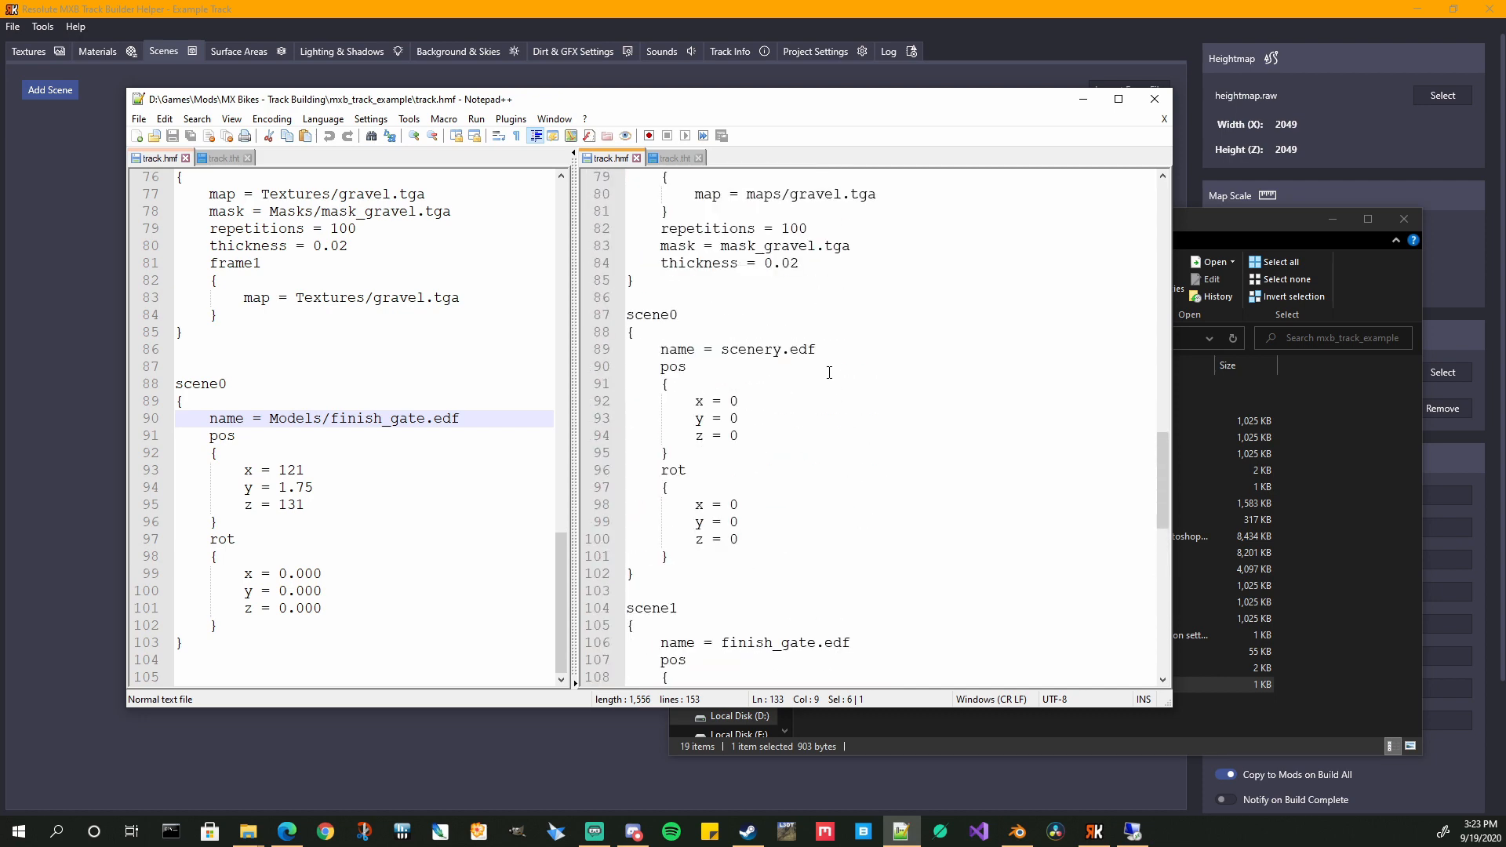
pyautogui.moveTo(817, 350); pyautogui.dragTo(721, 350)
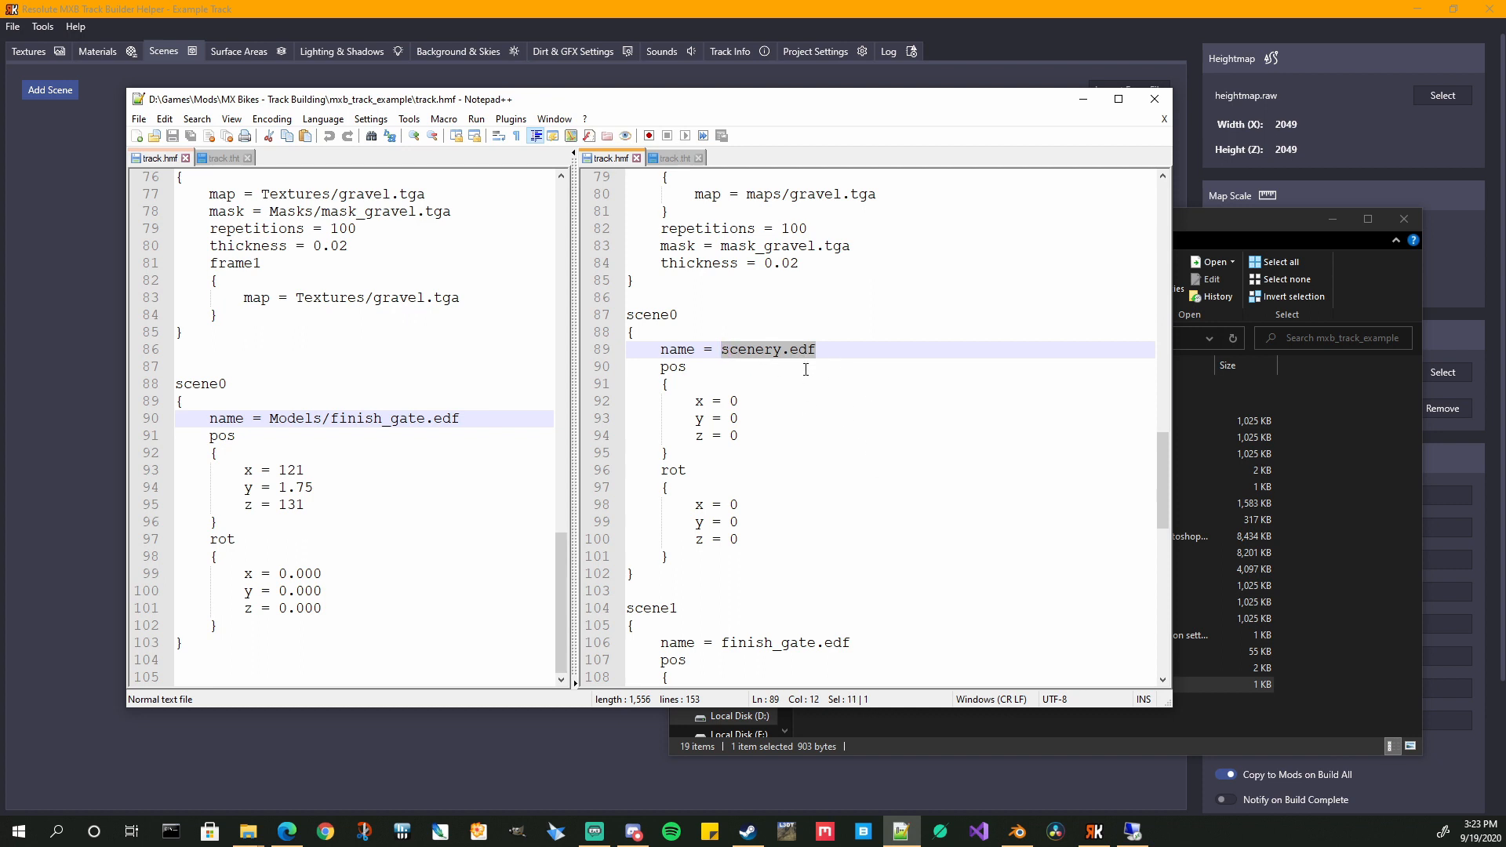
# - Open the Fbx2Edf converter from the track builder's tools, view its conversion options and exit it
pyautogui.click(1332, 219)
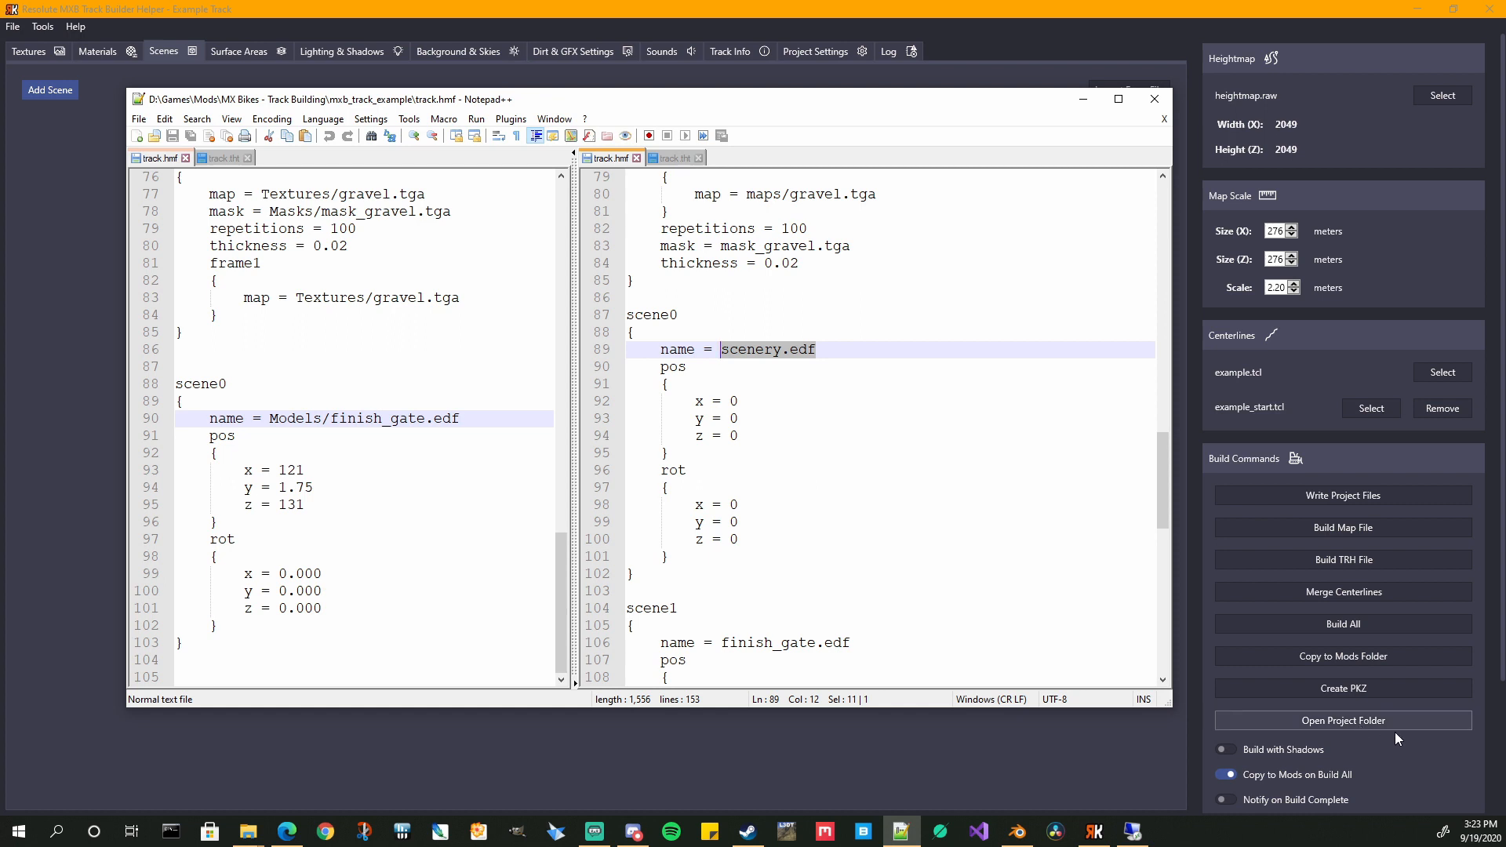
pyautogui.scroll(-3, 1381, 730)
pyautogui.scroll(-1, 1381, 730)
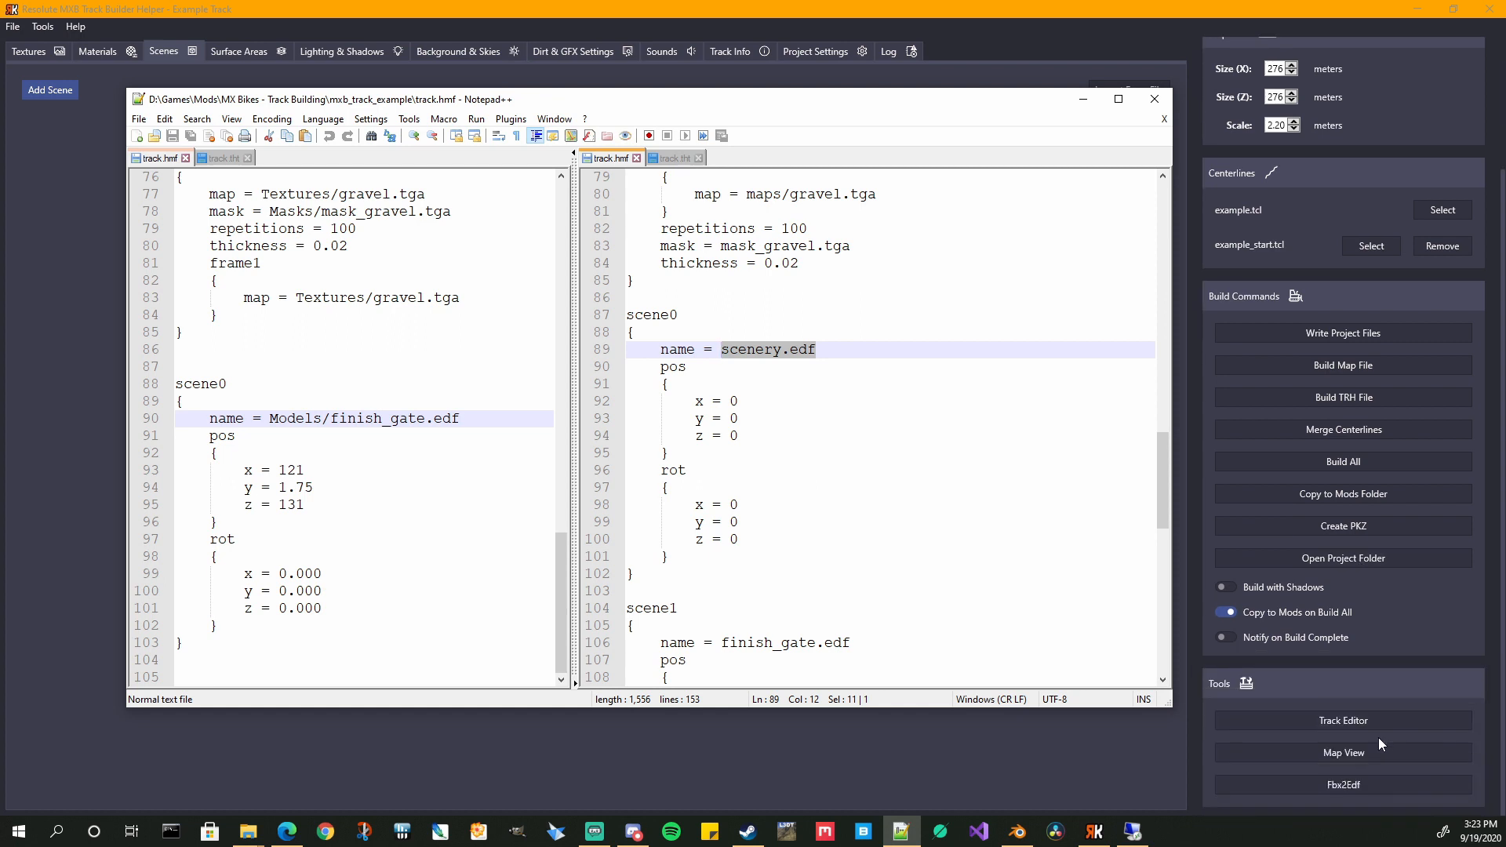
pyautogui.click(1346, 783)
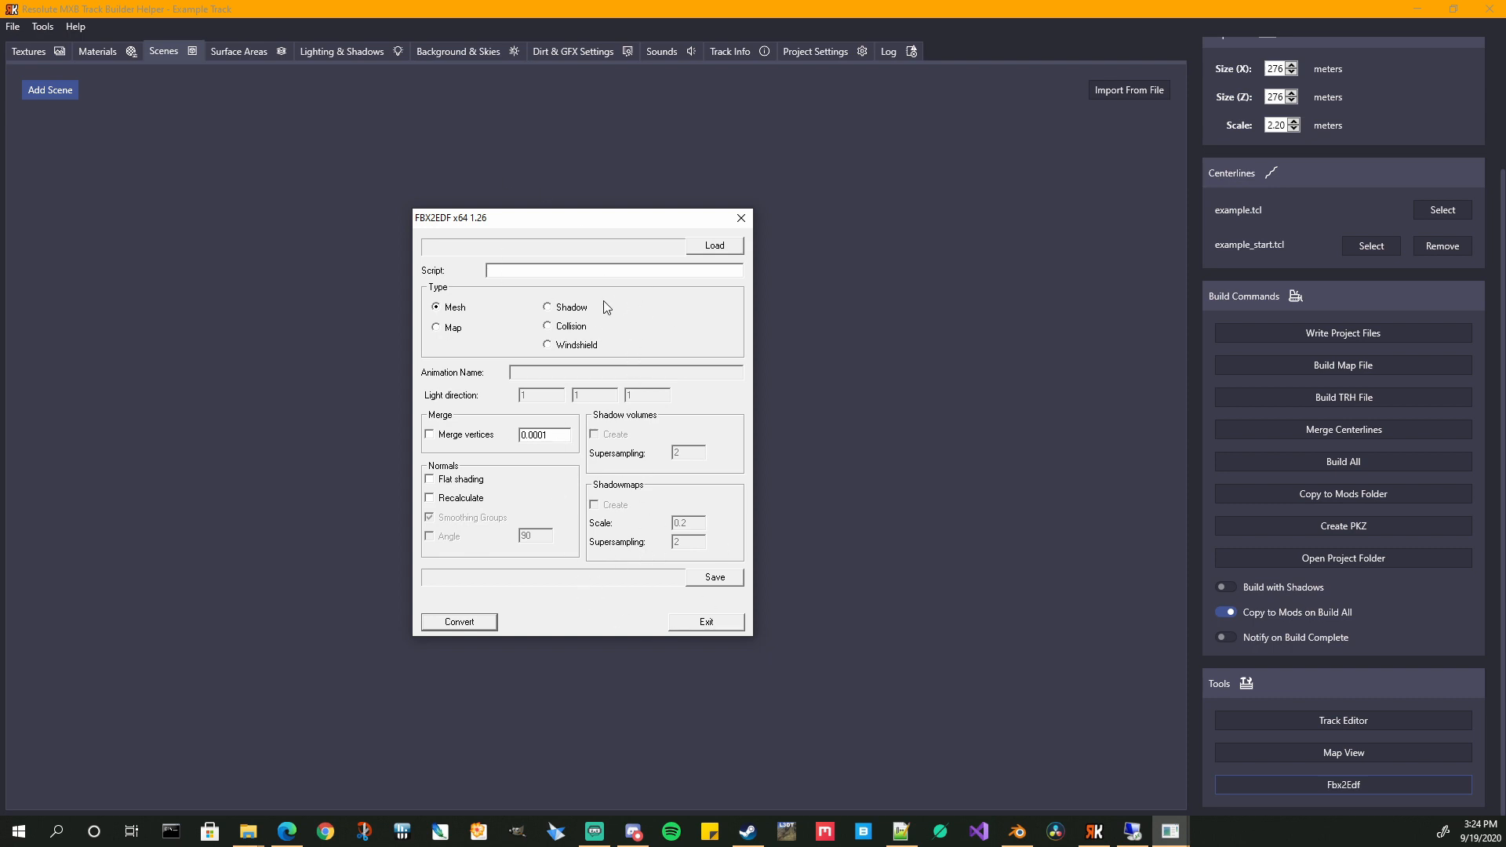
pyautogui.click(711, 623)
# - Copy finish_gate.edf, flagpoles.edf and standings_tower.edf from the mxb_track_example folder into the Example Track project's Models folder
pyautogui.moveTo(259, 822)
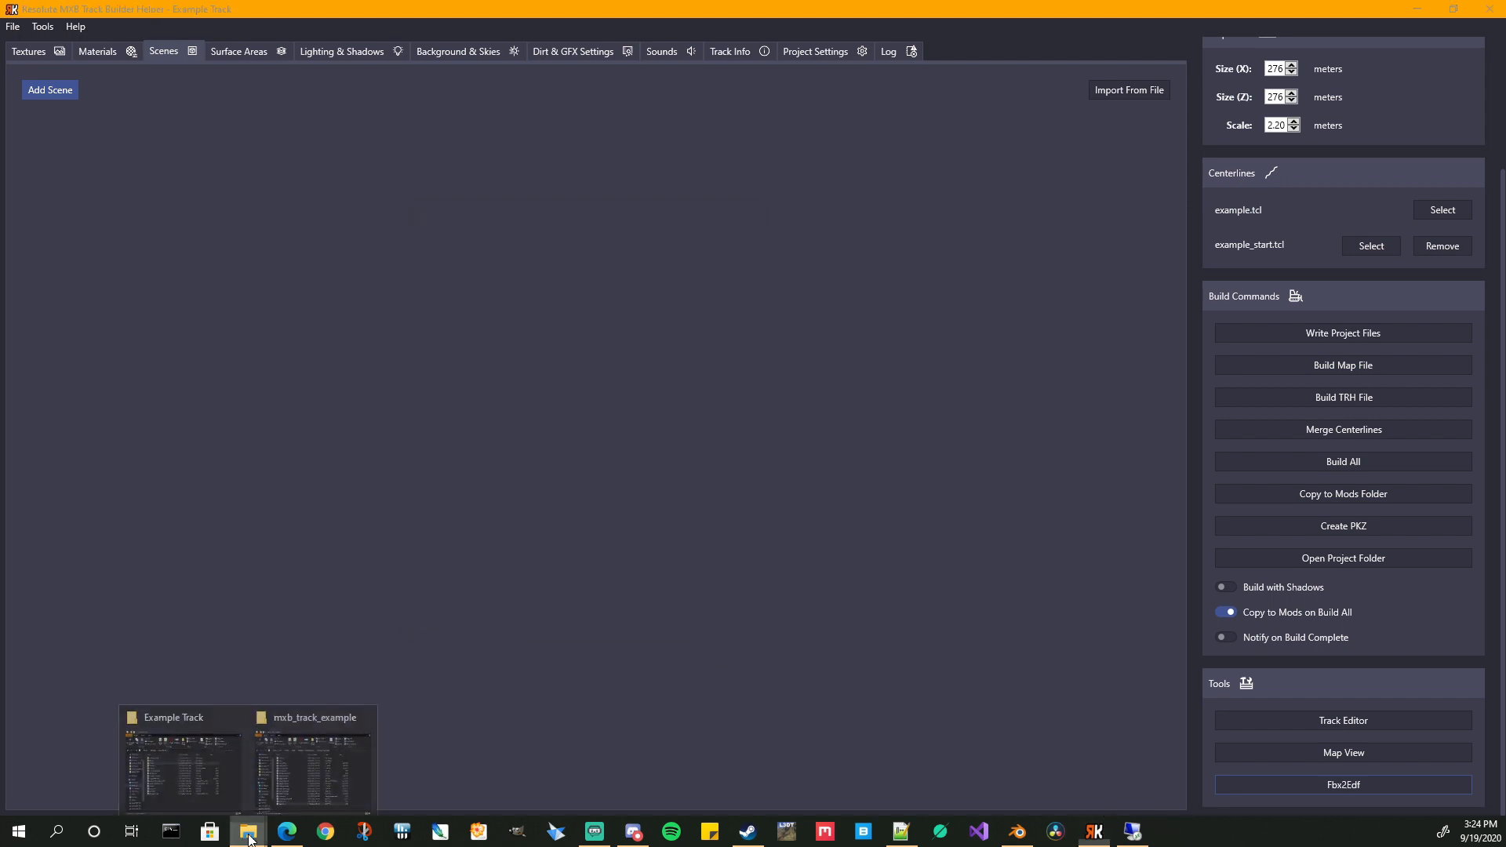
pyautogui.click(294, 788)
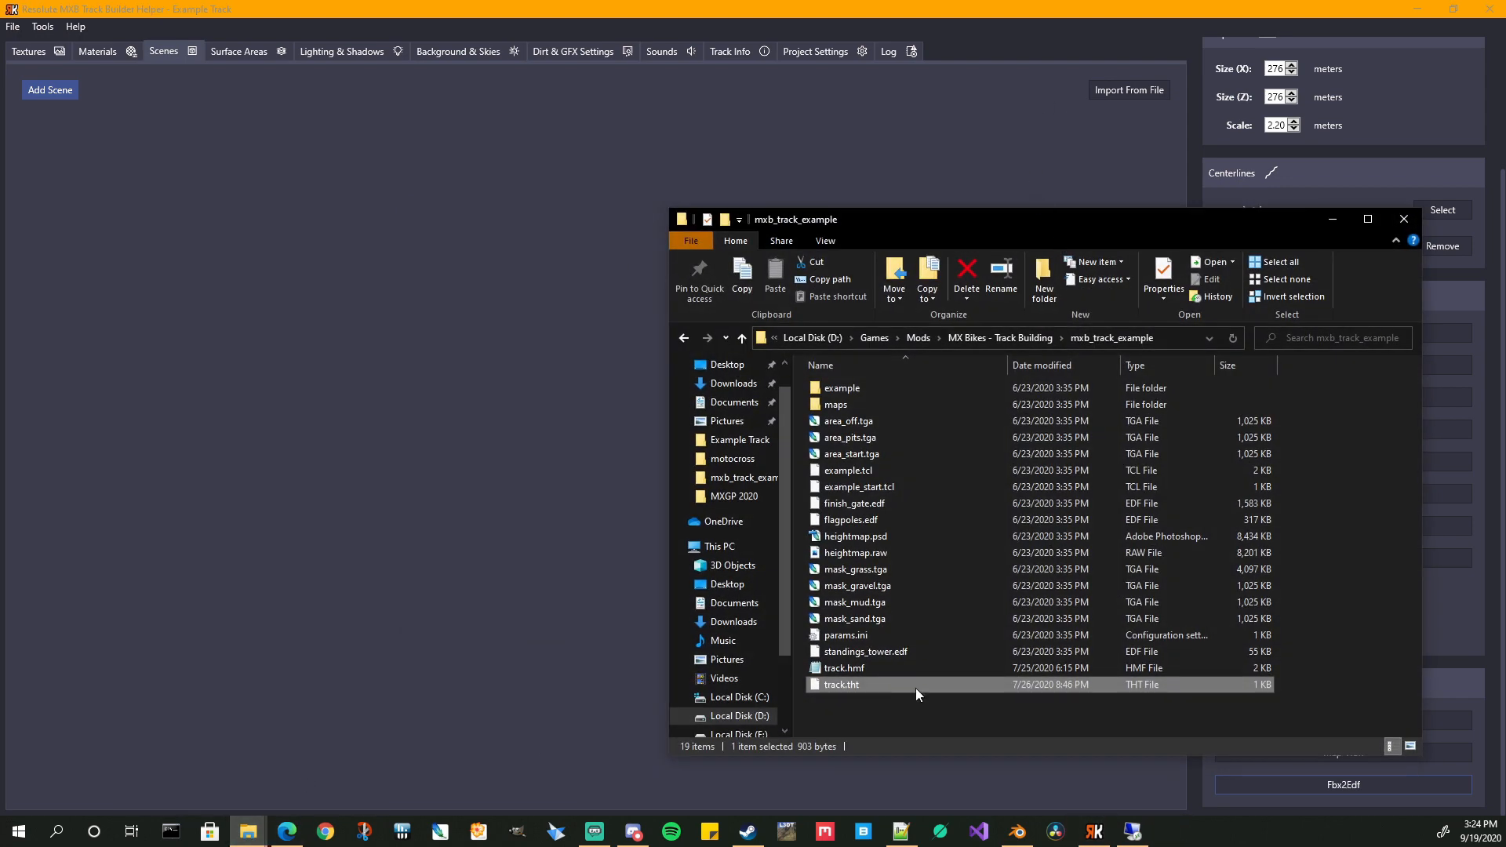
pyautogui.click(881, 653)
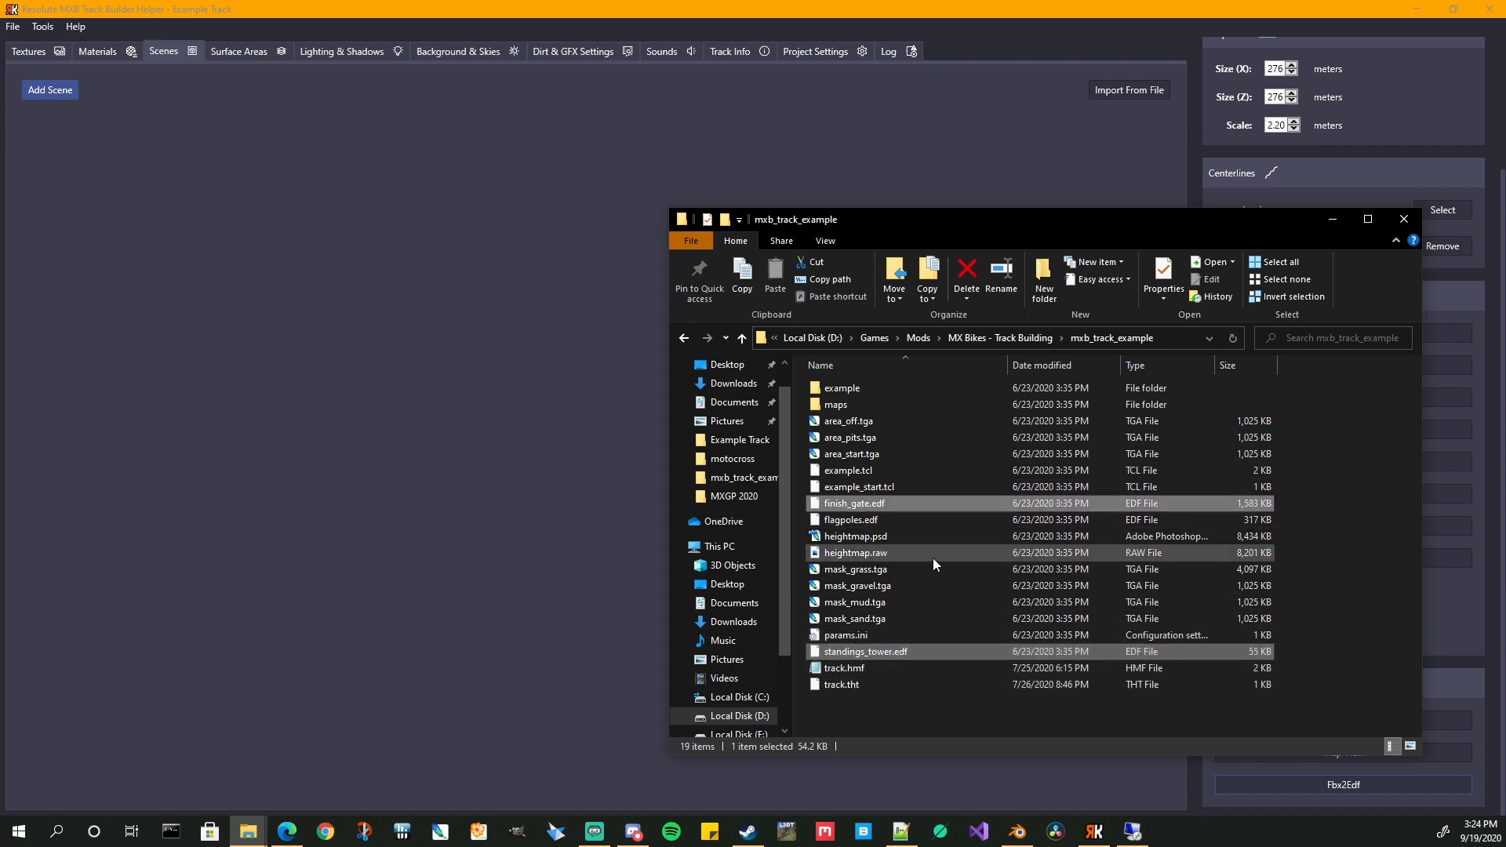
pyautogui.keyDown('ctrl'); pyautogui.click(854, 504); pyautogui.keyUp('ctrl')
pyautogui.keyDown('ctrl'); pyautogui.click(854, 521); pyautogui.keyUp('ctrl')
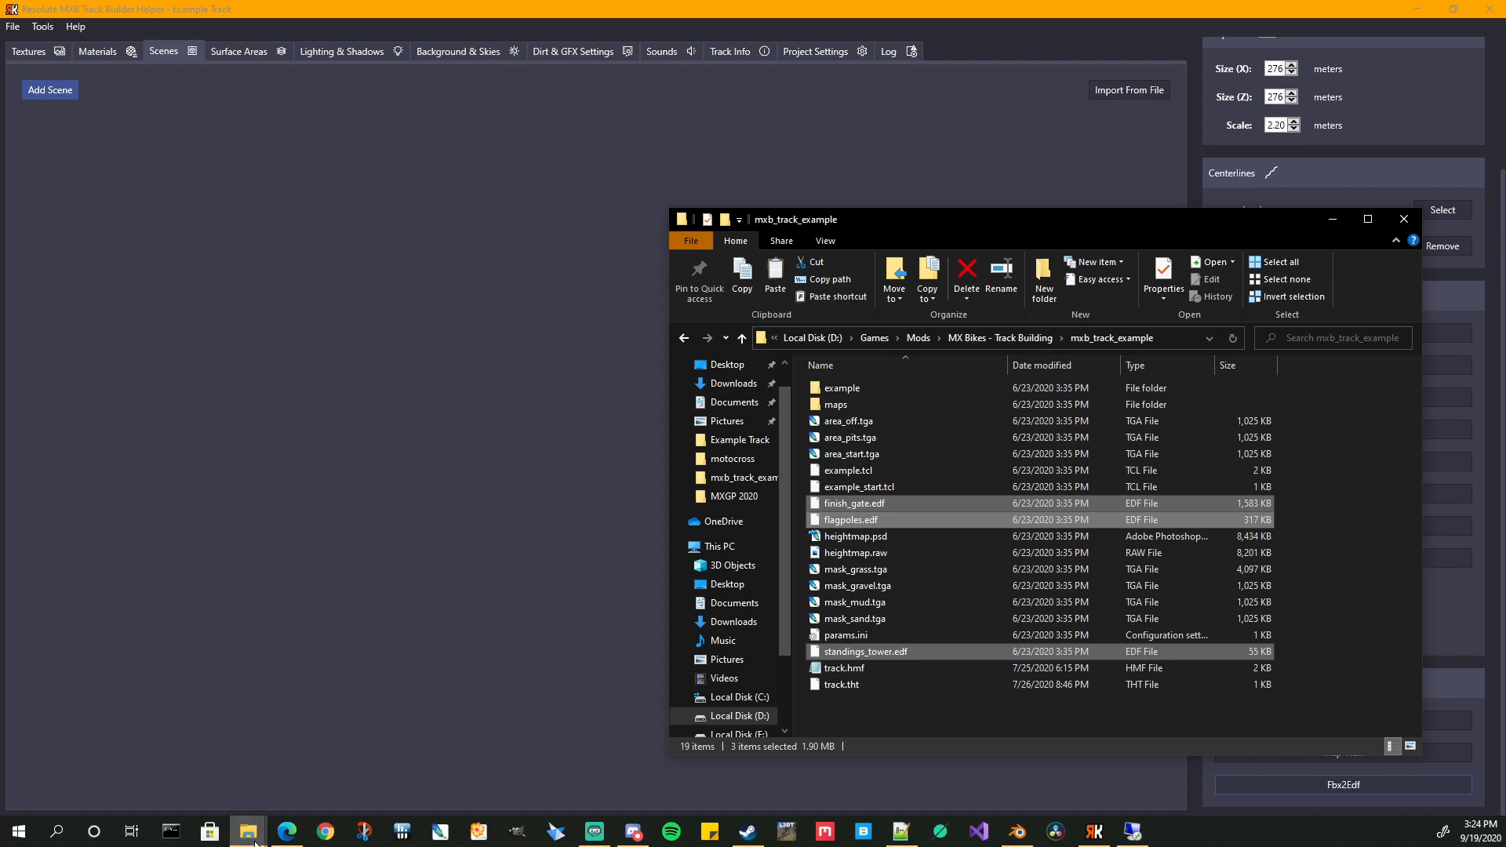
pyautogui.moveTo(248, 831)
pyautogui.click(205, 764)
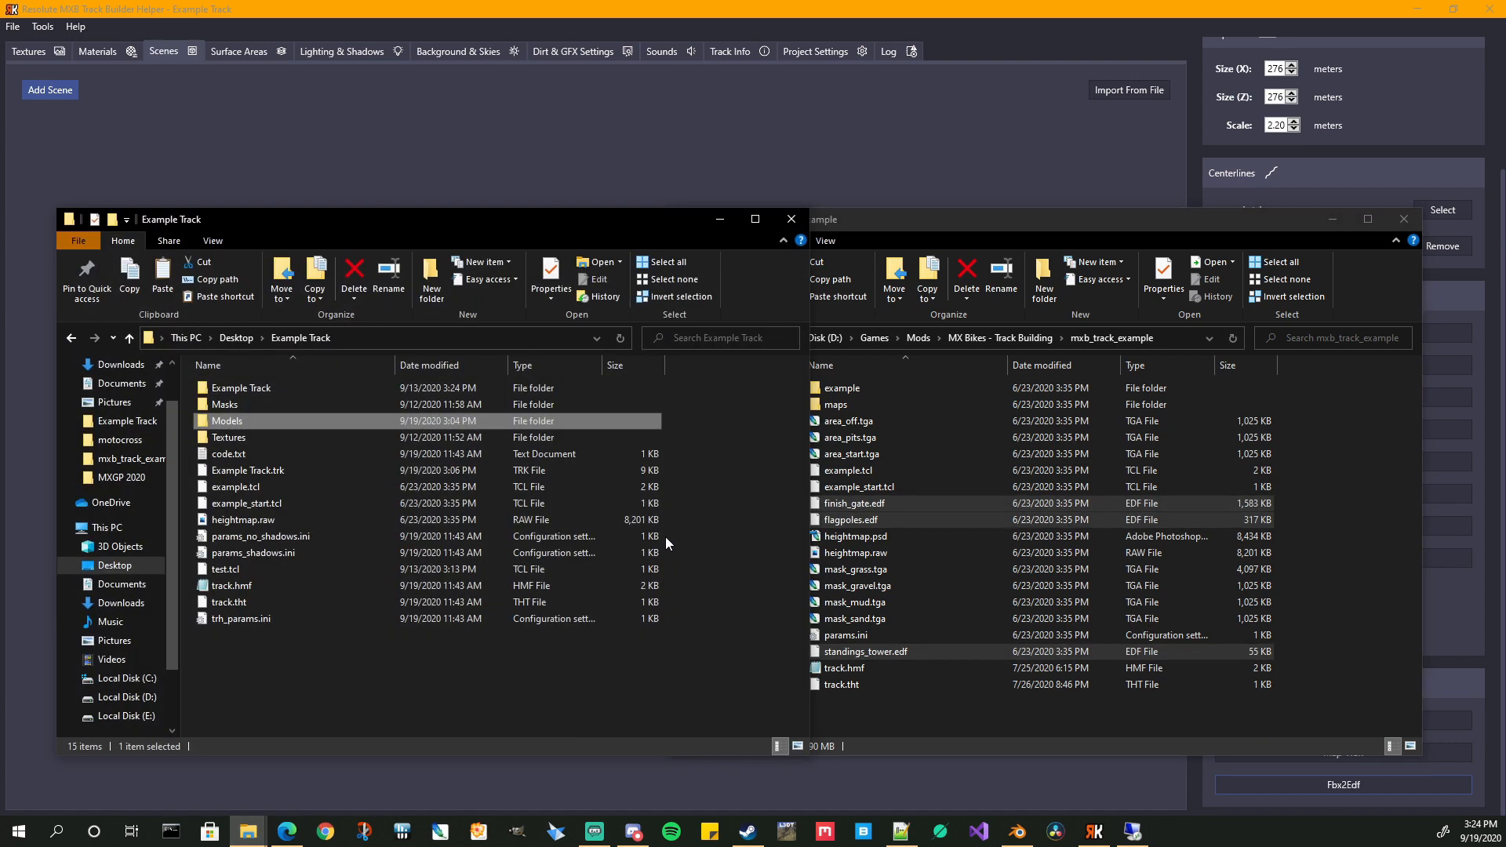
pyautogui.doubleClick(231, 423)
pyautogui.hotkey('ctrl', 'v')
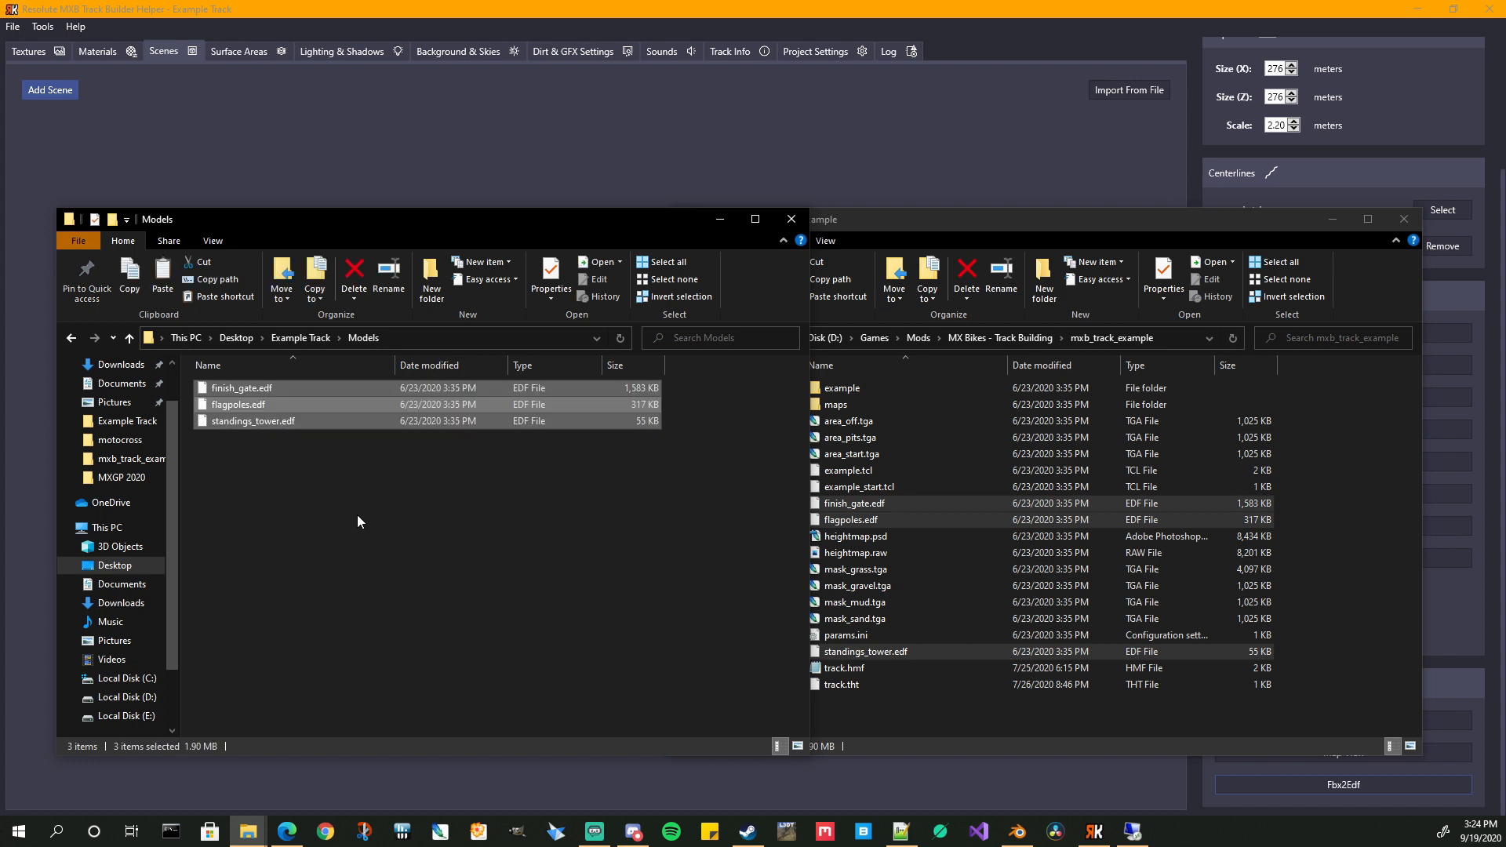
pyautogui.click(430, 552)
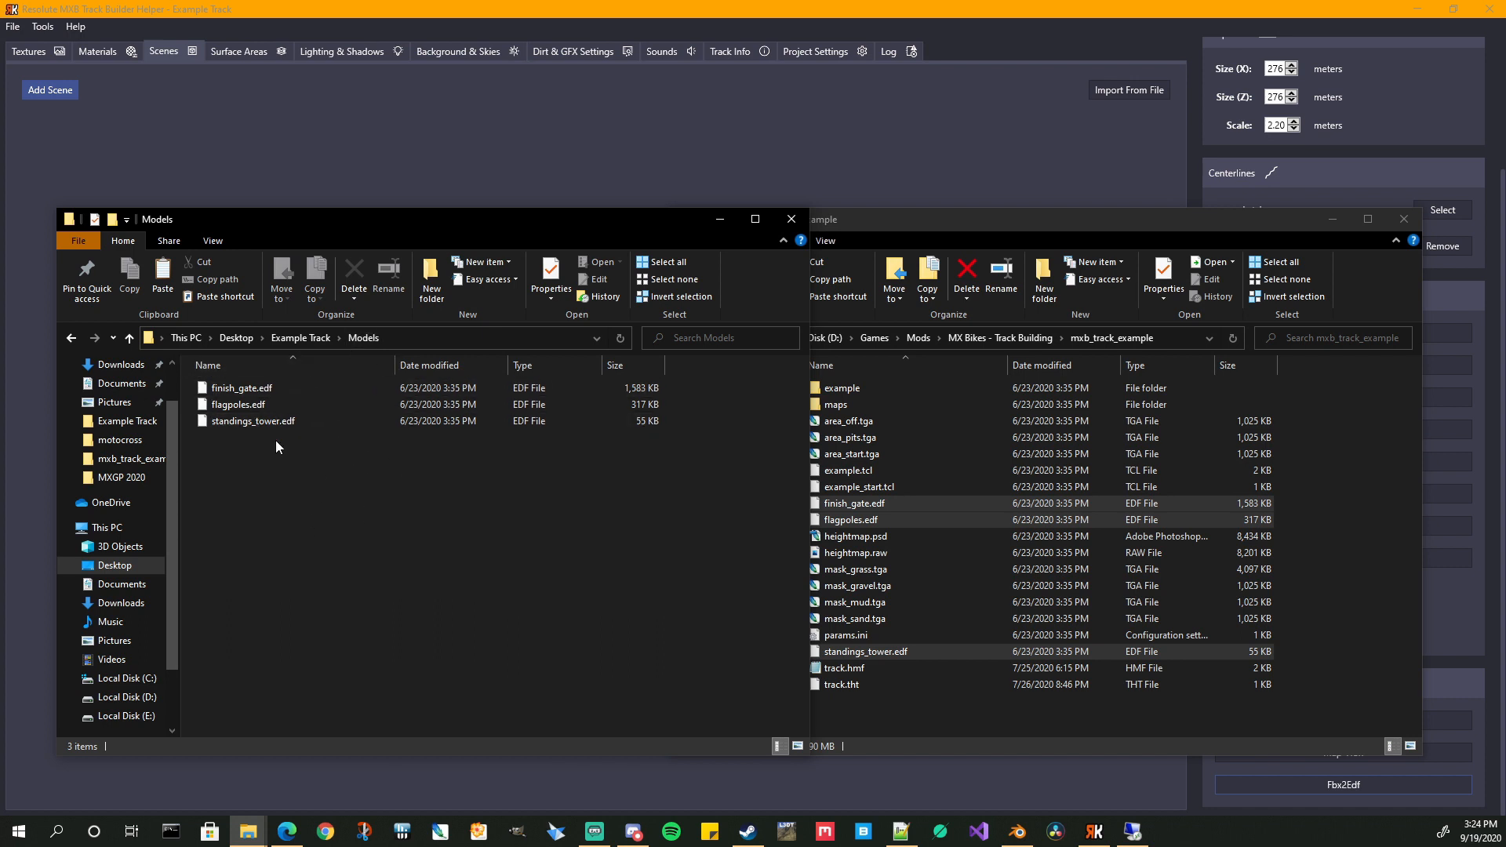
pyautogui.click(875, 131)
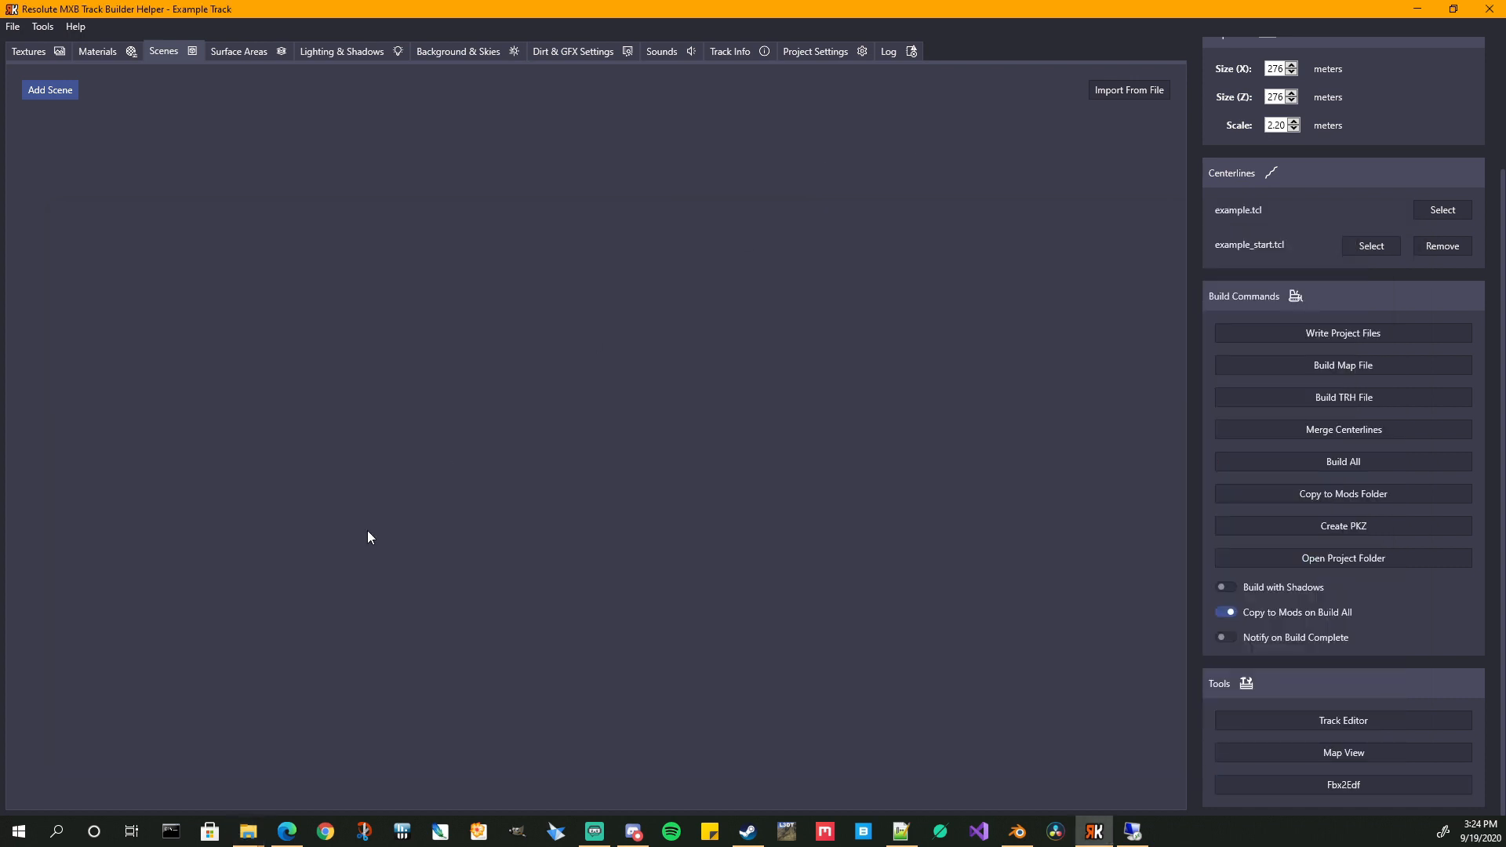
# - Look up the finish gate's position in the example track.hmf in Notepad++, and move that window clear of the track builder
pyautogui.click(901, 831)
pyautogui.scroll(-3, 763, 420)
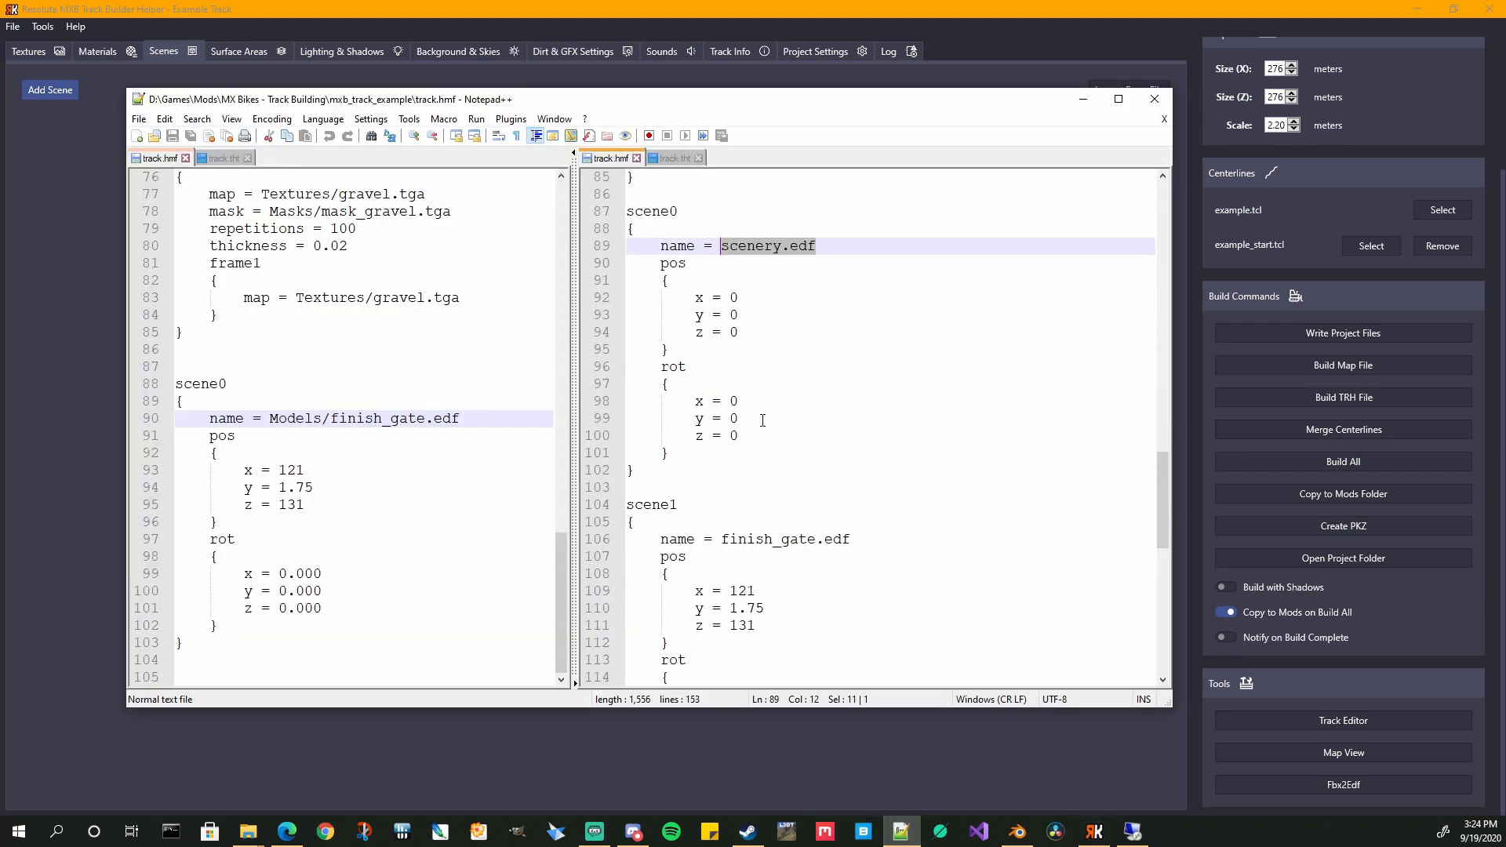
pyautogui.scroll(-2, 718, 382)
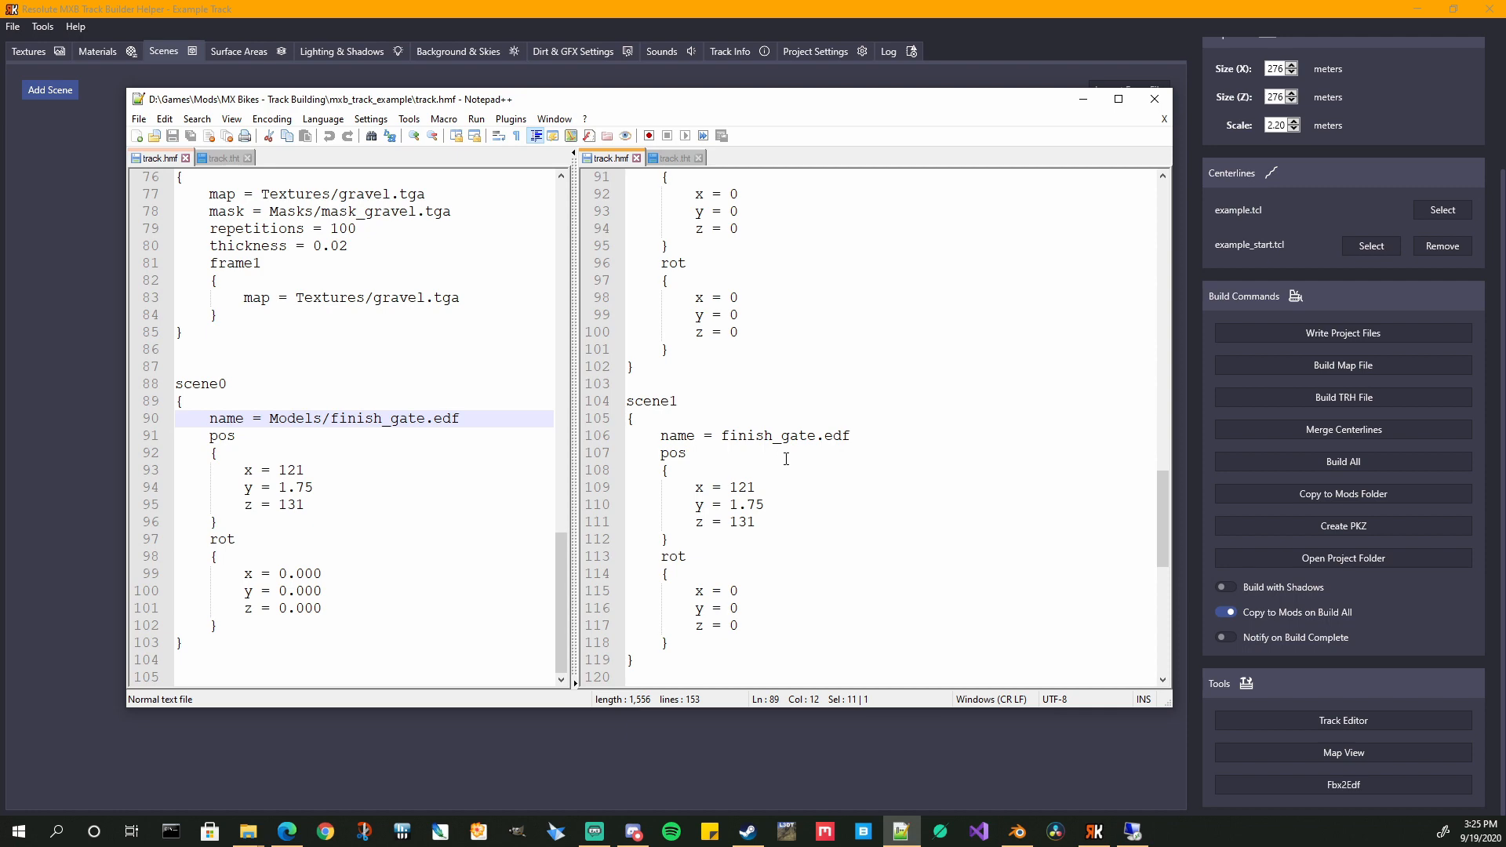
pyautogui.scroll(6, 410, 482)
pyautogui.scroll(-3, 810, 364)
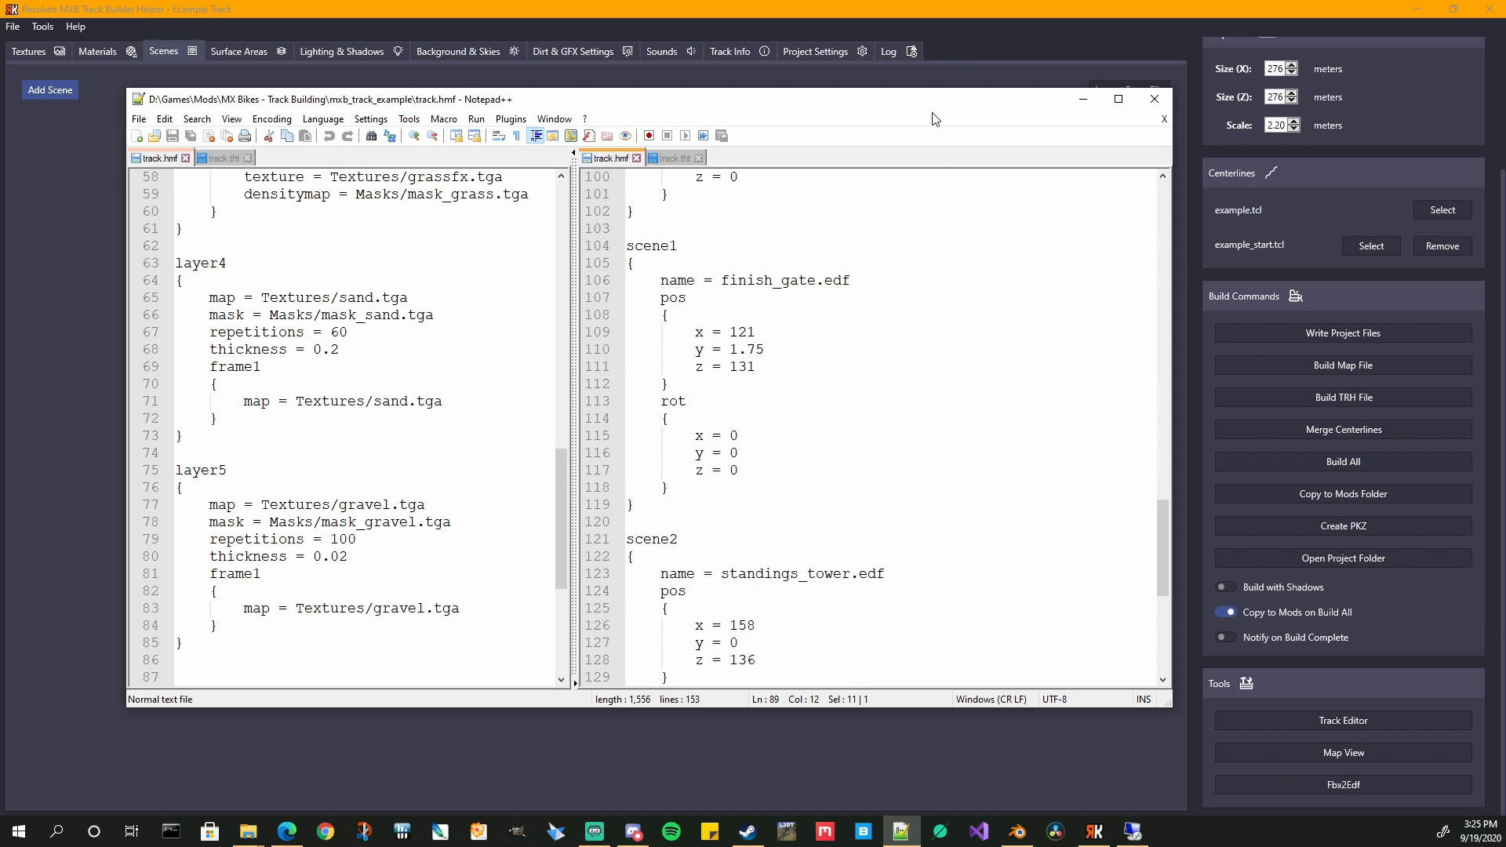
pyautogui.moveTo(924, 109); pyautogui.dragTo(0, 204)
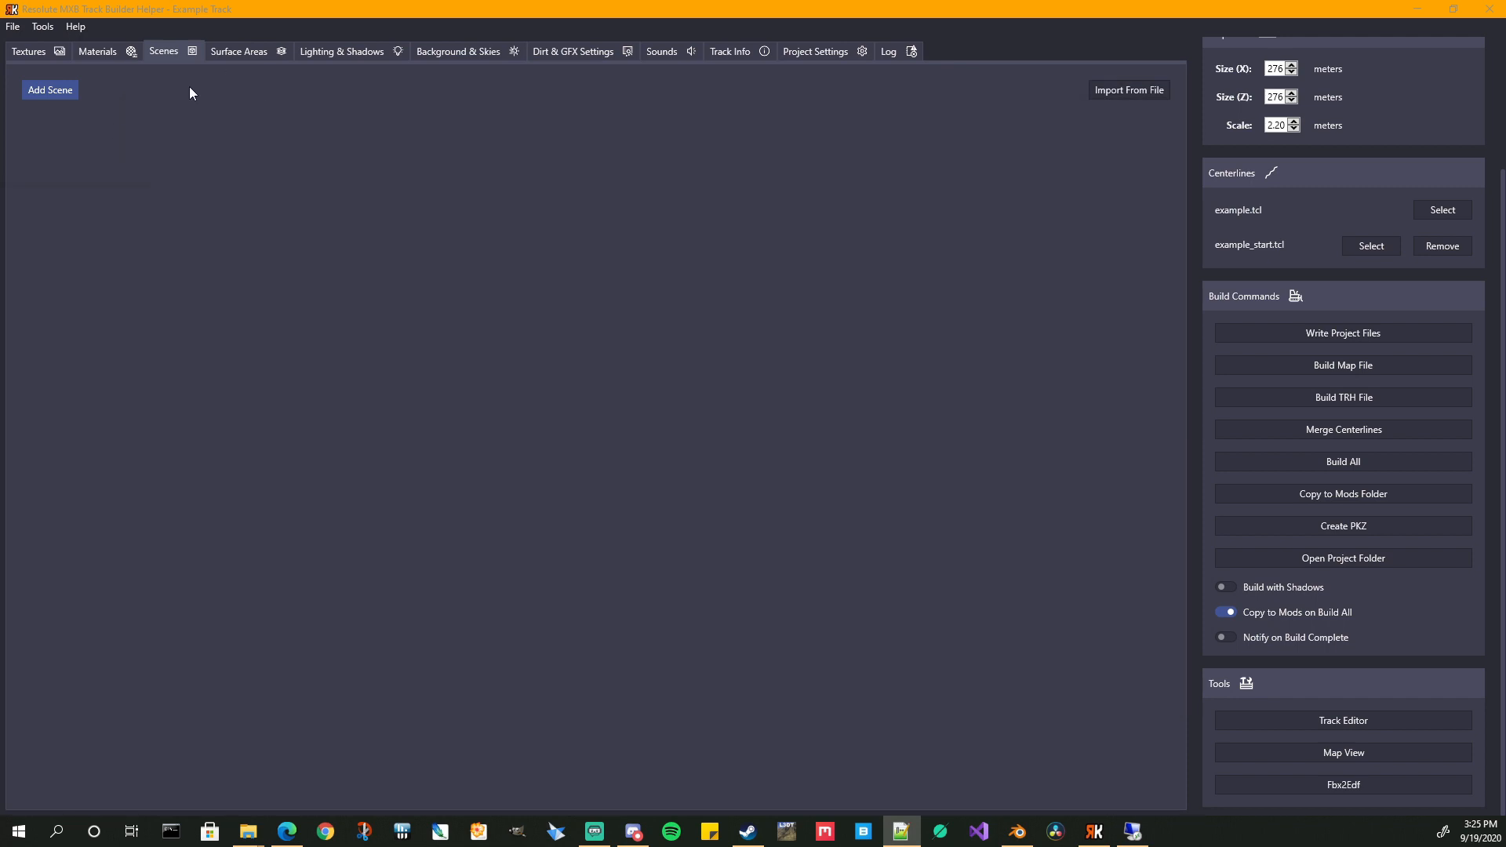
# - Add a scene to the track and assign finish_gate.edf from the Models folder as its model
pyautogui.click(62, 92)
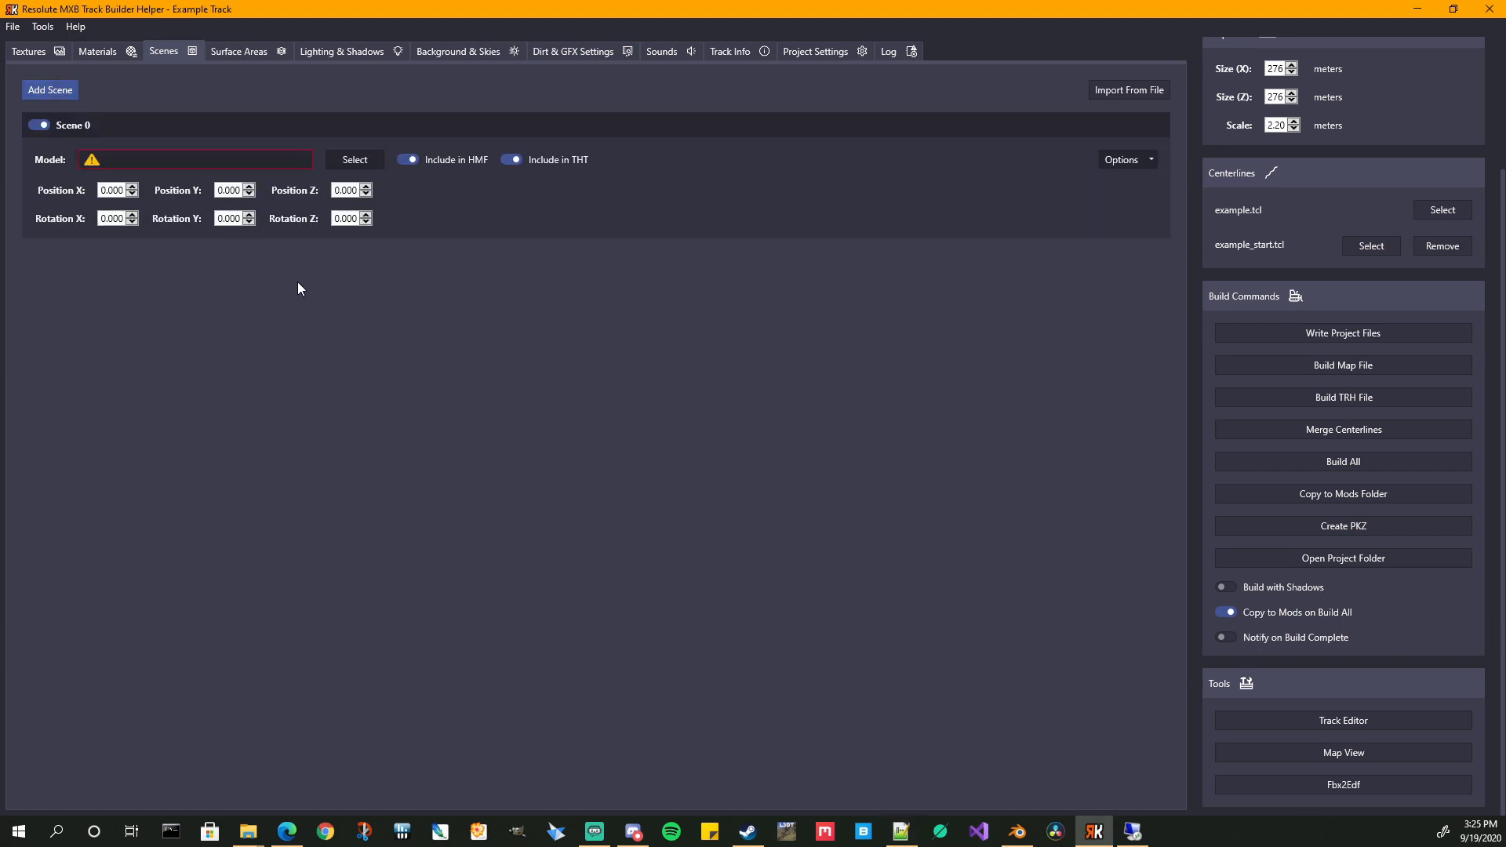
pyautogui.click(377, 165)
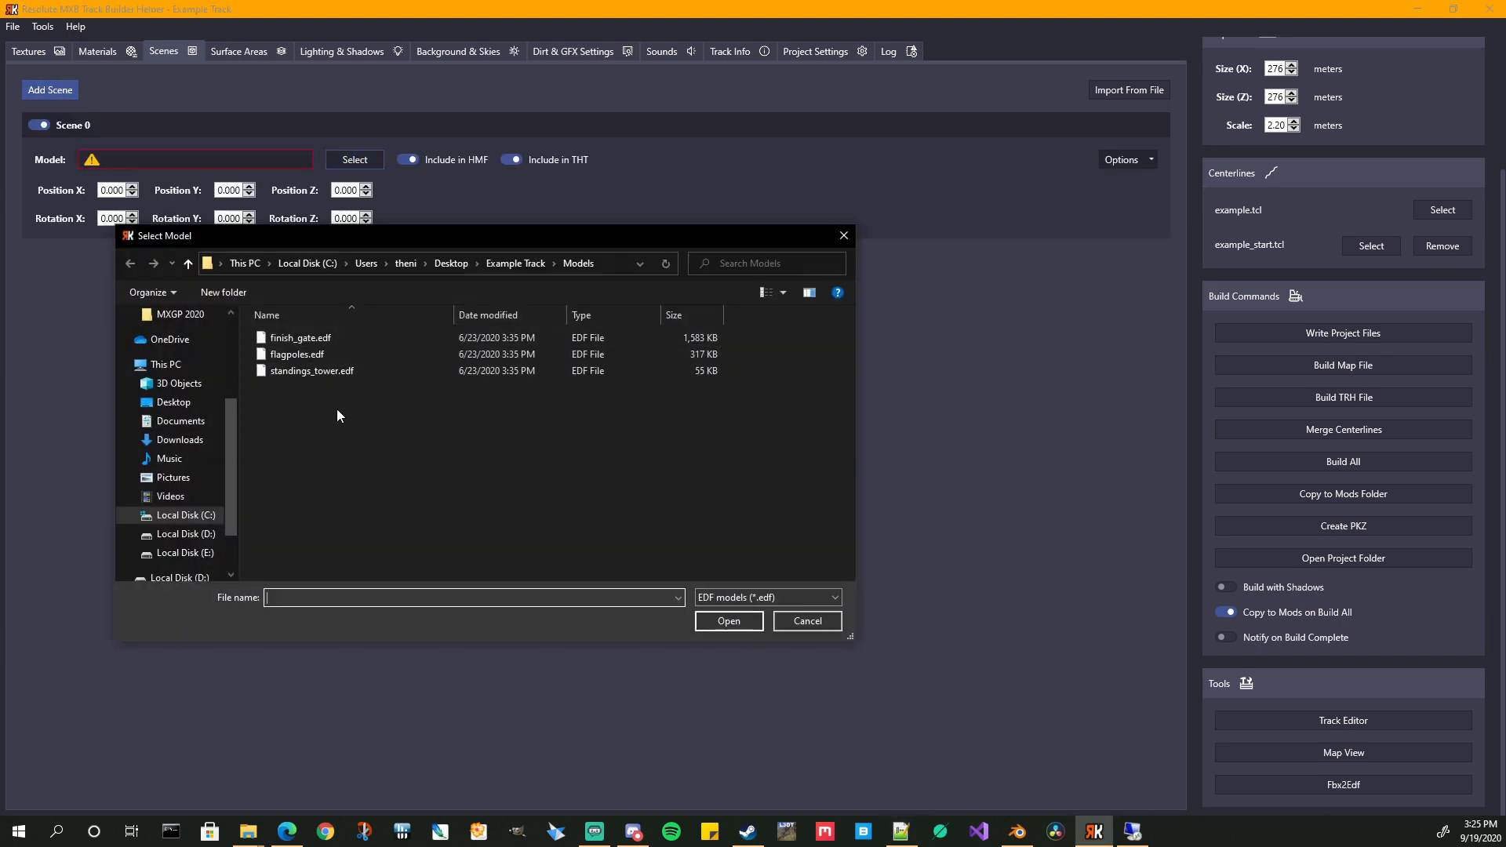
pyautogui.doubleClick(299, 338)
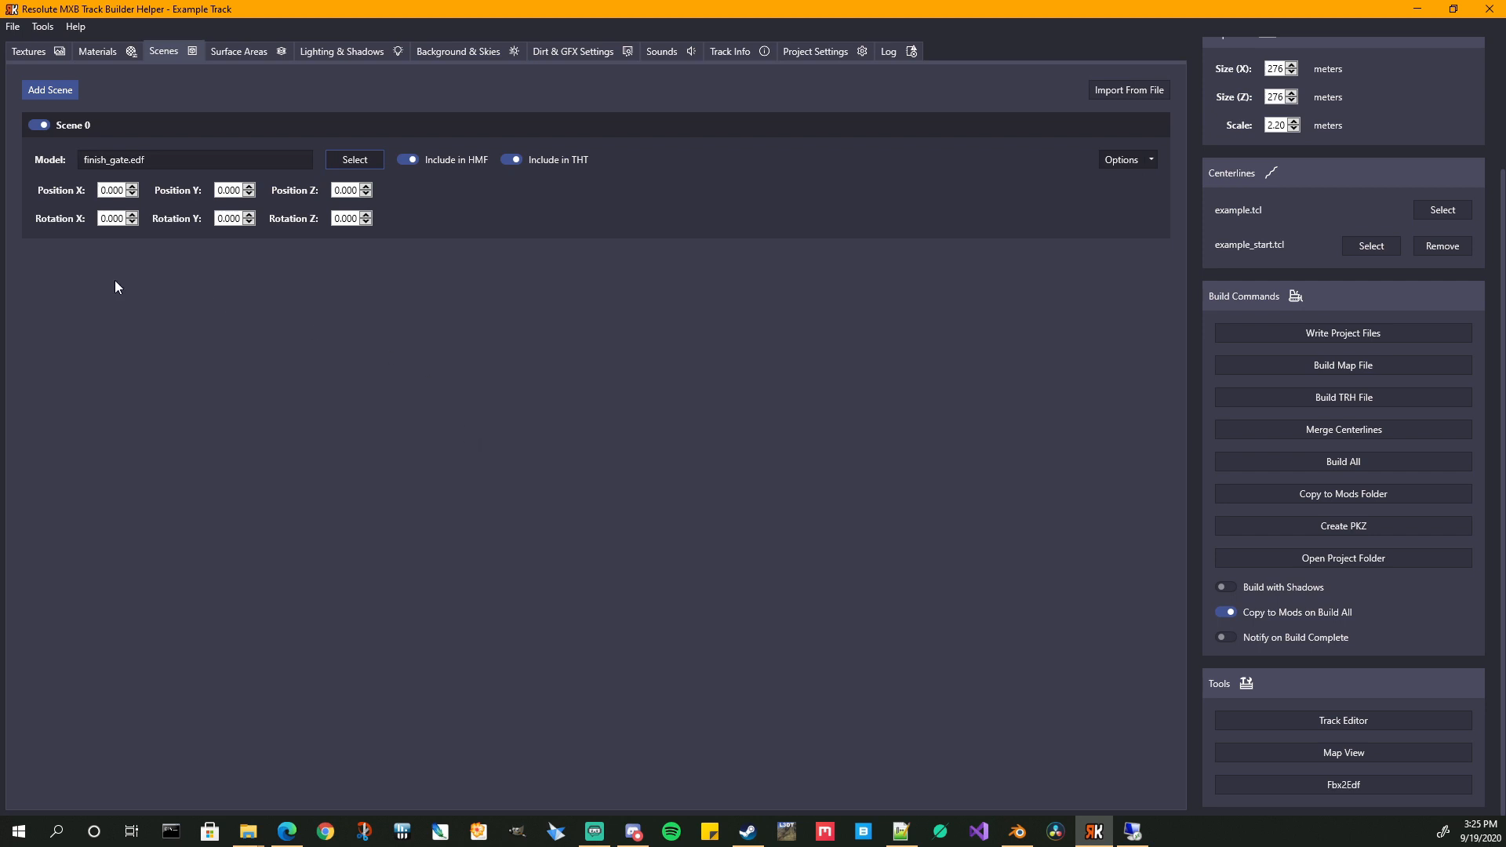
# - Set the finish gate scene's position to X 121, Y 1.75 and Z 131
pyautogui.doubleClick(114, 190)
pyautogui.write('121')
pyautogui.press('Tab')
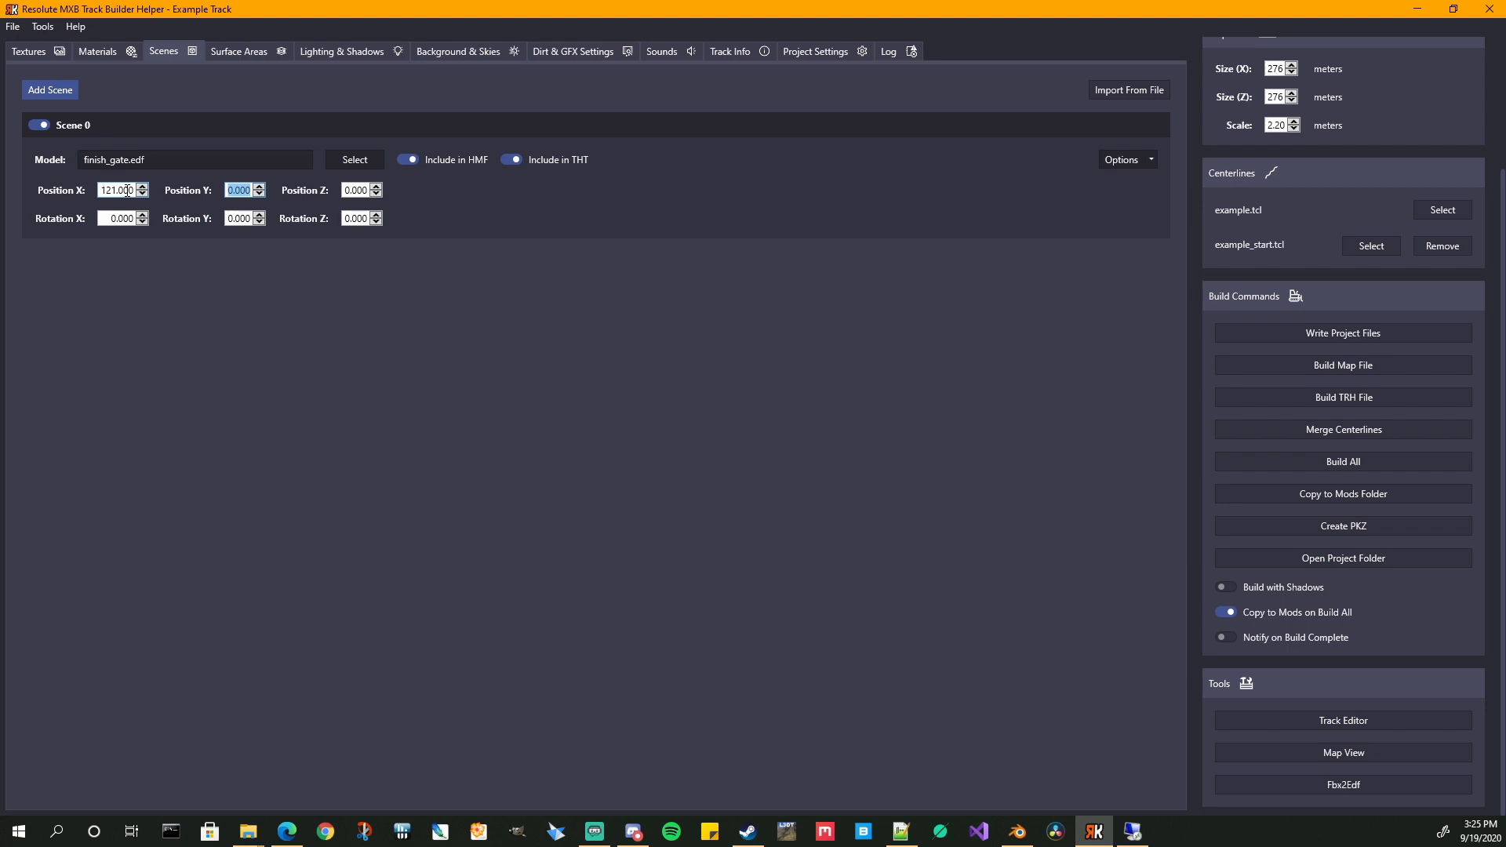
pyautogui.write('1.75')
pyautogui.moveTo(229, 219); pyautogui.dragTo(260, 221)
pyautogui.doubleClick(359, 190)
pyautogui.write('131')
pyautogui.click(454, 212)
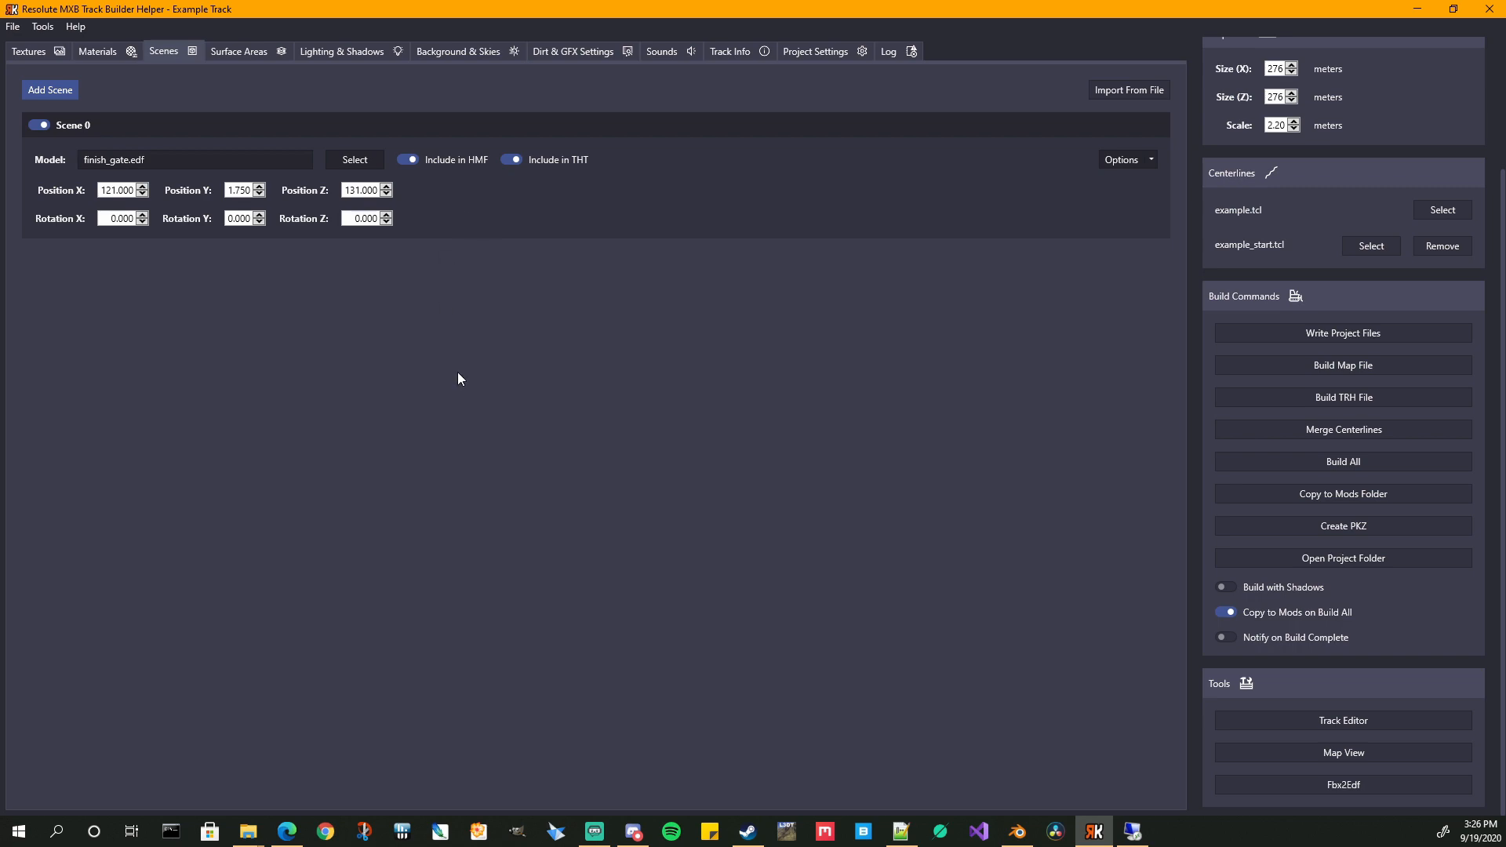
# - Switch to Blender and fly in to inspect the inflatable arch and the fences around it on the Kraken Berg course
pyautogui.click(1018, 832)
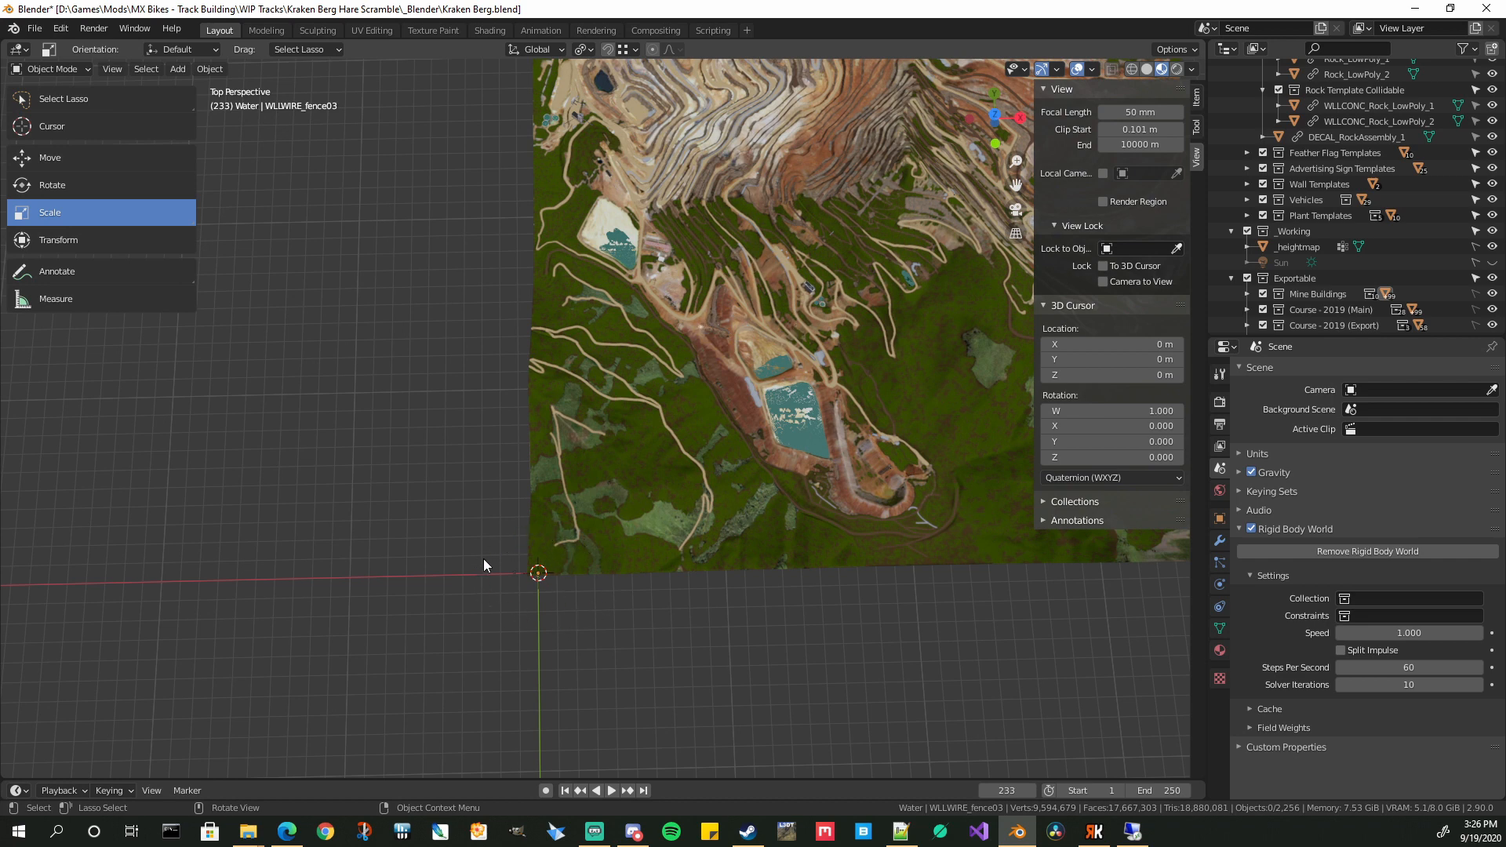
pyautogui.hotkey('shift', '`')
pyautogui.press('w')
pyautogui.press('w')
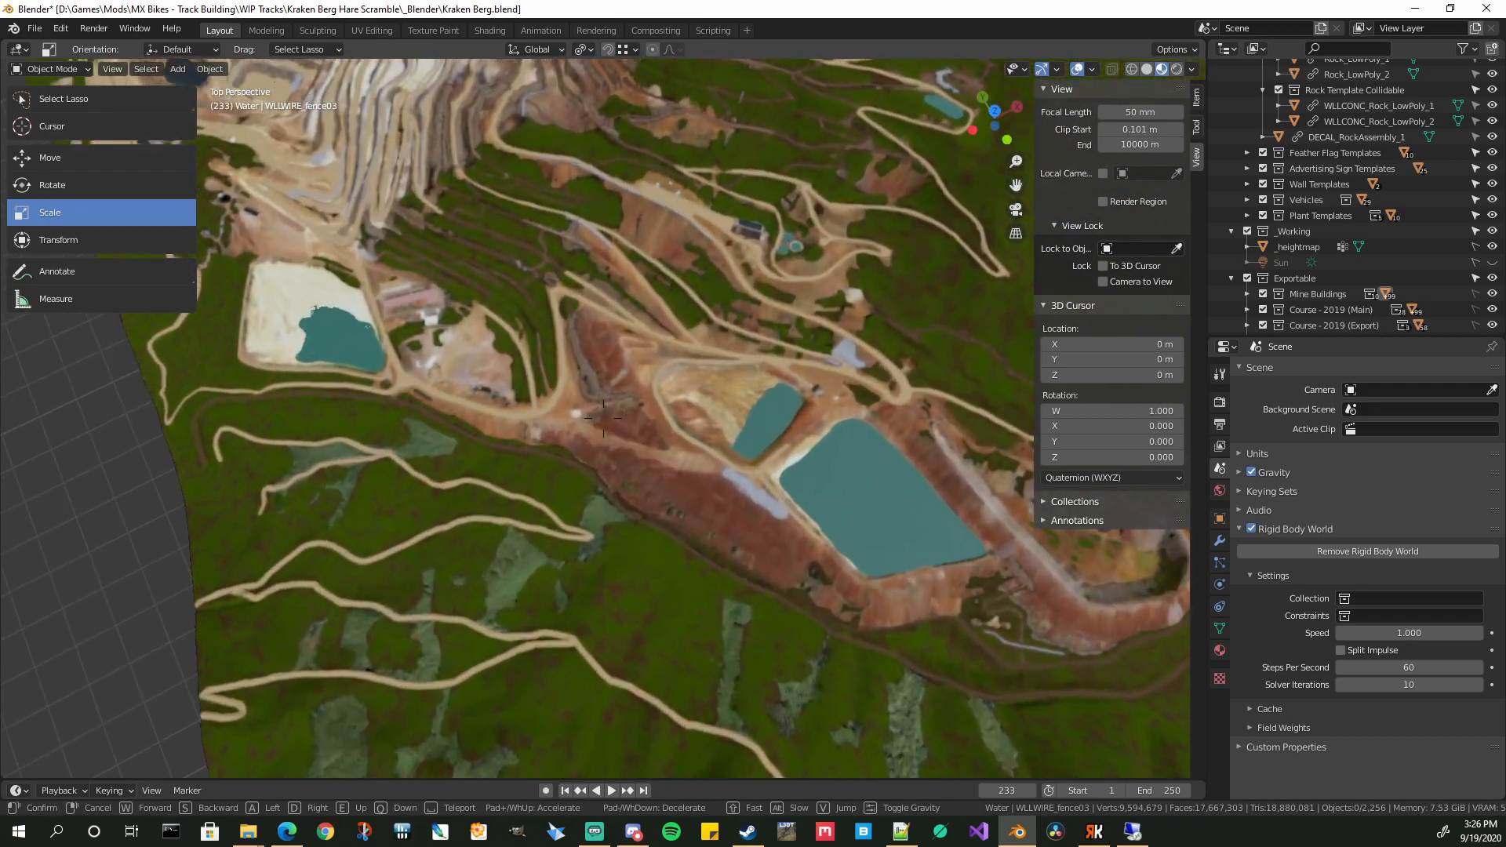
pyautogui.press('s')
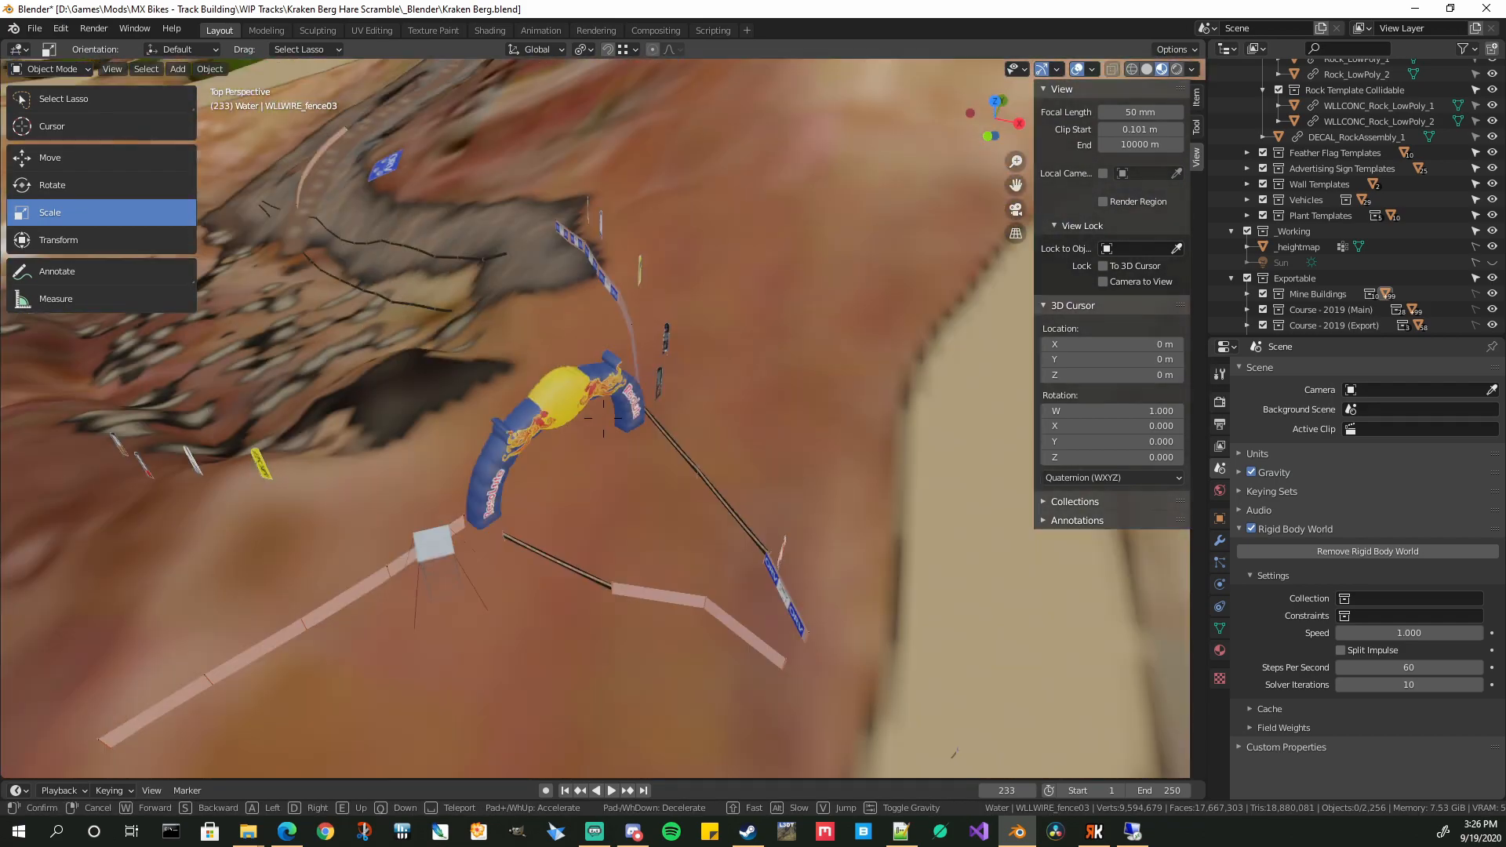
pyautogui.click(604, 418)
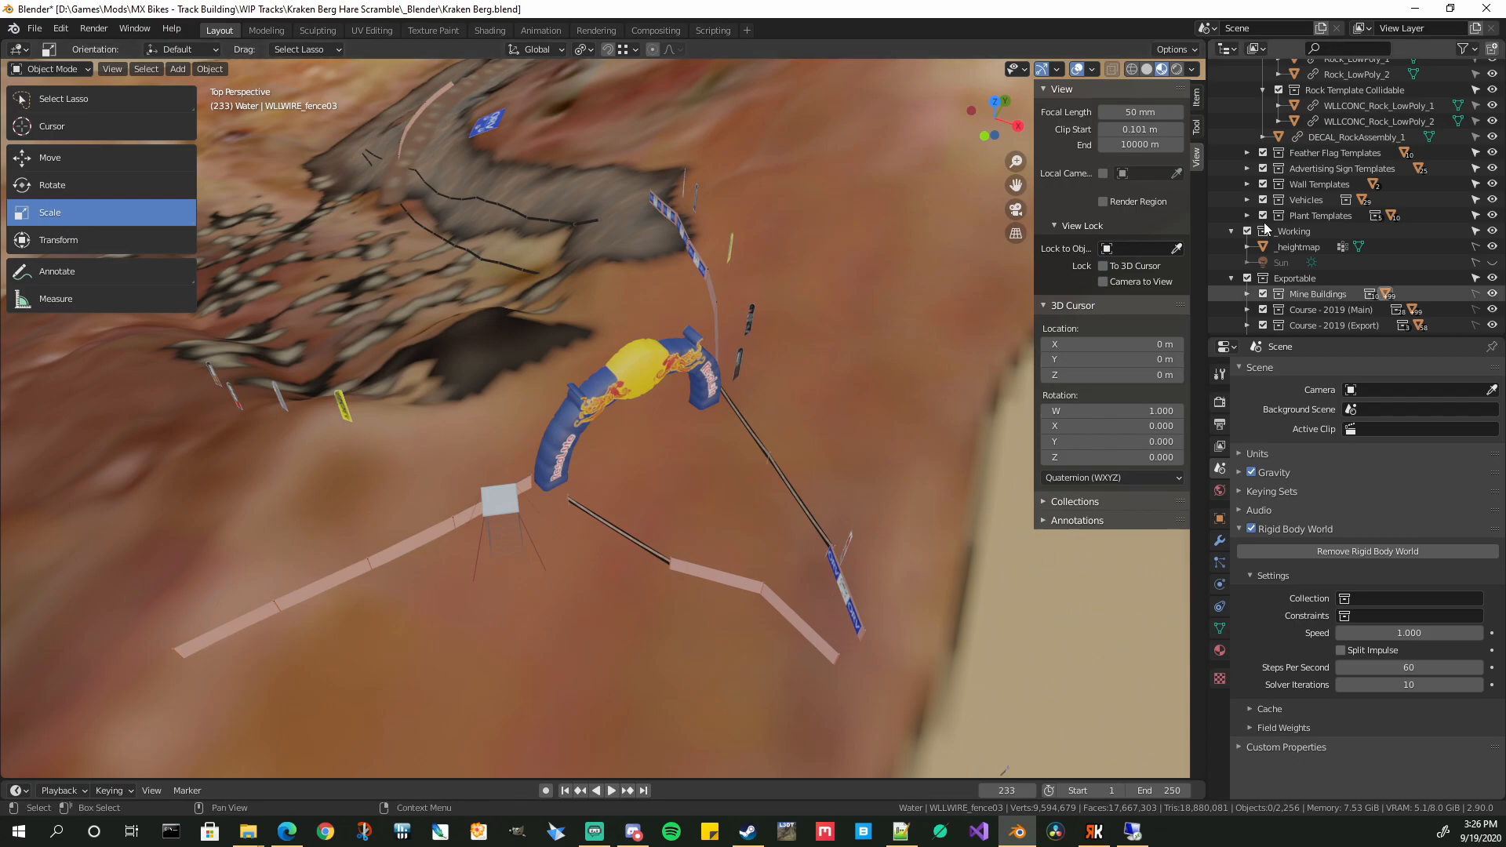
pyautogui.click(1411, 8)
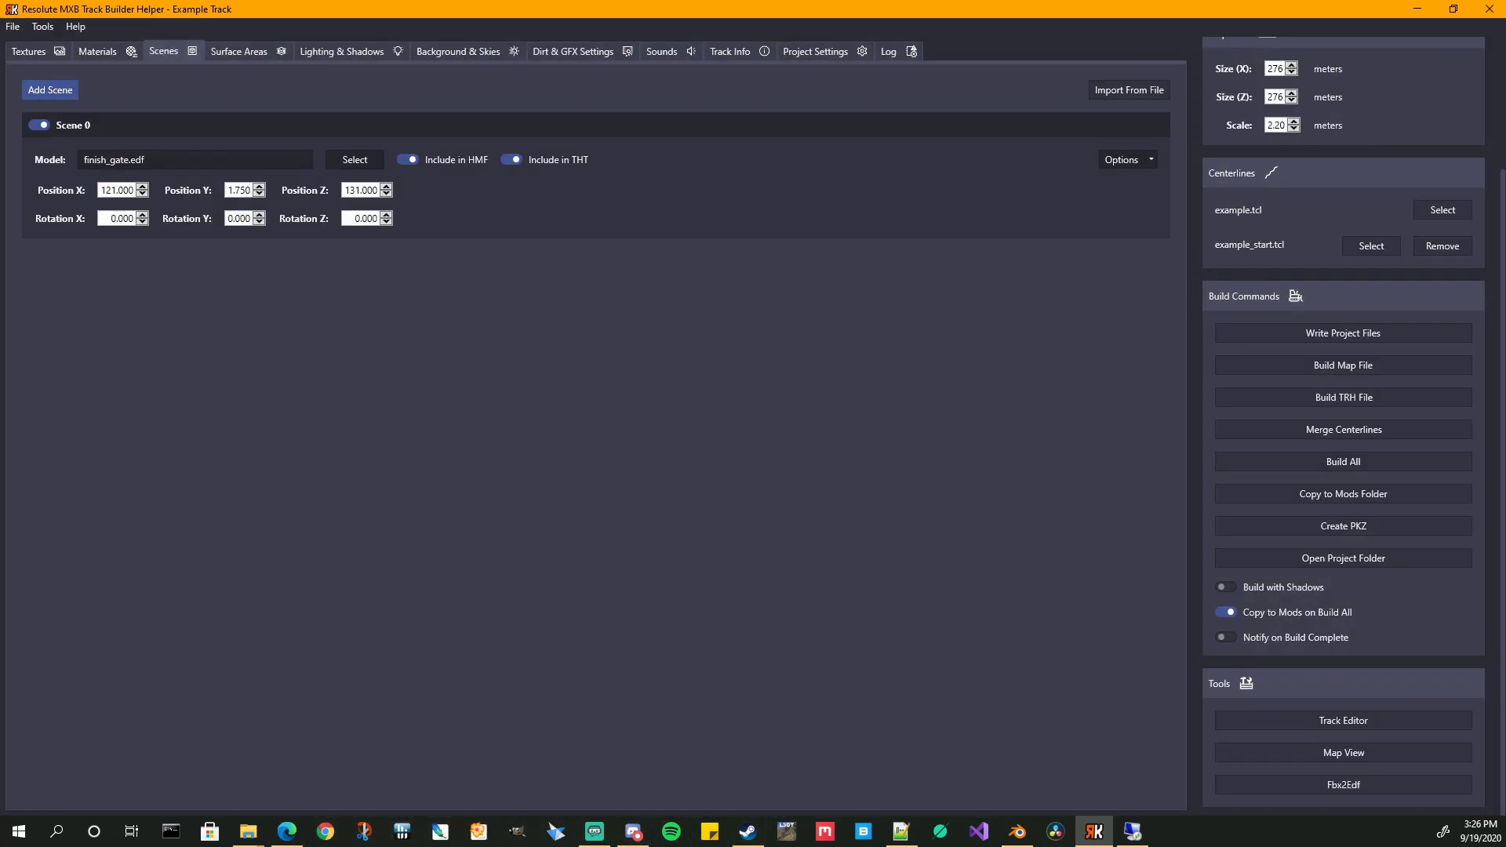
# - Examine the position values of scene0, scenery.edf, in the example track.hmf in Notepad++, and return to the track builder
pyautogui.click(900, 832)
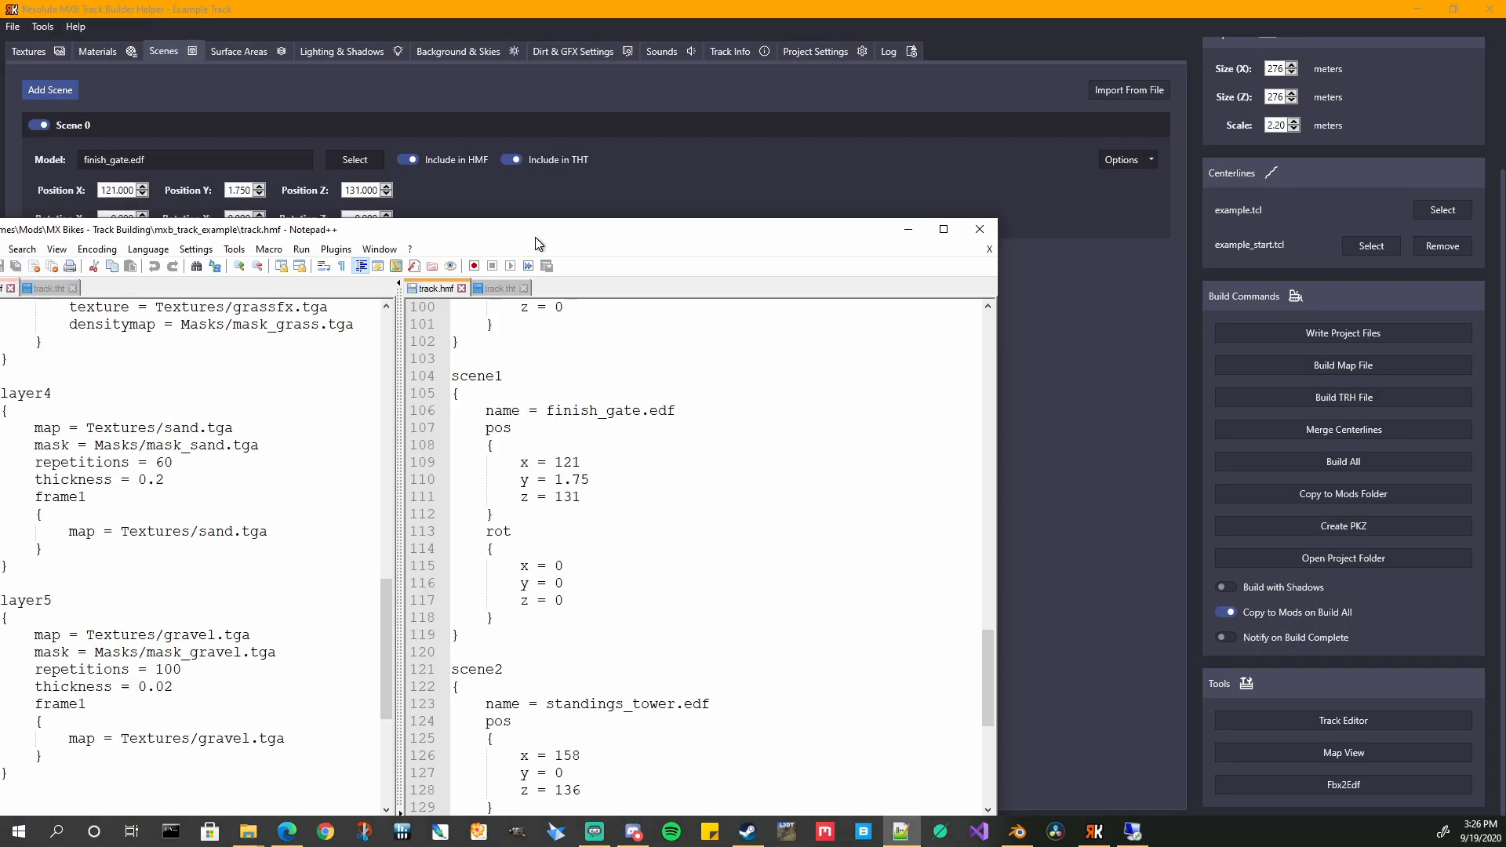
pyautogui.scroll(6, 620, 562)
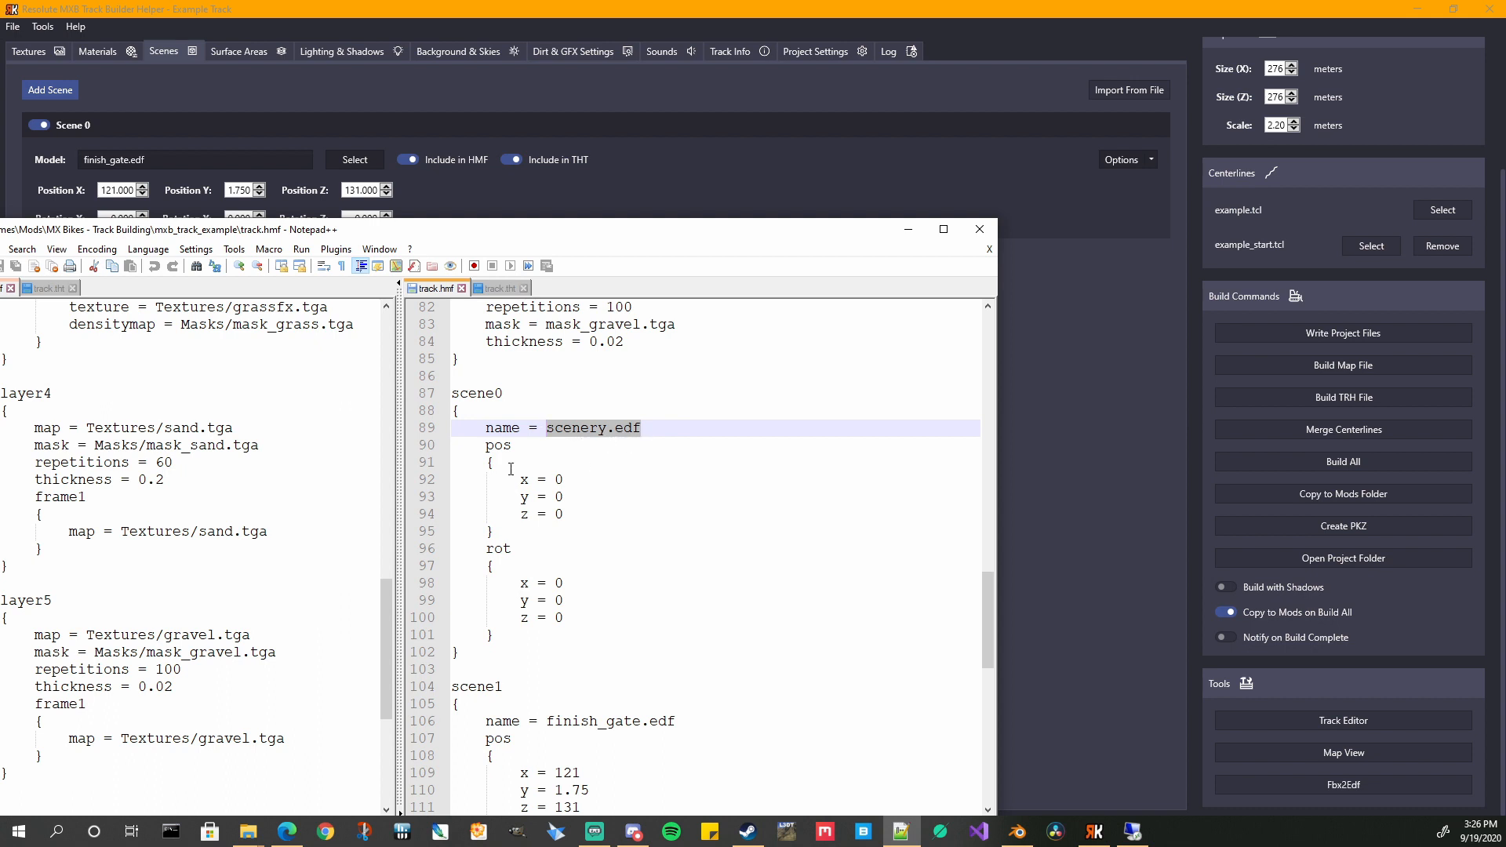
pyautogui.moveTo(517, 479); pyautogui.dragTo(576, 511)
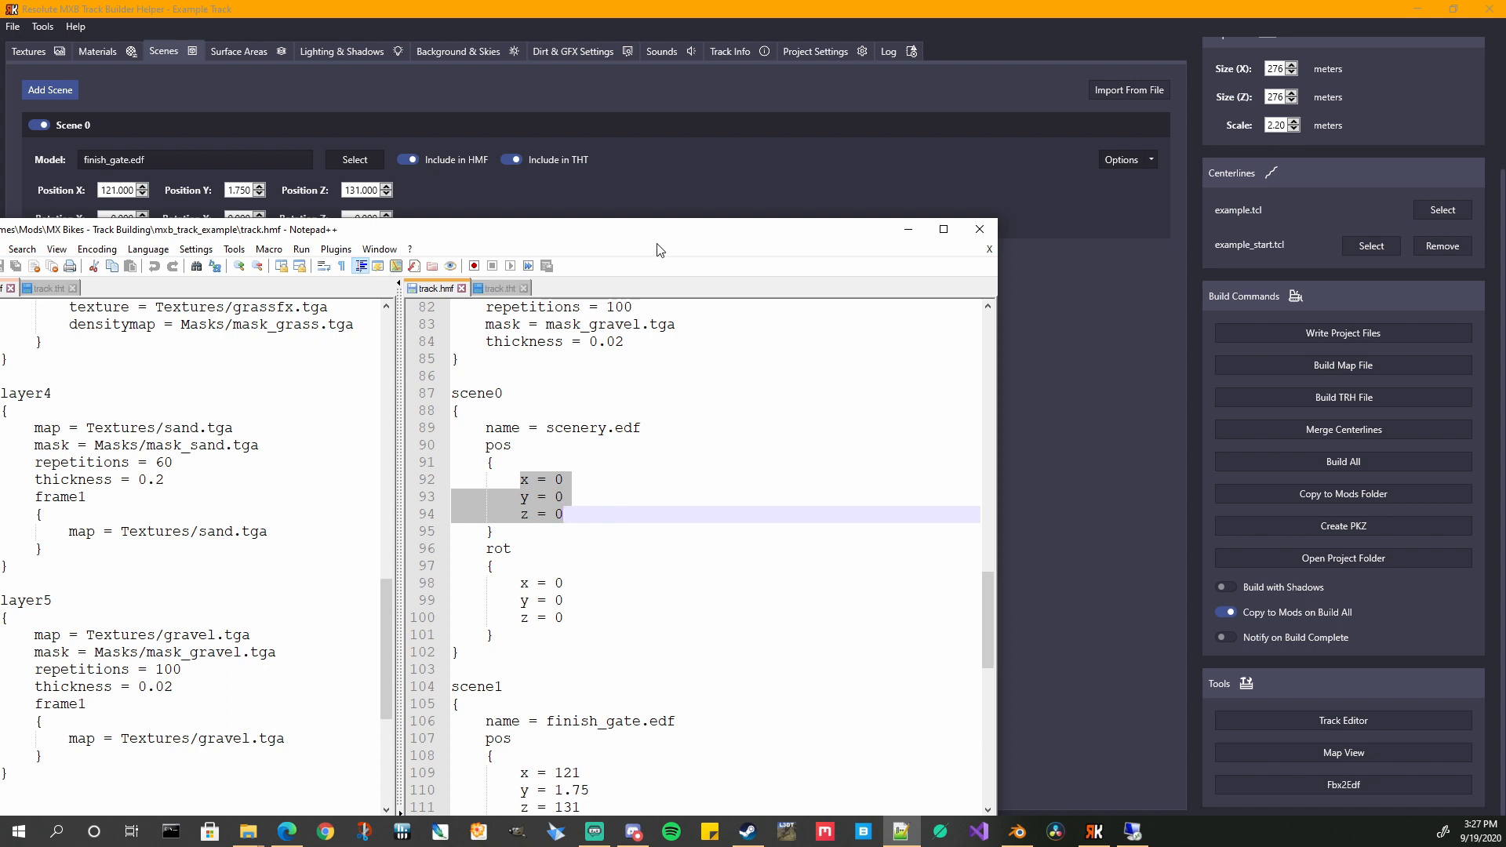
pyautogui.moveTo(482, 233); pyautogui.dragTo(745, 128)
pyautogui.click(1156, 132)
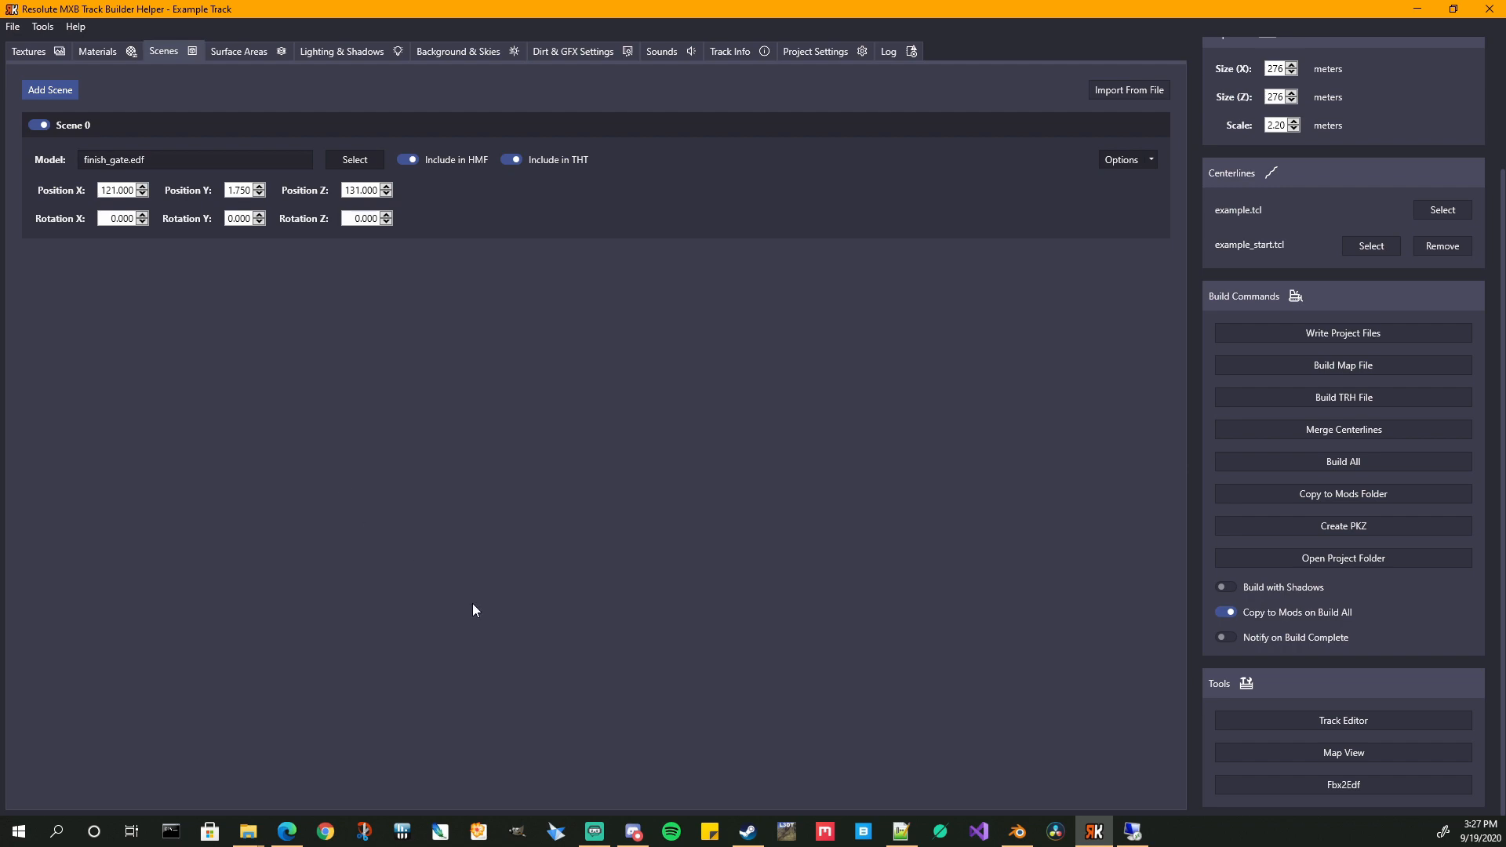
# - Compare the scene0 entry for scenery.edf between the example track.tht and track.hmf in Notepad++
pyautogui.click(900, 832)
pyautogui.moveTo(858, 127); pyautogui.dragTo(723, 266)
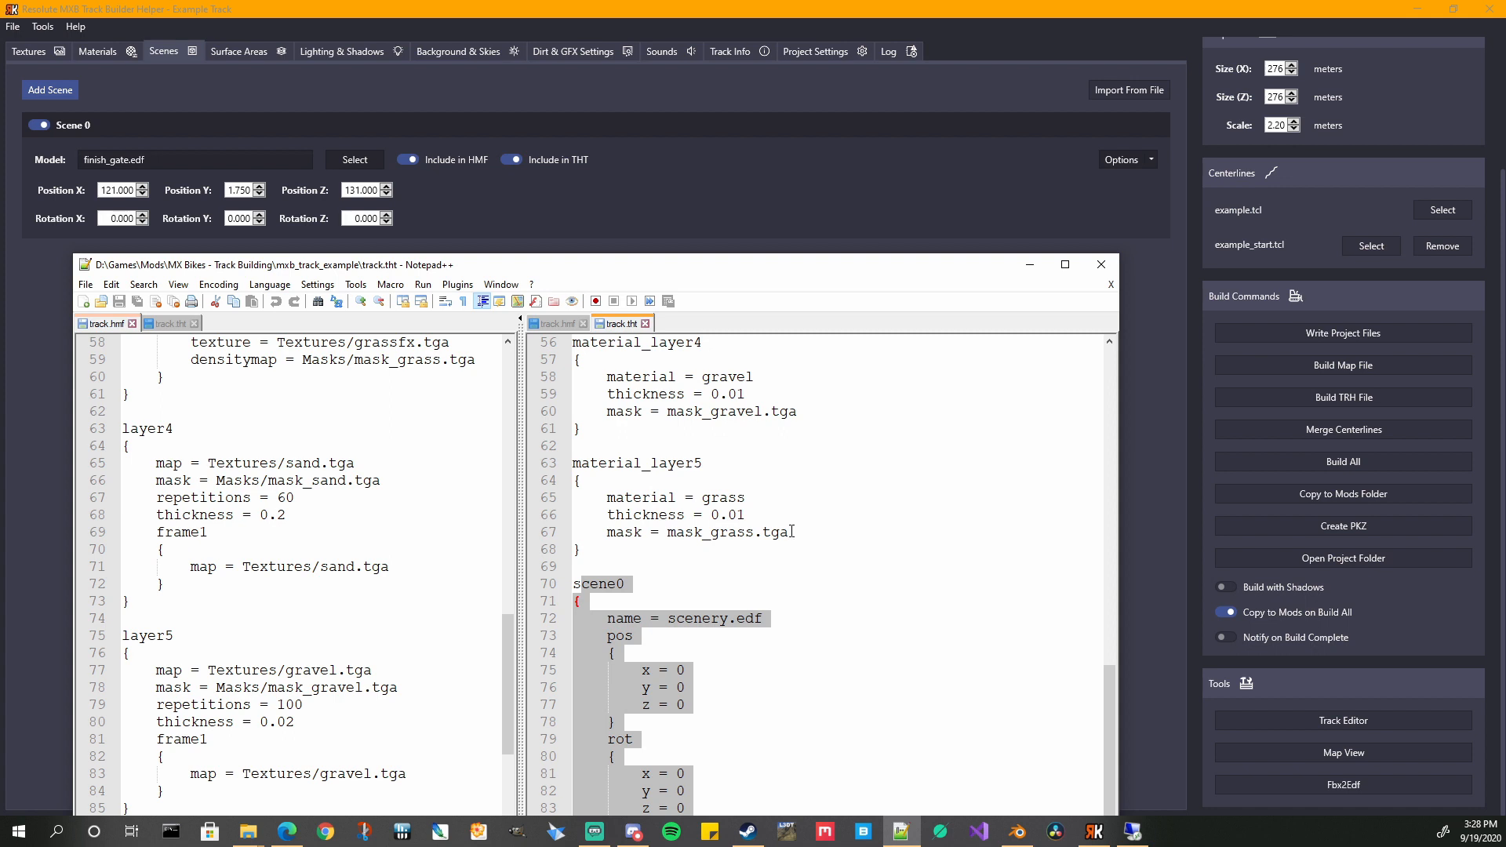
pyautogui.click(806, 532)
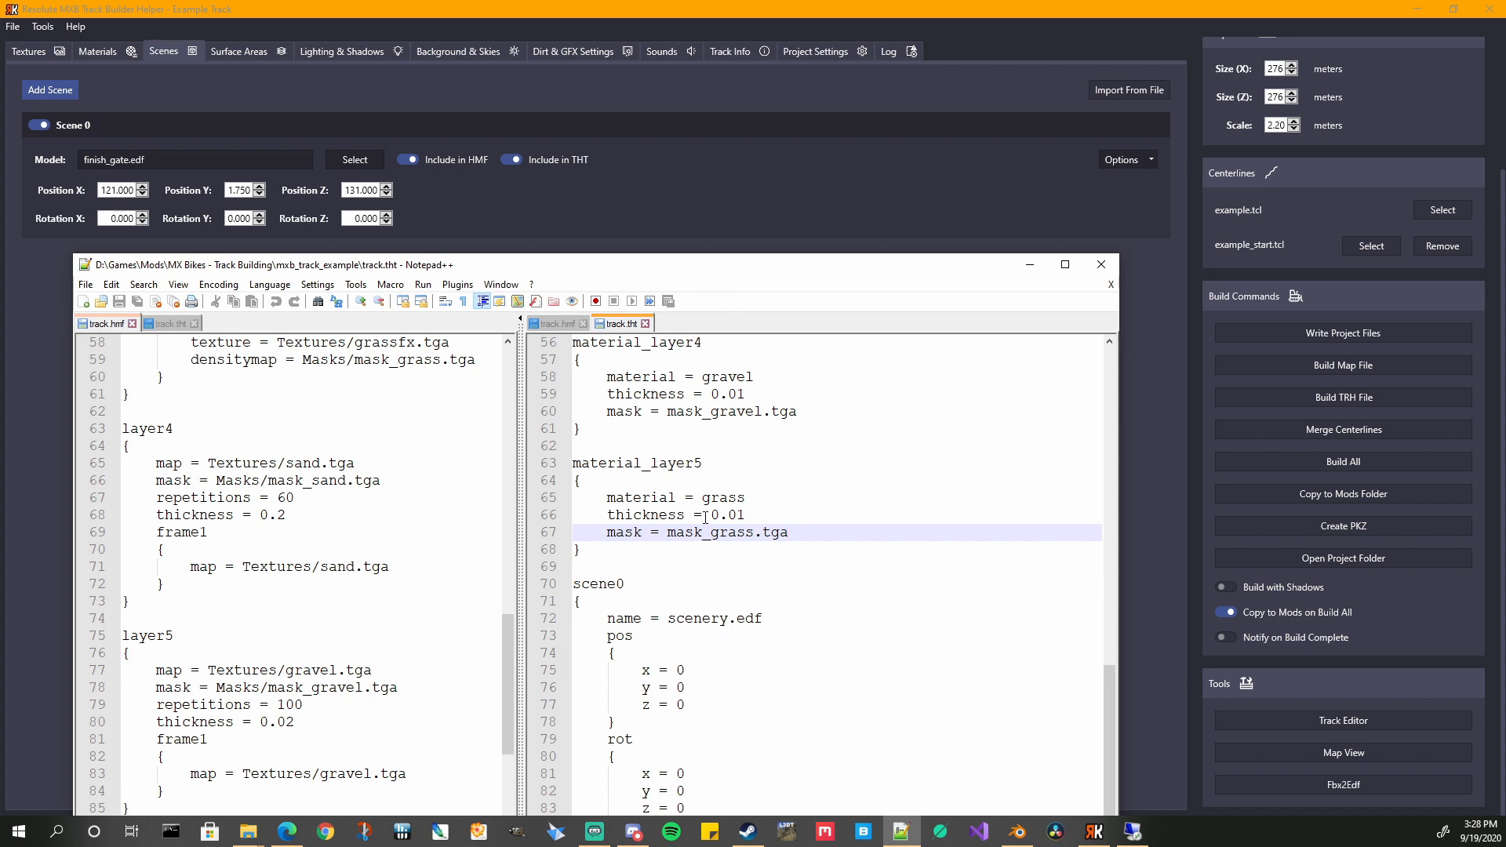
pyautogui.hotkey('ctrl', 'Tab')
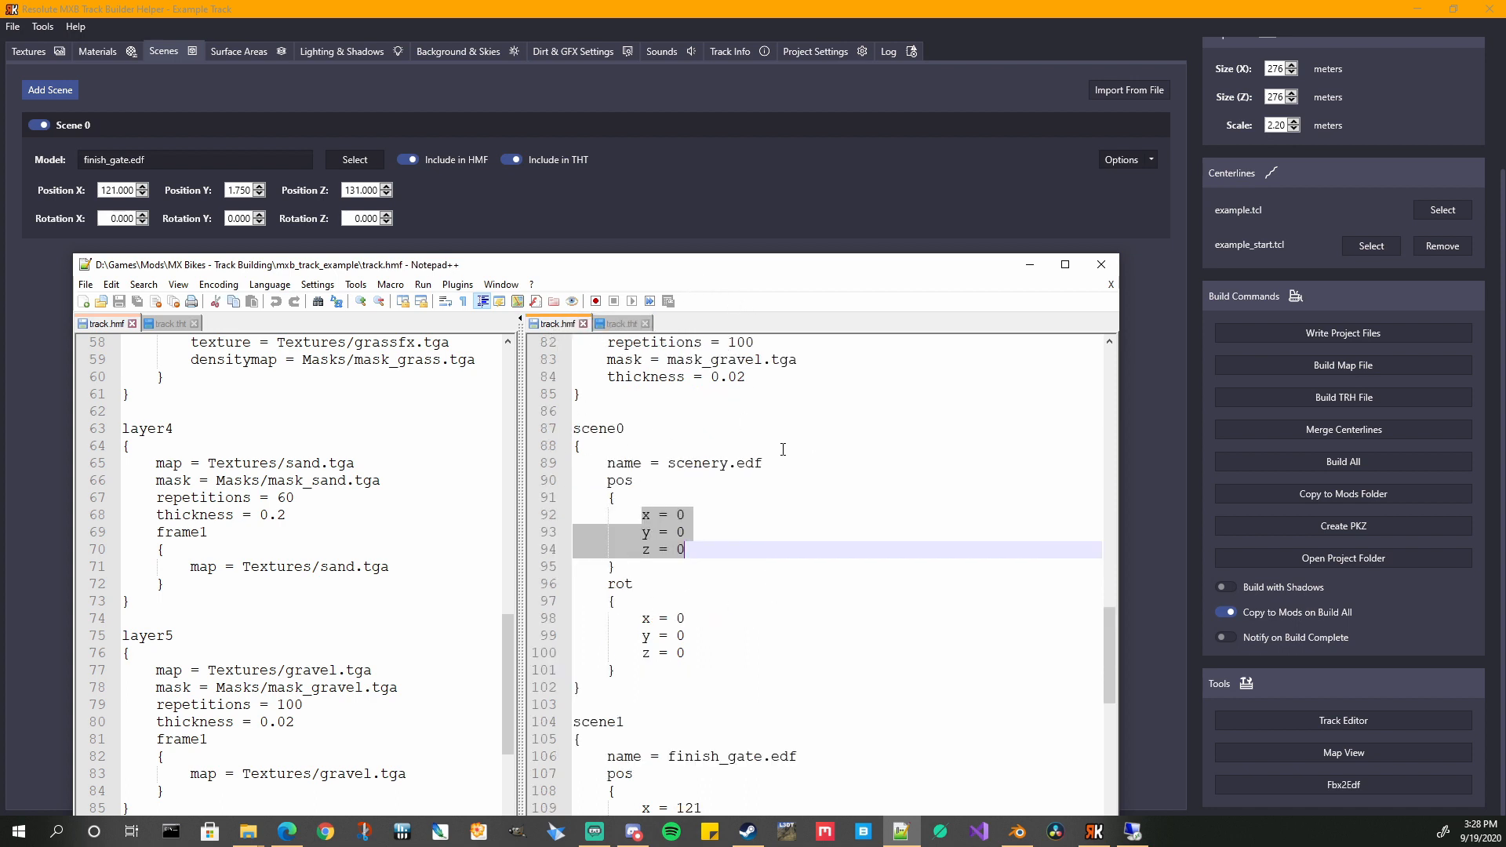
pyautogui.press('Down')
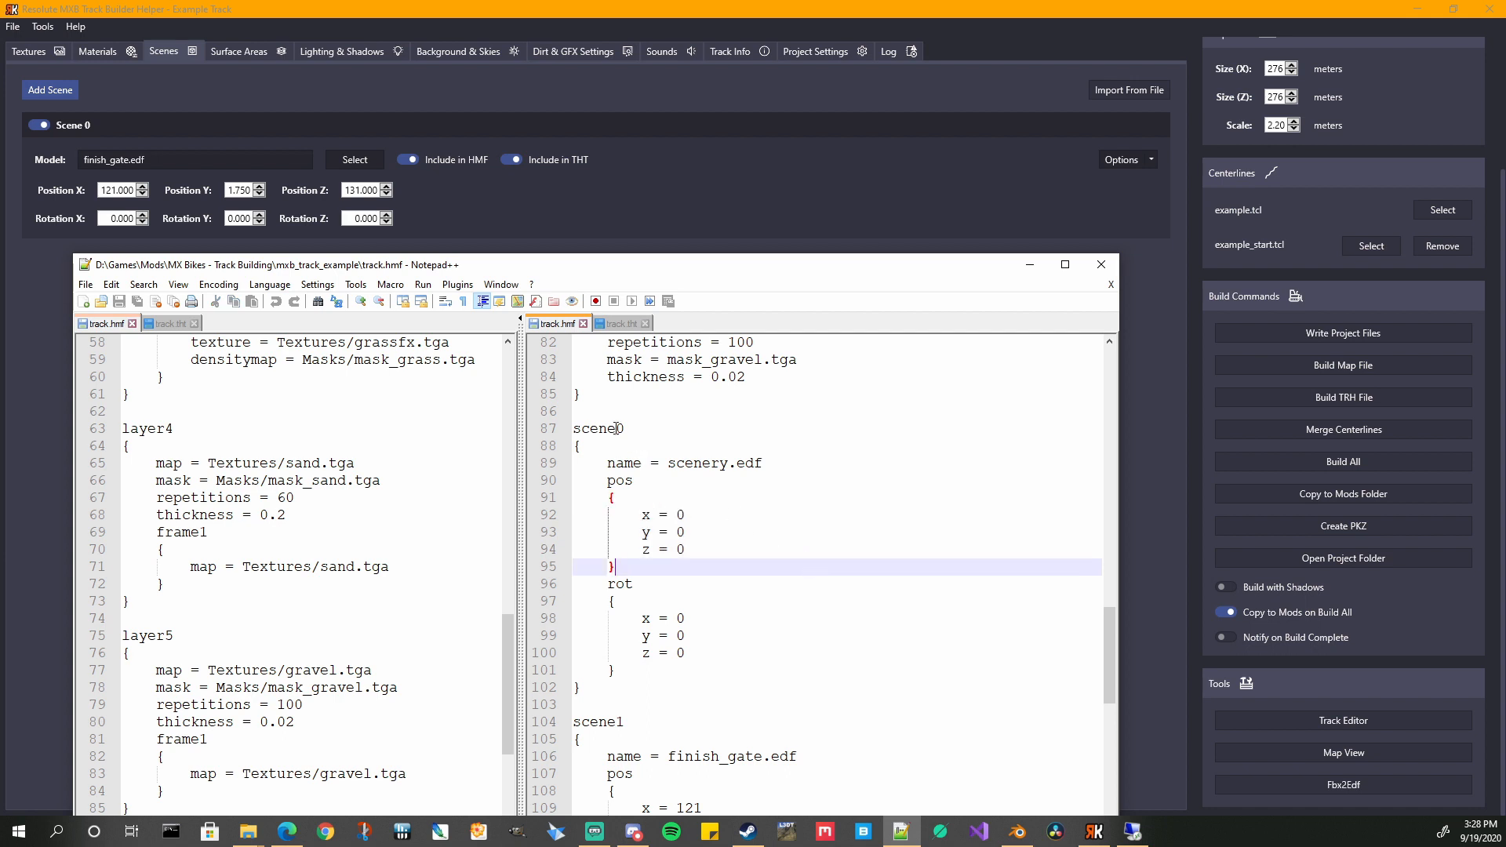
pyautogui.moveTo(598, 428); pyautogui.dragTo(632, 480)
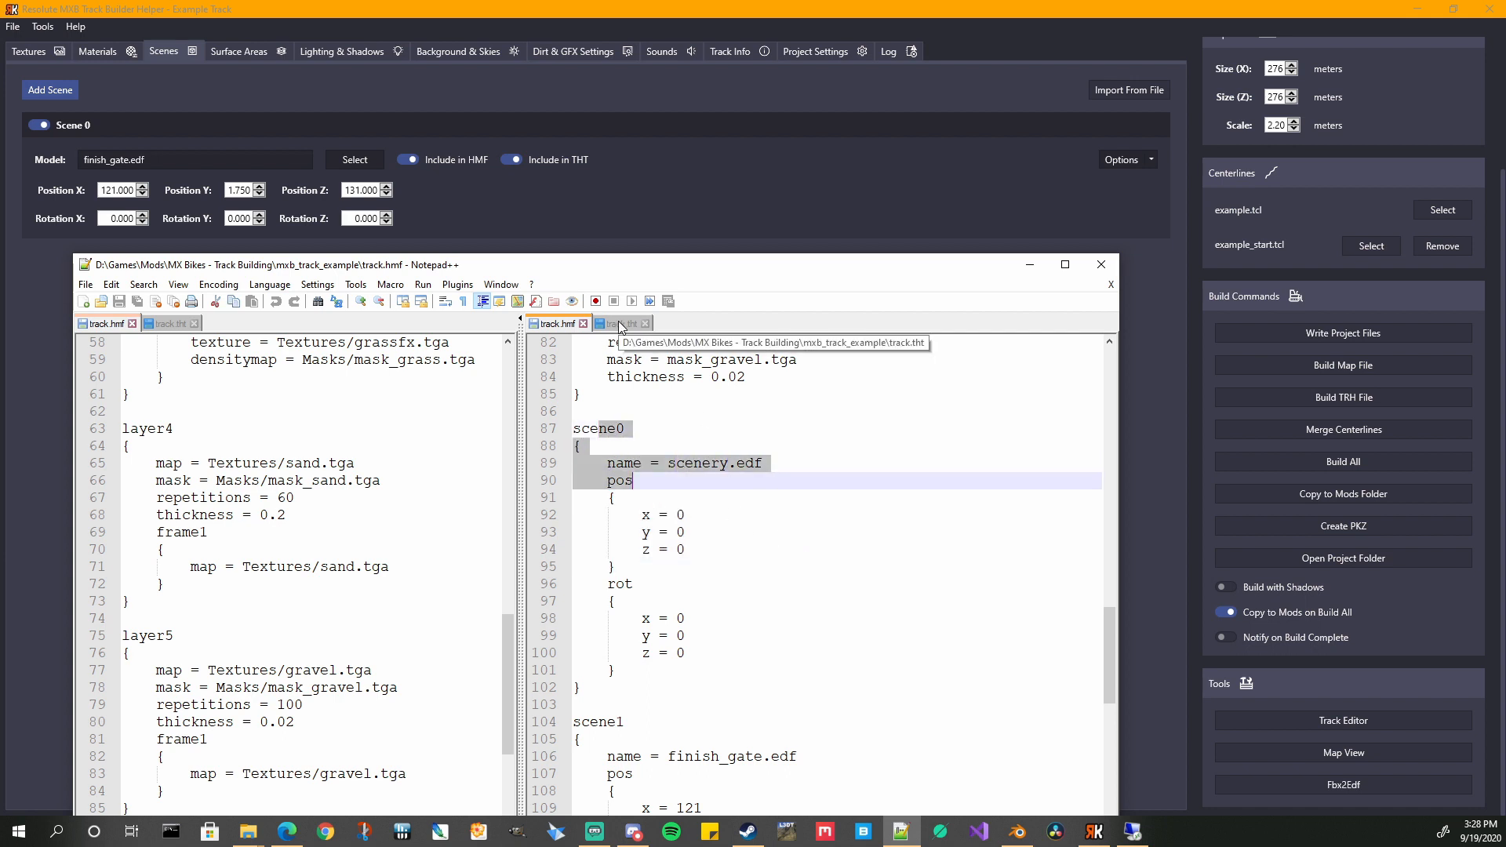
pyautogui.click(618, 322)
pyautogui.moveTo(573, 584); pyautogui.dragTo(745, 777)
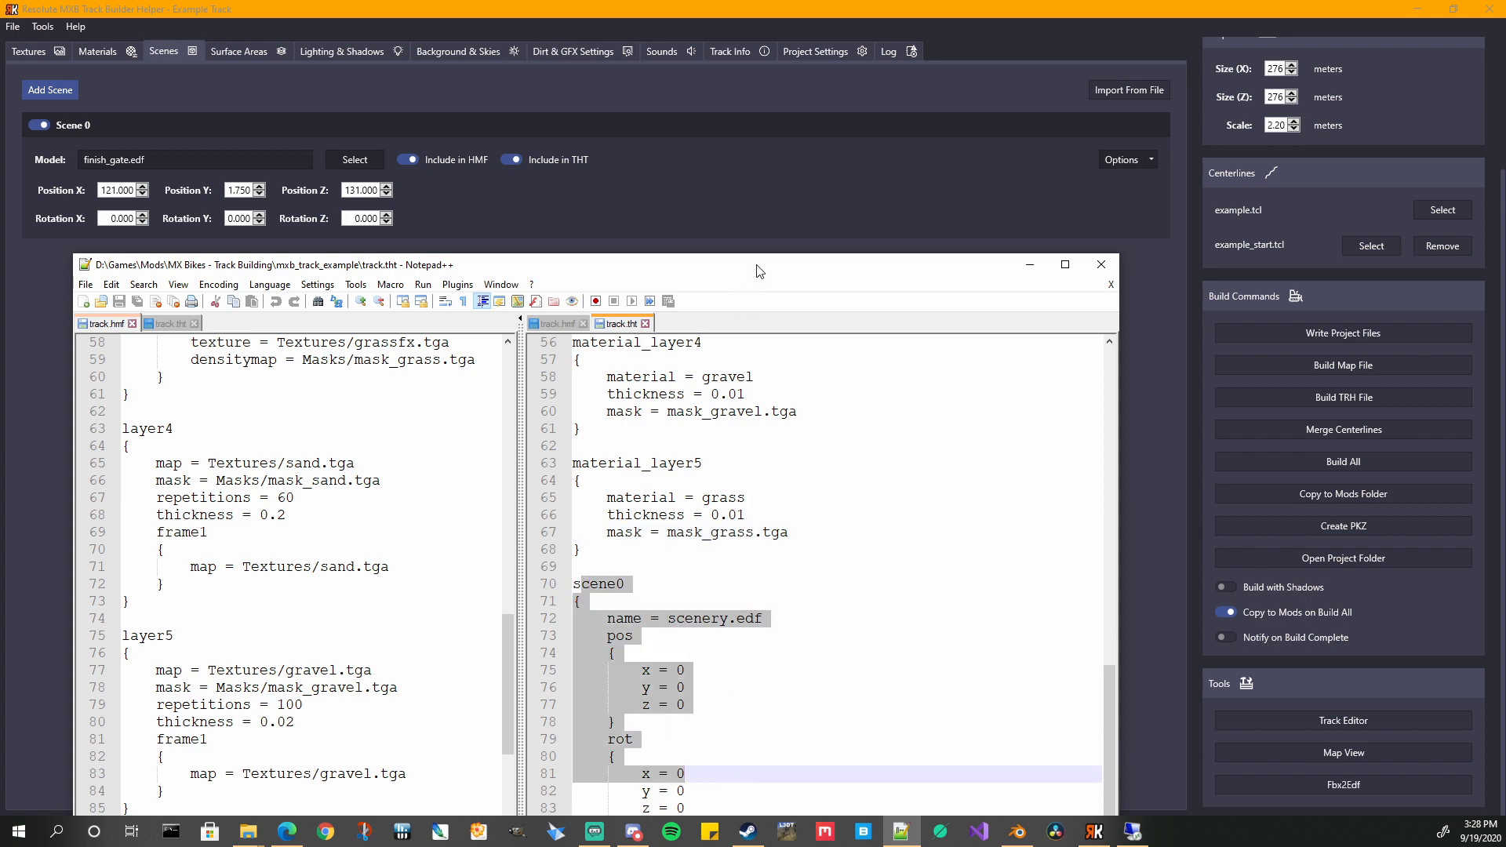
pyautogui.moveTo(761, 267); pyautogui.dragTo(797, 146)
pyautogui.scroll(1, 751, 579)
pyautogui.scroll(-1, 739, 626)
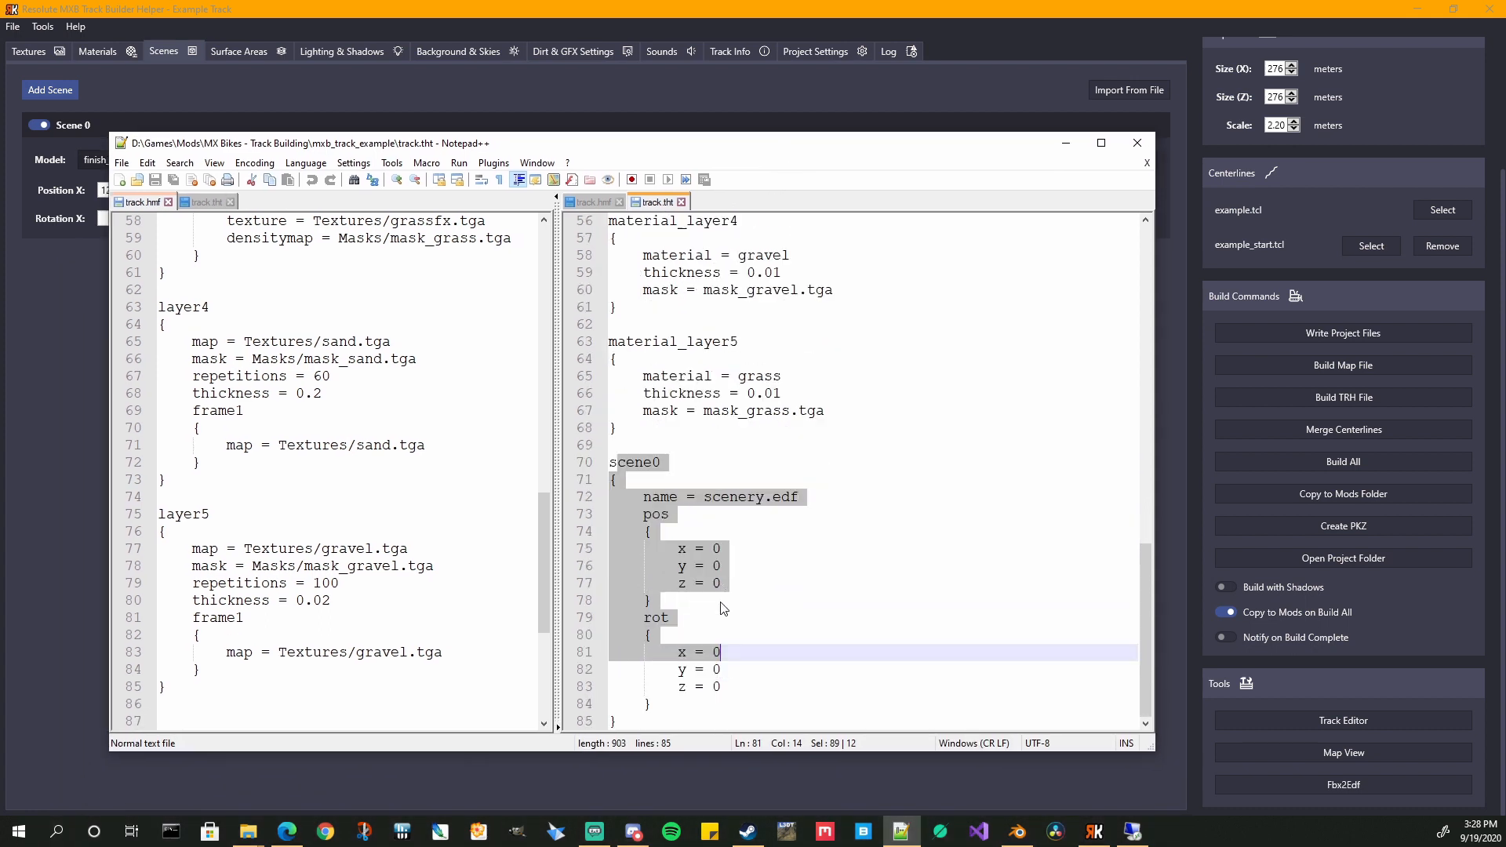
# - Check the finish_gate.edf entry in track.hmf and turn off Include in THT for Scene 0 in the track builder
pyautogui.click(594, 202)
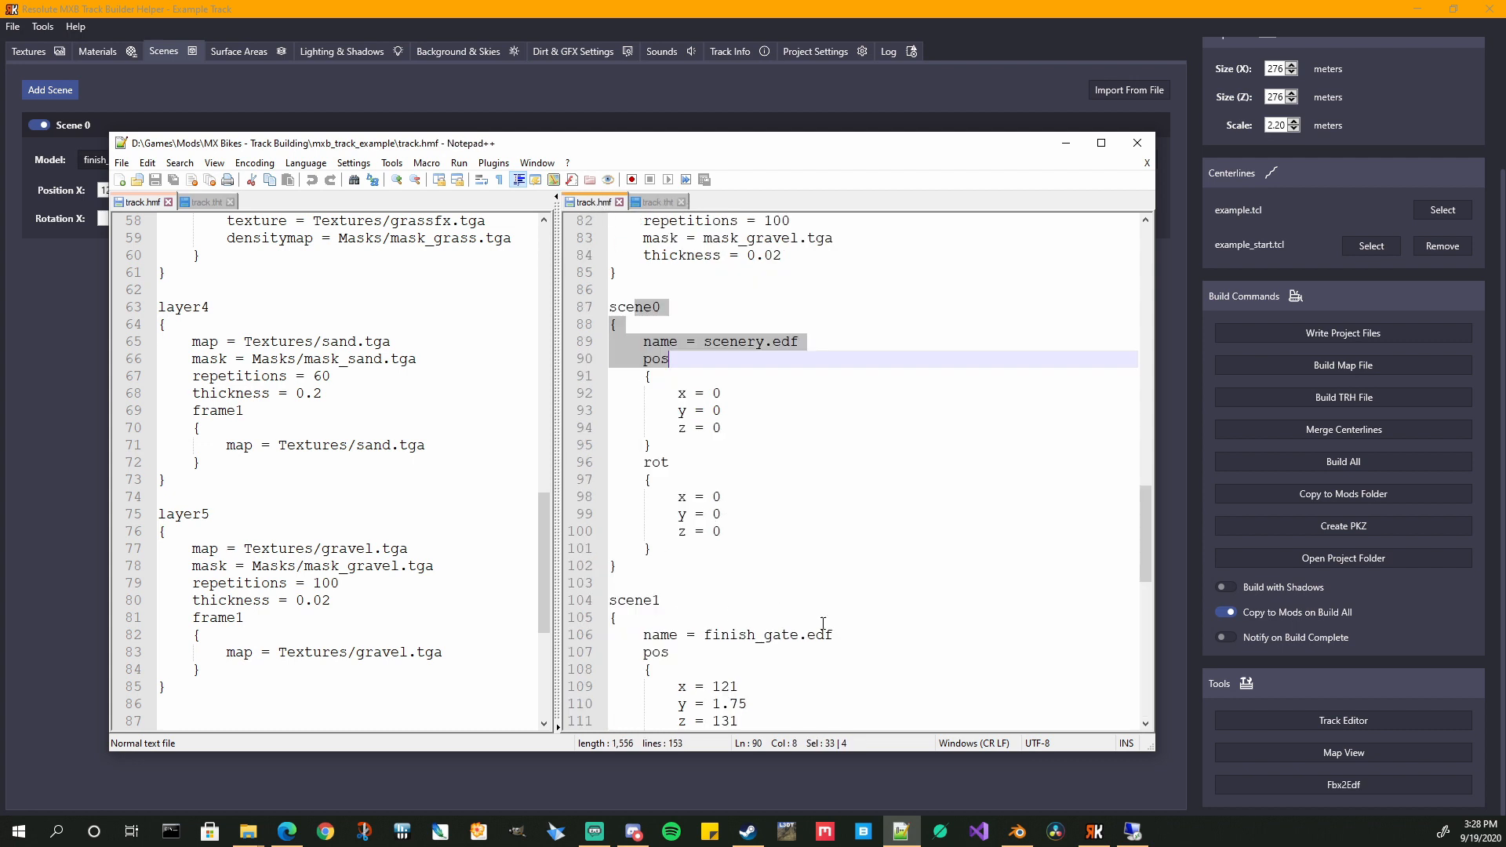
pyautogui.scroll(-3, 822, 624)
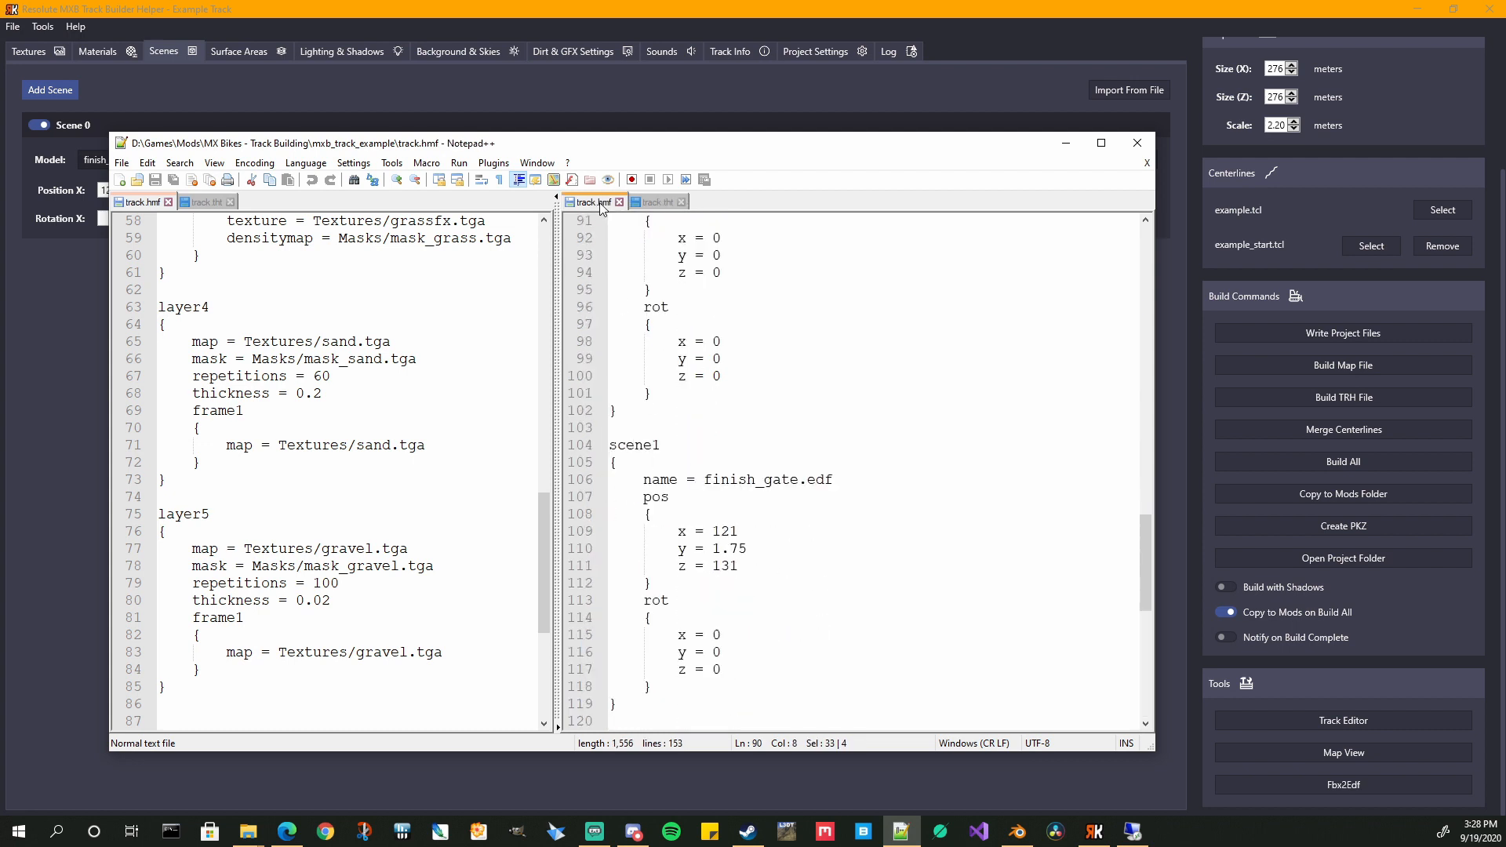
pyautogui.moveTo(716, 144); pyautogui.dragTo(671, 272)
pyautogui.click(515, 162)
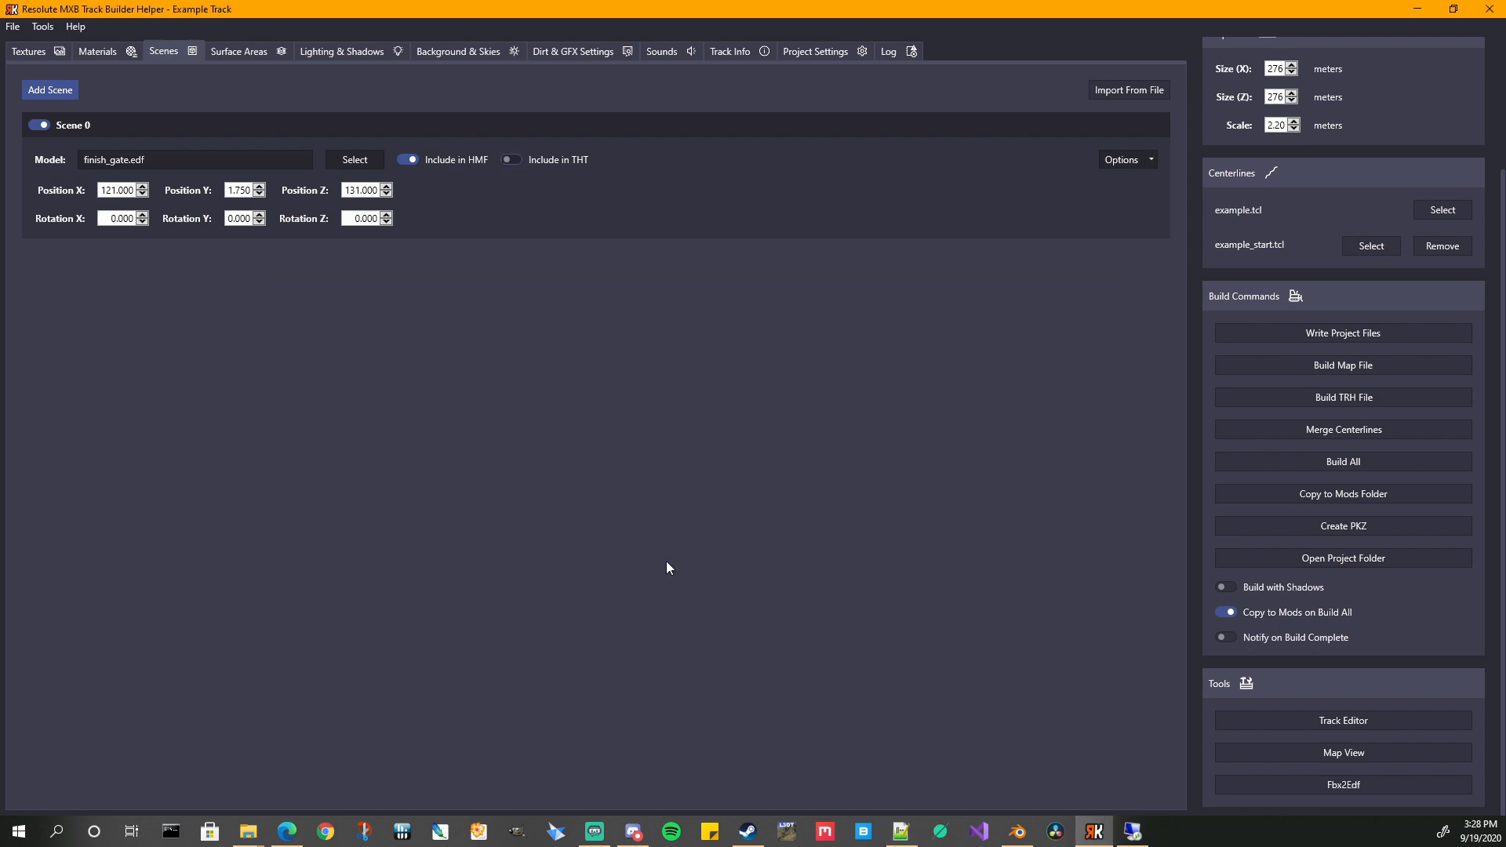
# - Switch to Blender and examine the WLLCONC_Rock_LowPoly_1 object in the Rock Template Collidable collection
pyautogui.click(900, 832)
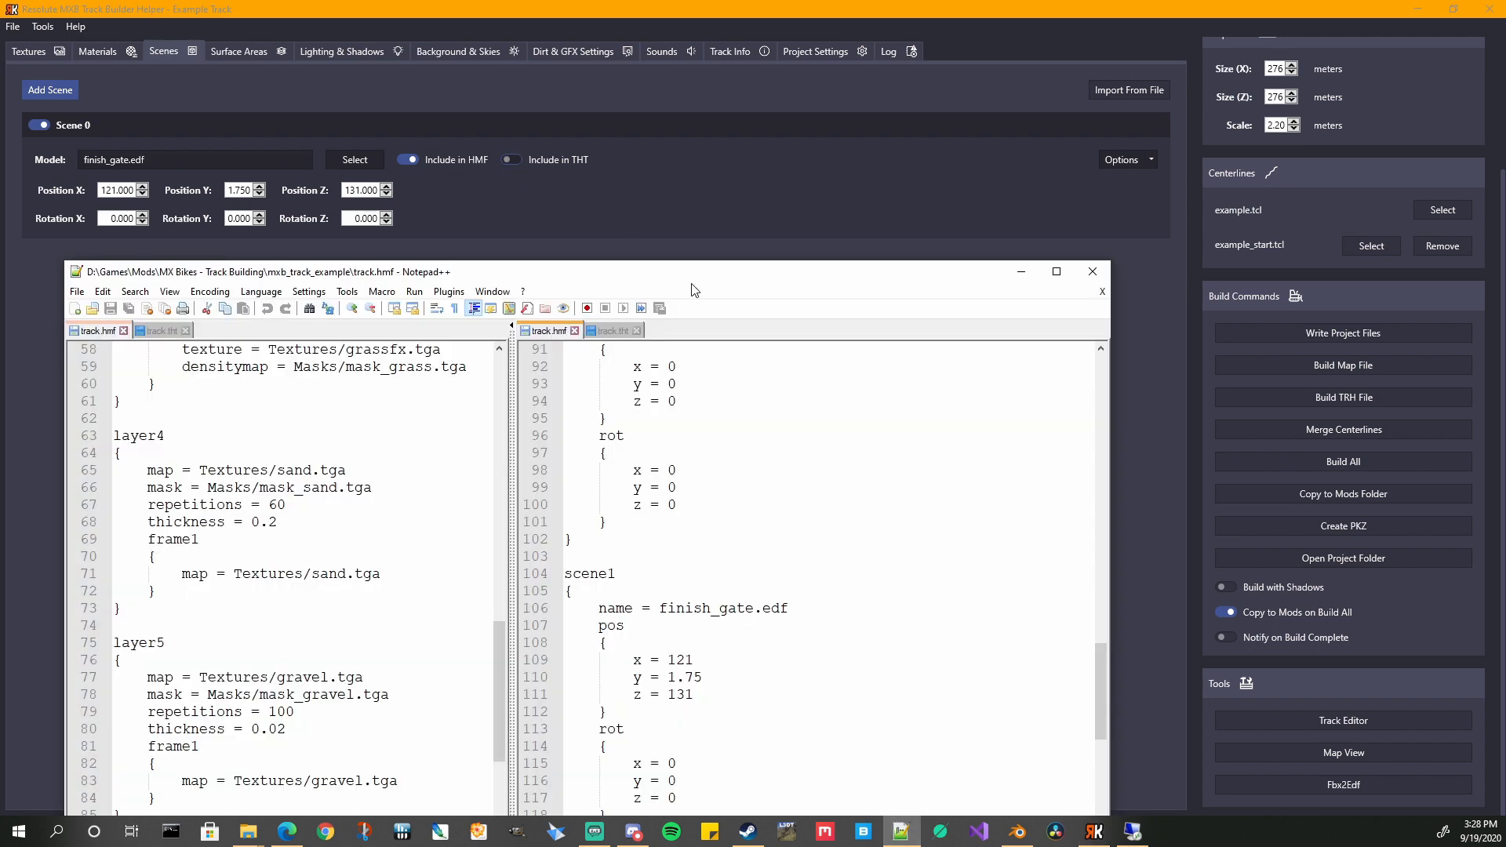
pyautogui.moveTo(693, 283); pyautogui.dragTo(679, 214)
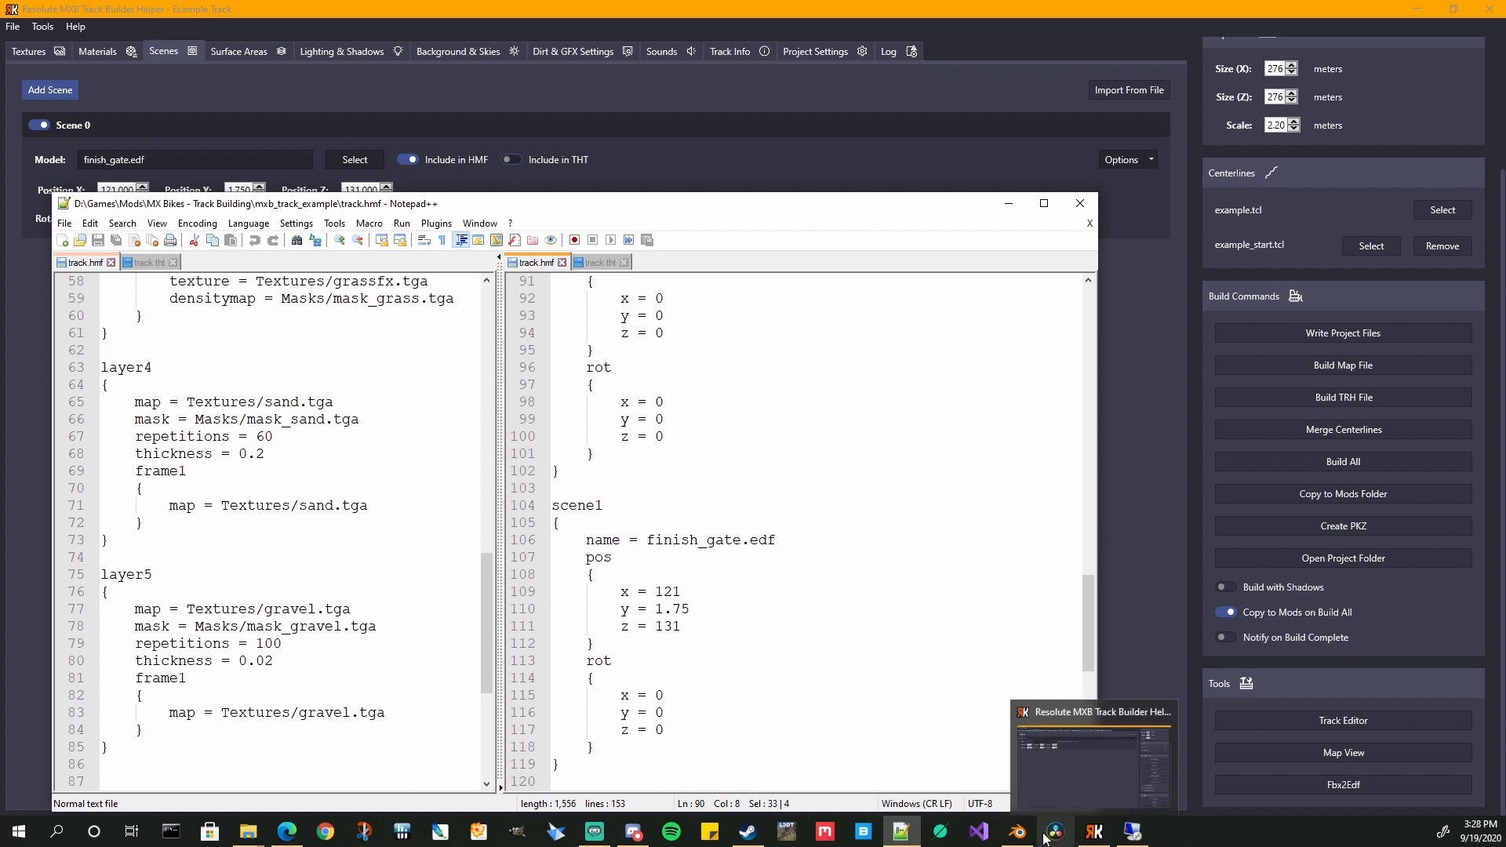
pyautogui.click(1017, 831)
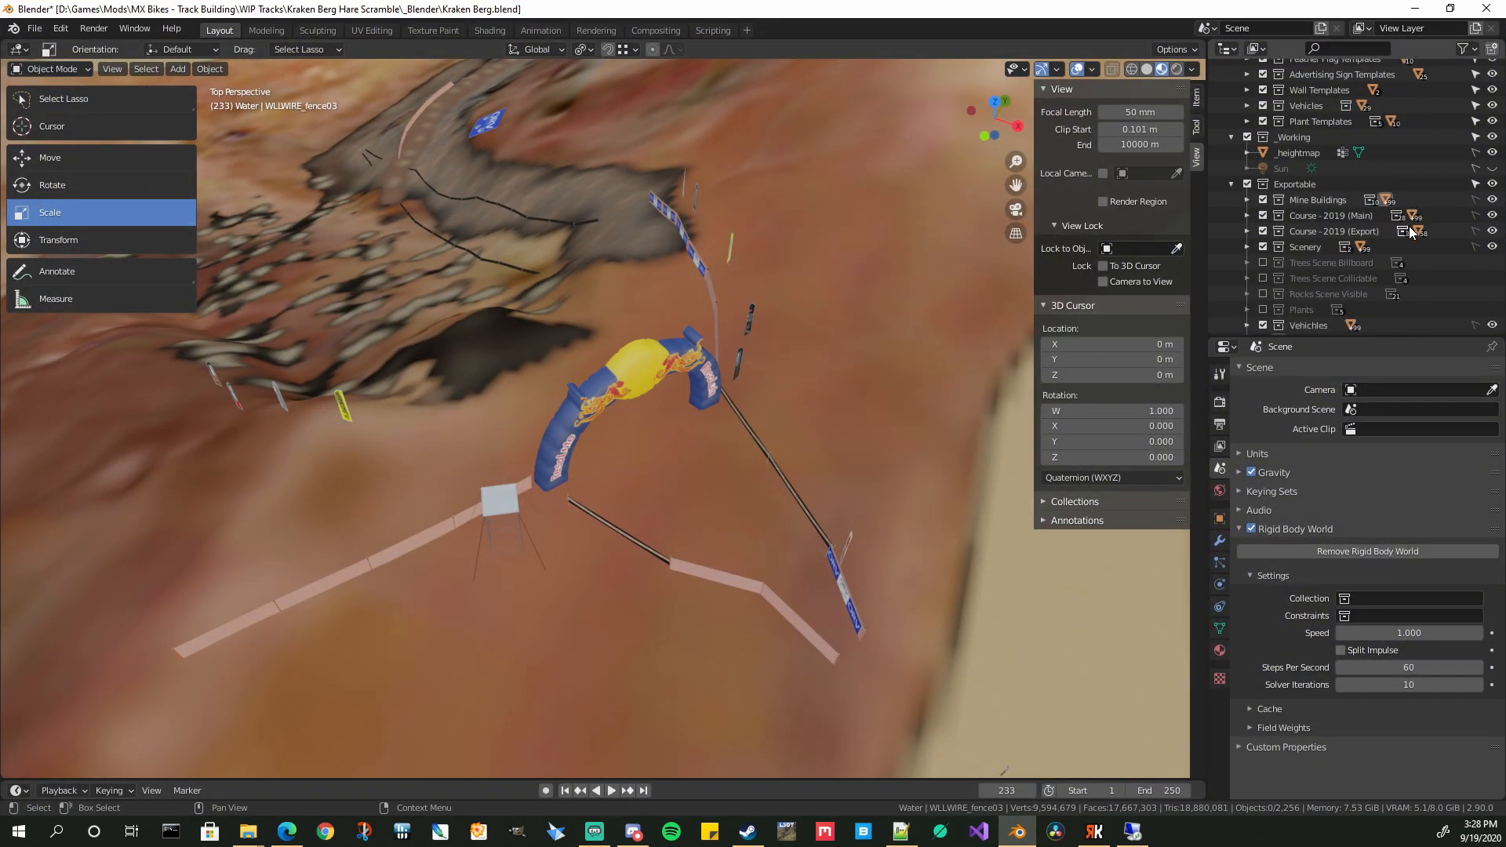
pyautogui.scroll(2, 1406, 223)
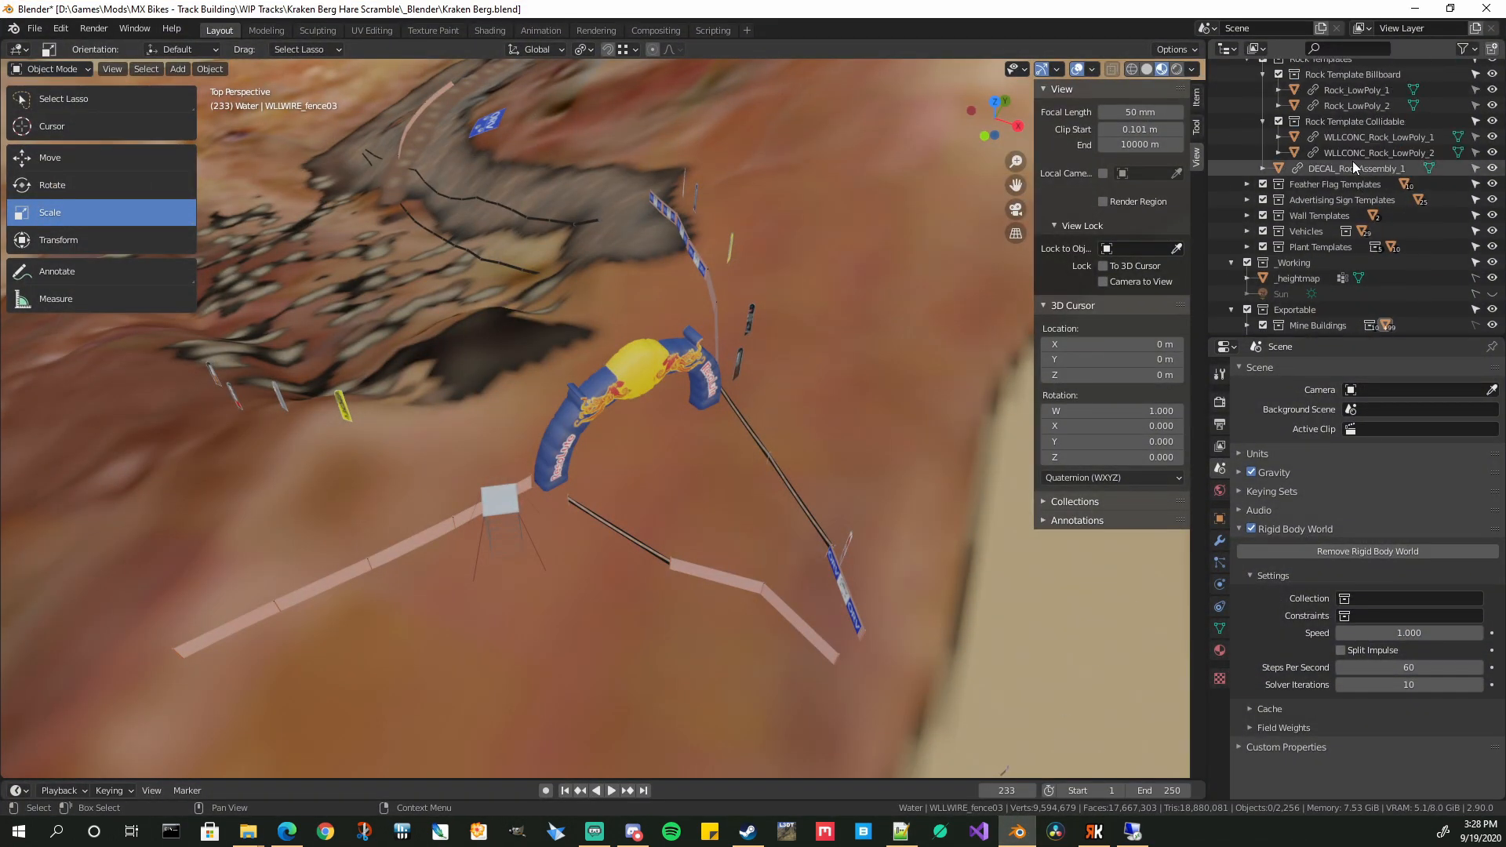
pyautogui.click(1357, 138)
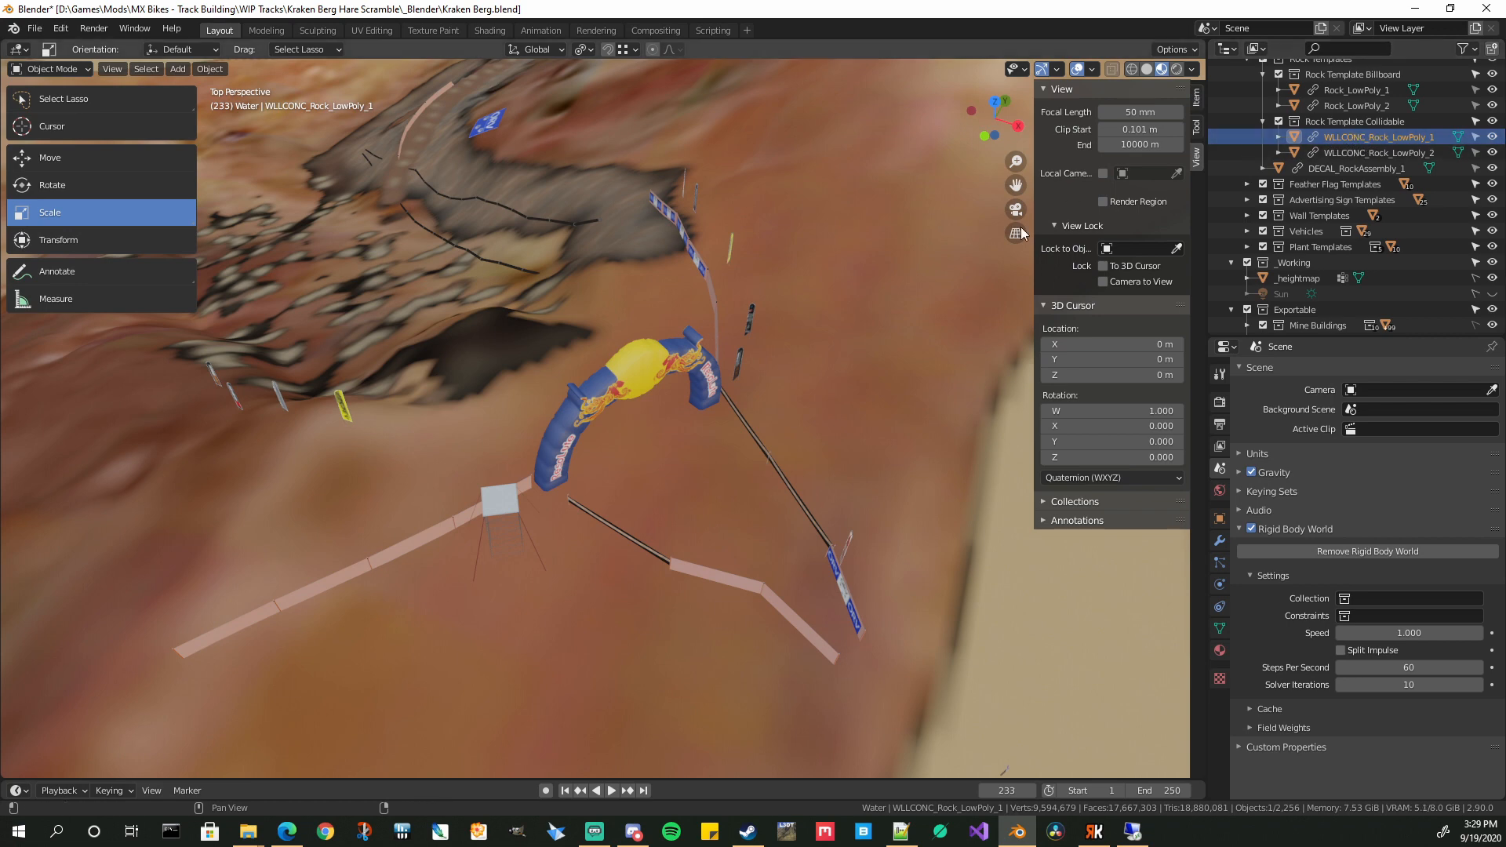
pyautogui.click(1415, 9)
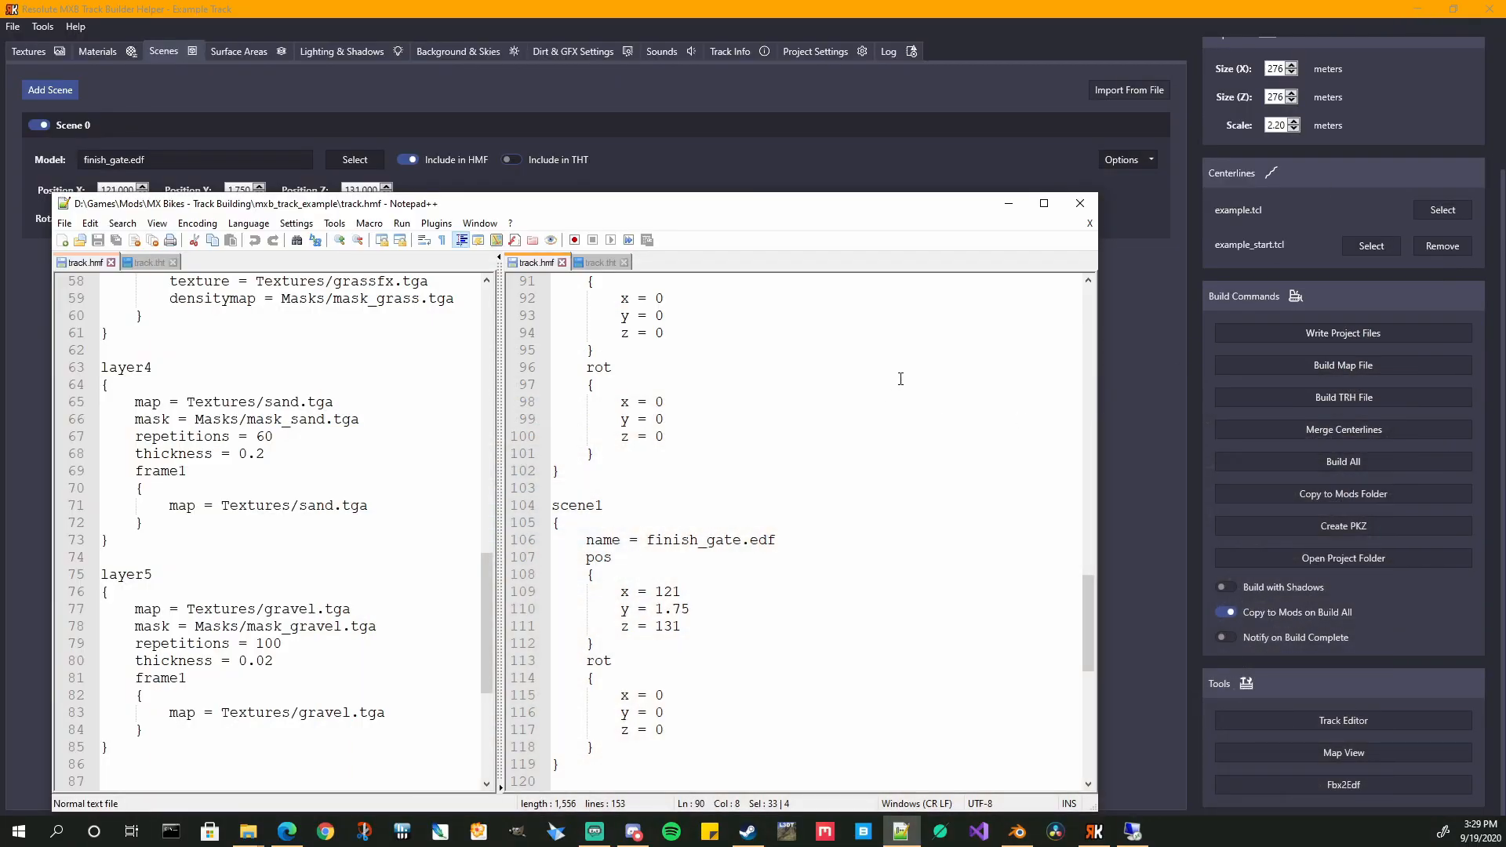
# - Review which scenes track.tht and track.hmf each contain in Notepad++, and return to the track builder
pyautogui.click(591, 261)
pyautogui.click(752, 526)
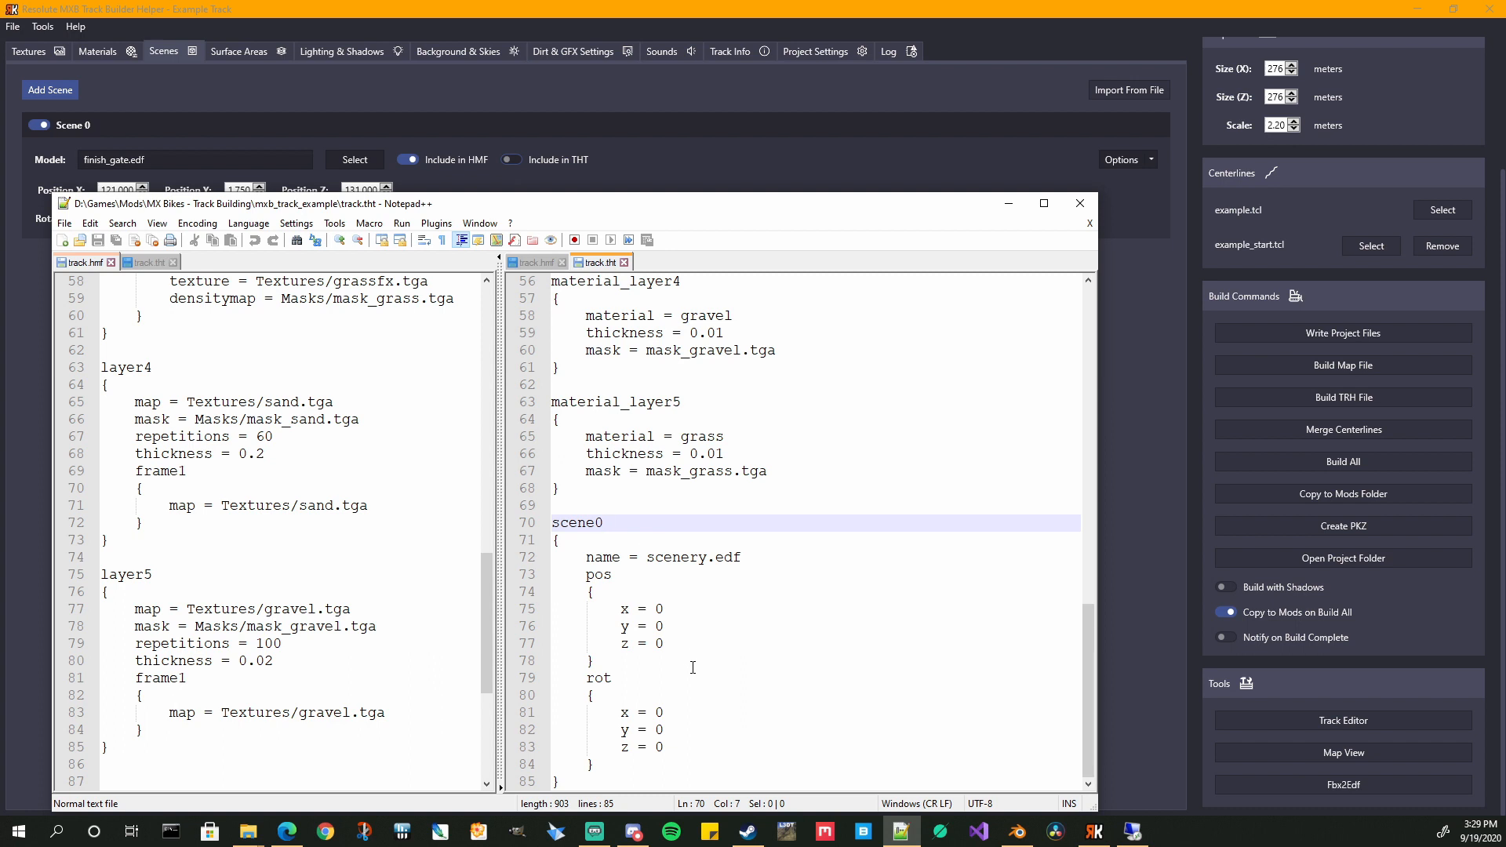
pyautogui.click(539, 262)
pyautogui.scroll(8, 703, 565)
pyautogui.click(703, 589)
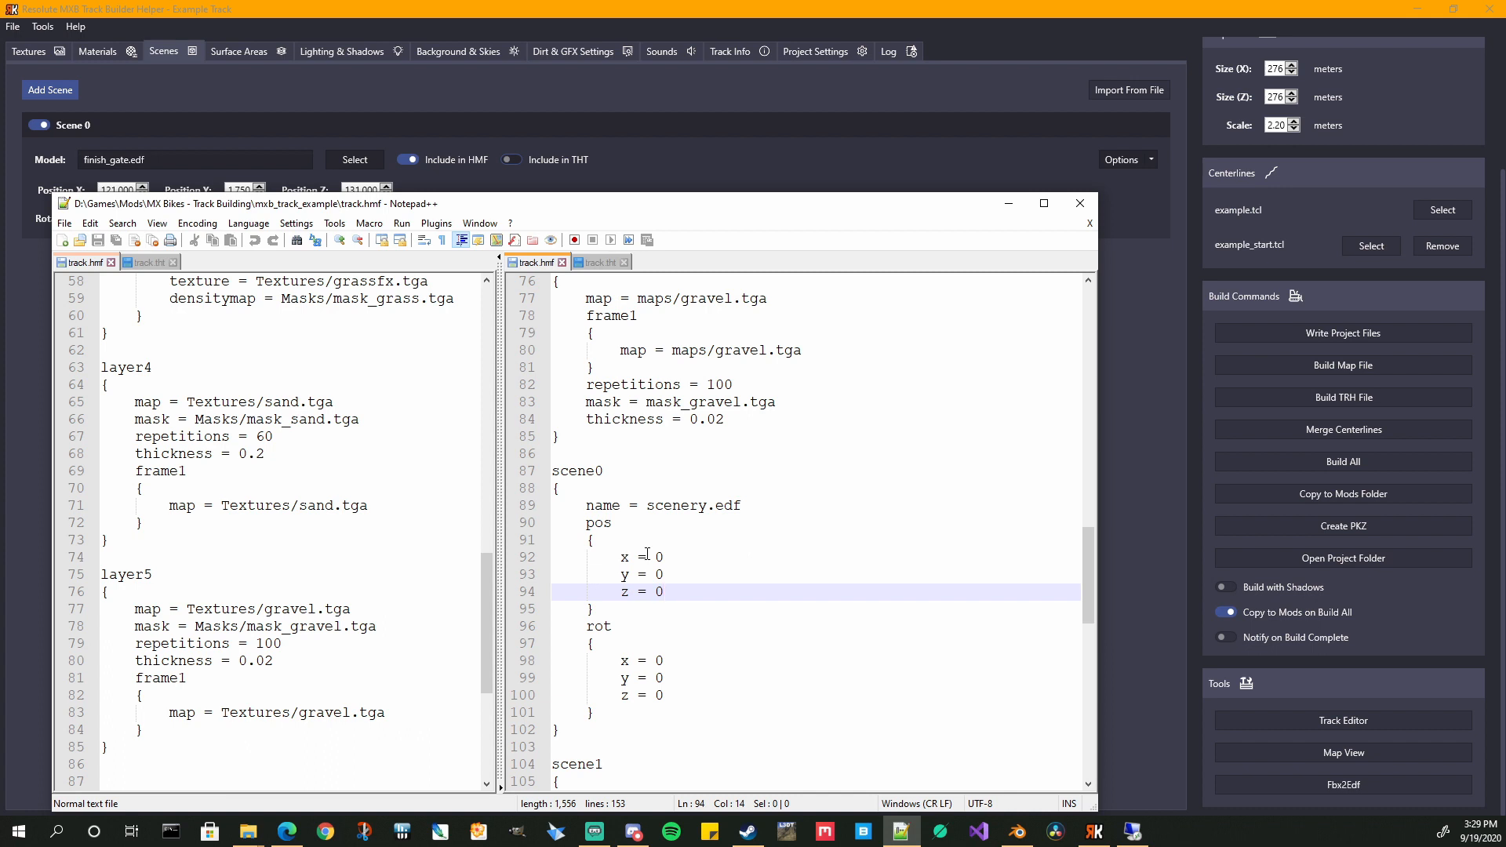
pyautogui.click(601, 262)
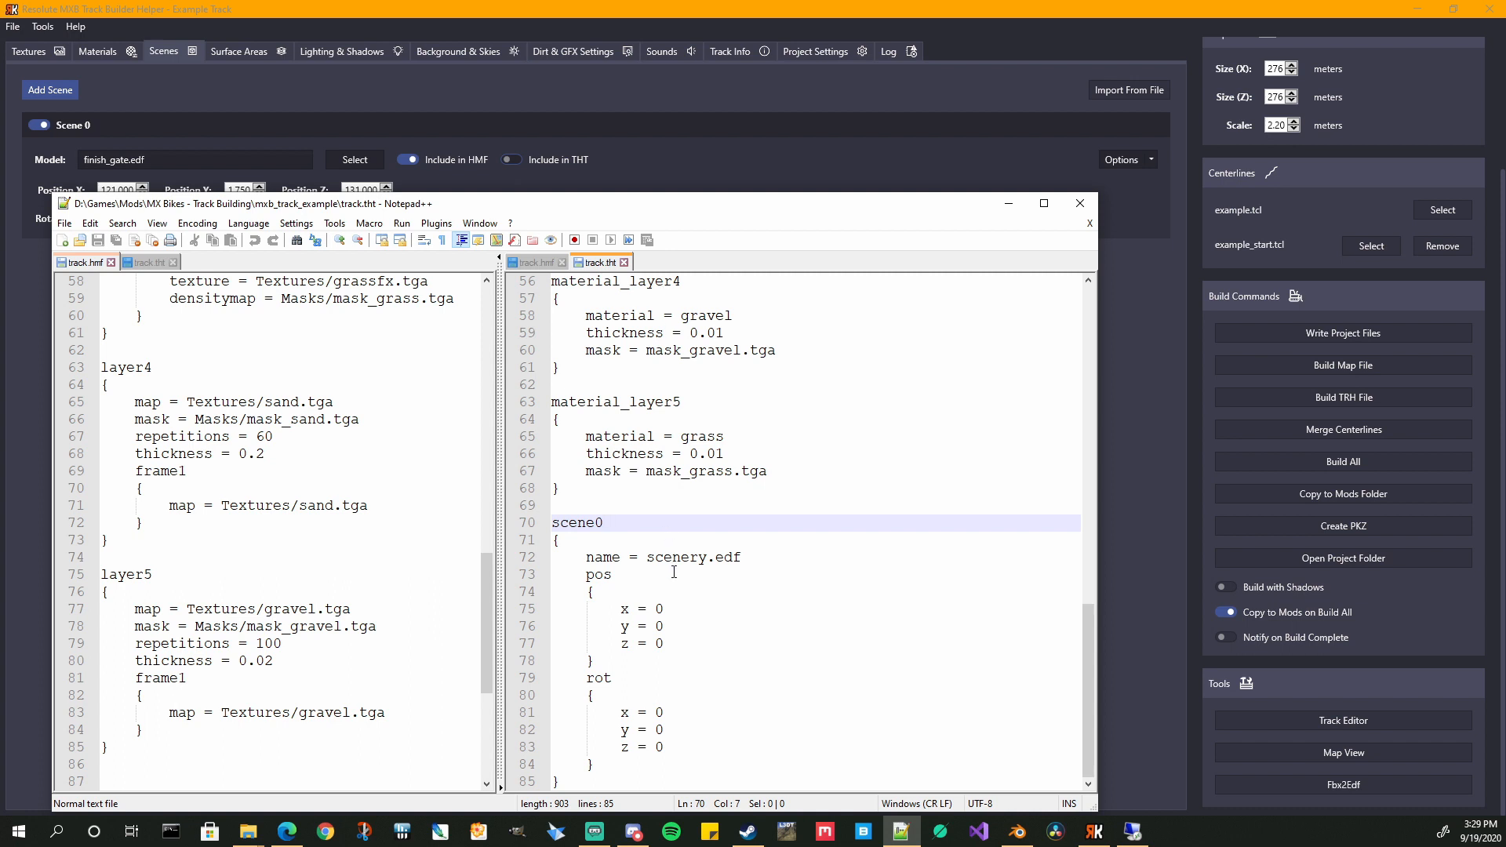
pyautogui.click(536, 262)
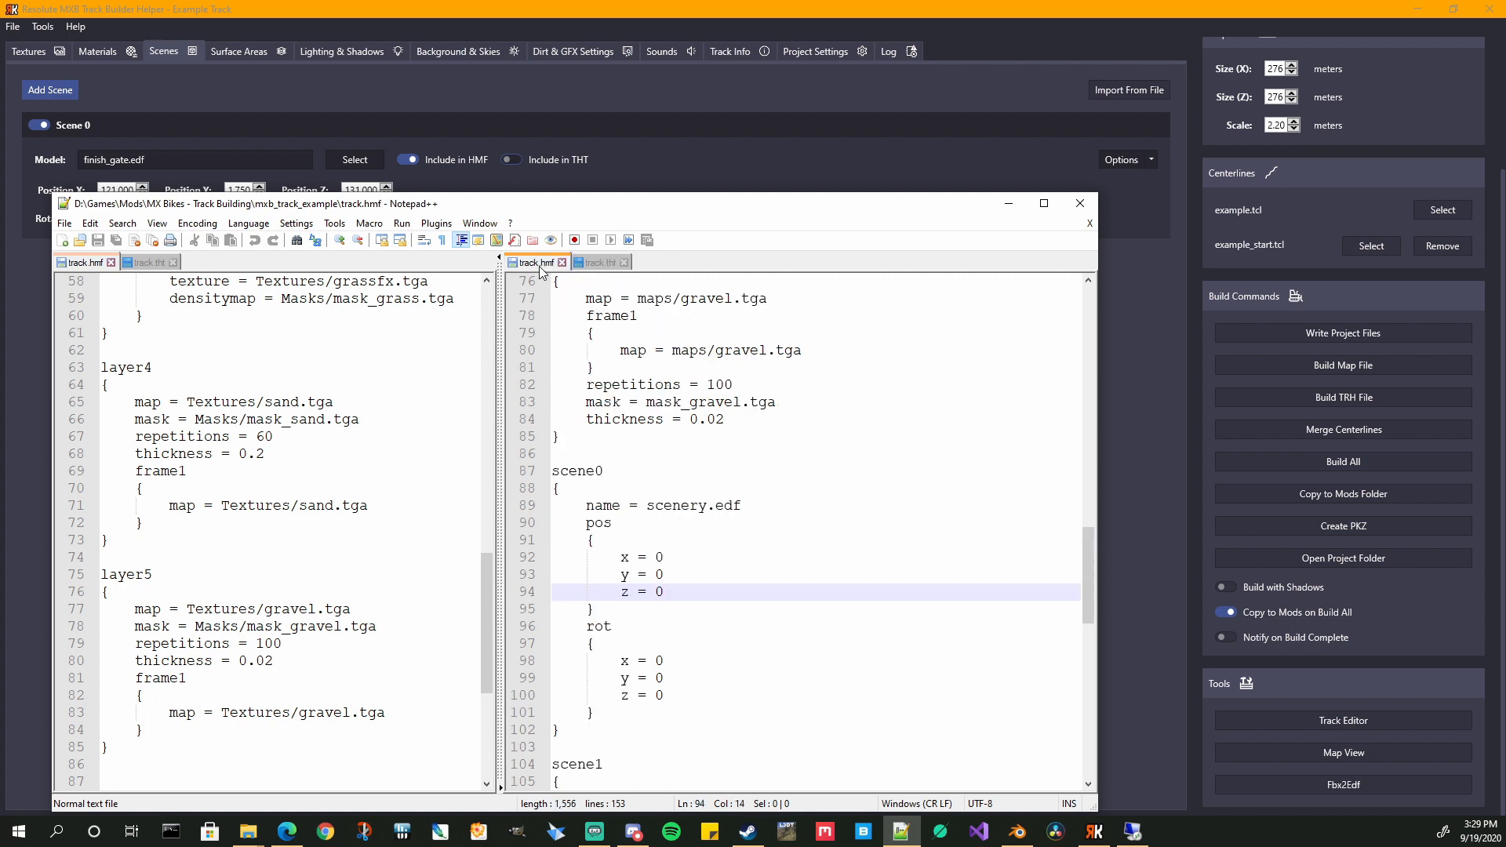
pyautogui.click(601, 262)
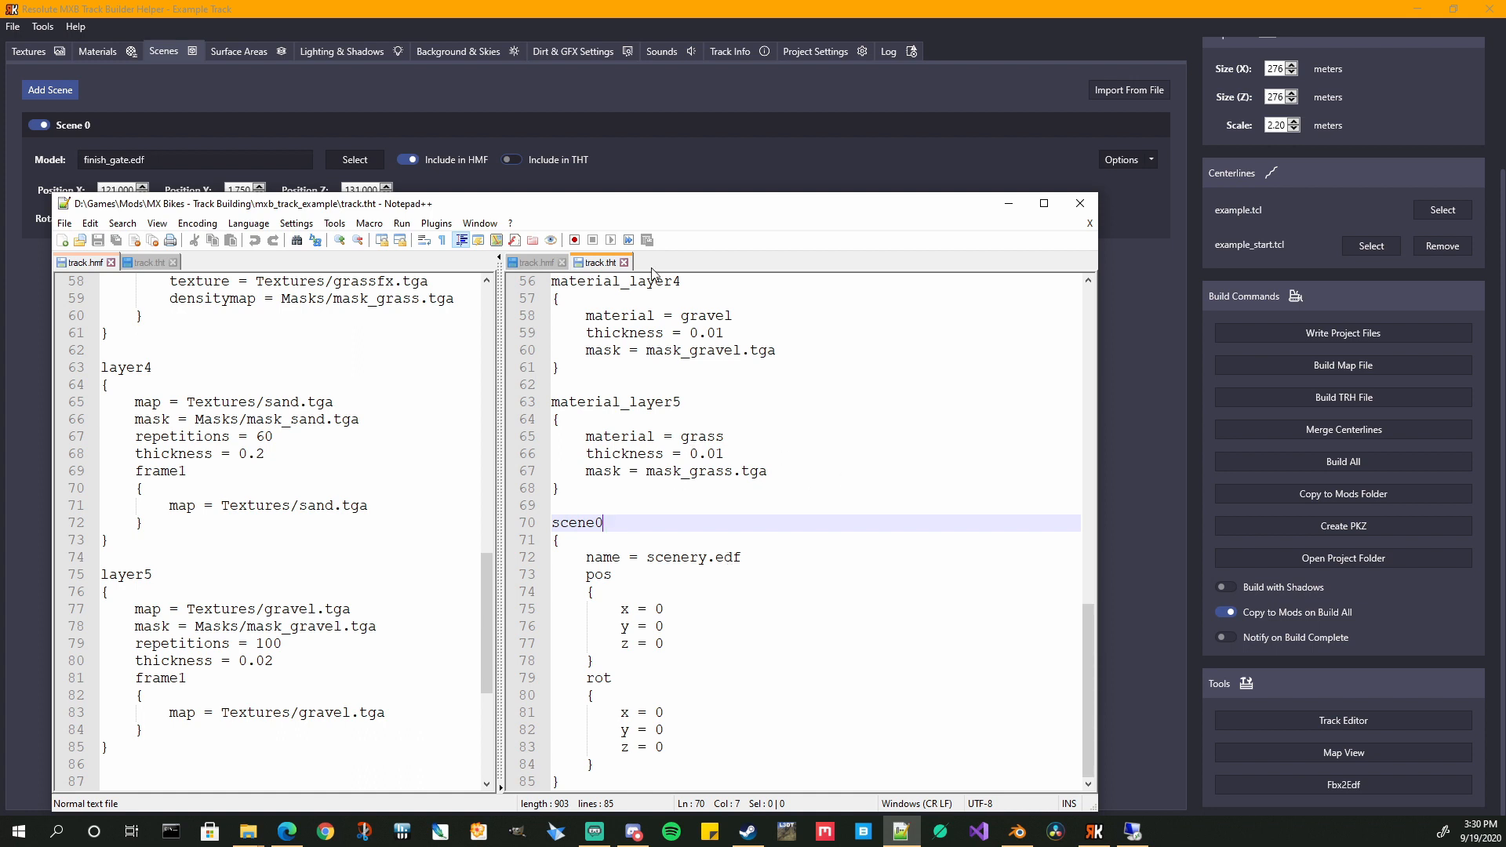
pyautogui.click(655, 186)
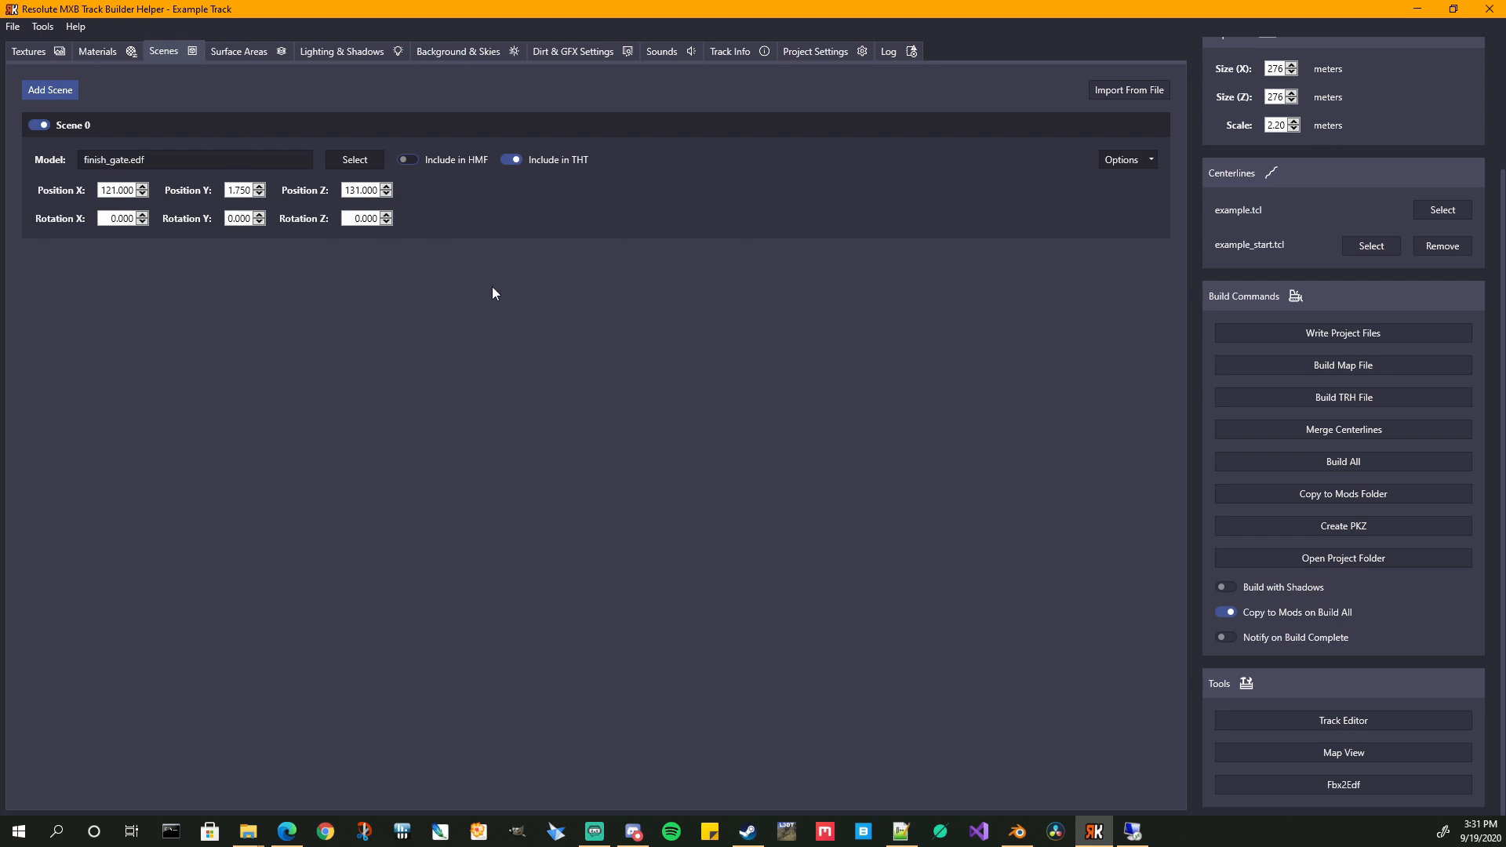
# - Add a second scene to the track, move Notepad++ out of the way, and assign finish_gate.edf from the Models folder as its model
pyautogui.click(49, 92)
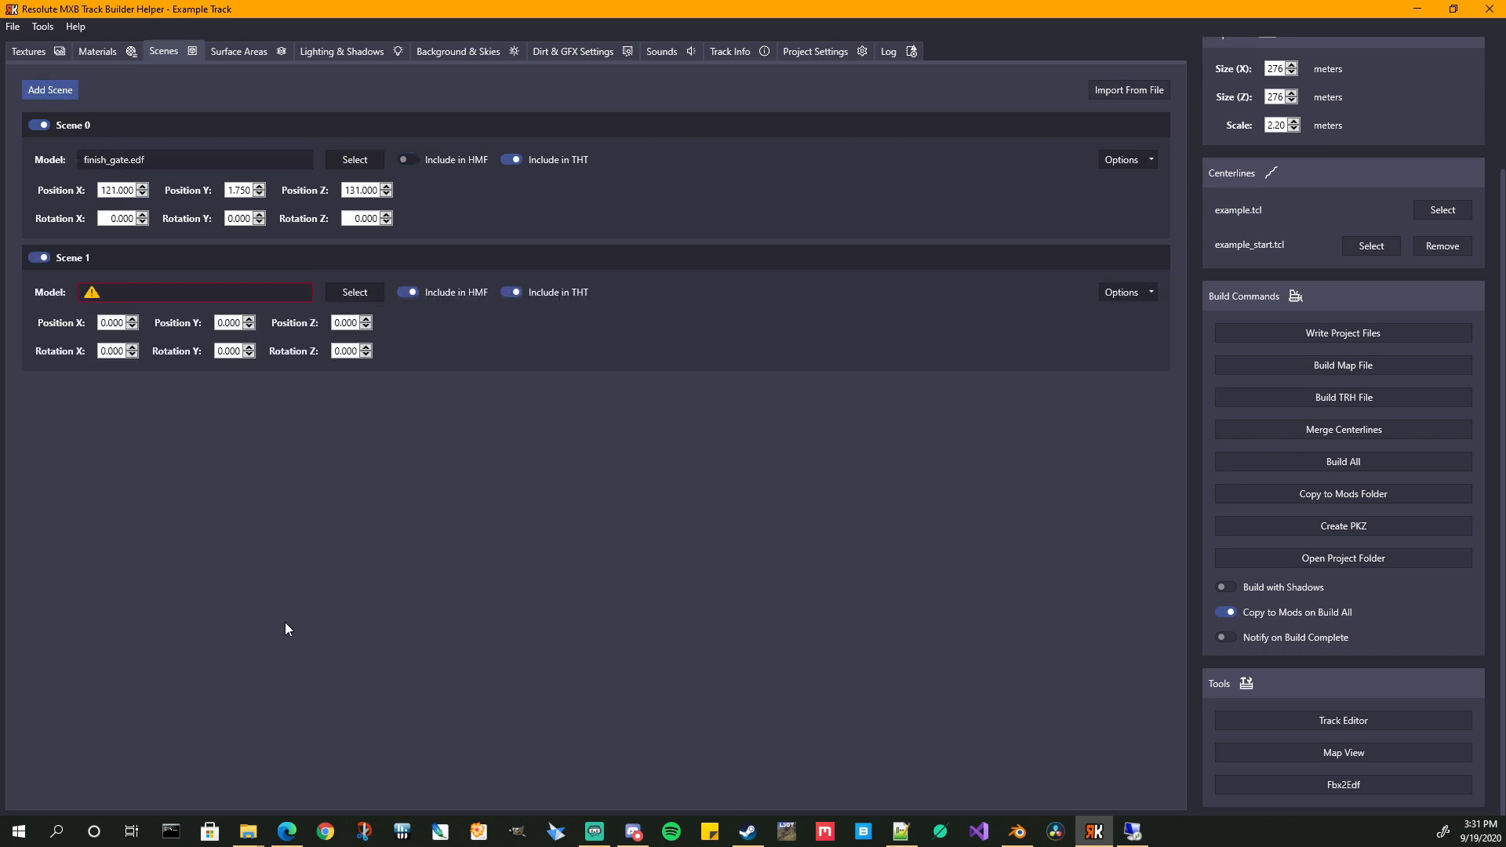
pyautogui.click(902, 832)
pyautogui.moveTo(798, 210); pyautogui.dragTo(0, 220)
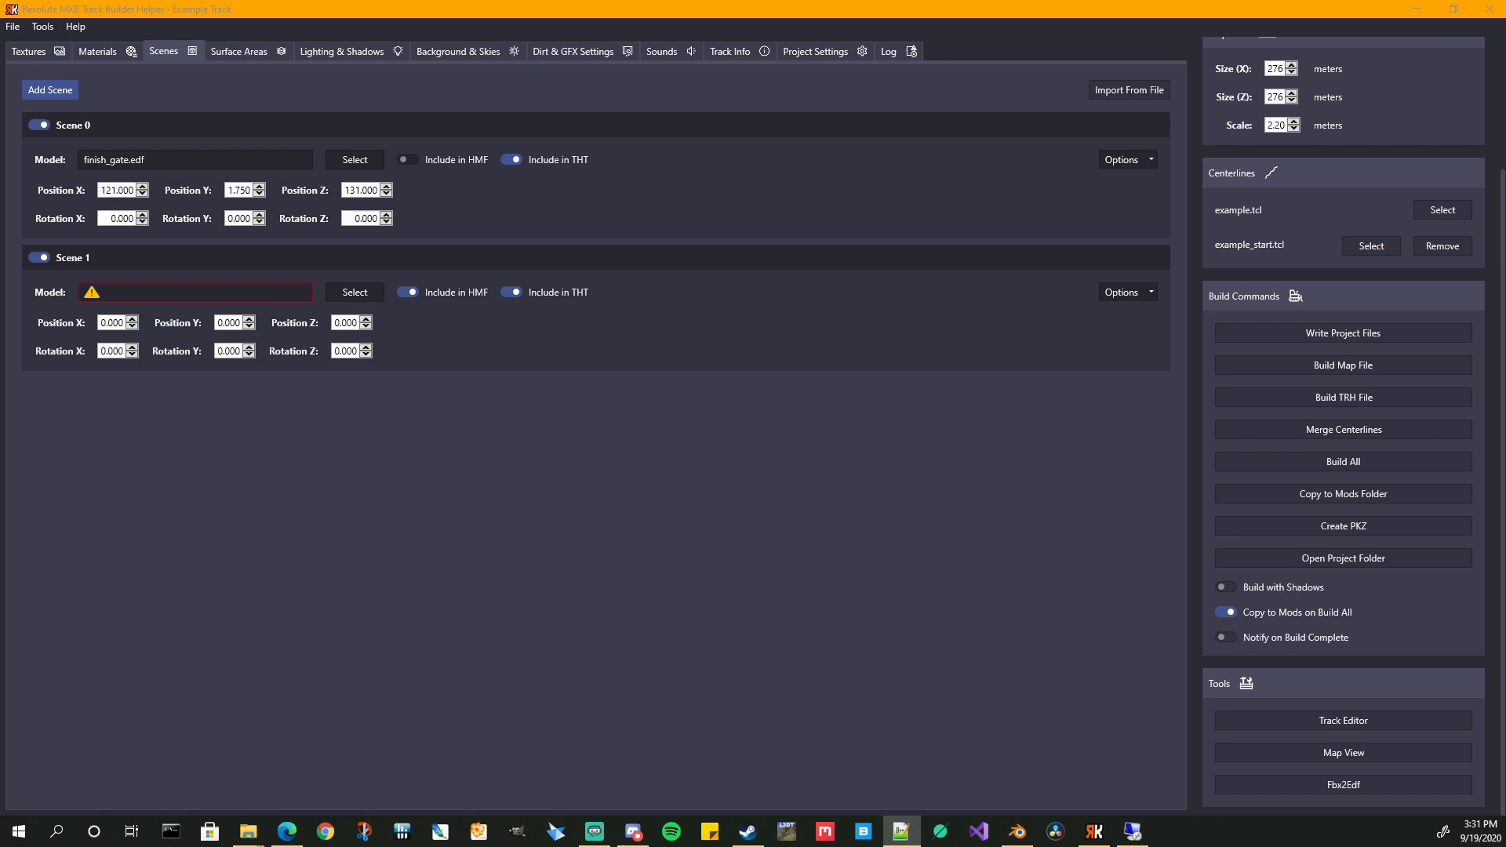
pyautogui.click(355, 293)
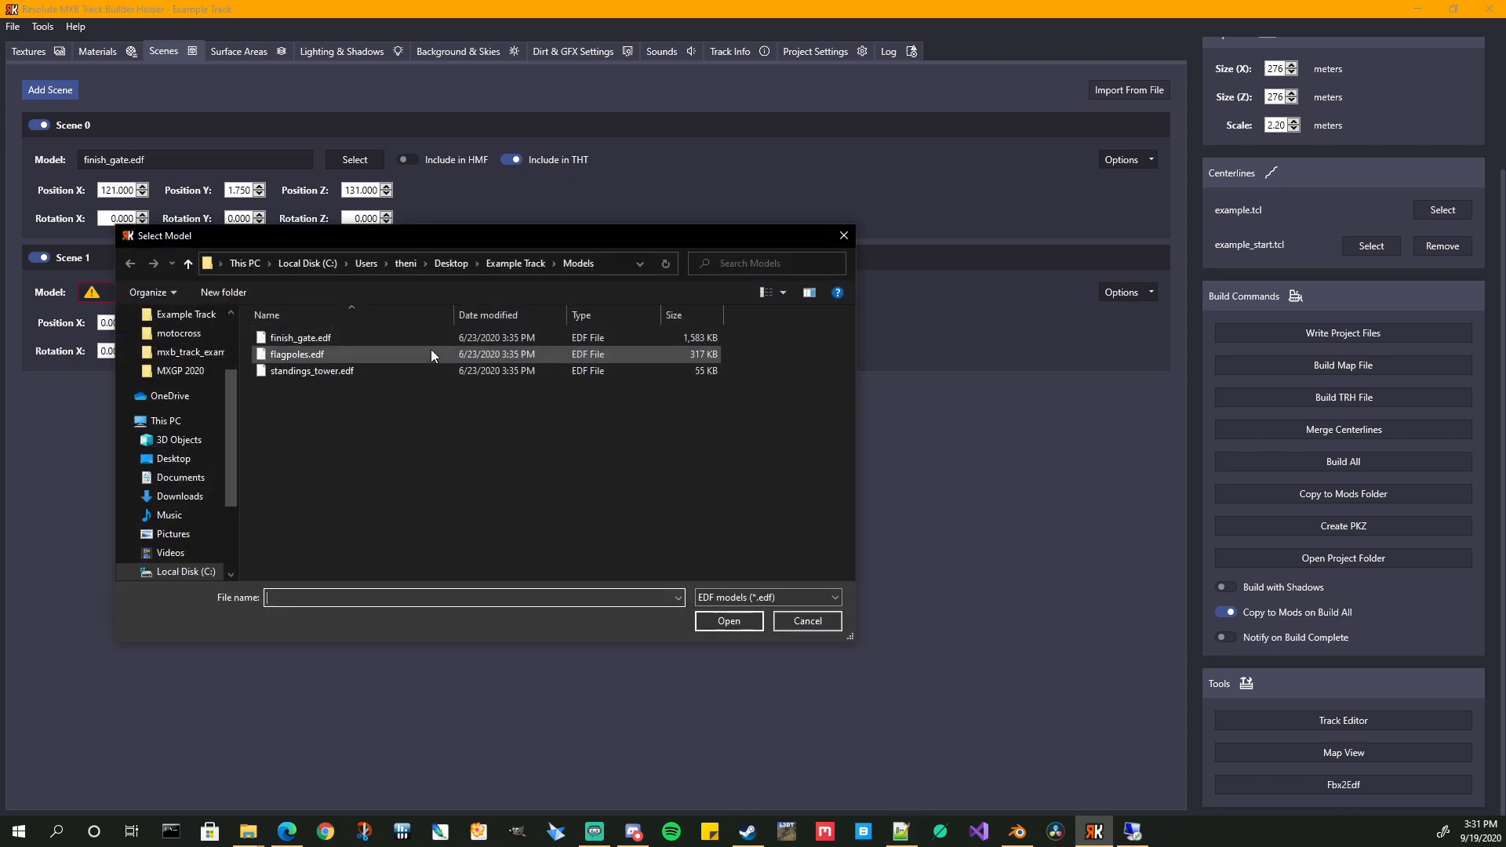
pyautogui.doubleClick(304, 340)
# - Change Scene 1's model to standings_tower.edf from the Models folder
pyautogui.doubleClick(108, 323)
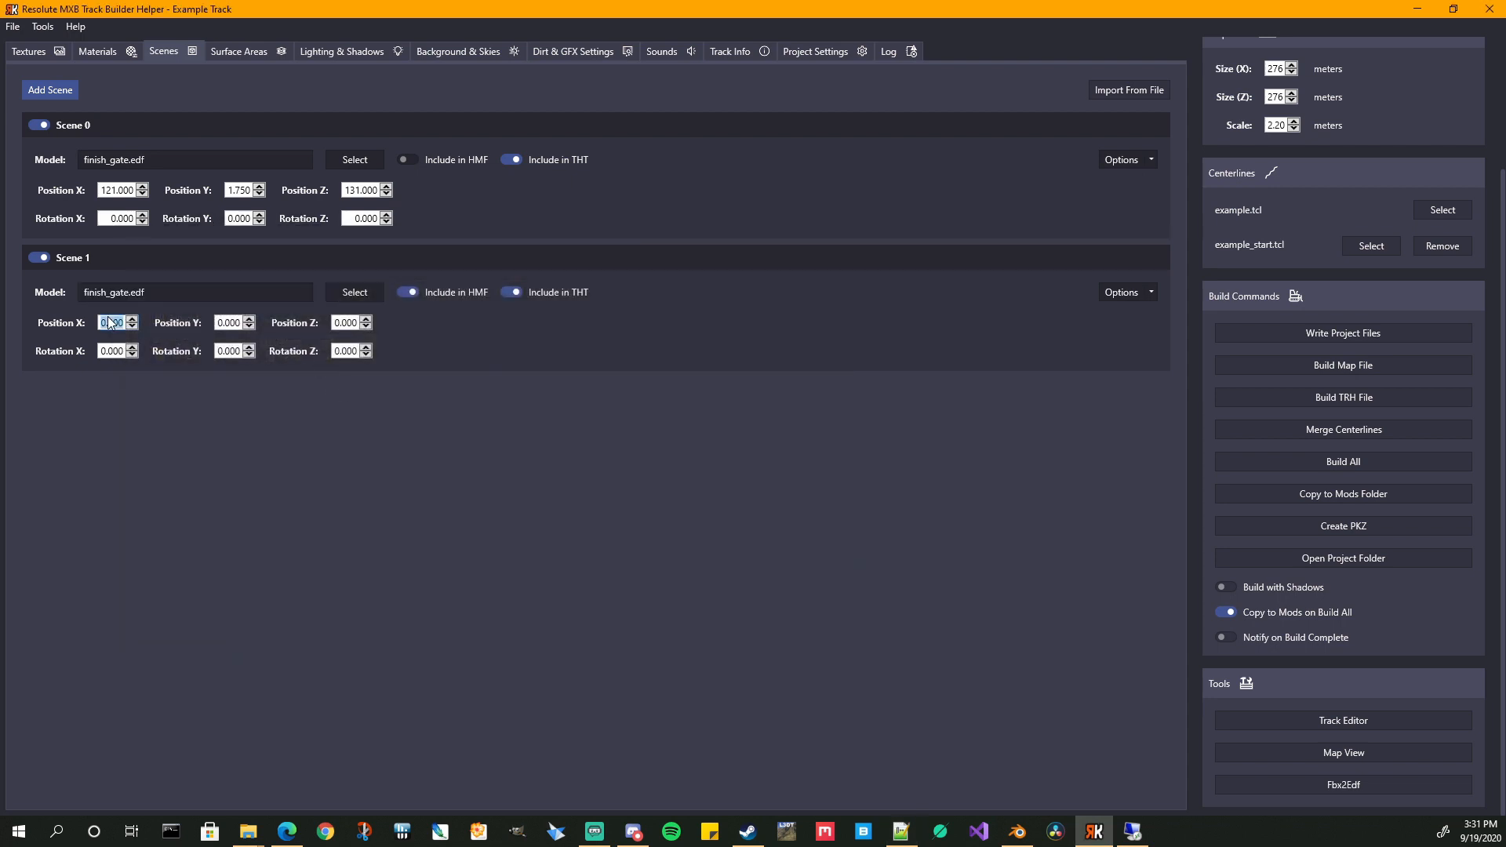
pyautogui.click(353, 292)
pyautogui.doubleClick(298, 378)
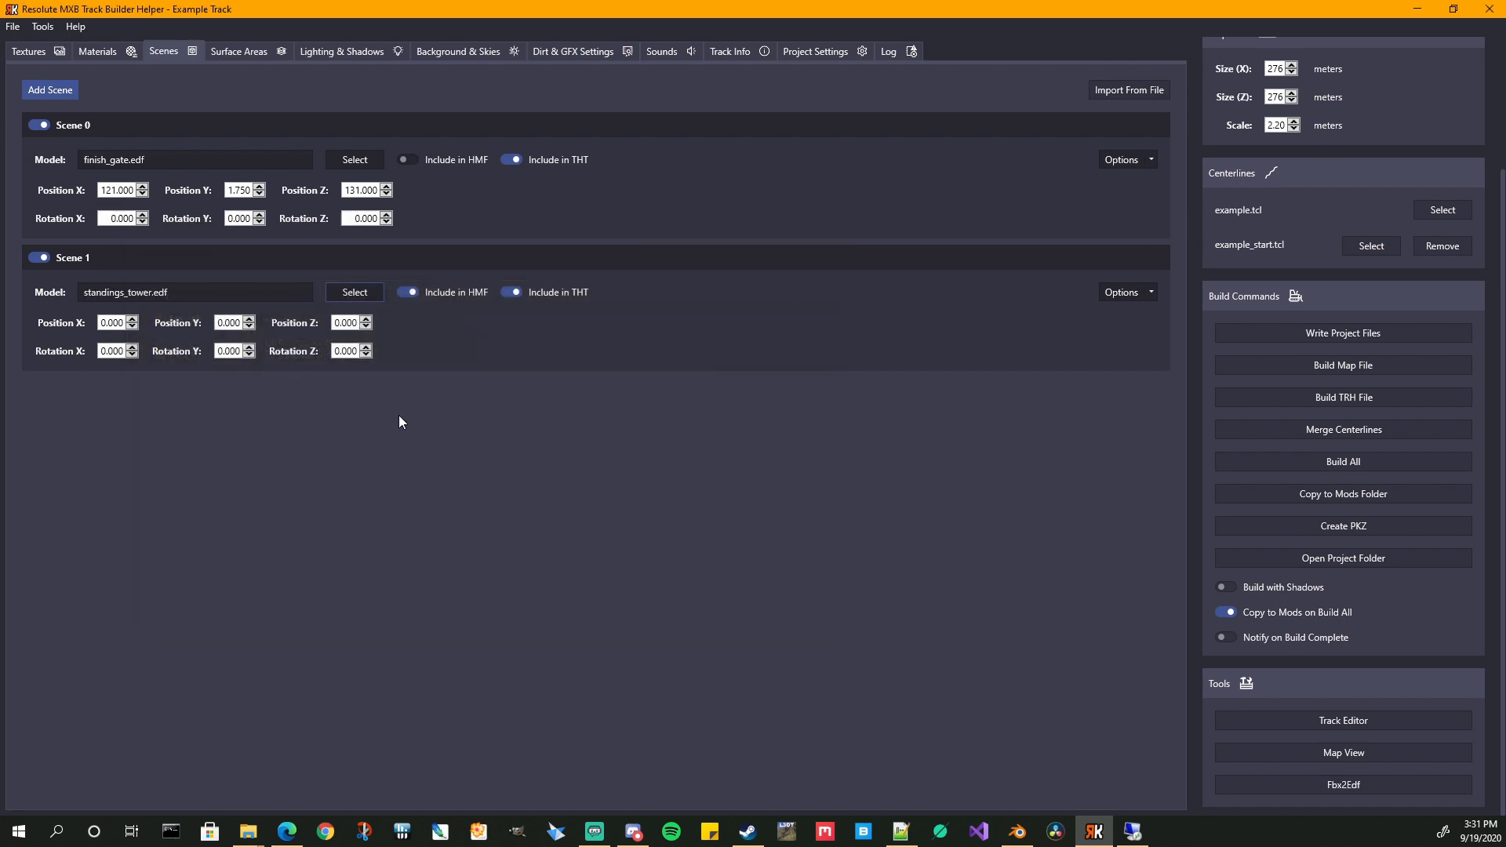
# - Place the standings tower scene at Position X 158 and Z 136, with Rotation Y set to 90
pyautogui.click(115, 323)
pyautogui.write('158')
pyautogui.press('Tab')
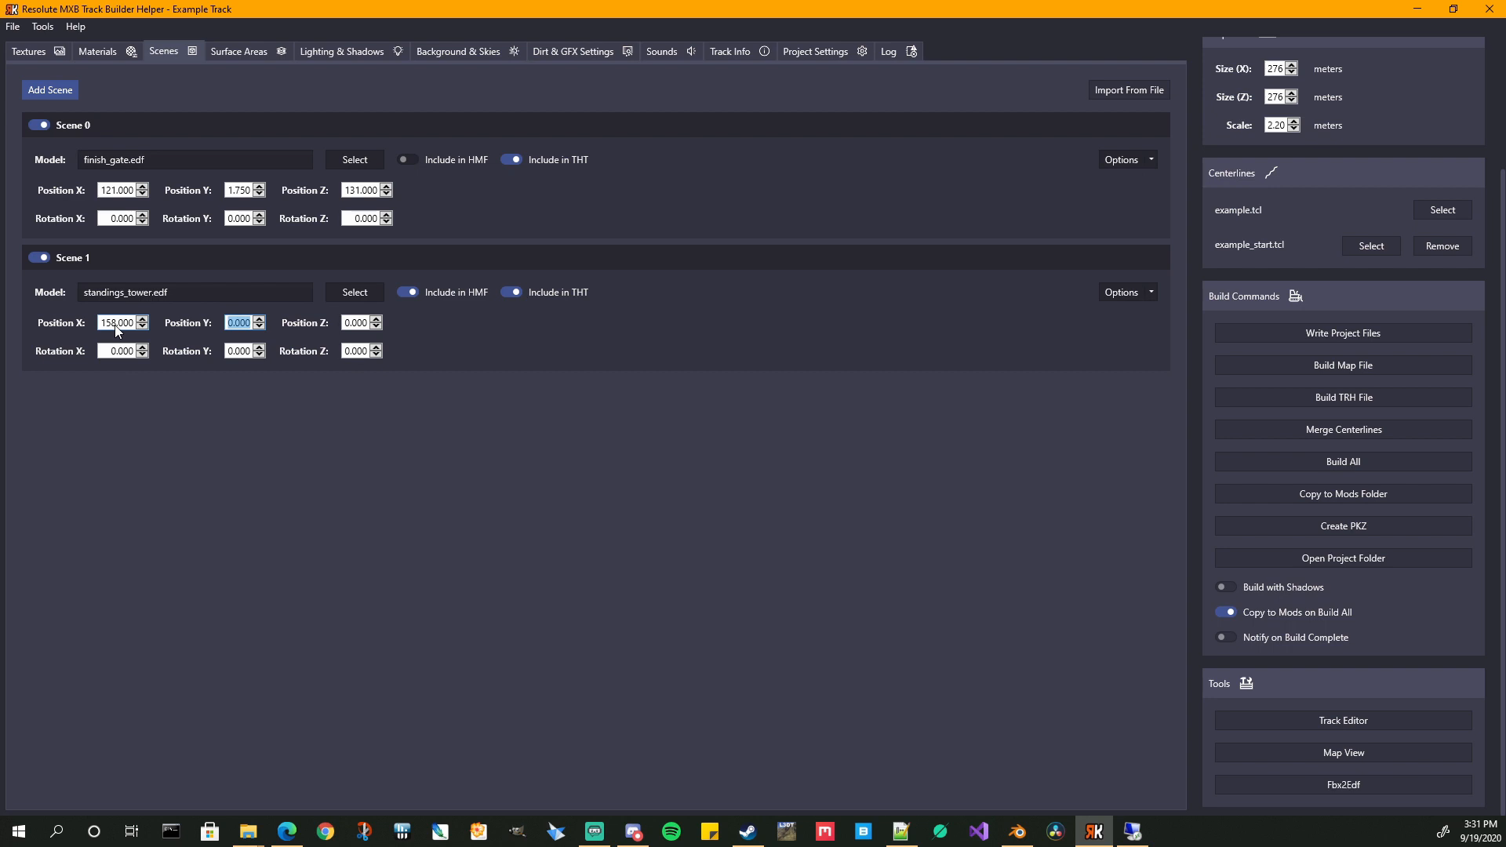
pyautogui.press('Tab')
pyautogui.write('136')
pyautogui.doubleClick(247, 351)
pyautogui.write('90')
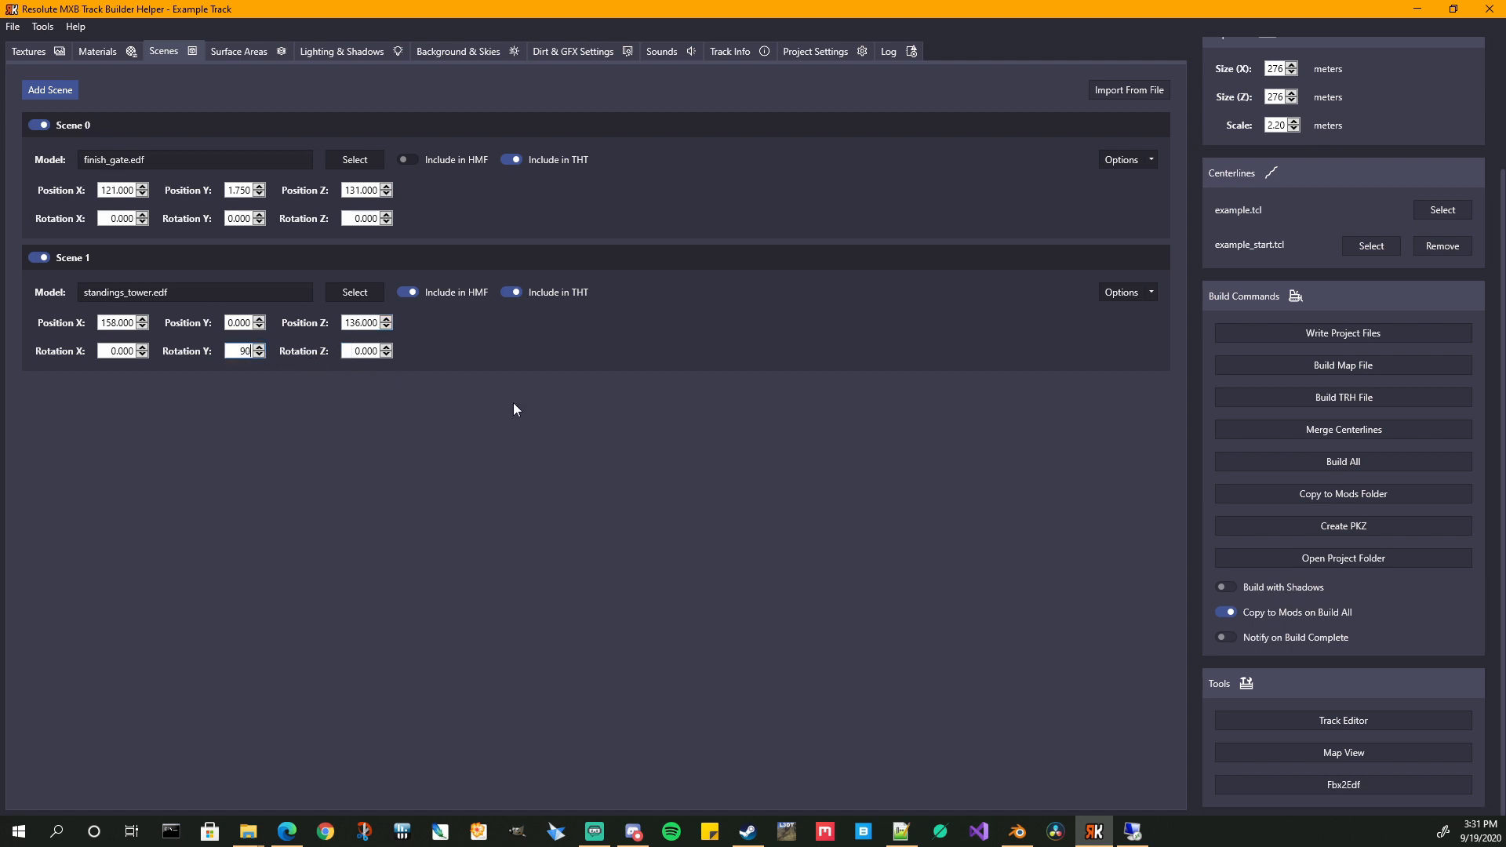
pyautogui.press('Return')
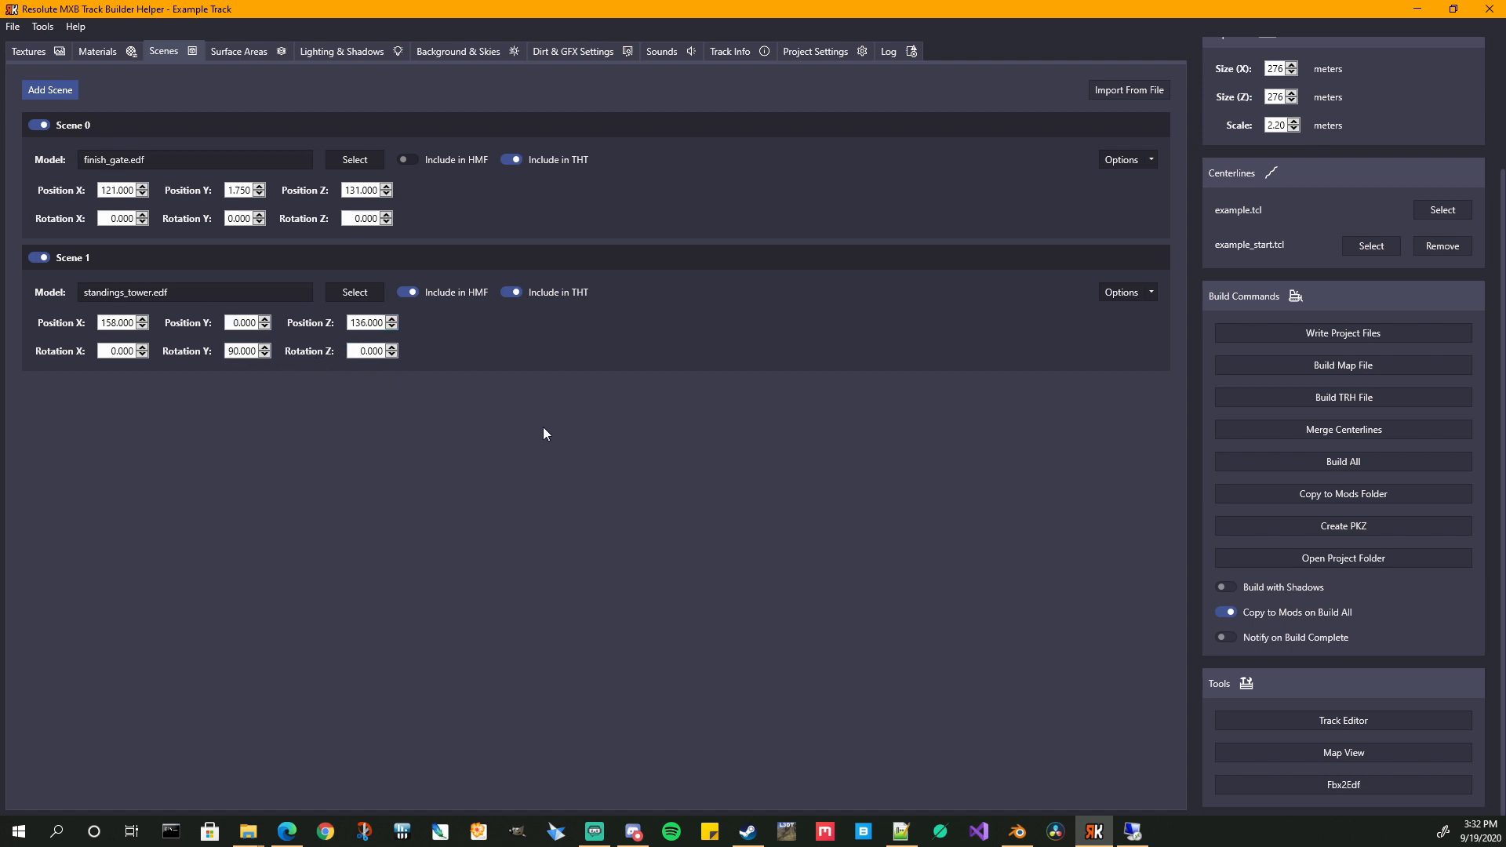
# - Add a third scene to the track and assign flagpoles.edf as its model
pyautogui.click(54, 91)
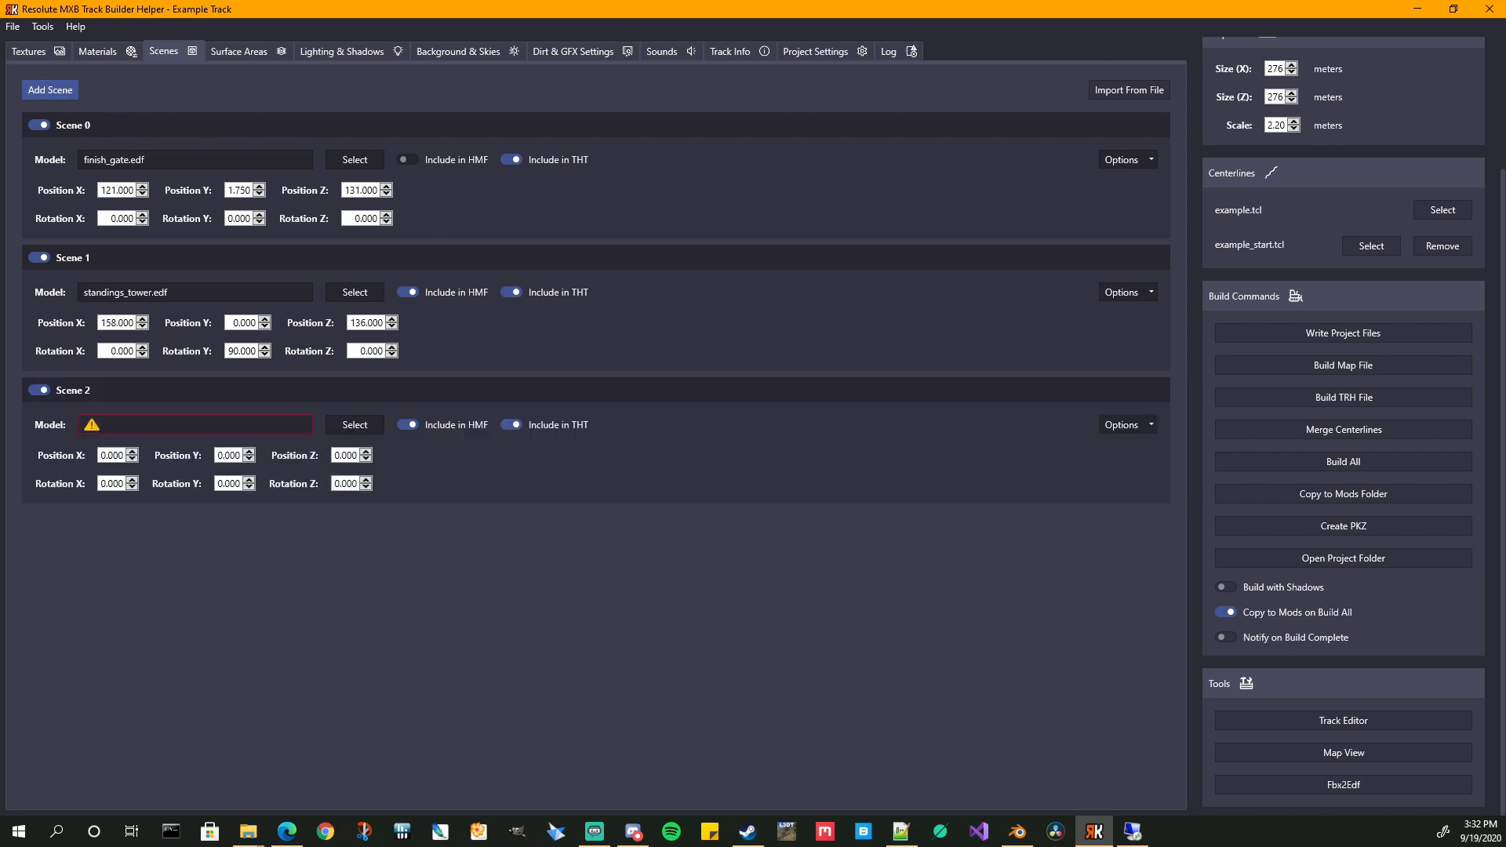
pyautogui.click(367, 425)
pyautogui.click(295, 355)
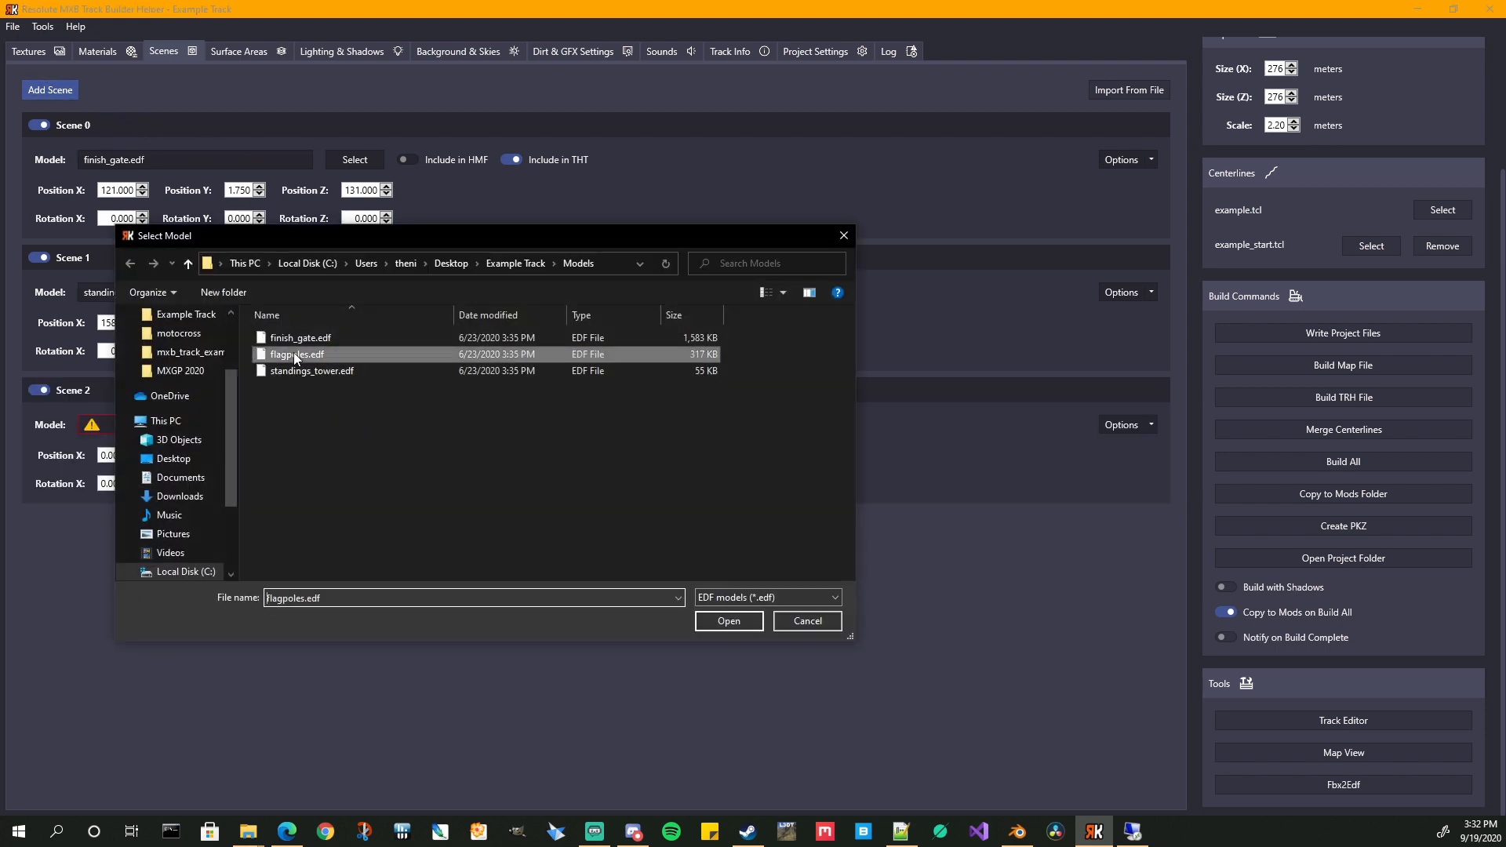
pyautogui.doubleClick(294, 355)
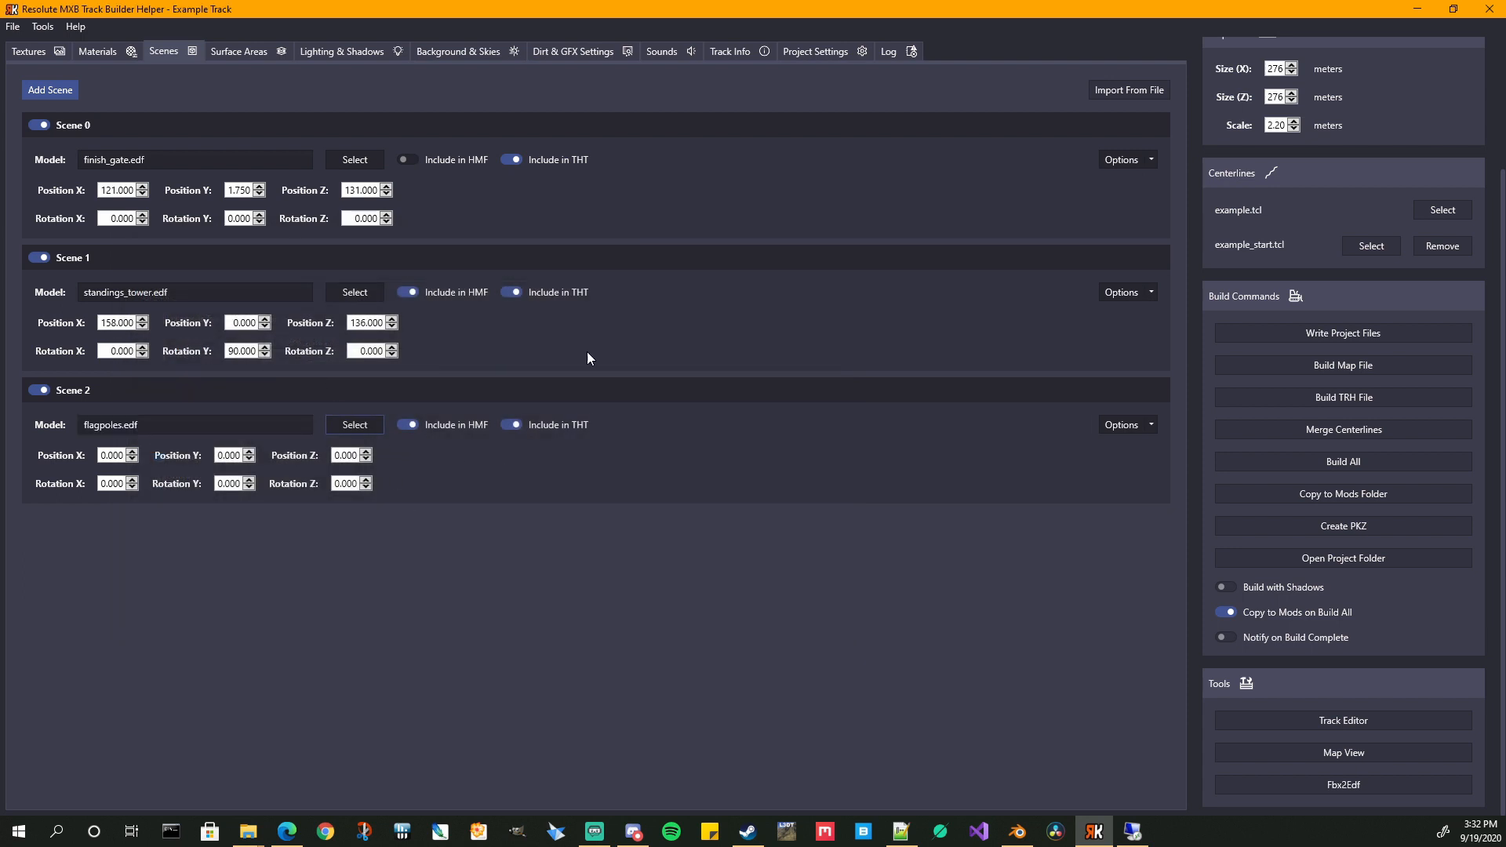
# - Turn on Include in HMF for Scene 0 and turn off Include in THT for all three scenes
pyautogui.click(461, 162)
pyautogui.click(516, 423)
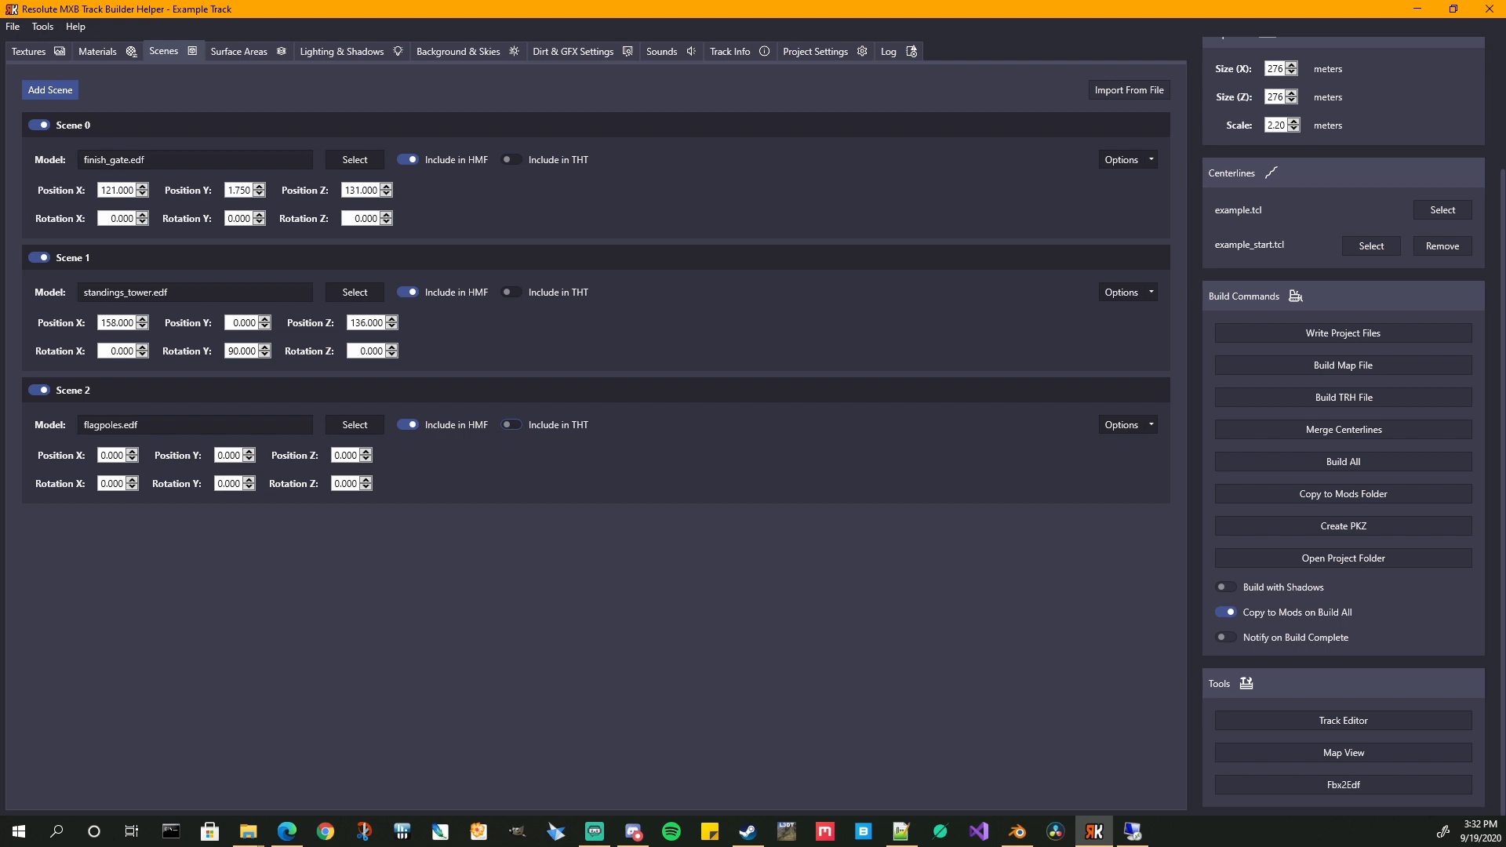
# - Set the flagpoles scene's Position X to 134 and Position Z to 113
pyautogui.doubleClick(124, 458)
pyautogui.write('134')
pyautogui.press('Tab')
pyautogui.press('Tab')
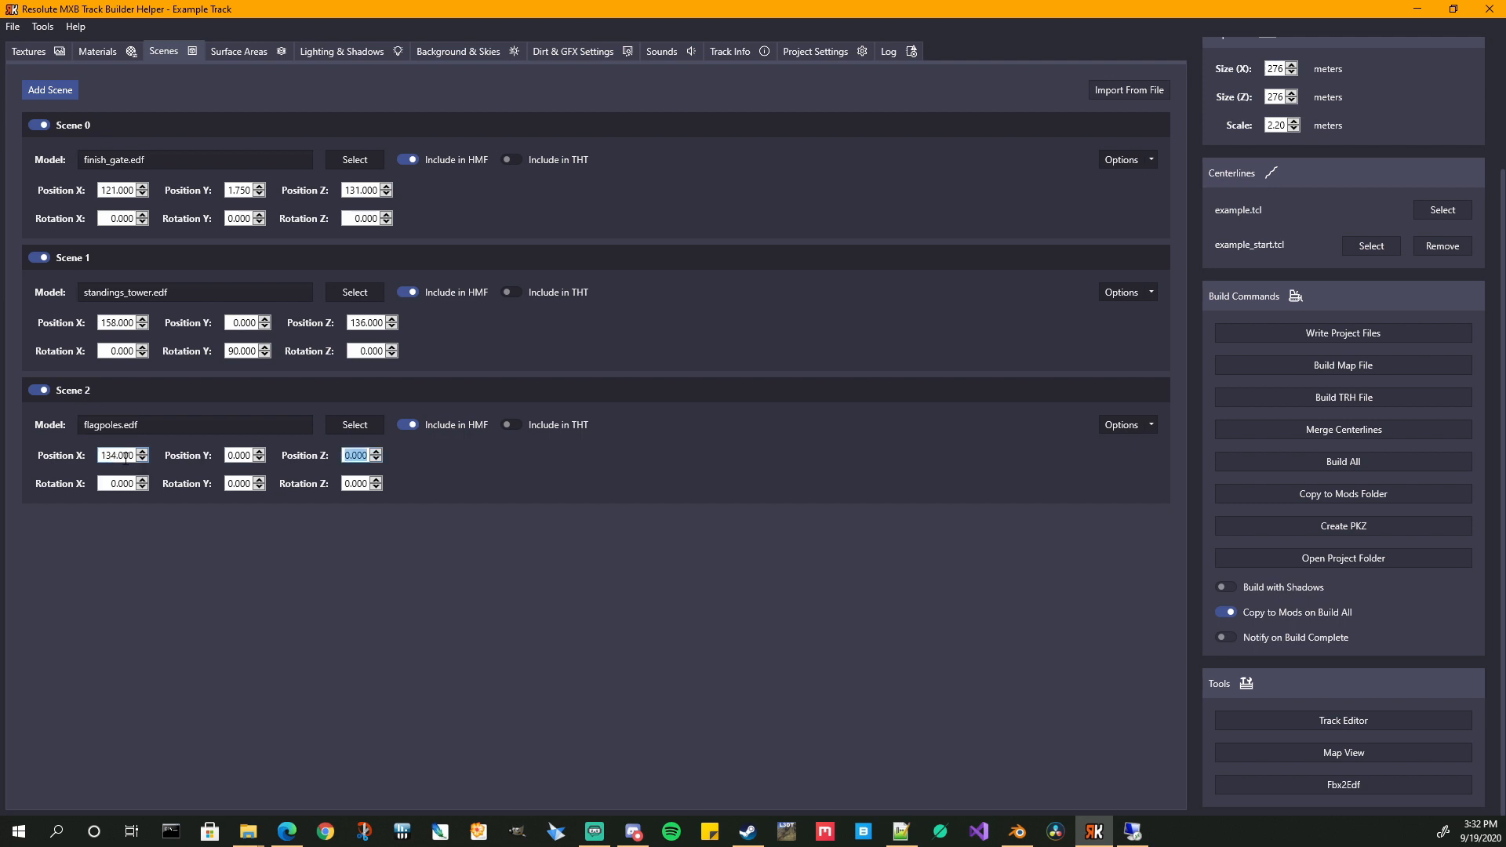
pyautogui.write('113')
pyautogui.press('Tab')
# - Glance at Notepad++, return to the track builder, and build all of the project's track files
pyautogui.hotkey('alt', 'Tab')
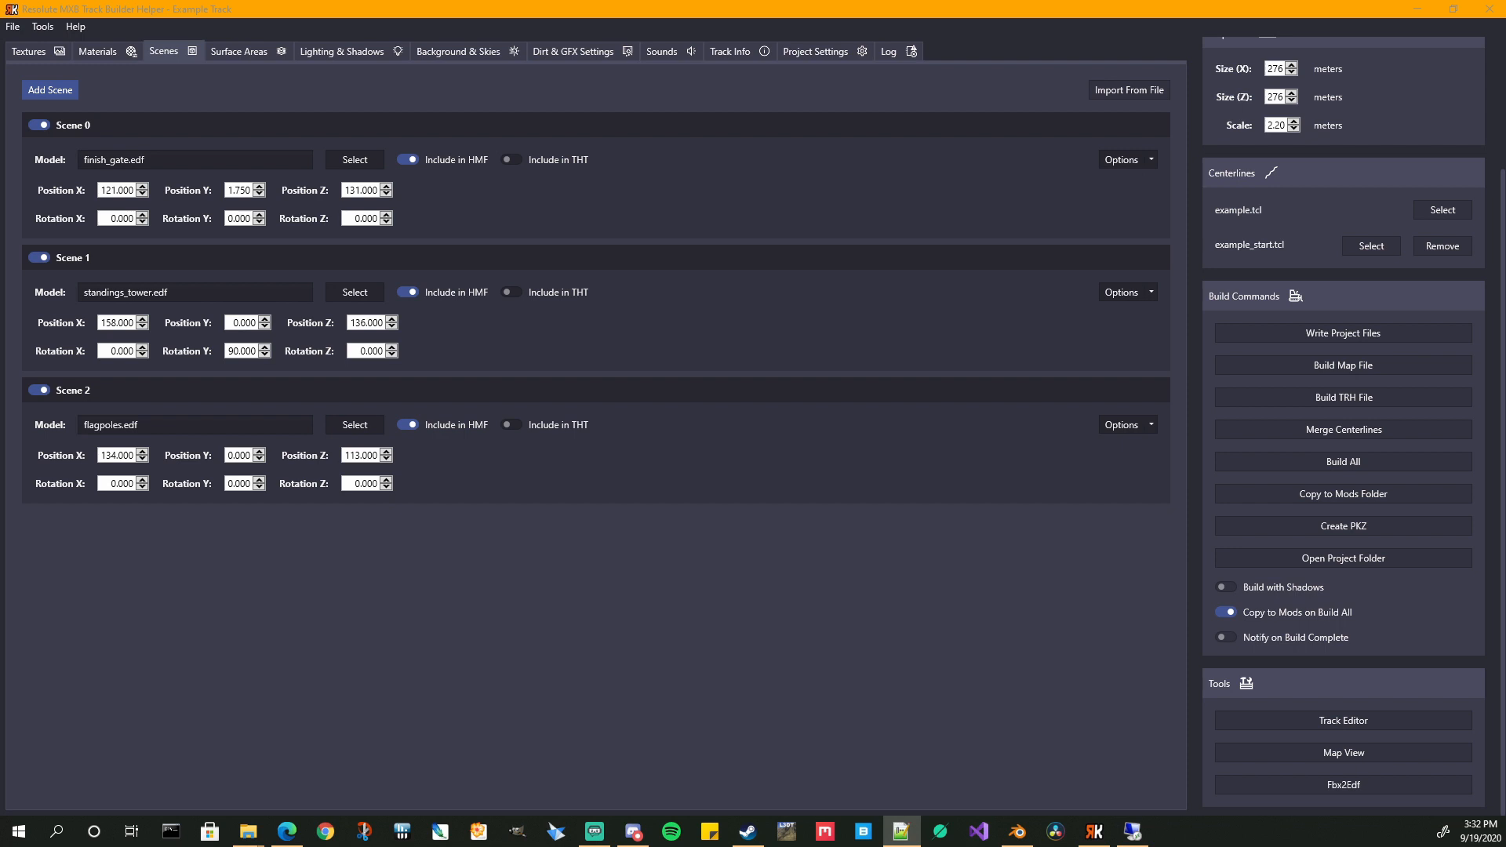
pyautogui.click(417, 597)
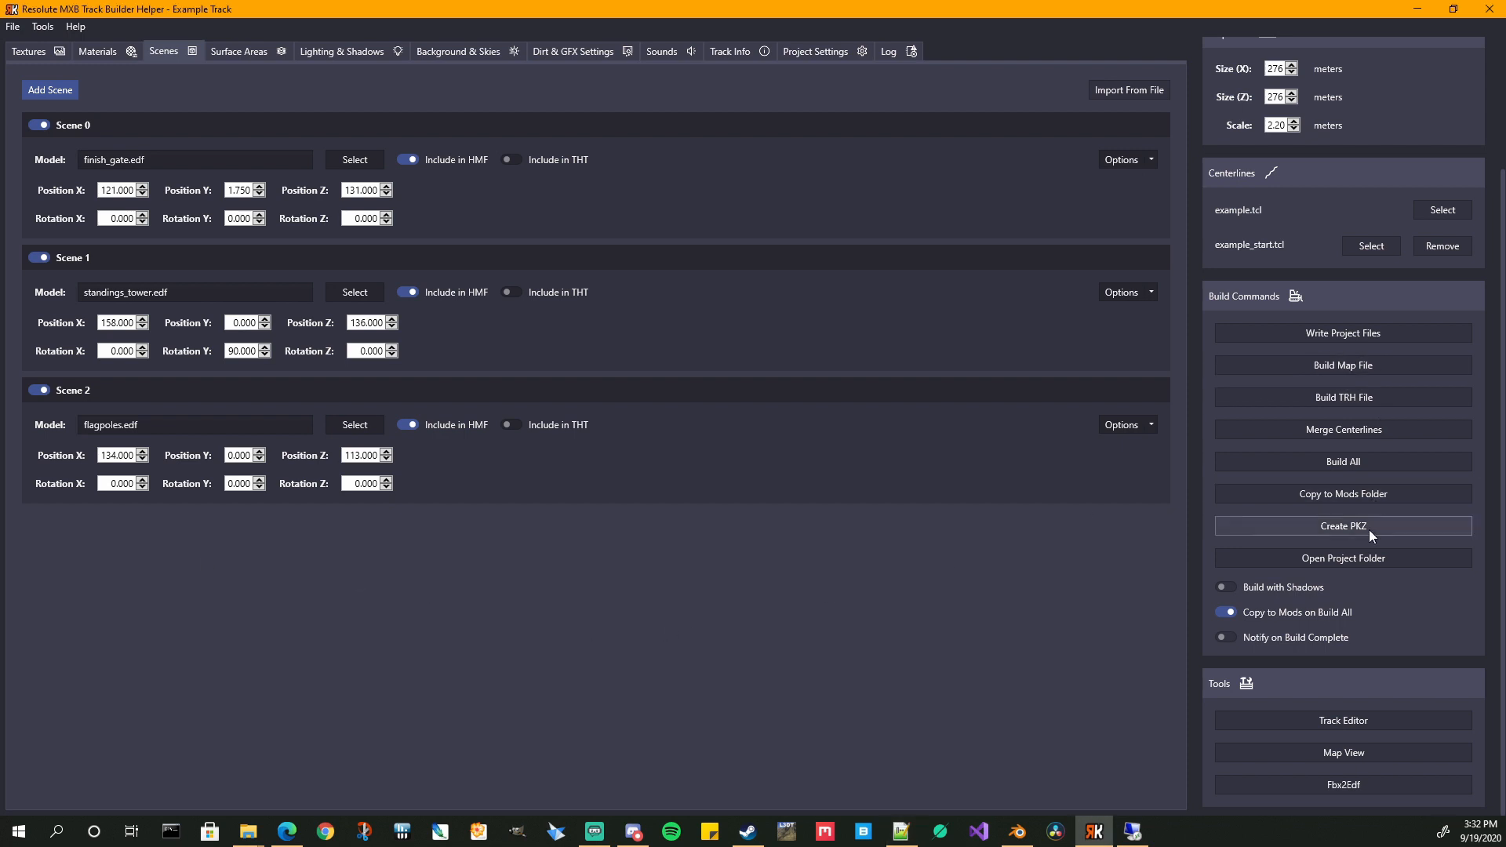
pyautogui.click(1343, 461)
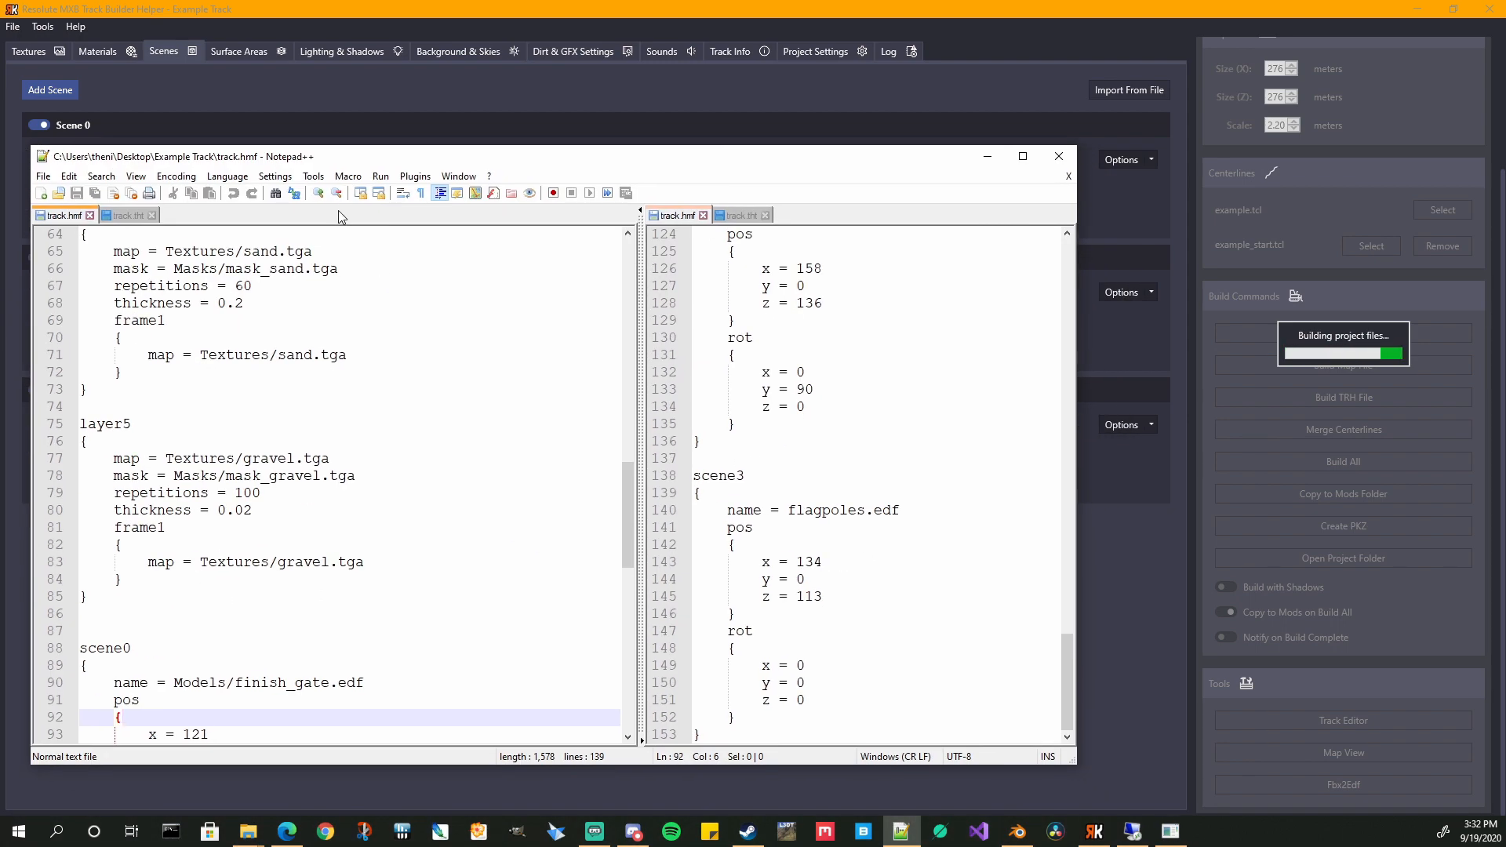
# - Compare the scene entries of the project's track.hmf with those of the example track.hmf in Notepad++, and minimize Notepad++
pyautogui.click(345, 458)
pyautogui.scroll(-3, 361, 546)
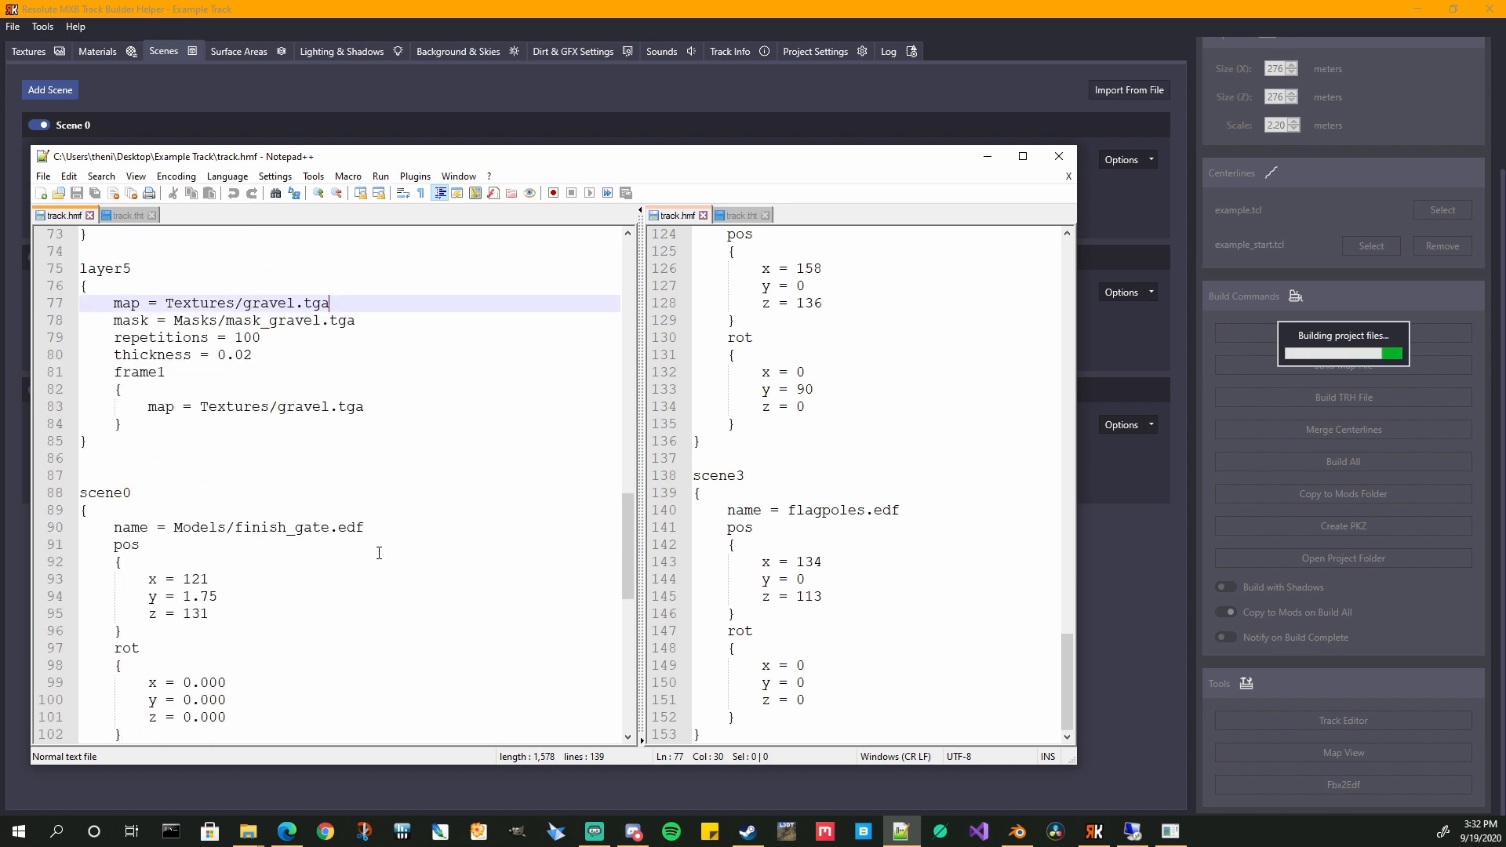
pyautogui.scroll(-2, 432, 543)
pyautogui.scroll(6, 845, 537)
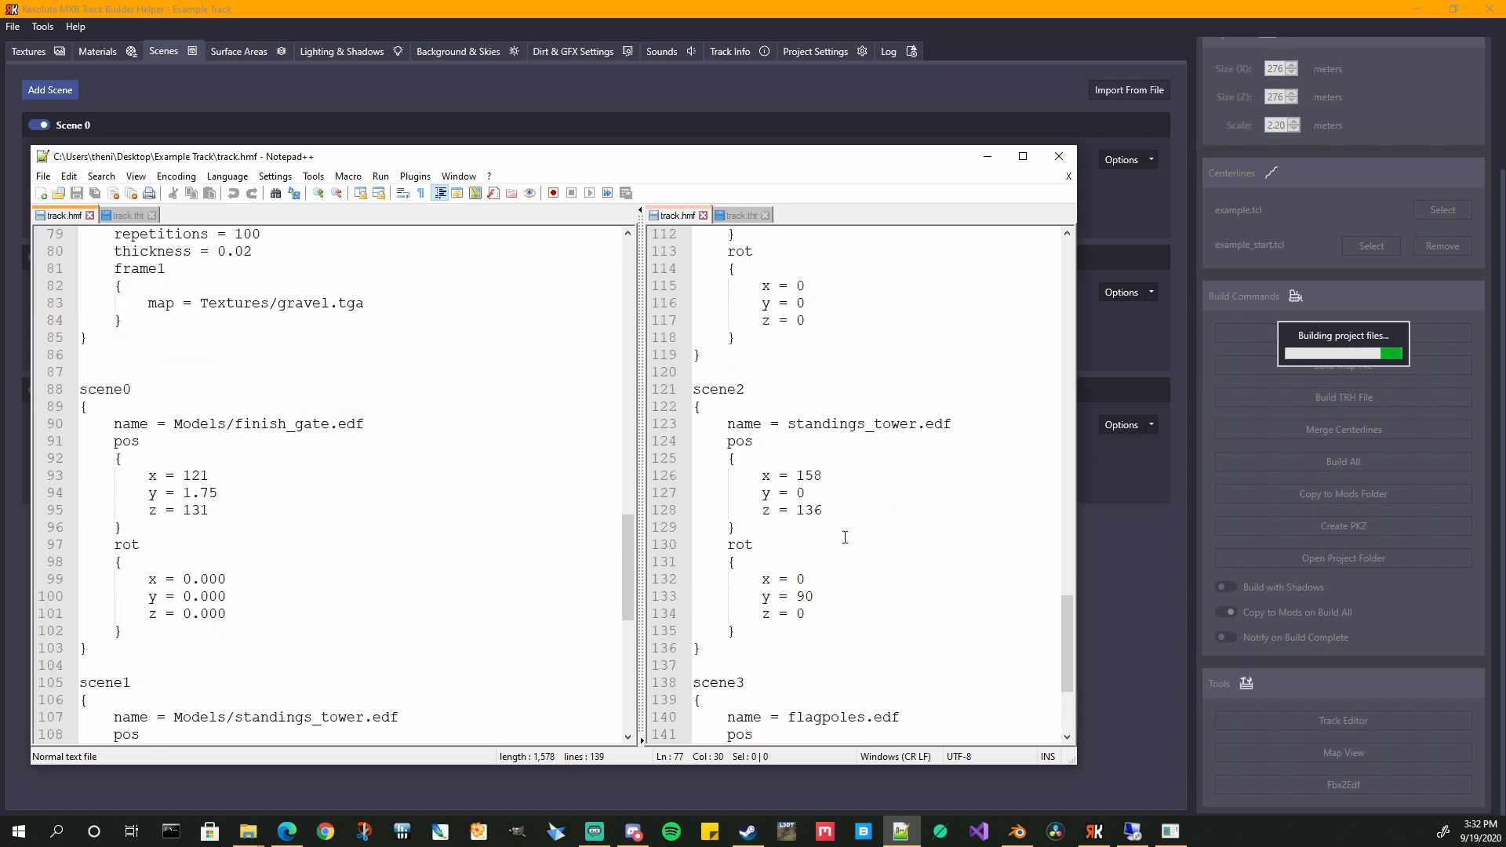
pyautogui.scroll(5, 845, 537)
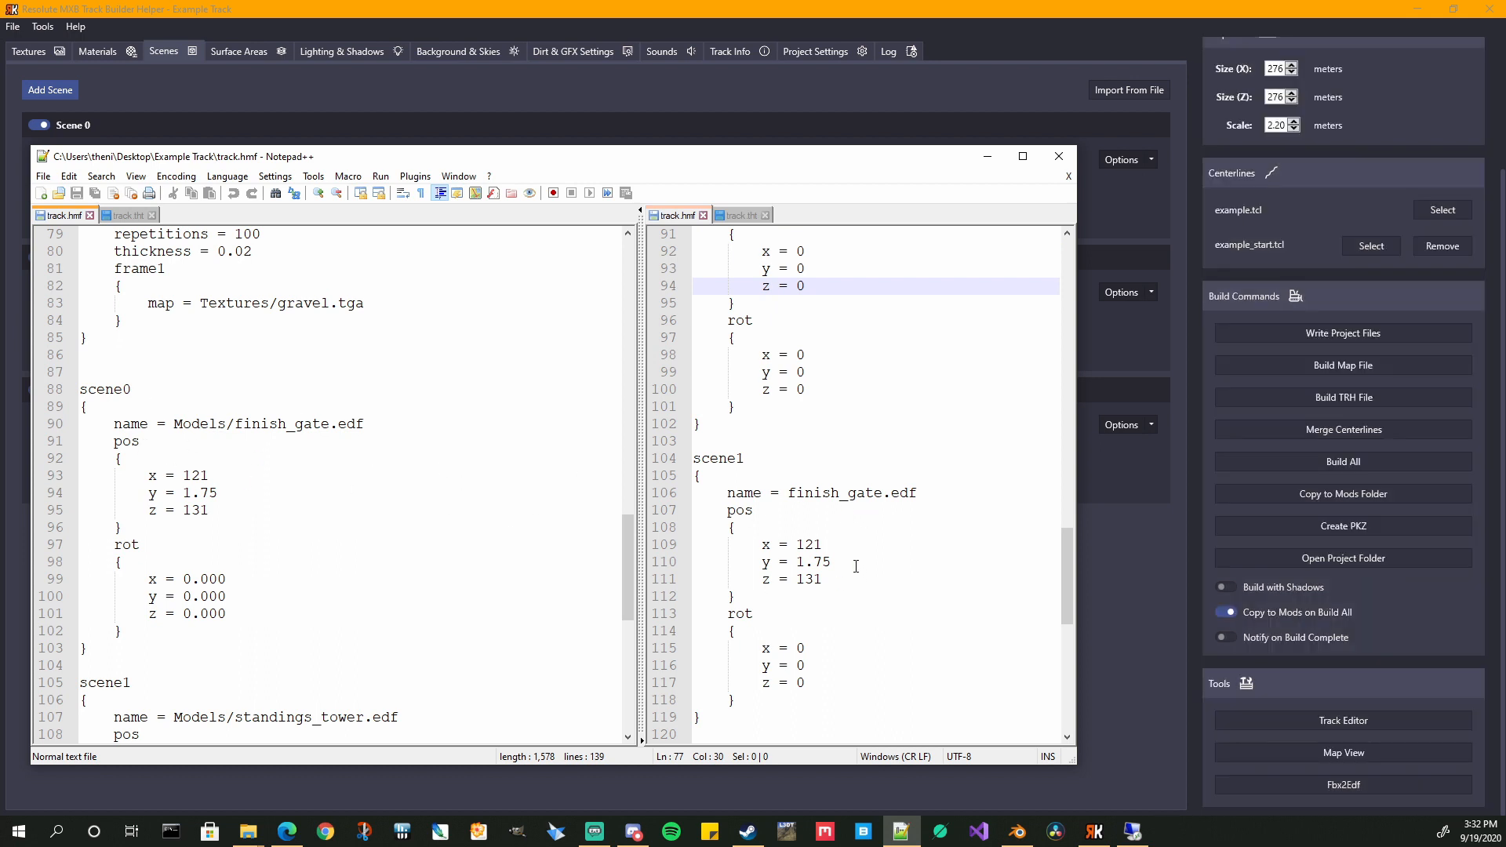
pyautogui.scroll(-3, 444, 560)
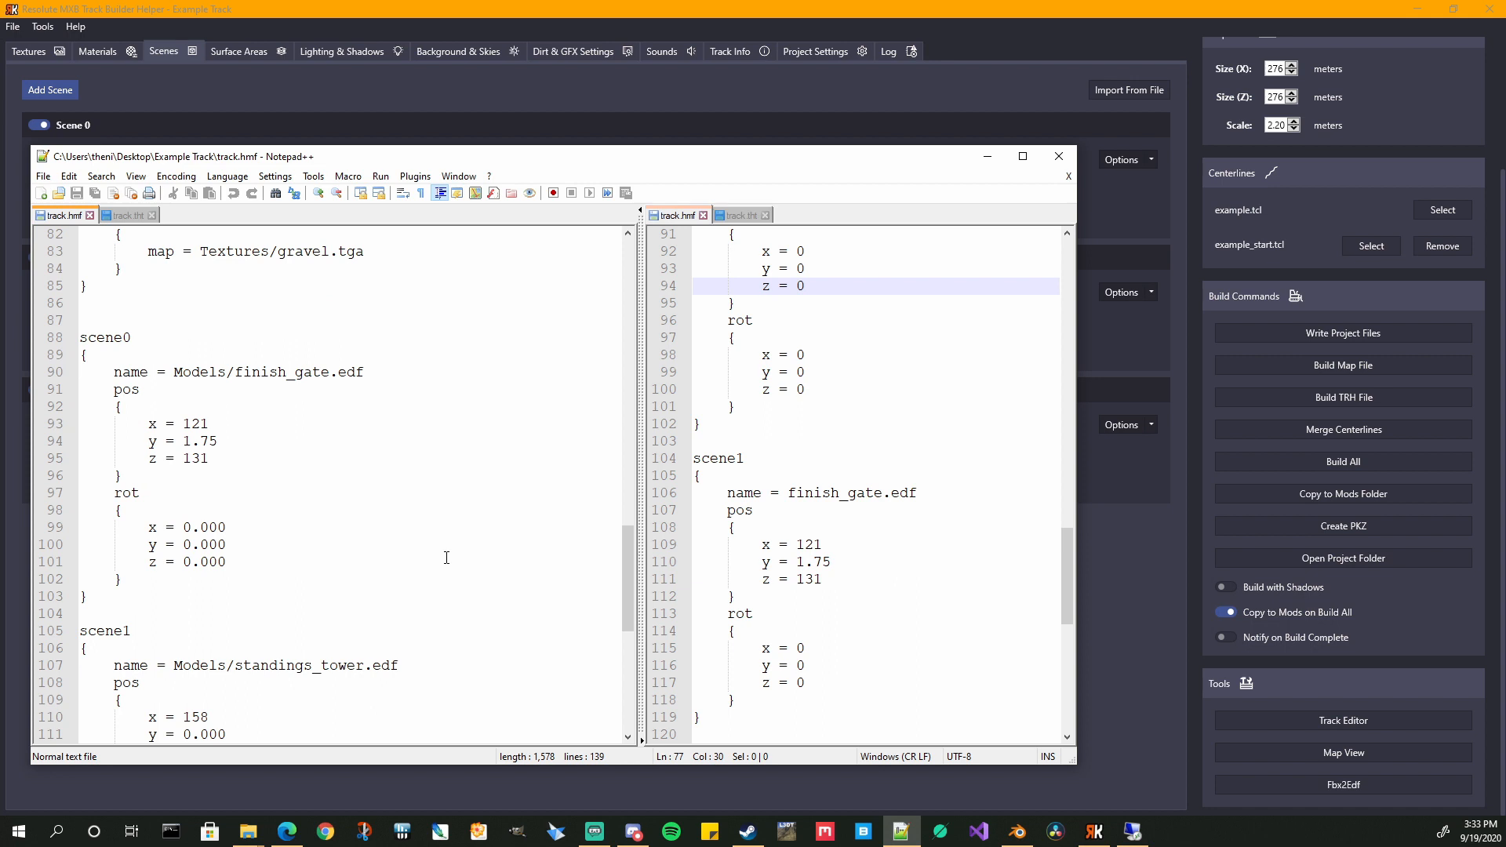
pyautogui.scroll(-6, 888, 598)
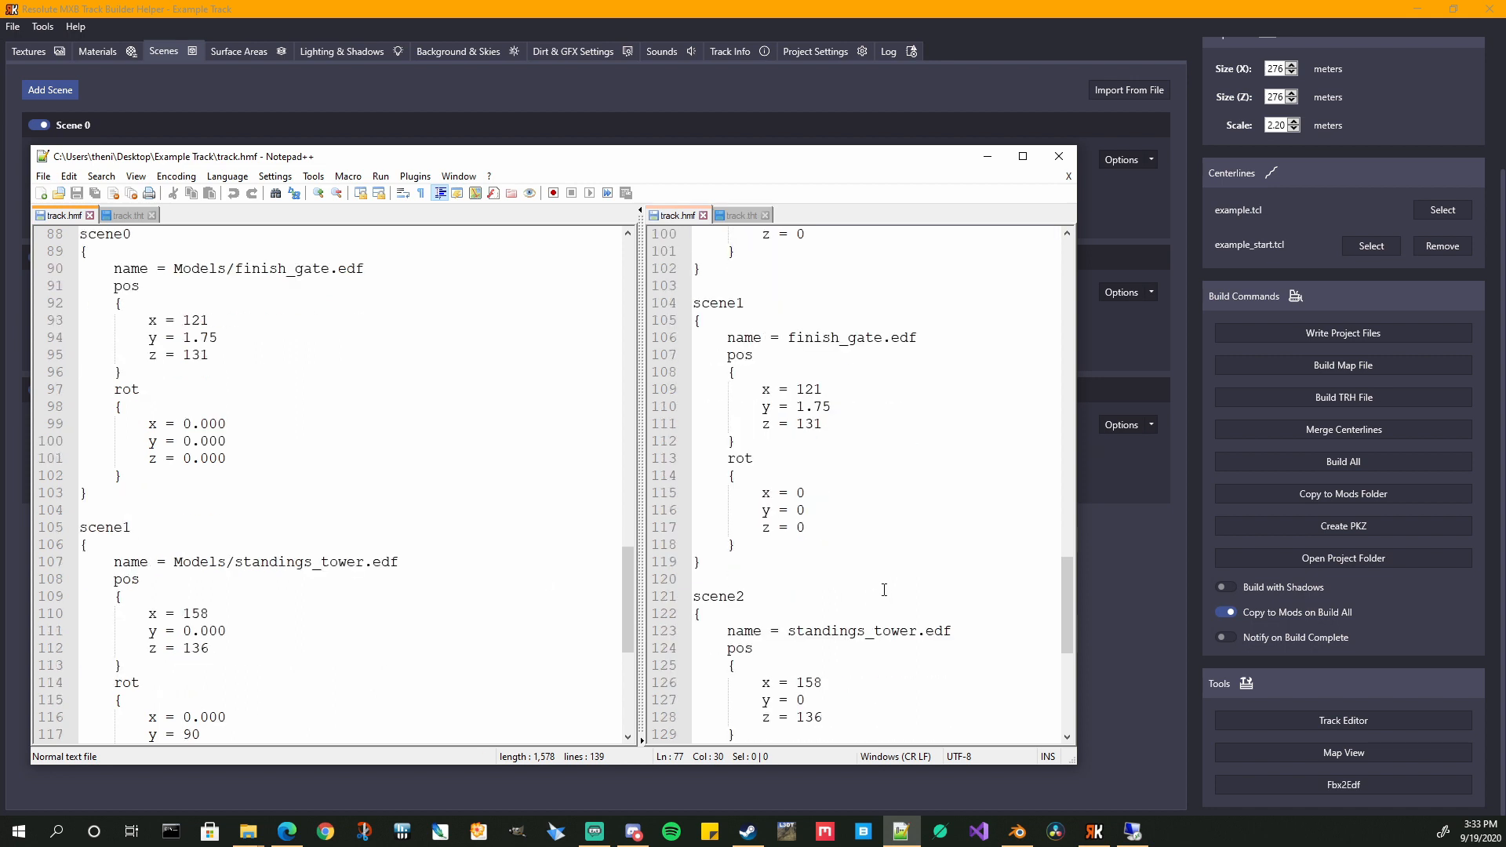
pyautogui.scroll(-4, 459, 562)
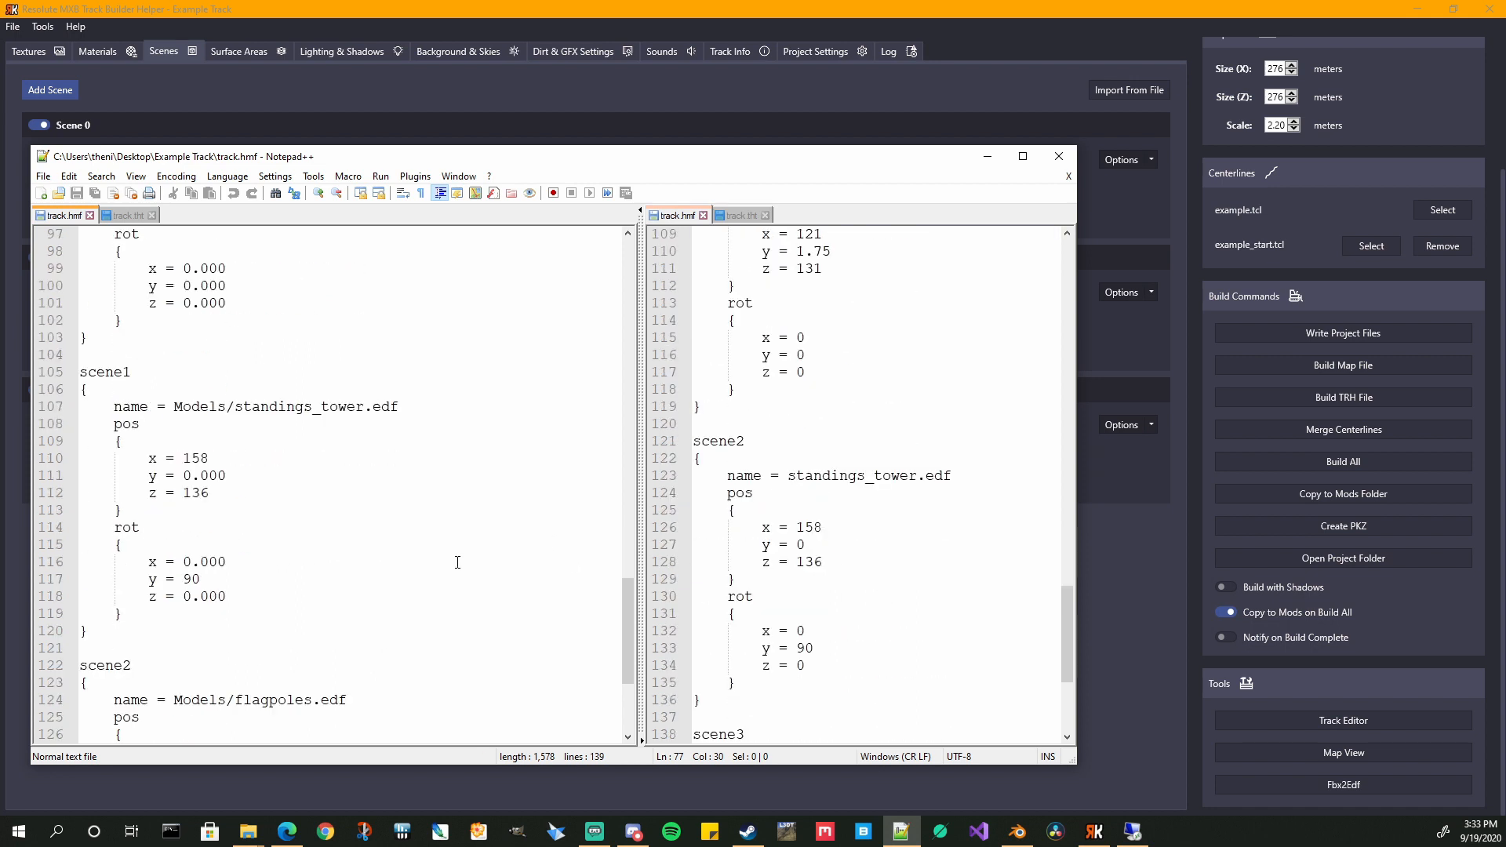
pyautogui.scroll(-2, 846, 550)
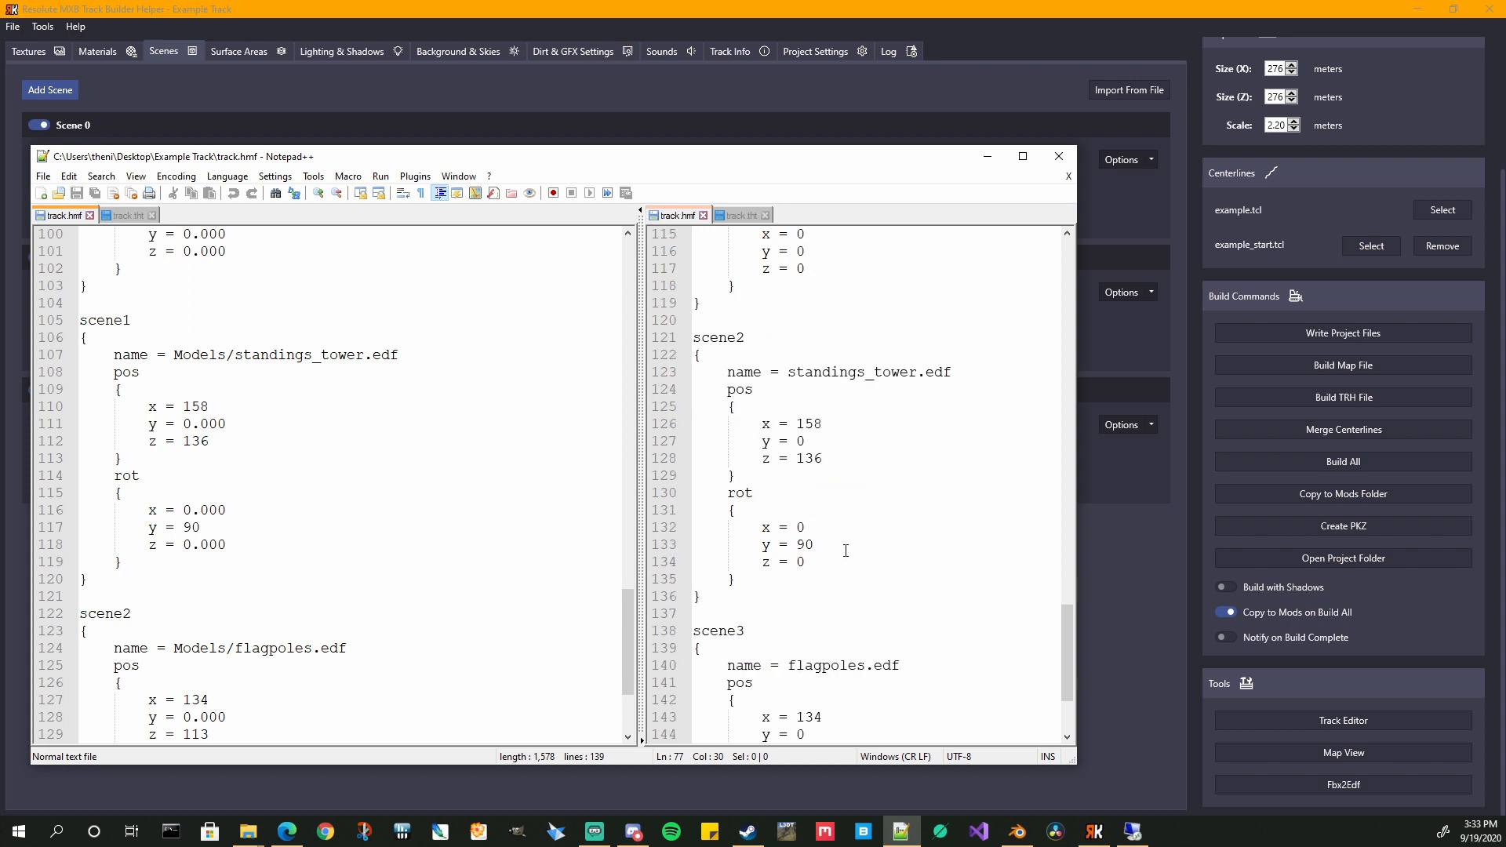
pyautogui.scroll(-3, 525, 522)
pyautogui.scroll(-3, 866, 527)
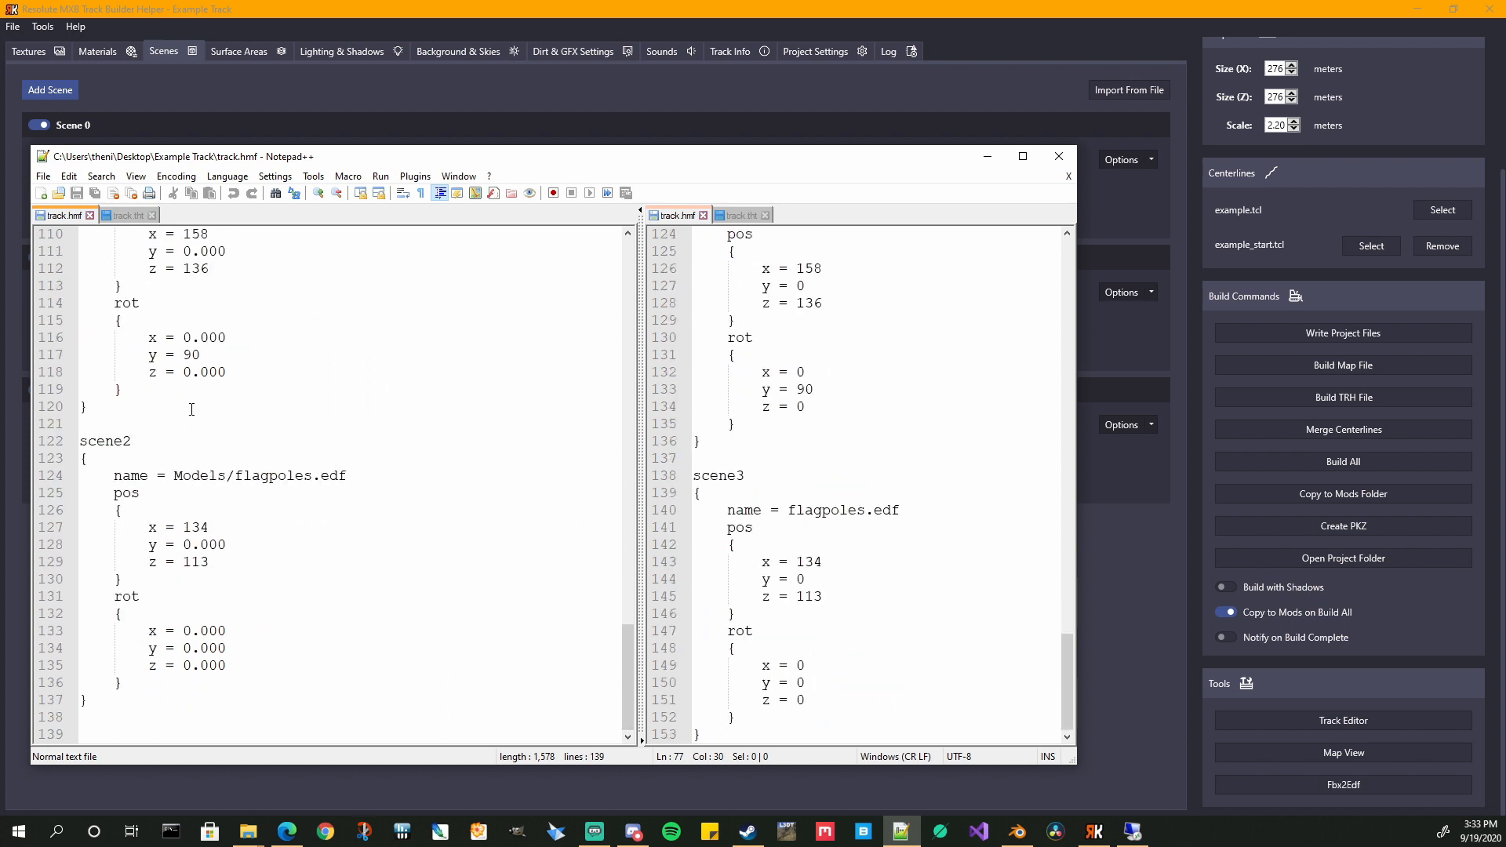
pyautogui.scroll(6, 755, 555)
pyautogui.scroll(11, 504, 512)
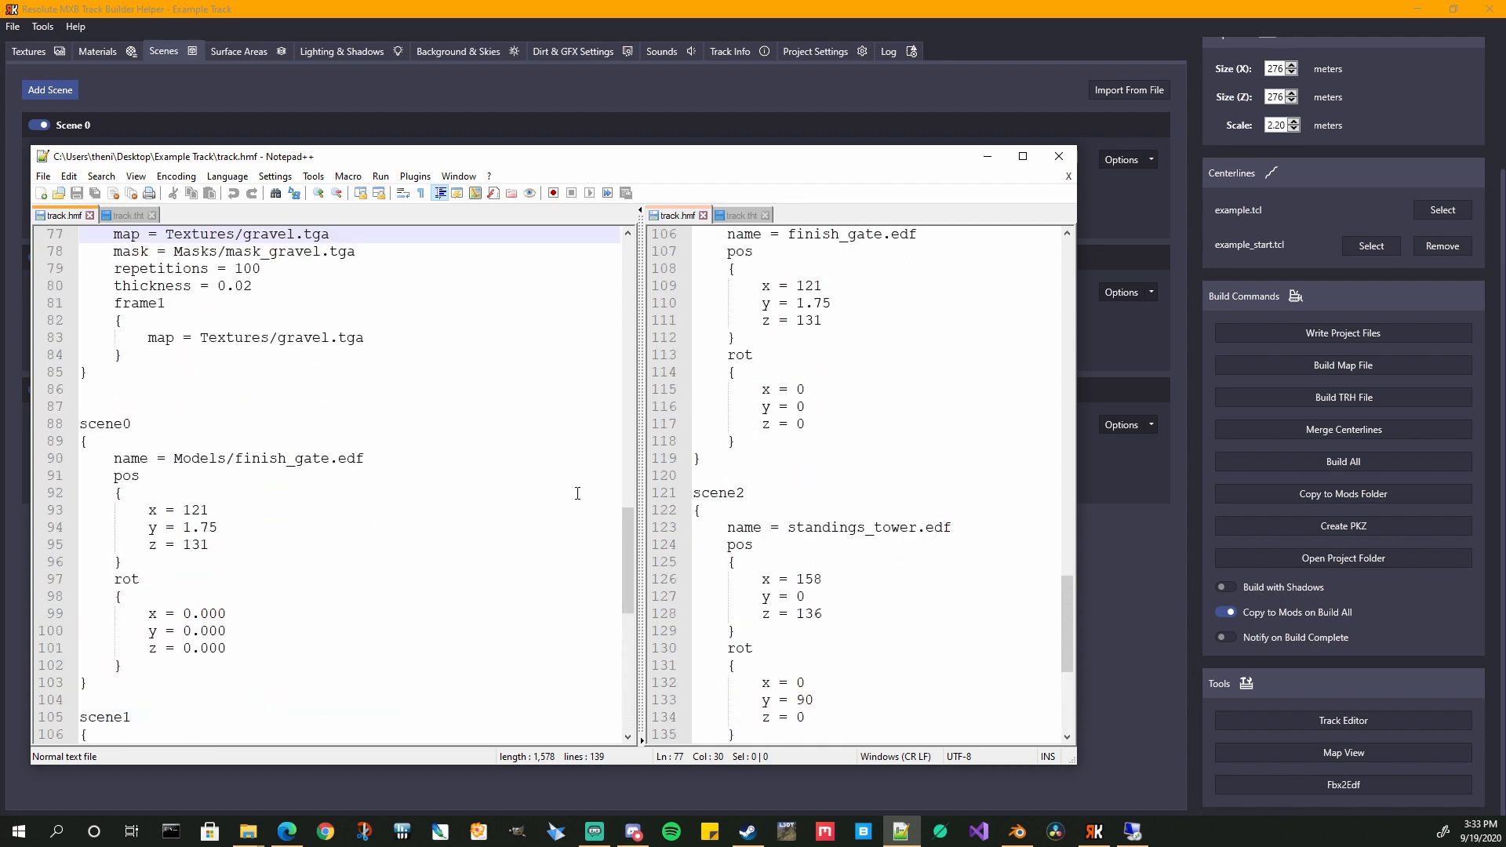
pyautogui.click(988, 156)
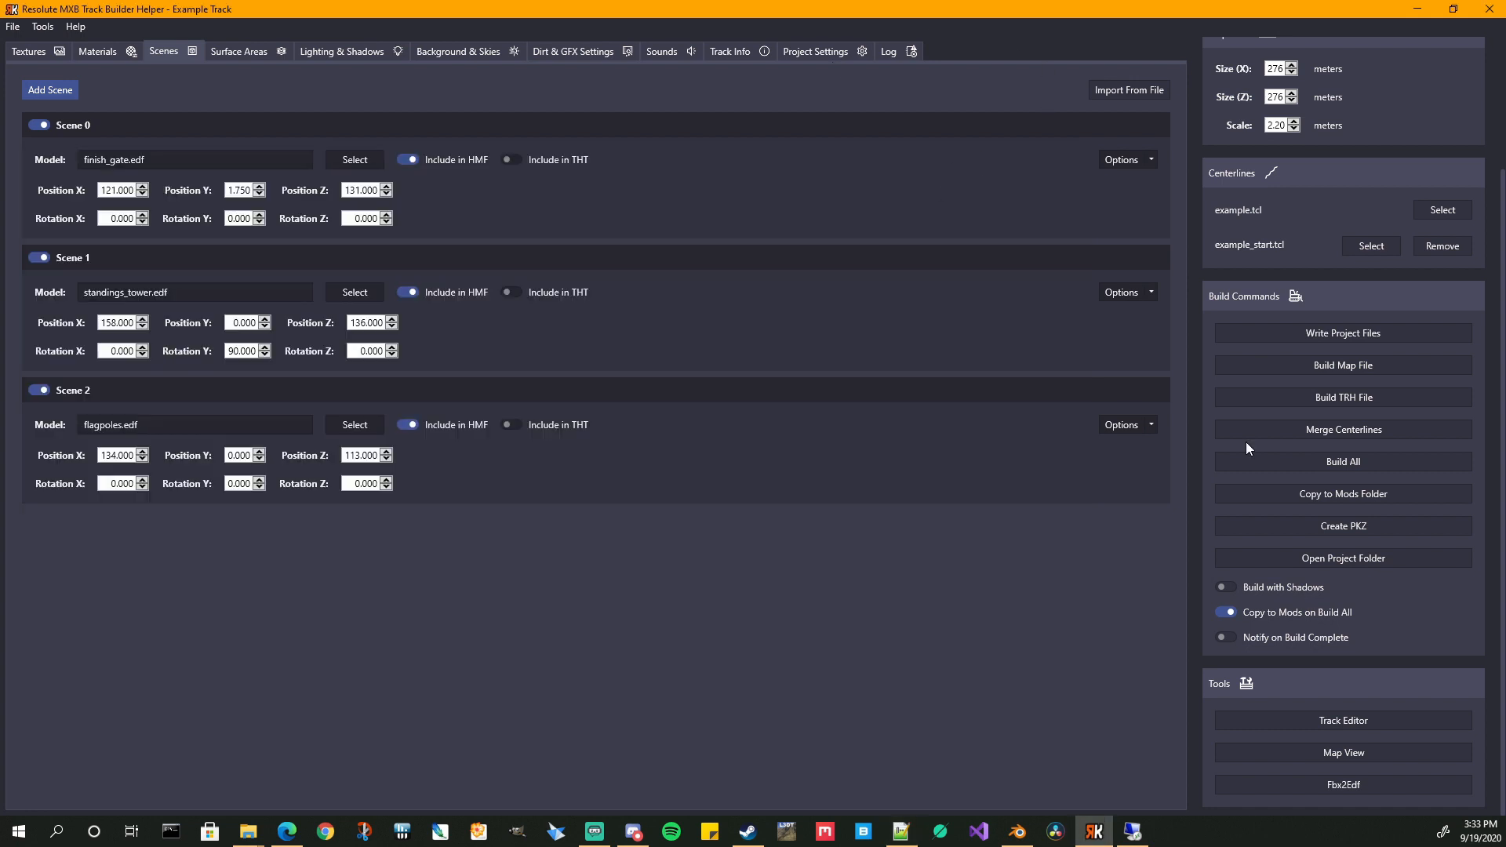
# - Launch Map Viewer from the track builder, maximize it, and open Example Track.map
pyautogui.click(1354, 752)
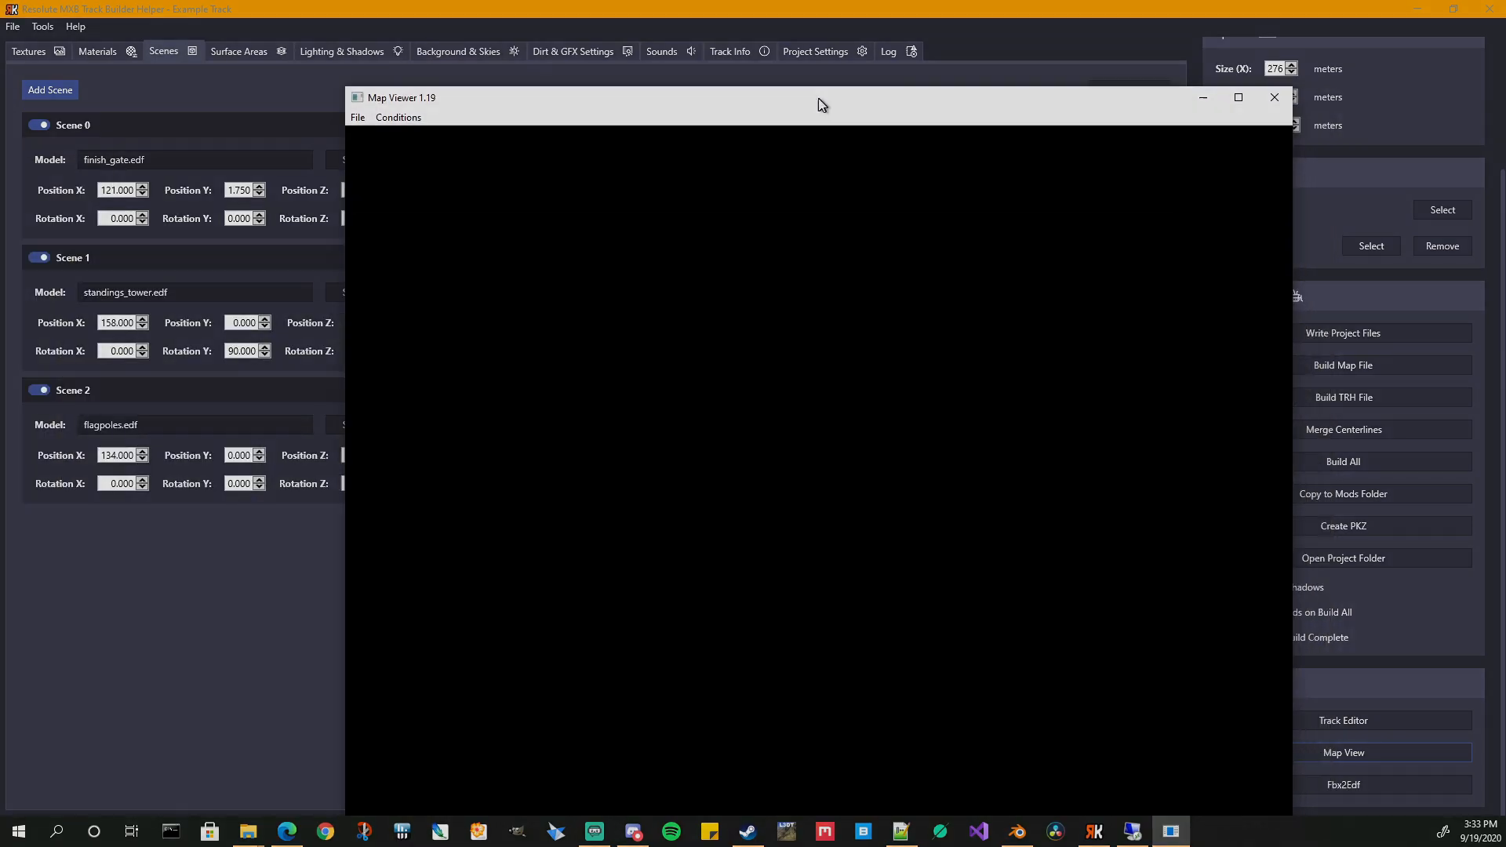
pyautogui.doubleClick(817, 100)
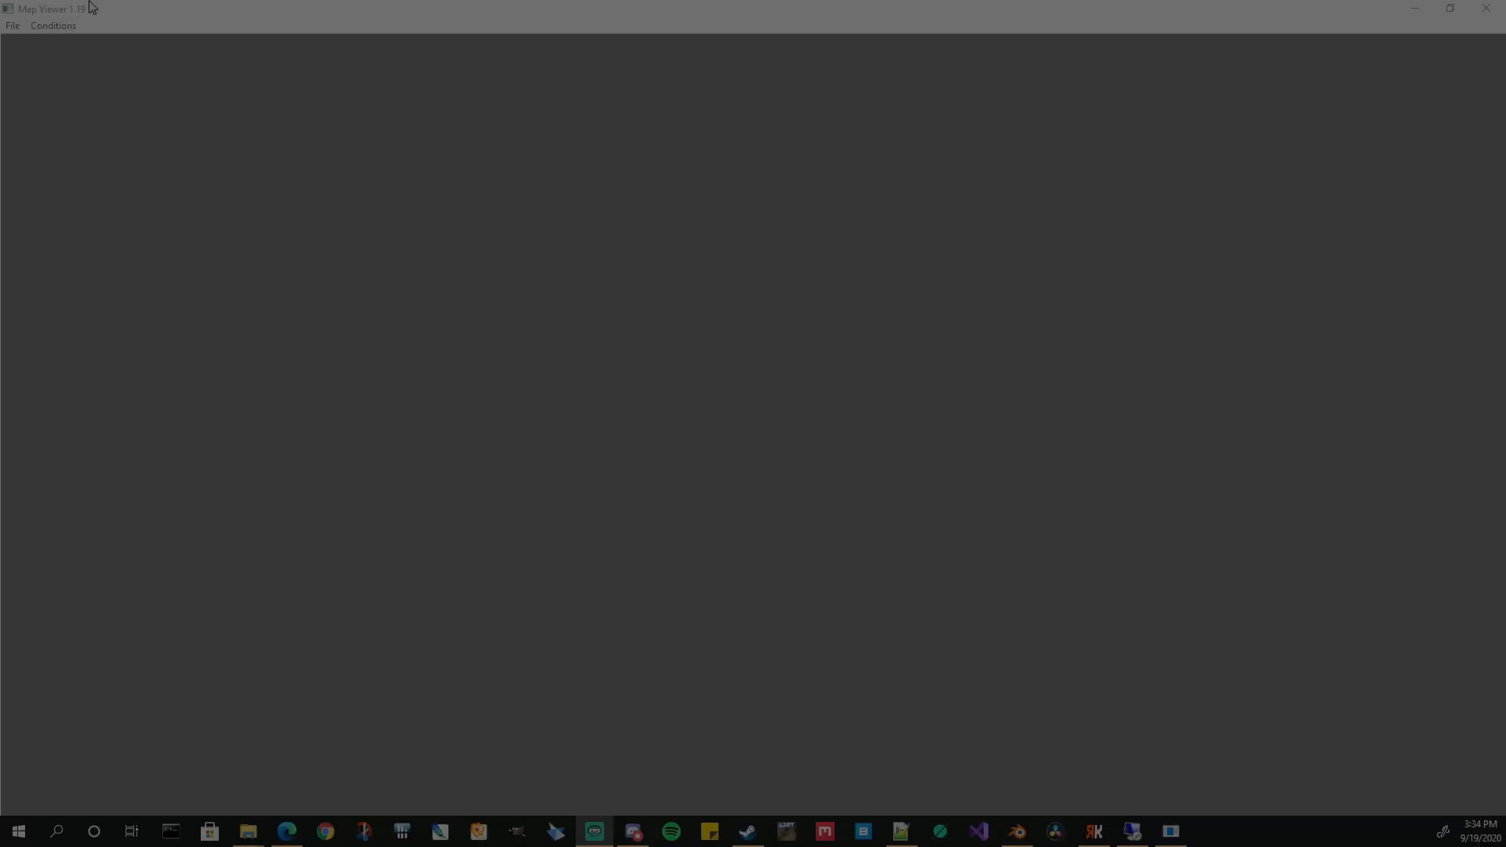
pyautogui.click(12, 25)
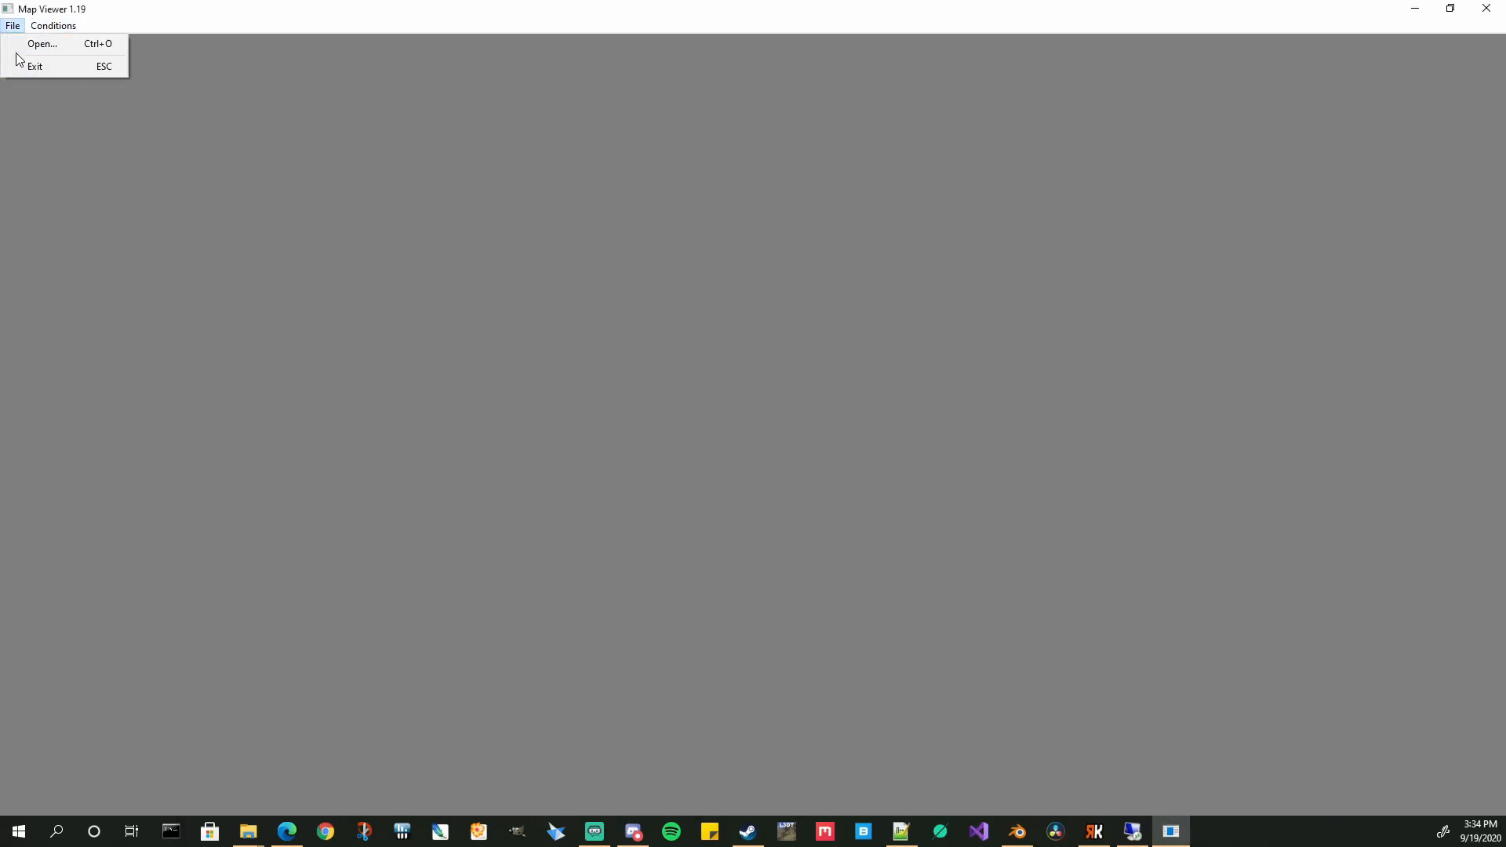
pyautogui.click(33, 45)
pyautogui.click(261, 257)
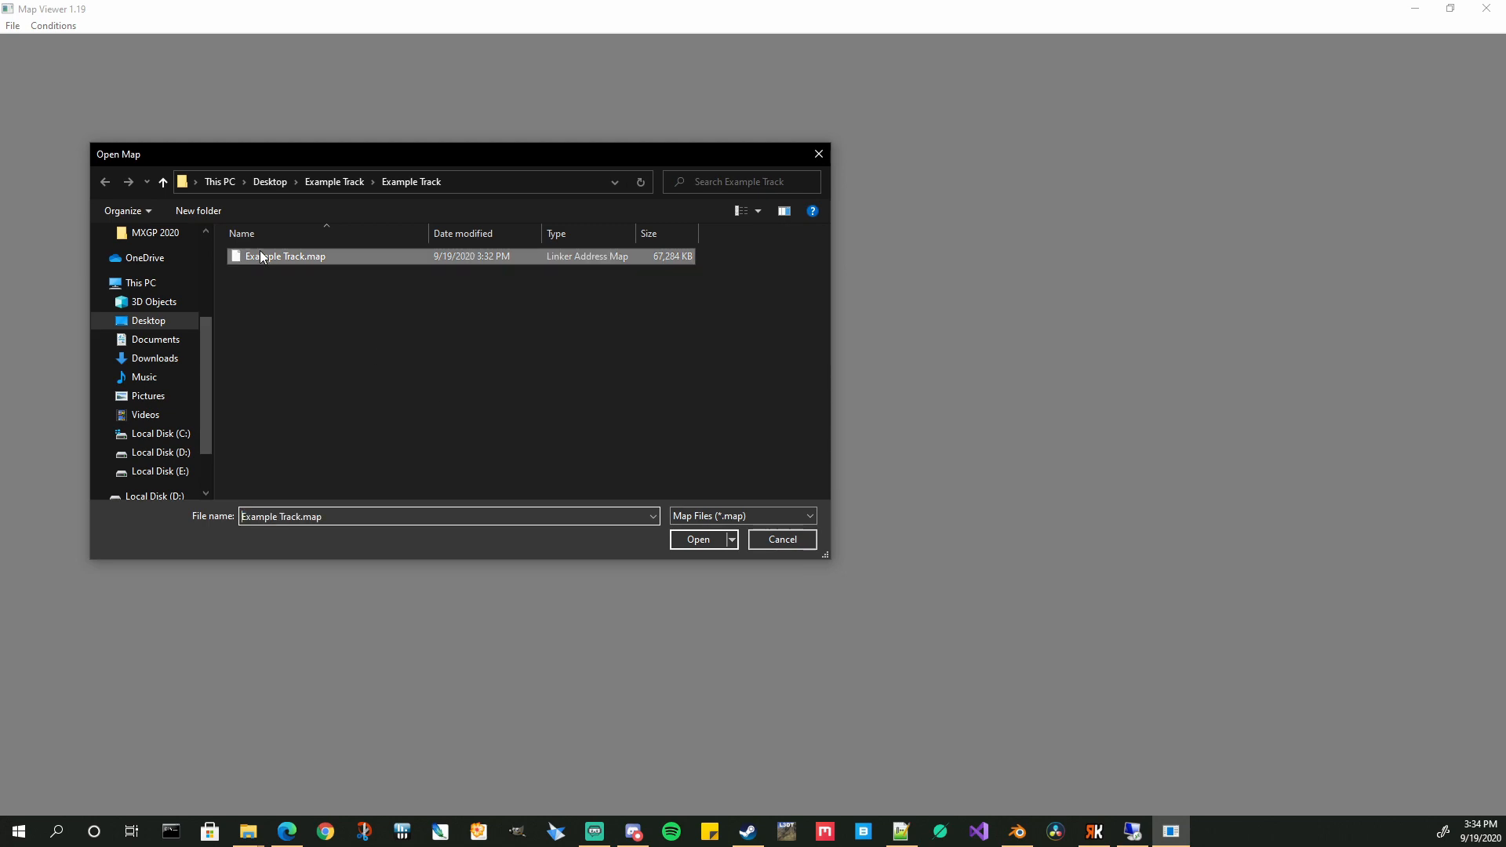
pyautogui.doubleClick(260, 256)
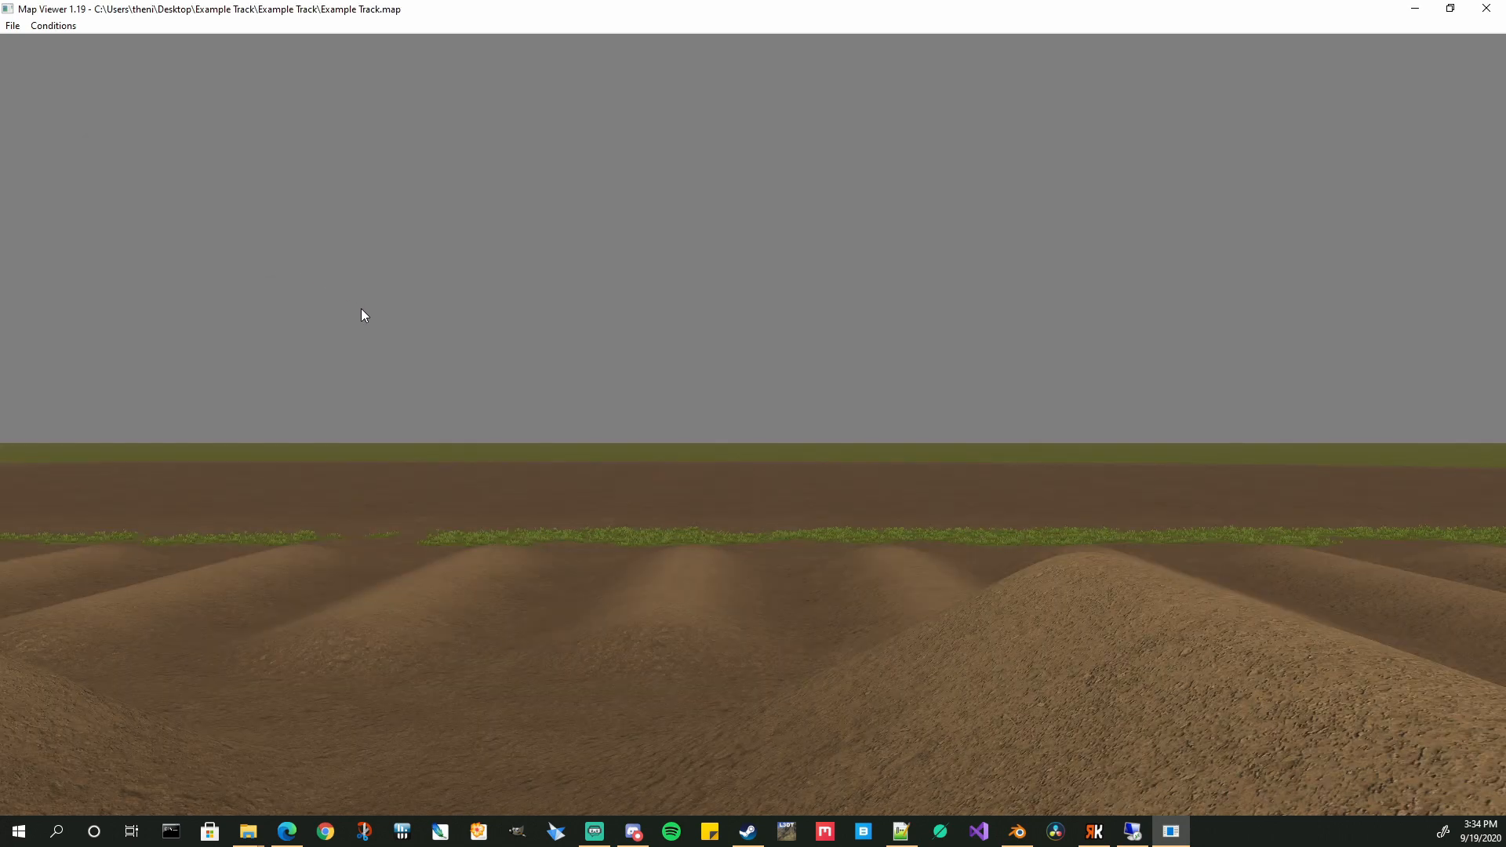
# - Fly around the map to inspect the finish gate, standings tower and flagpoles on the track
pyautogui.moveTo(361, 308); pyautogui.dragTo(623, 364)
pyautogui.press('w')
pyautogui.press('d')
pyautogui.press('d')
pyautogui.press('d')
pyautogui.press('d')
pyautogui.press('d')
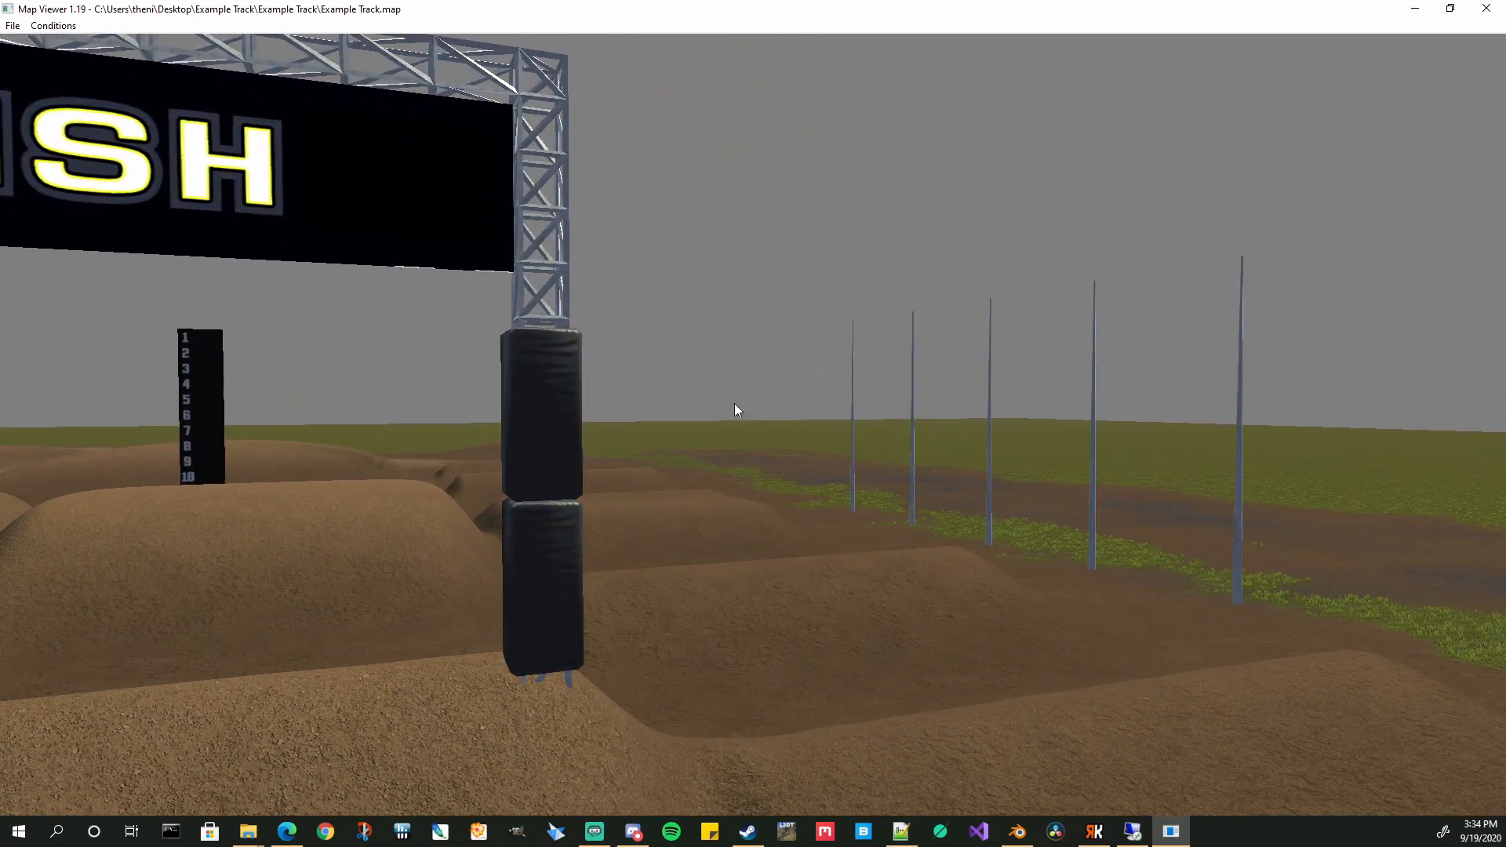
pyautogui.moveTo(734, 403); pyautogui.dragTo(557, 389)
pyautogui.press('w')
pyautogui.moveTo(671, 423); pyautogui.dragTo(425, 428)
pyautogui.moveTo(753, 423); pyautogui.dragTo(811, 424)
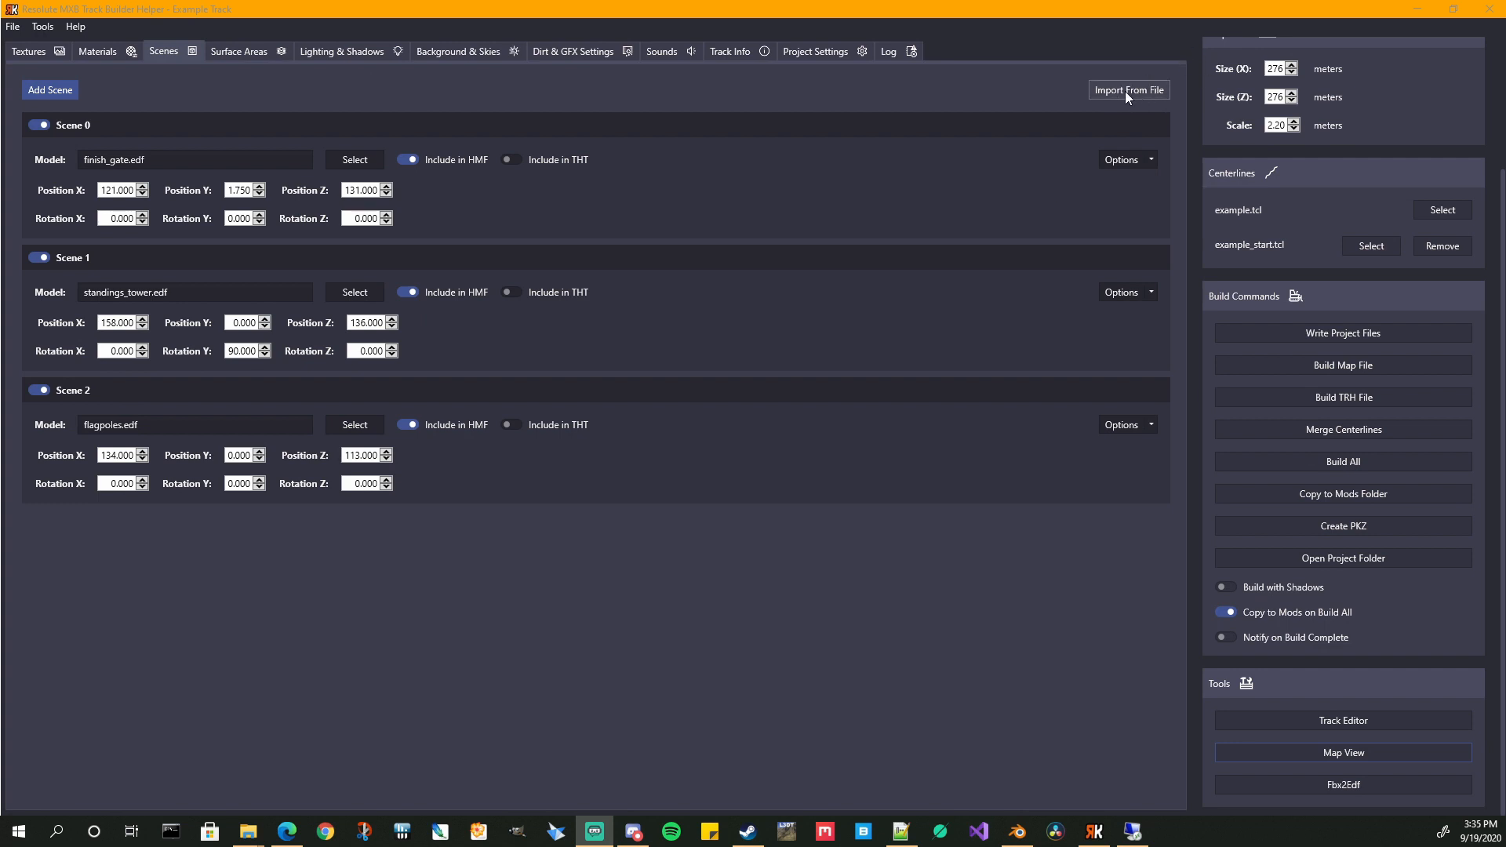
# - In the track builder, browse the mxb_track_example folder for THT/HMF files to import scenes from, and cancel the import
pyautogui.click(1129, 90)
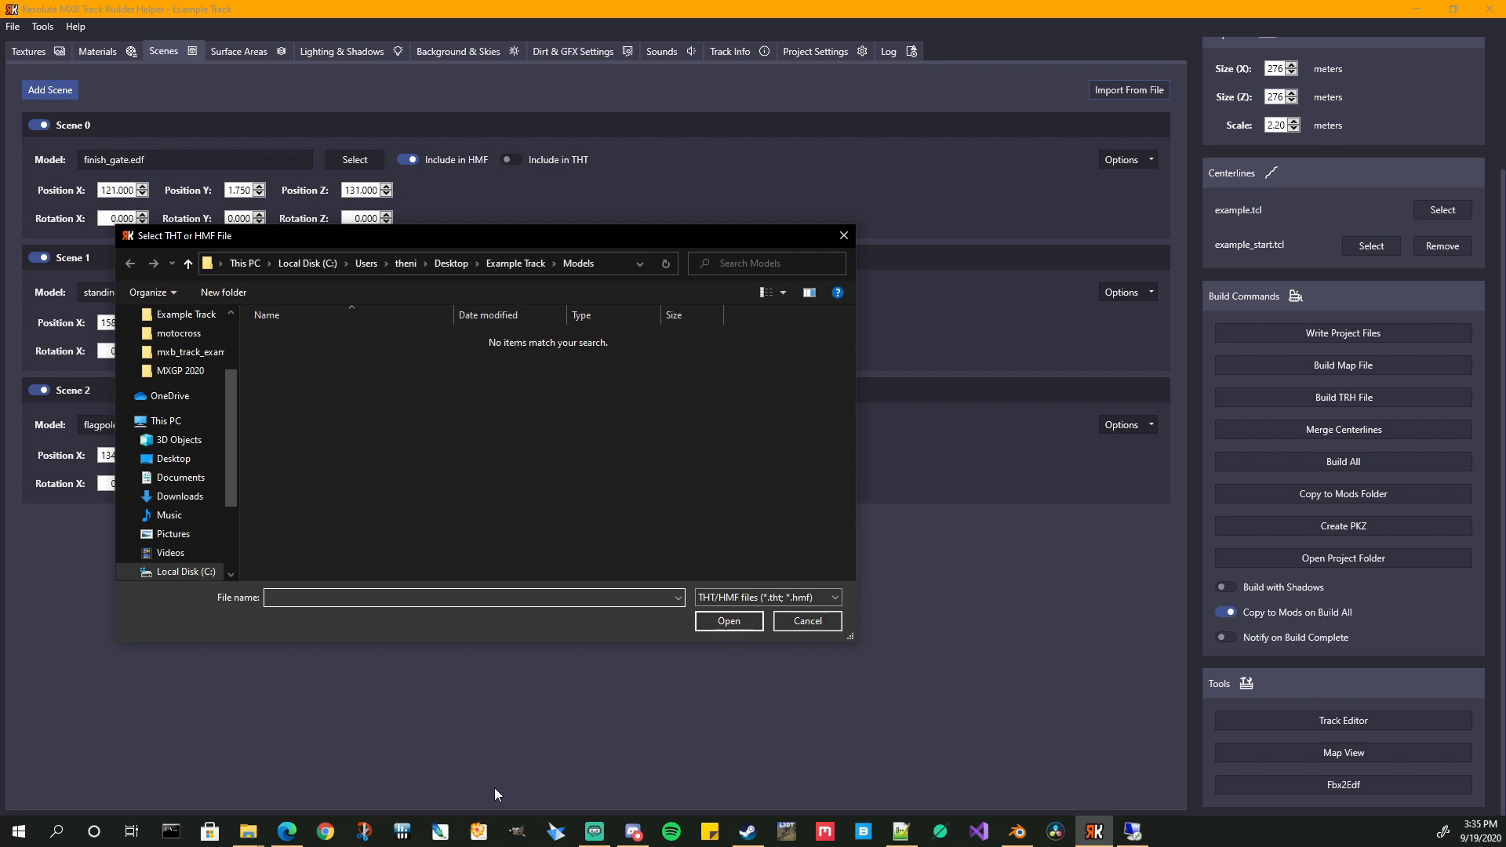
pyautogui.moveTo(248, 832)
pyautogui.click(393, 776)
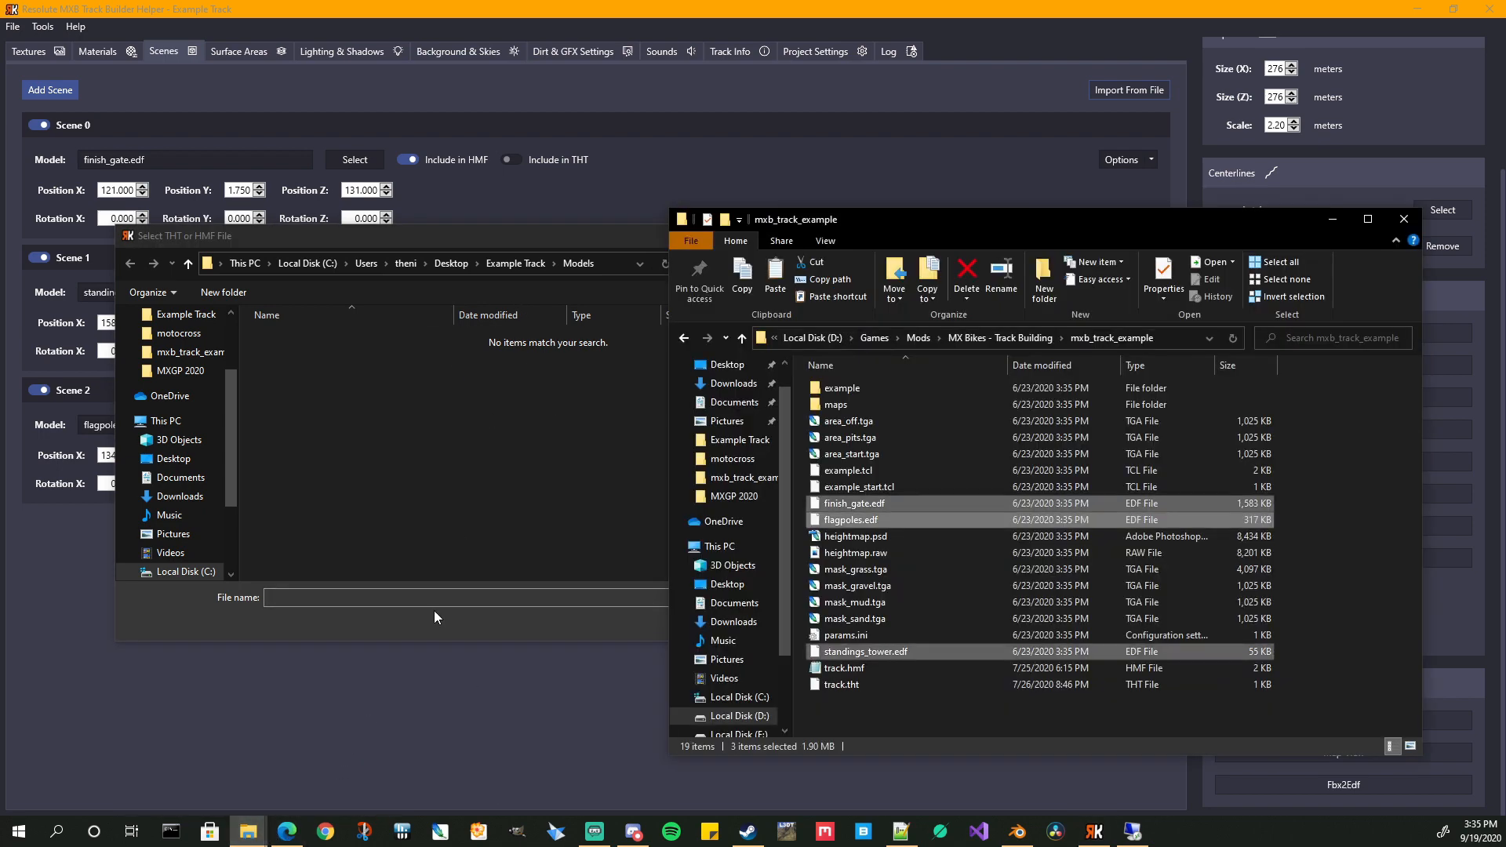
pyautogui.click(1177, 345)
pyautogui.hotkey('ctrl', 'c')
pyautogui.click(1404, 219)
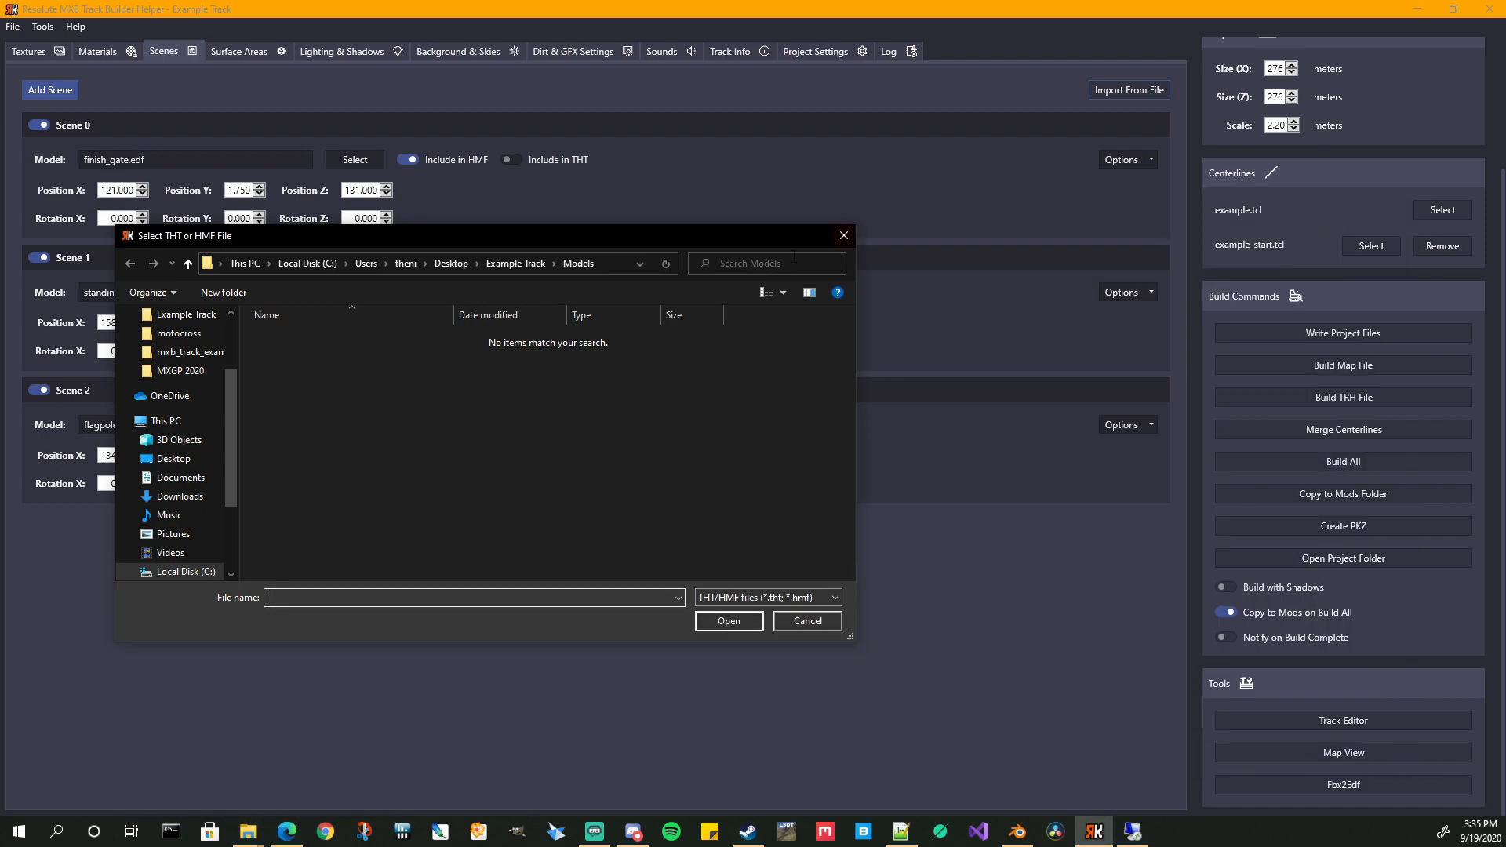
pyautogui.click(610, 264)
pyautogui.hotkey('ctrl', 'v')
pyautogui.press('Return')
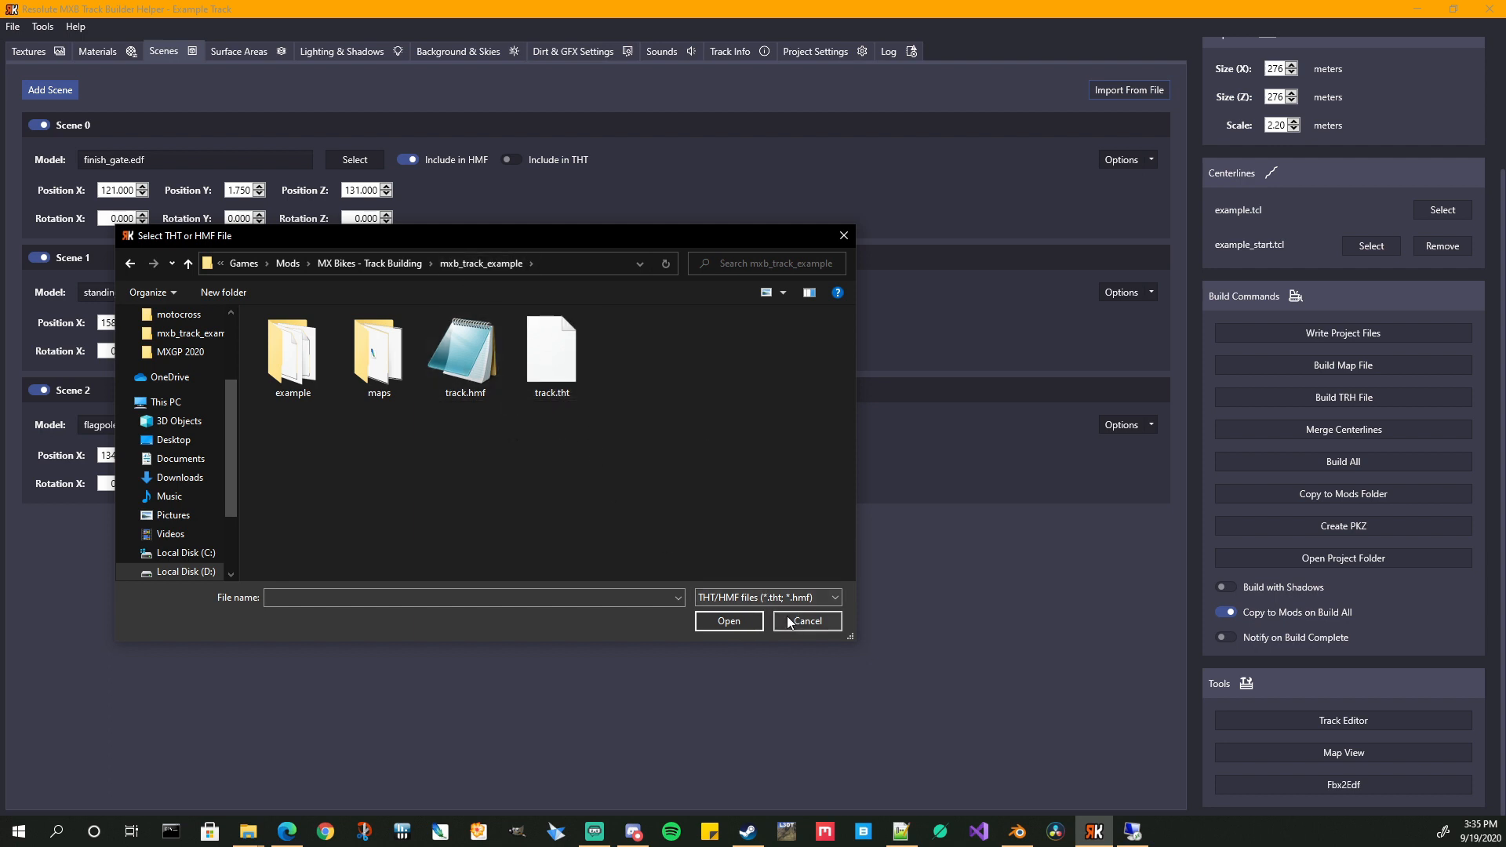
pyautogui.click(817, 626)
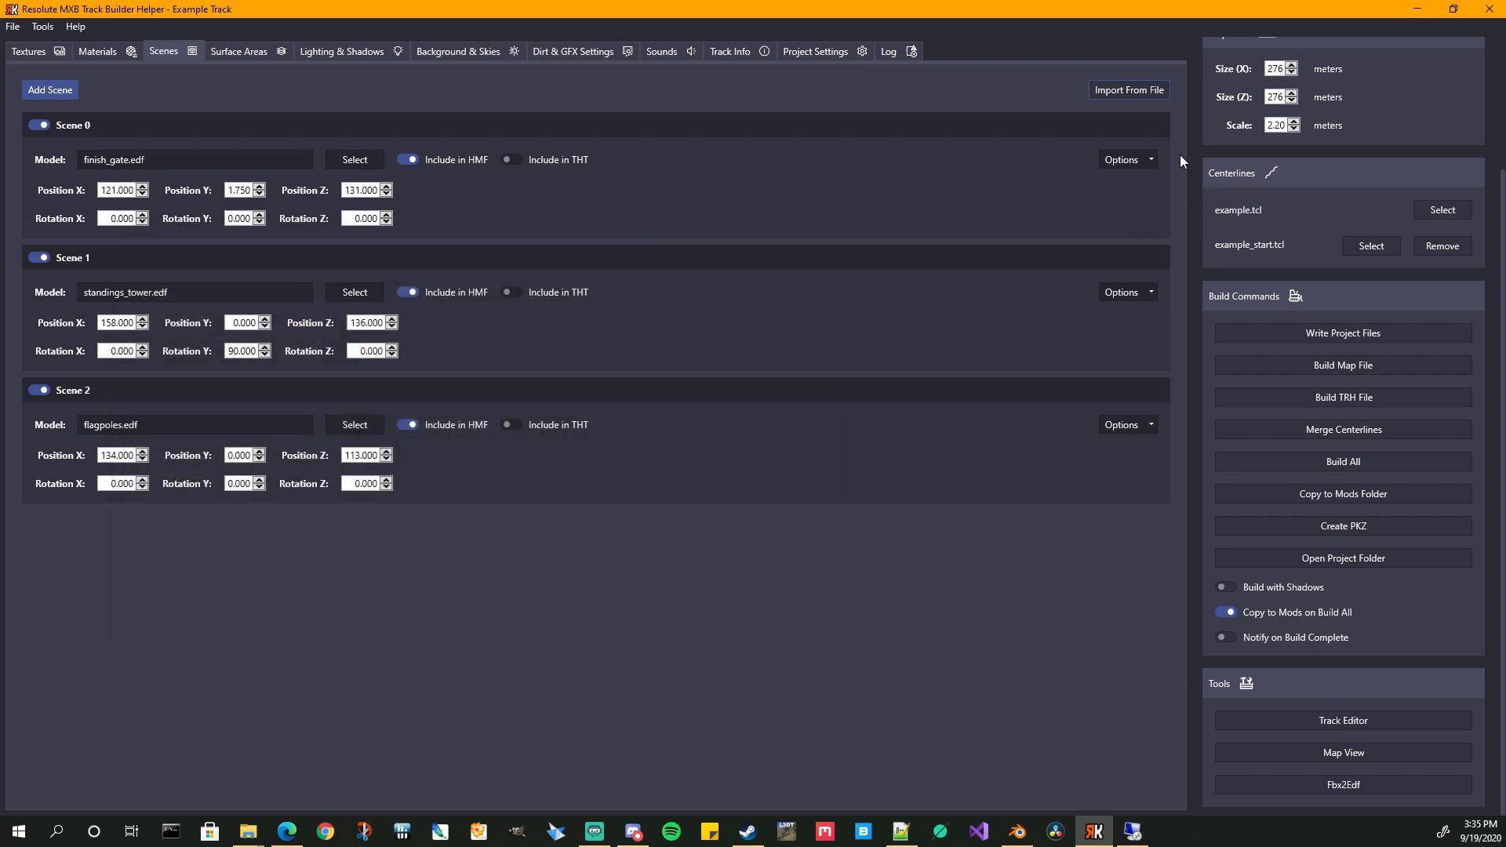
# - Remove the finish_gate.edf, flagpoles.edf and standings_tower.edf scenes from the project
pyautogui.click(1150, 158)
pyautogui.click(1159, 327)
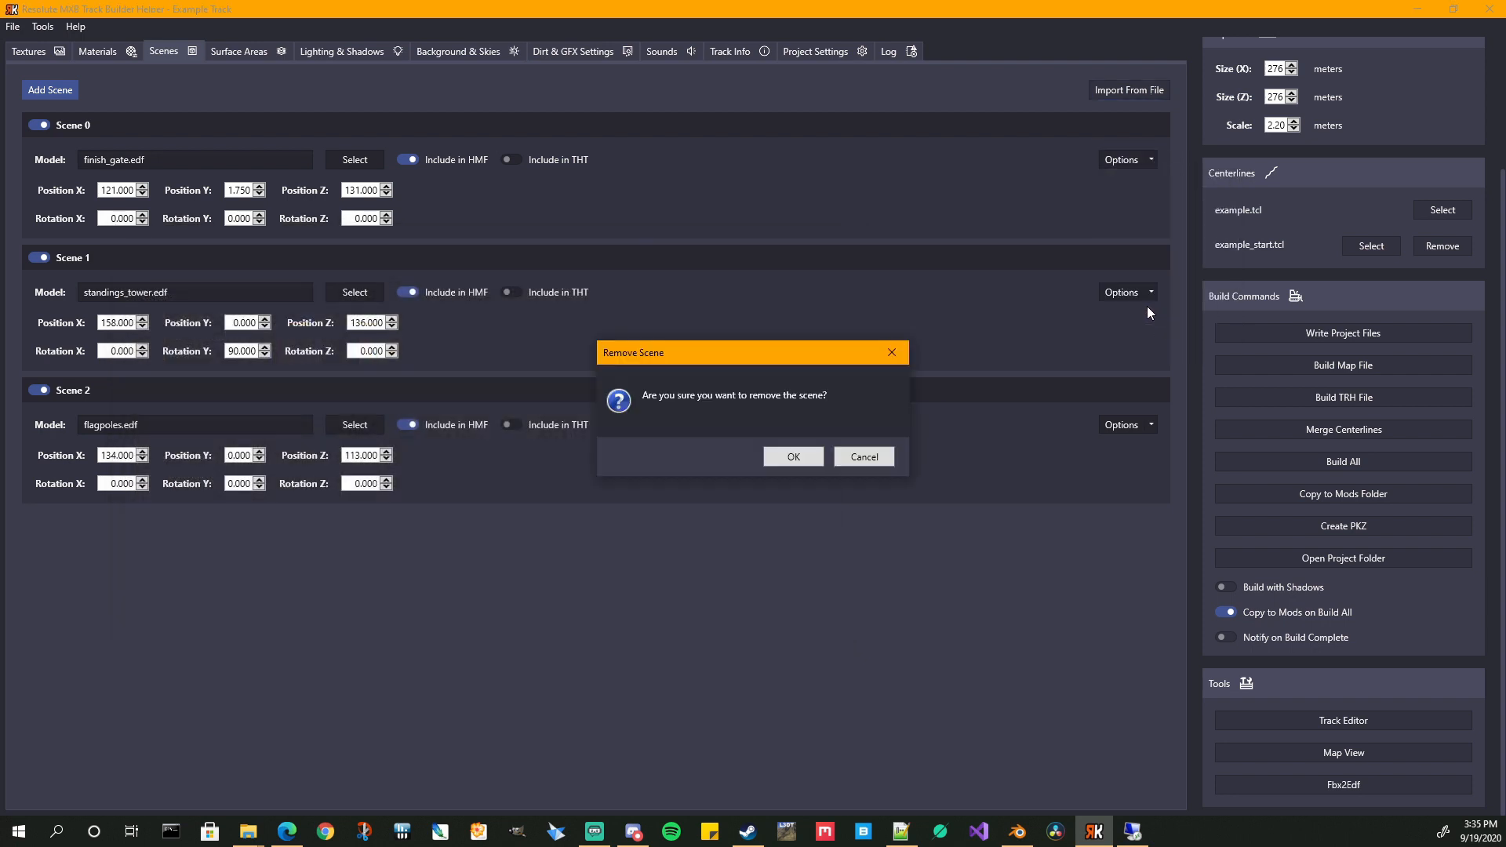
pyautogui.click(791, 458)
pyautogui.click(1151, 292)
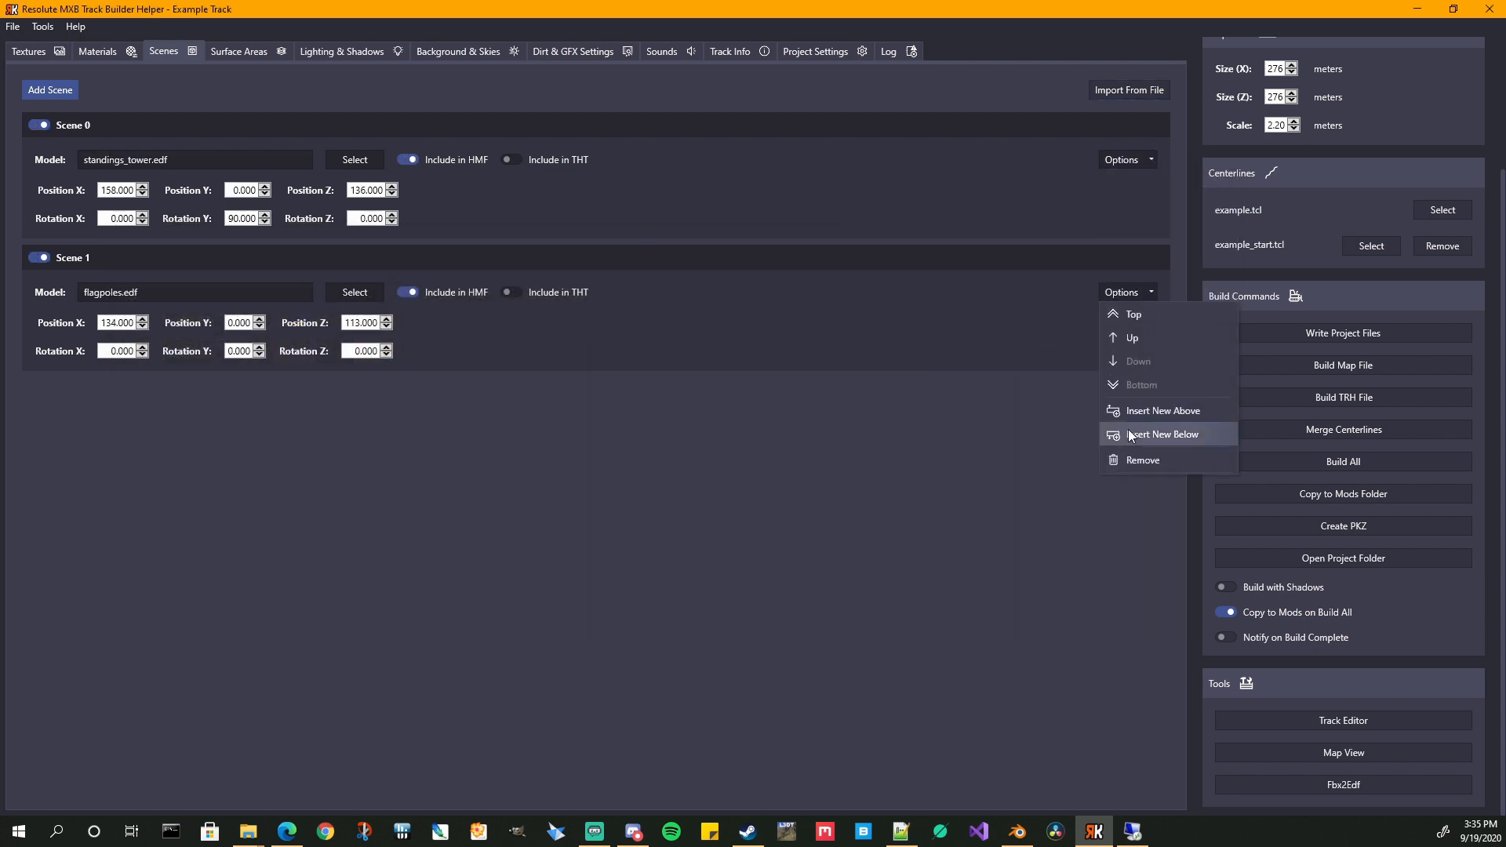
pyautogui.click(1146, 468)
pyautogui.click(793, 456)
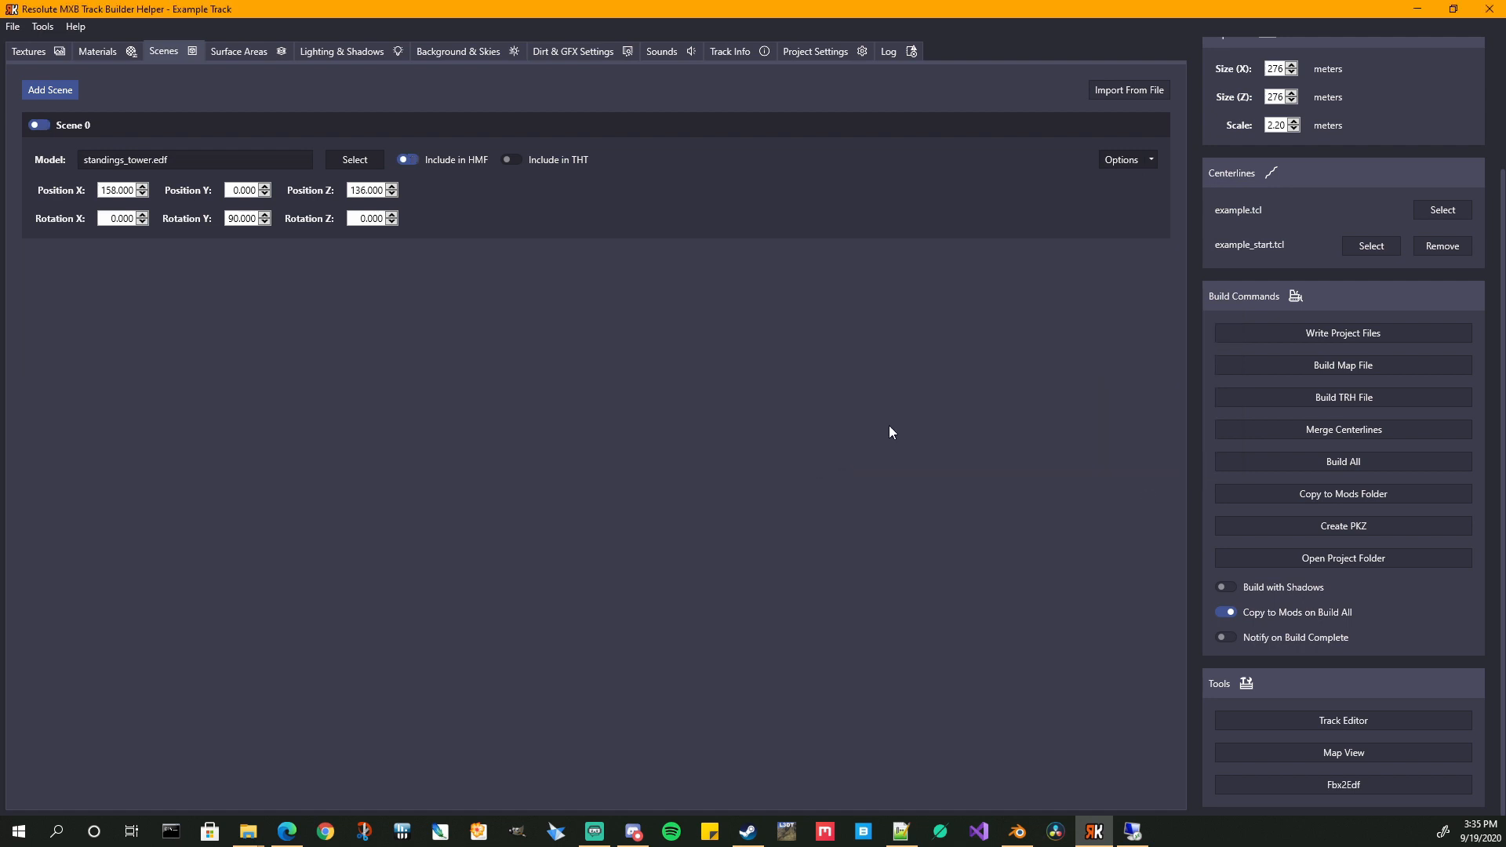
pyautogui.click(1150, 162)
pyautogui.click(1146, 329)
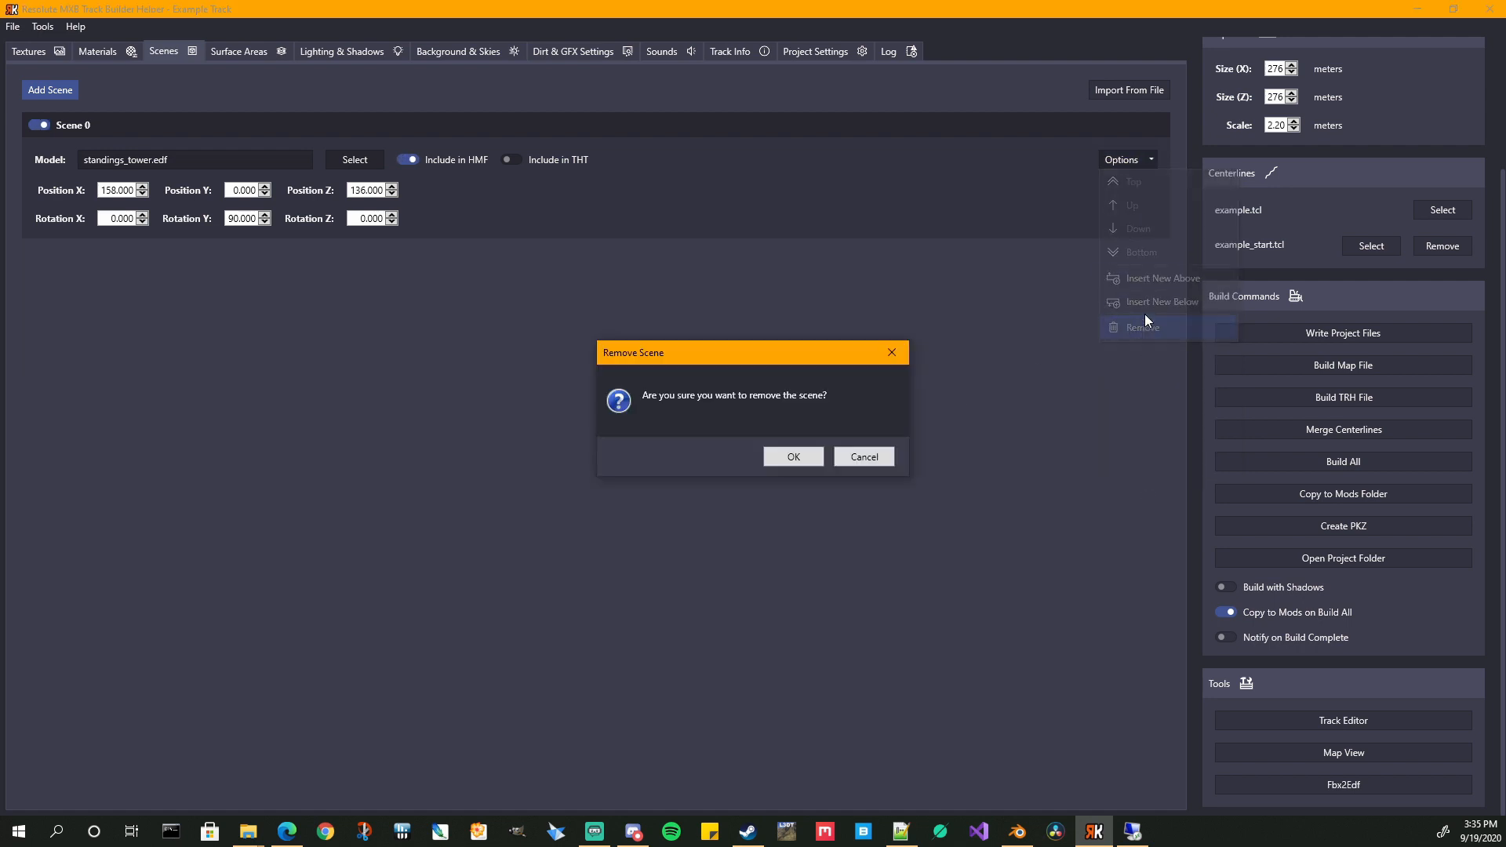
pyautogui.click(793, 456)
# - Import the scenes from track.hmf in the mxb_track_example folder
pyautogui.click(1116, 88)
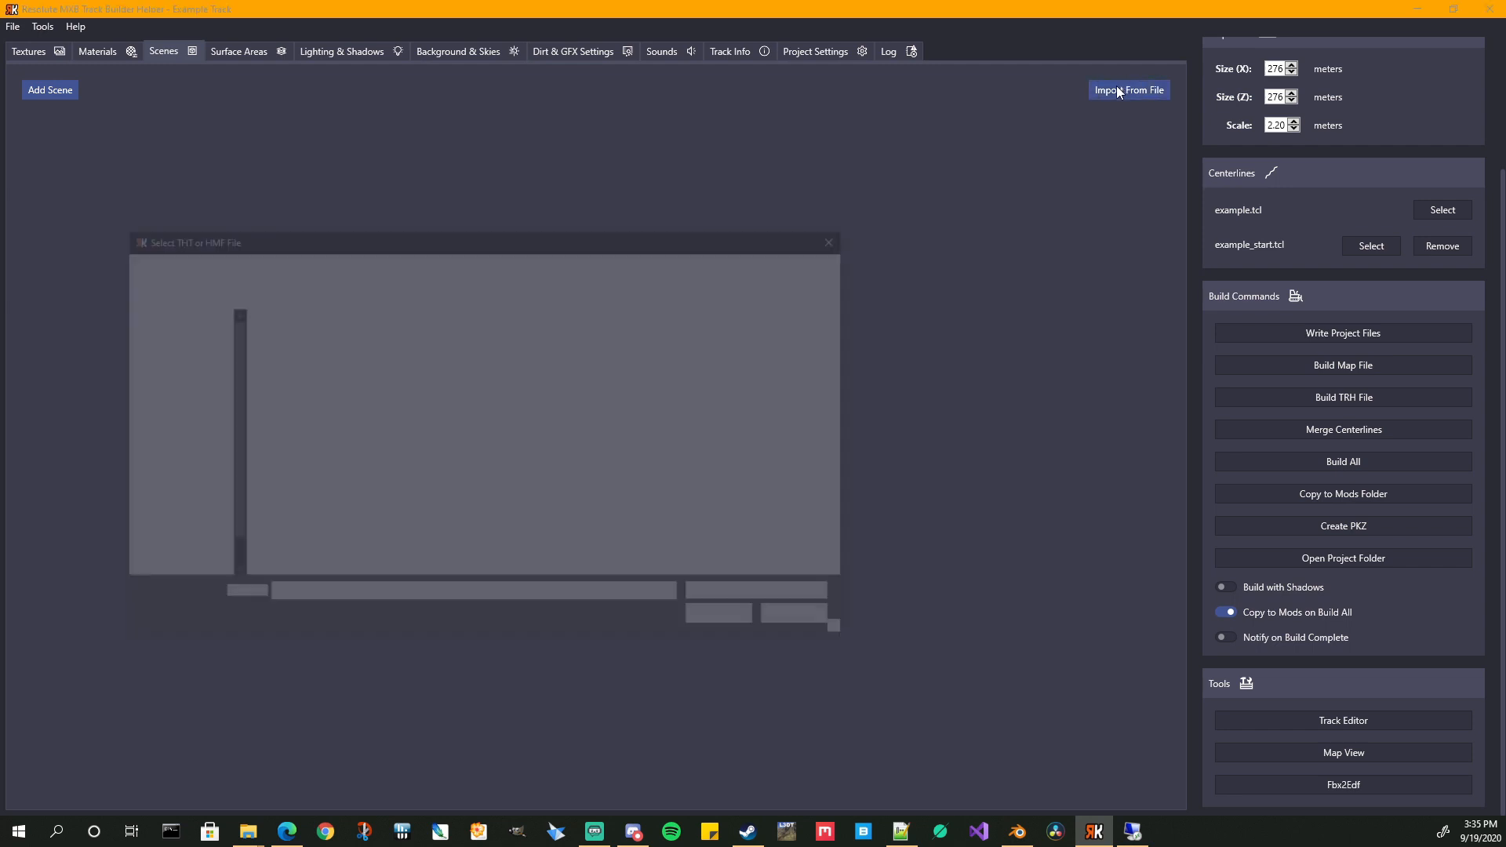
pyautogui.click(627, 265)
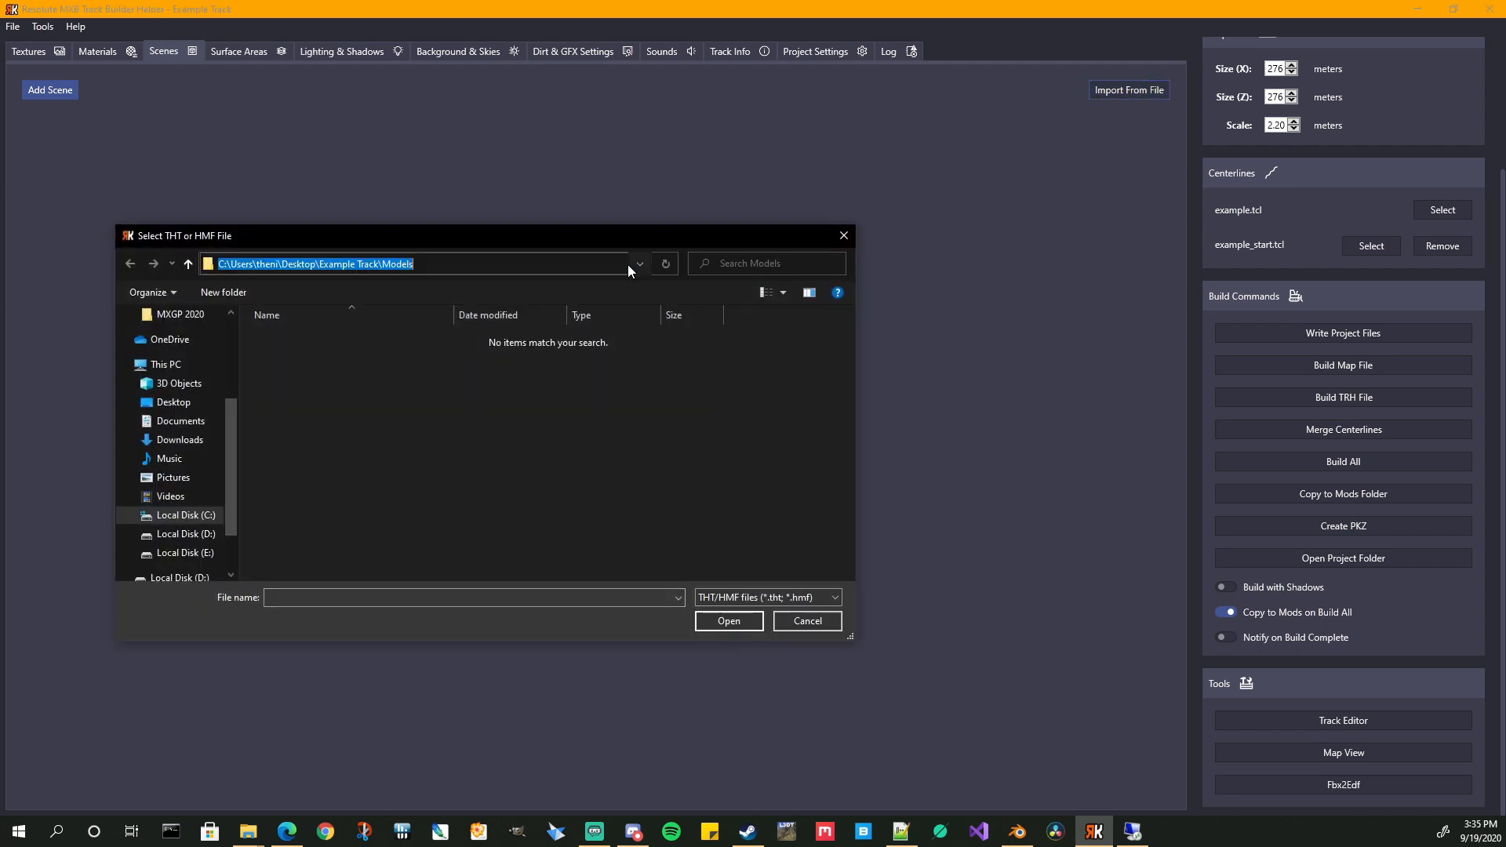
pyautogui.hotkey('ctrl', 'v')
pyautogui.press('Return')
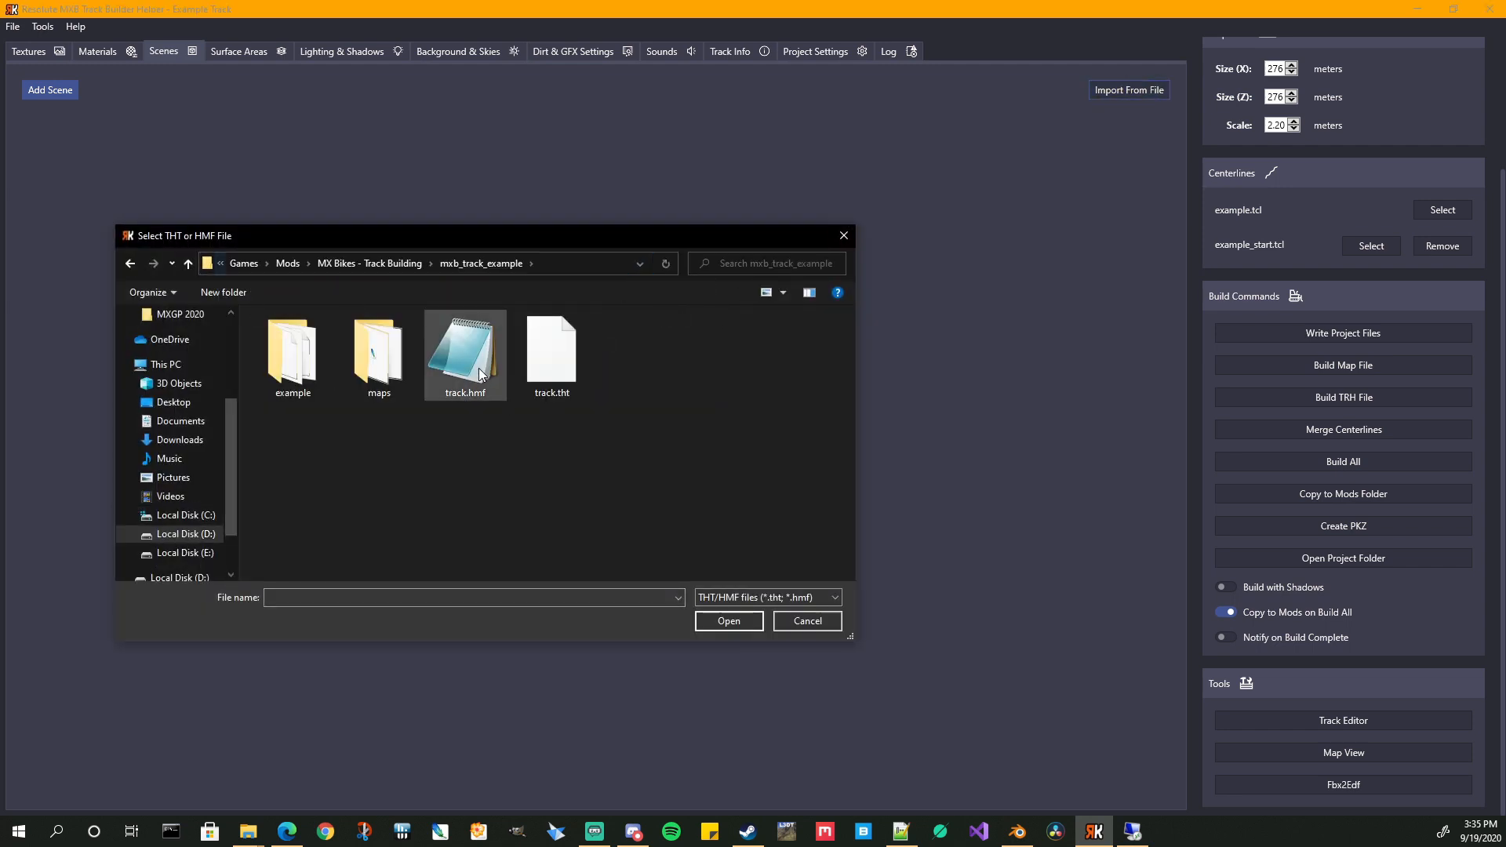
pyautogui.doubleClick(479, 369)
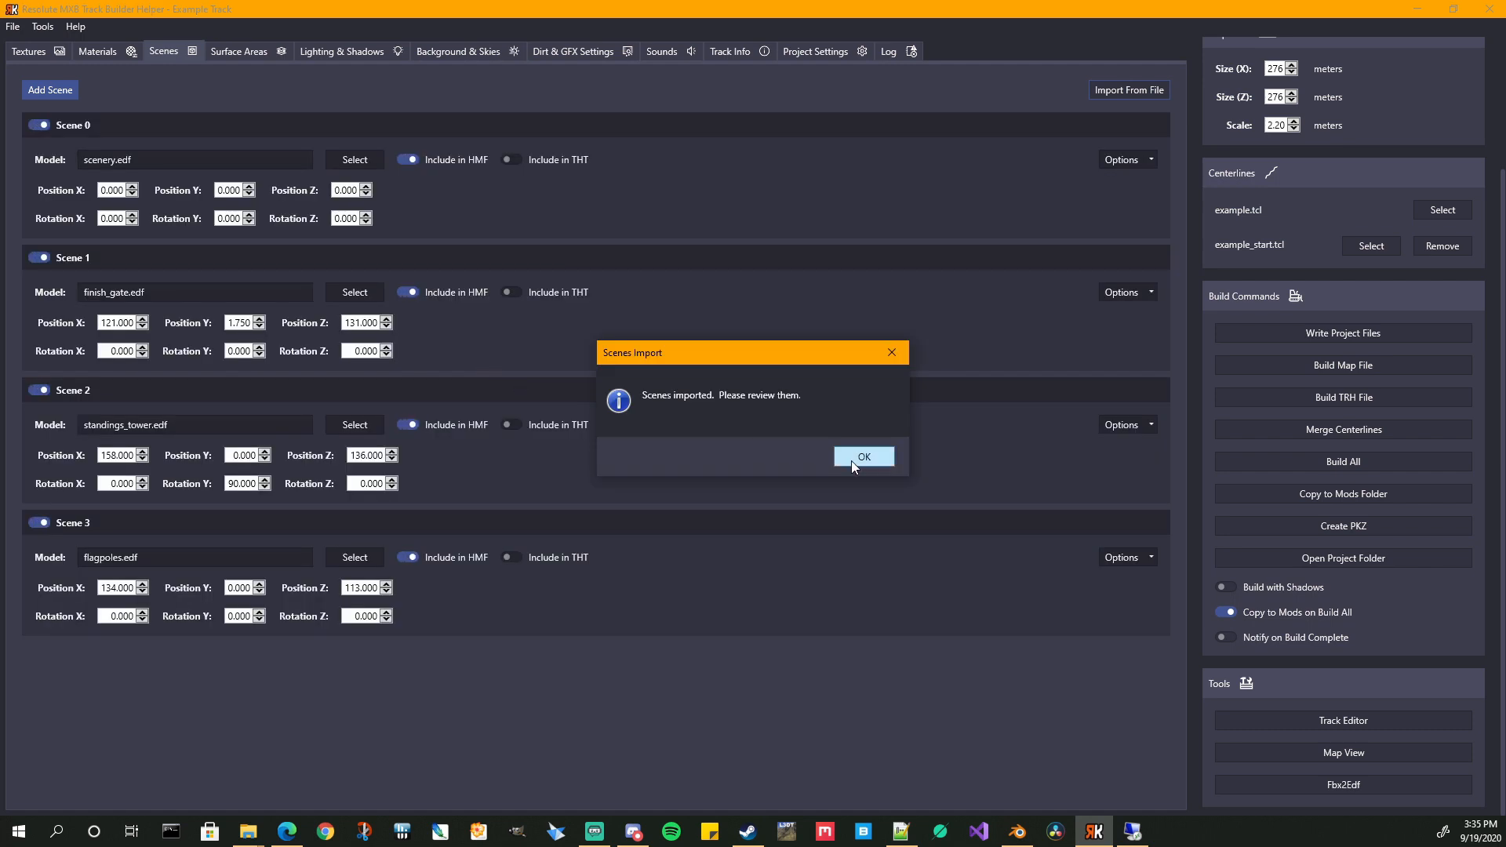
pyautogui.click(850, 458)
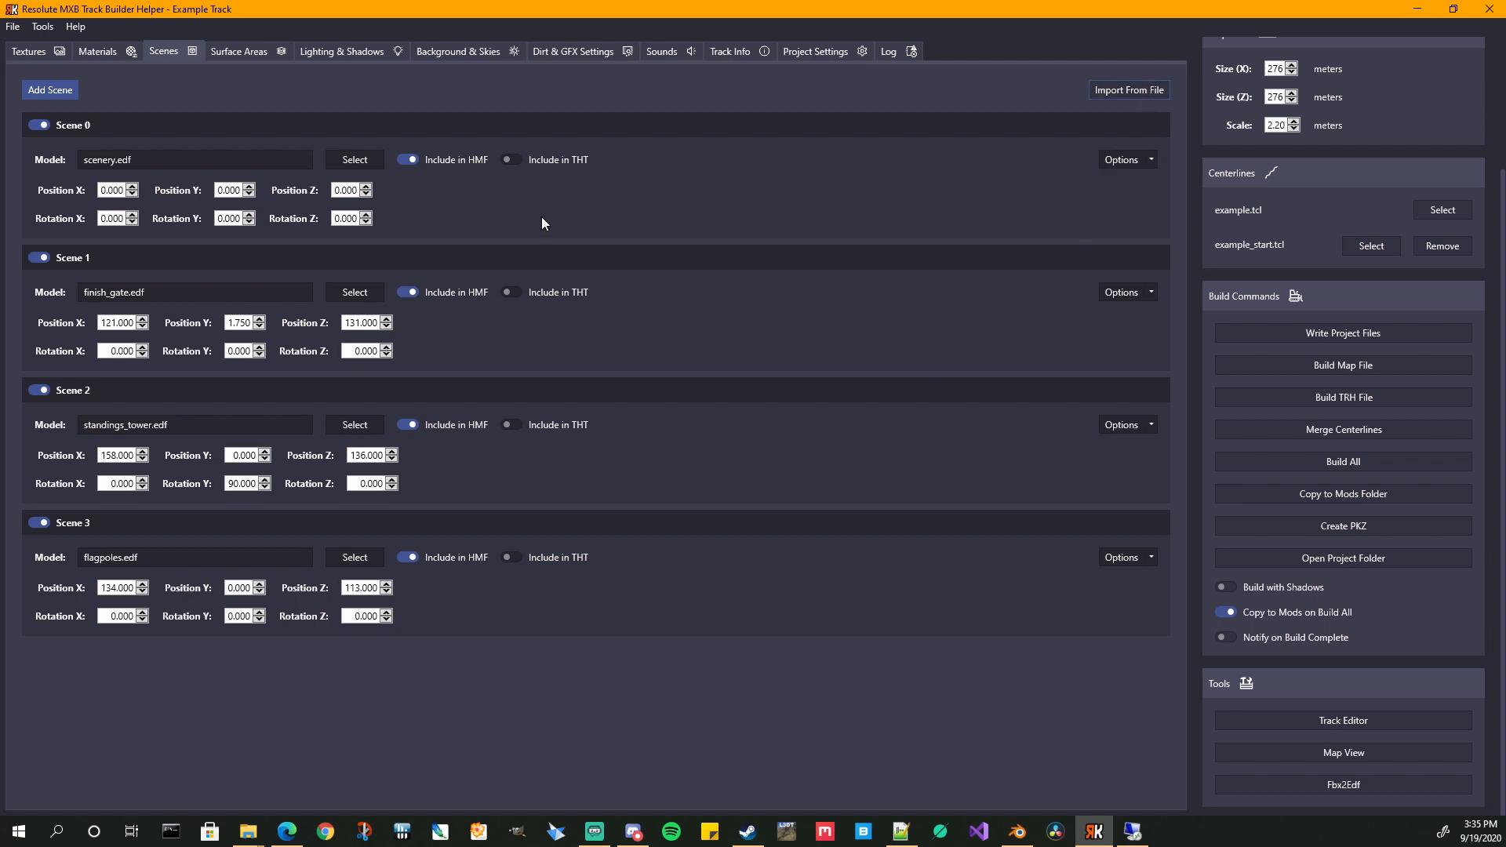
# - Import the scenes from track.tht in the mxb_track_example folder on top of the existing ones
pyautogui.click(1132, 91)
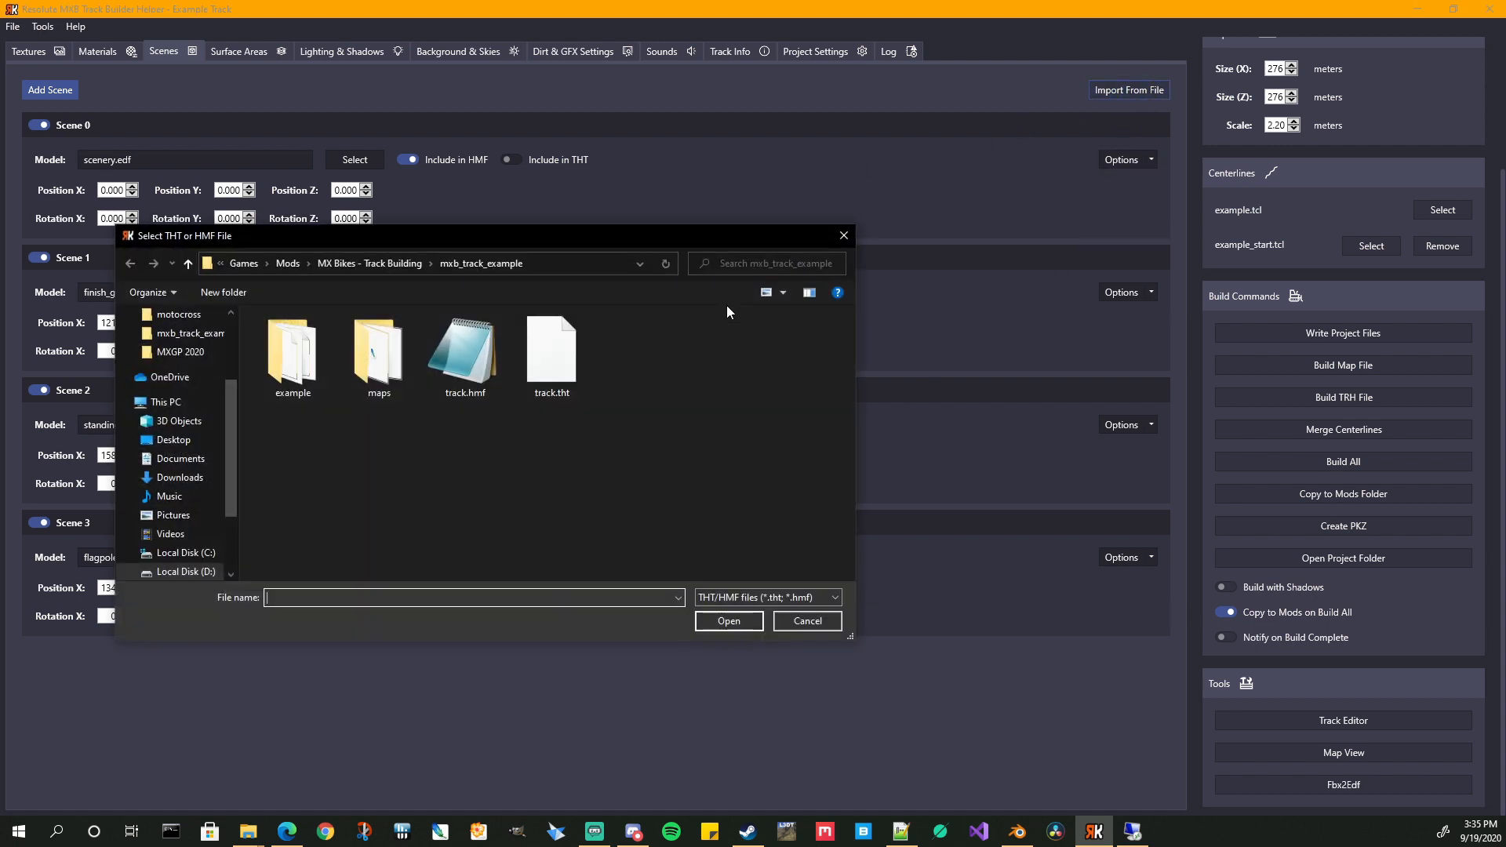
pyautogui.click(559, 367)
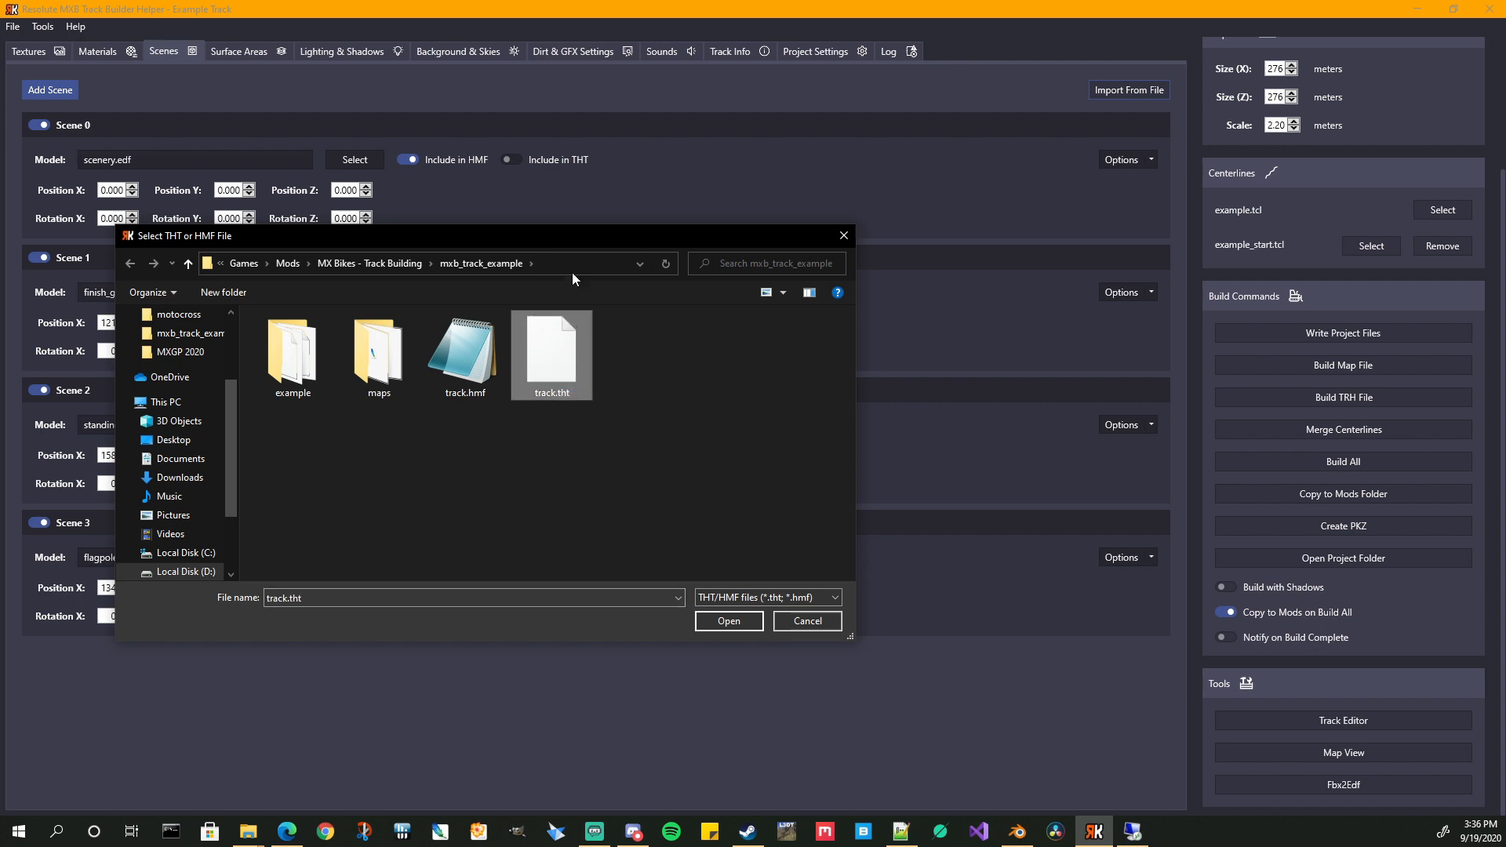
pyautogui.moveTo(566, 242); pyautogui.dragTo(943, 288)
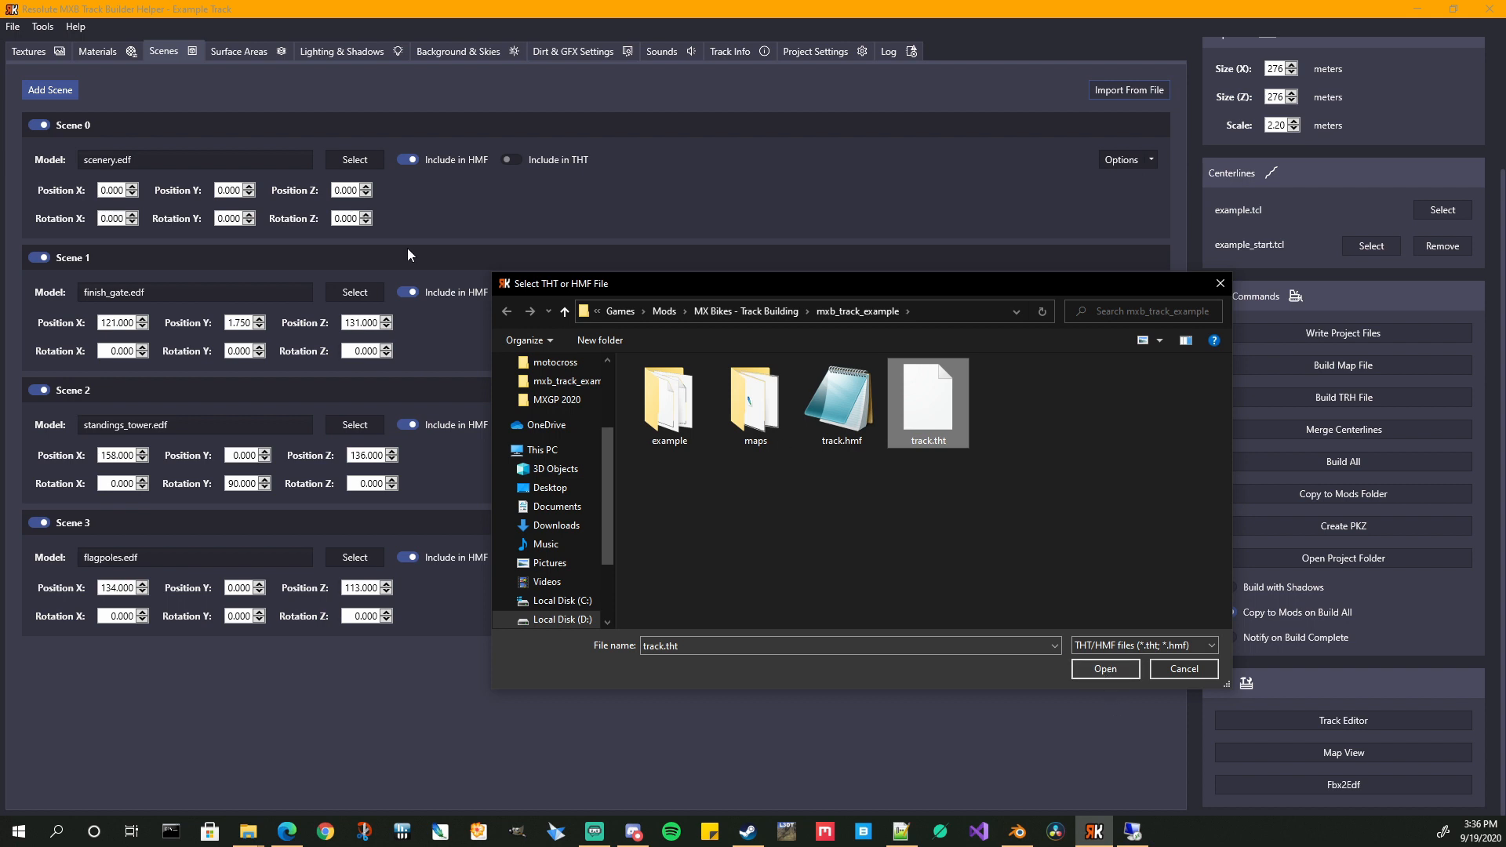
pyautogui.click(1106, 670)
pyautogui.click(865, 457)
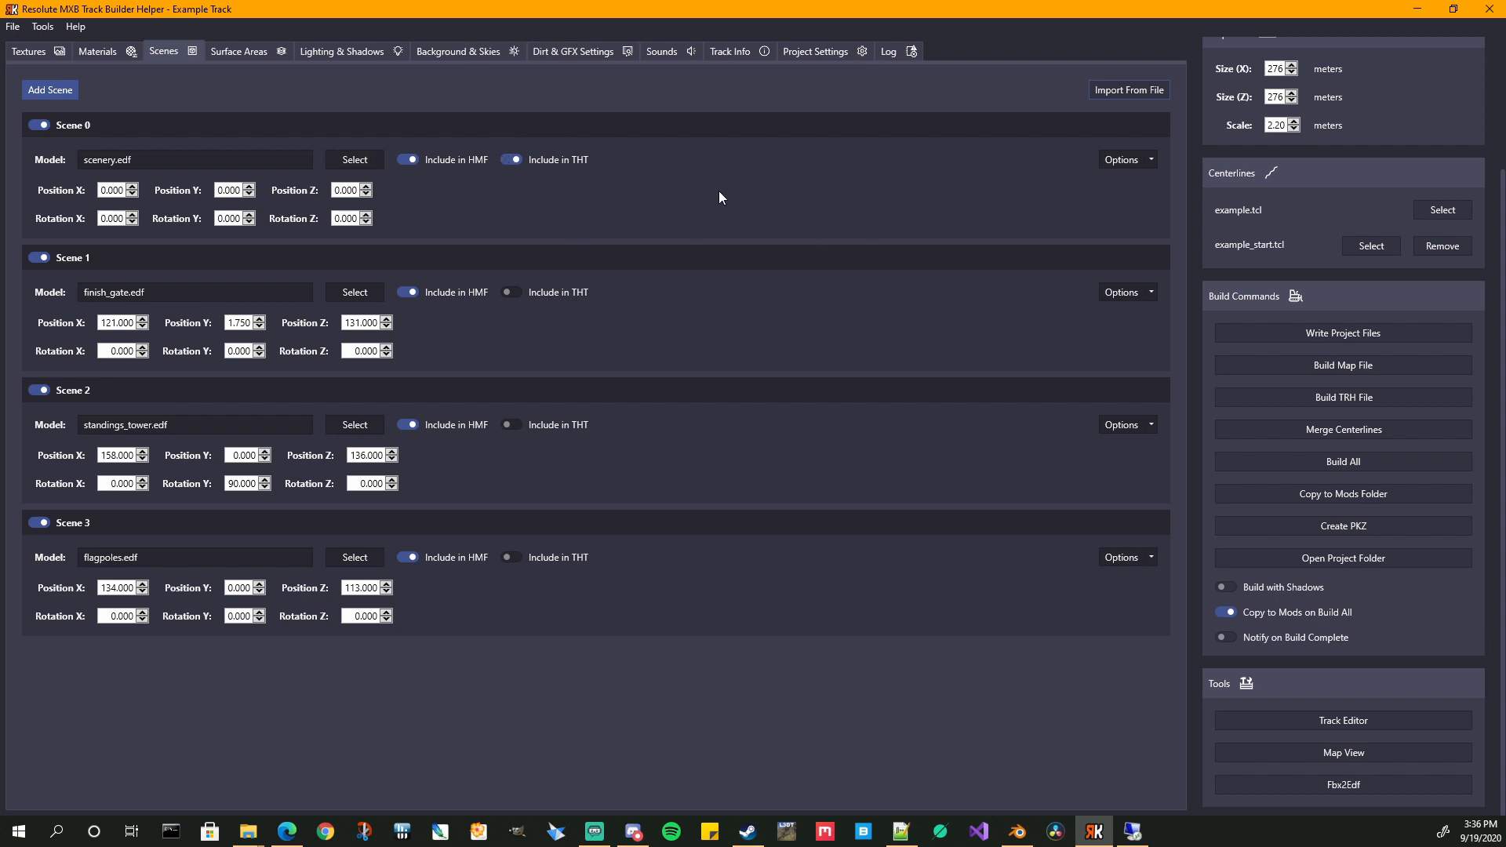
# - Remove the scenery.edf scene from the project
pyautogui.click(1152, 160)
pyautogui.click(1137, 328)
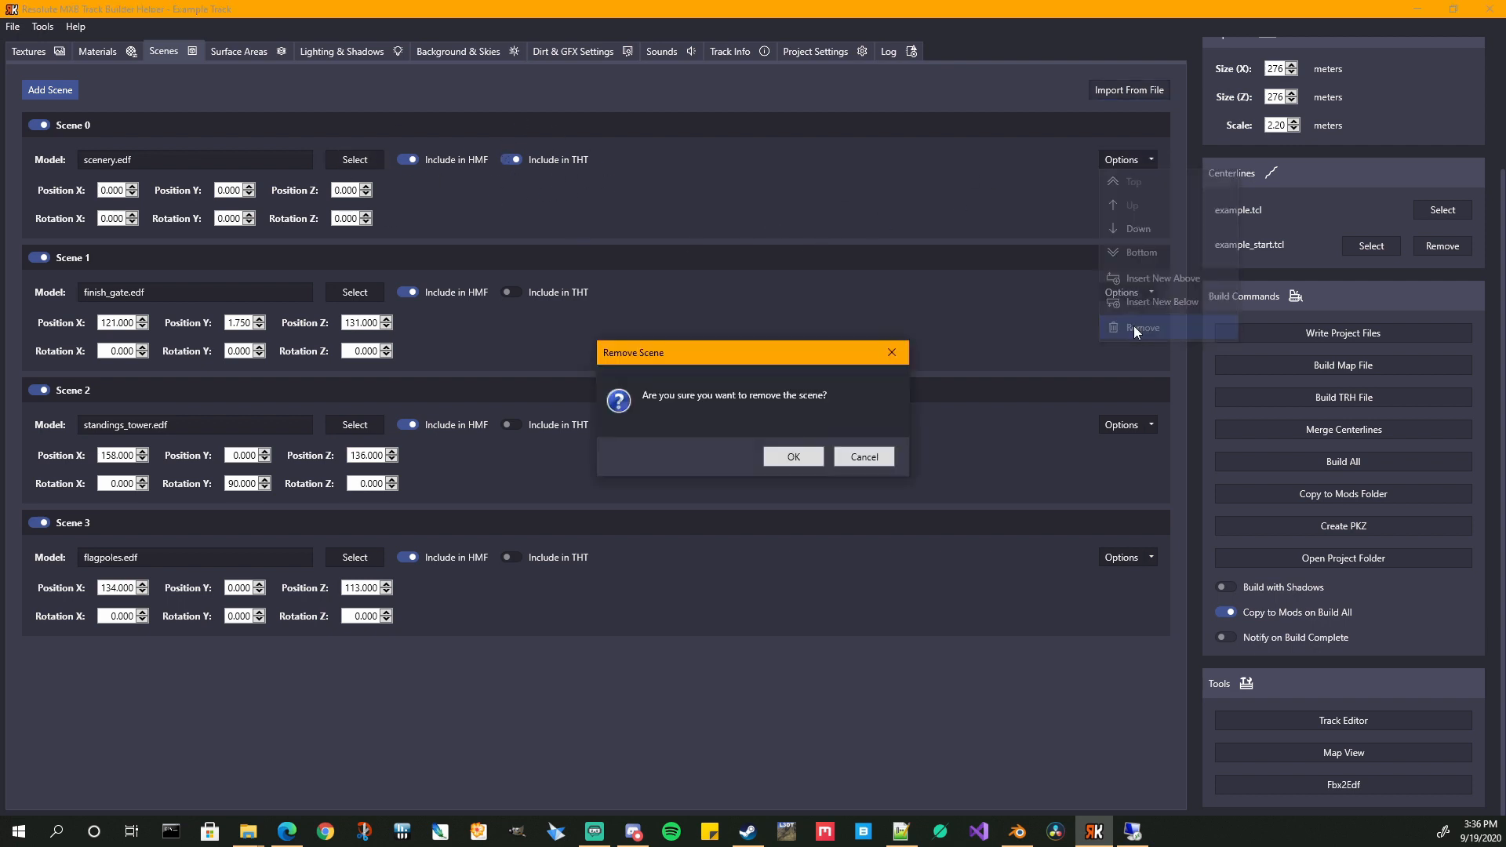
pyautogui.click(796, 456)
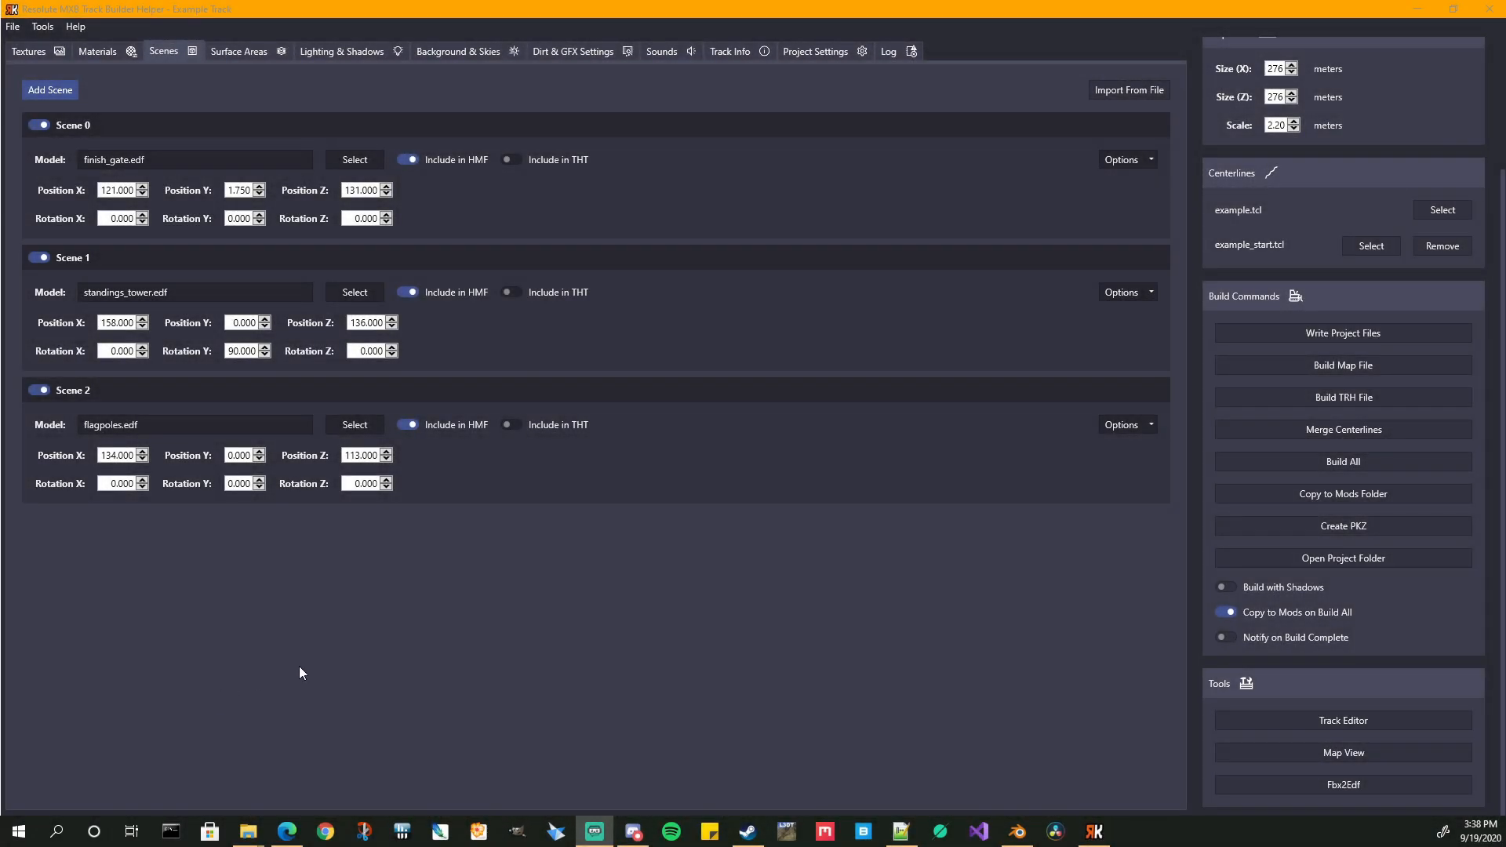
# - Add an off-track area to the project's surface areas
pyautogui.click(242, 50)
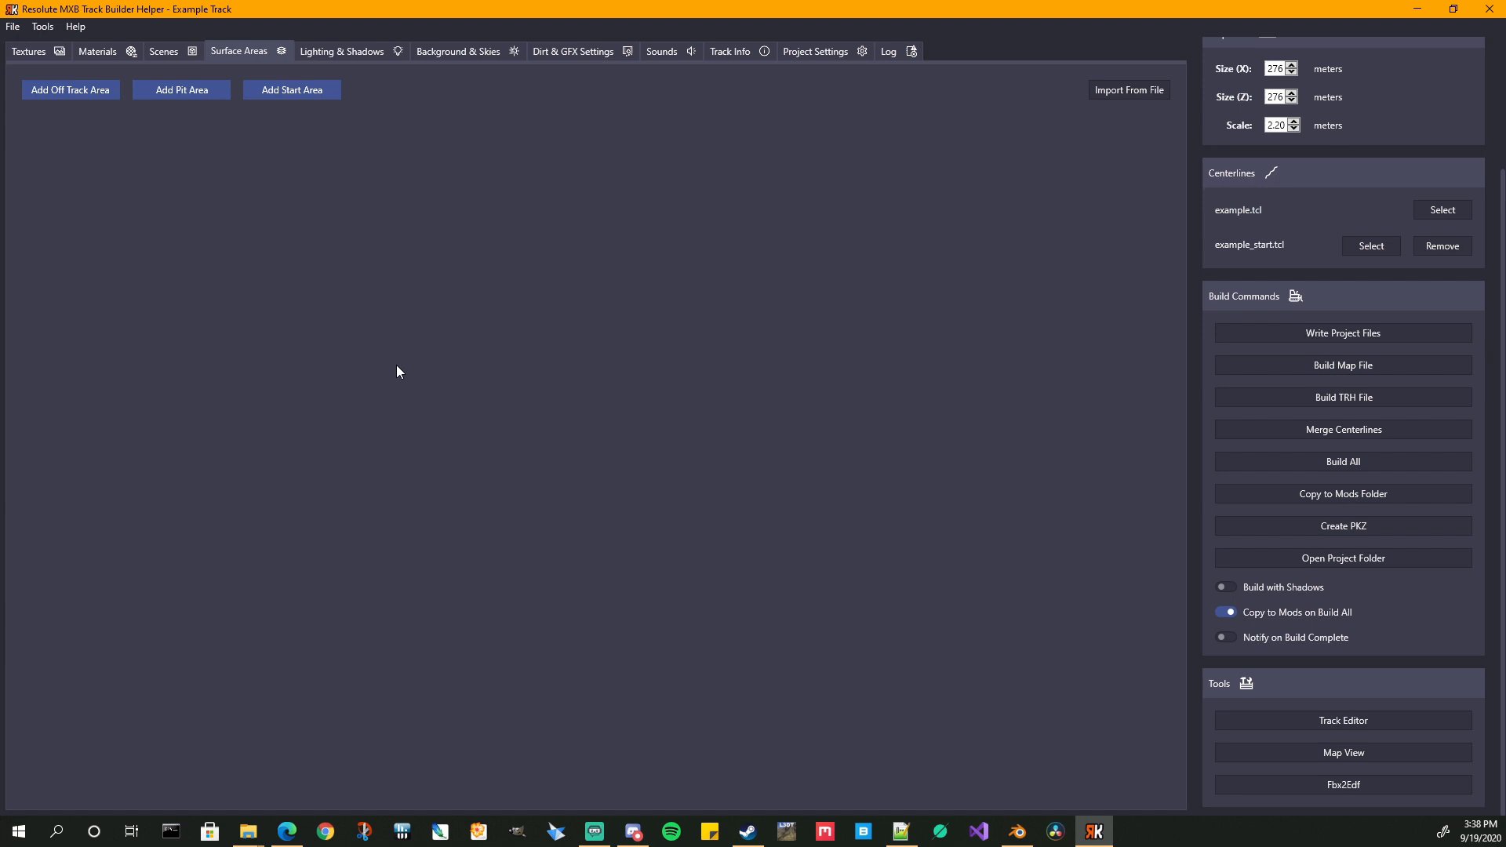
pyautogui.click(81, 95)
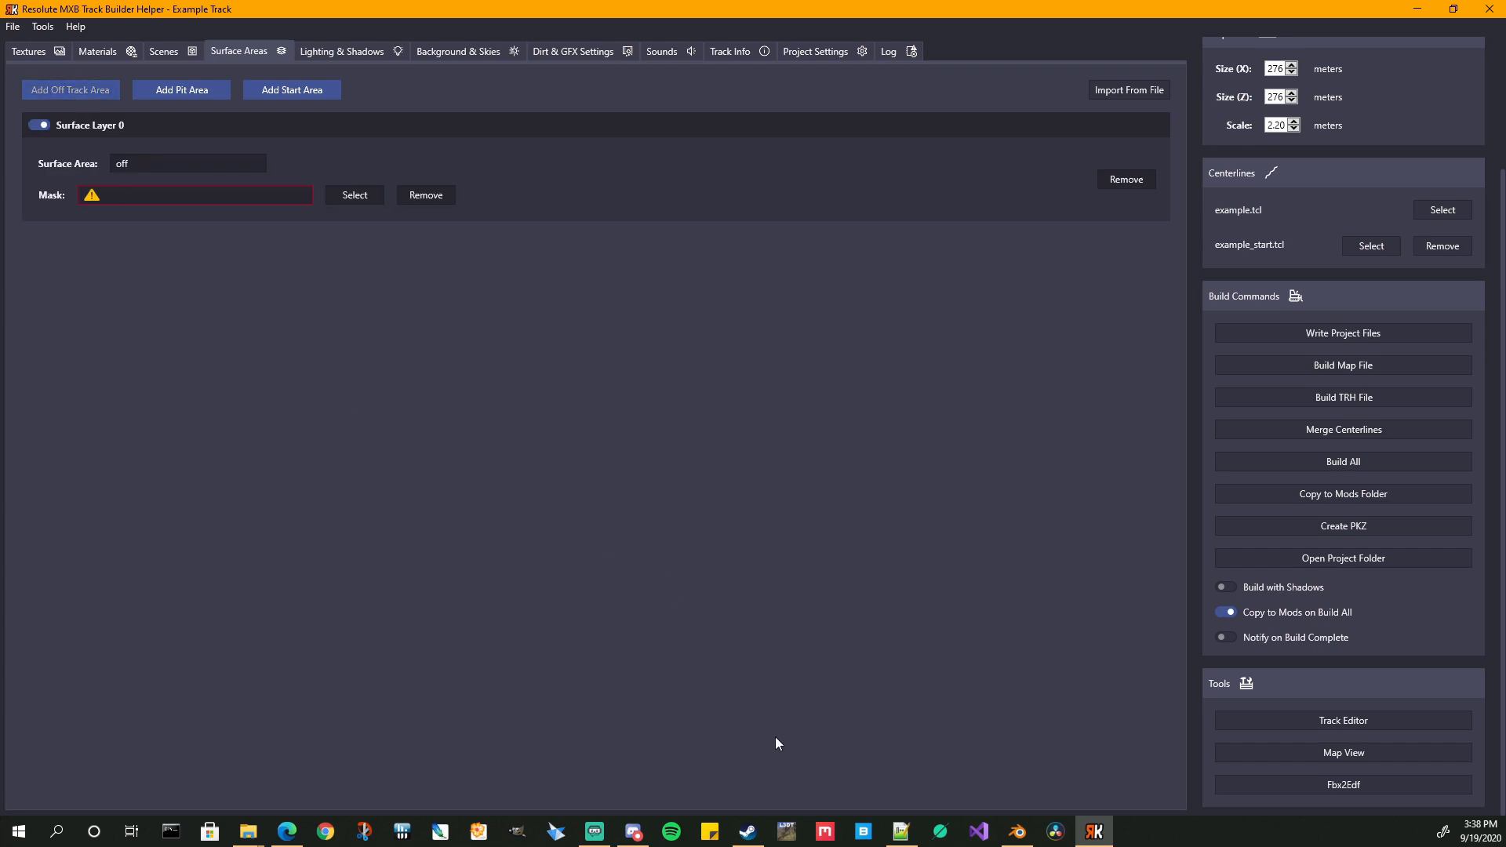
# - In Notepad++, examine the surface layer entries and their masks in the example track's track.tht
pyautogui.click(902, 831)
pyautogui.scroll(7, 886, 477)
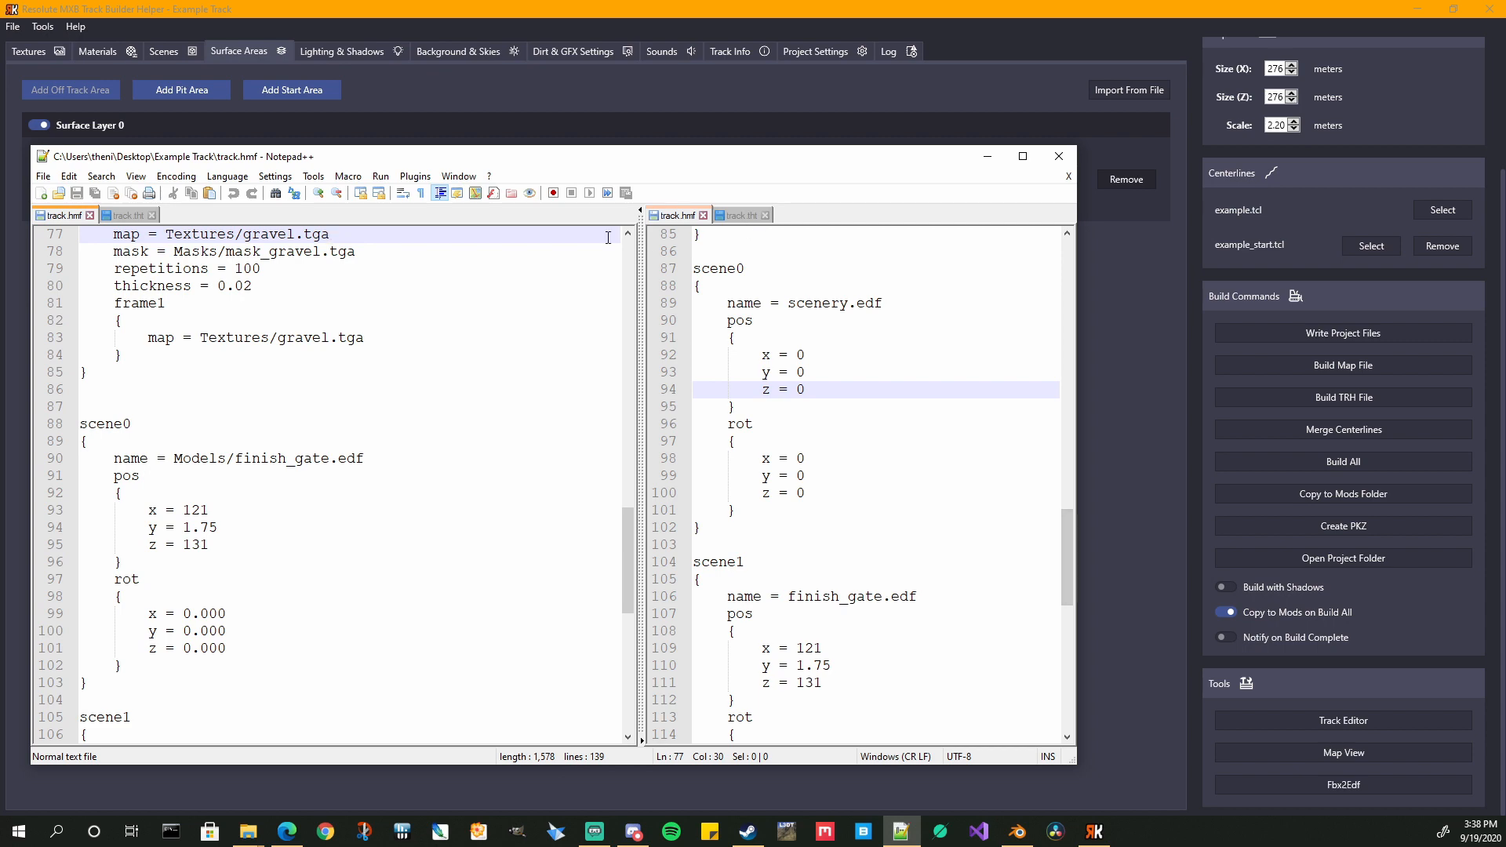
pyautogui.click(742, 215)
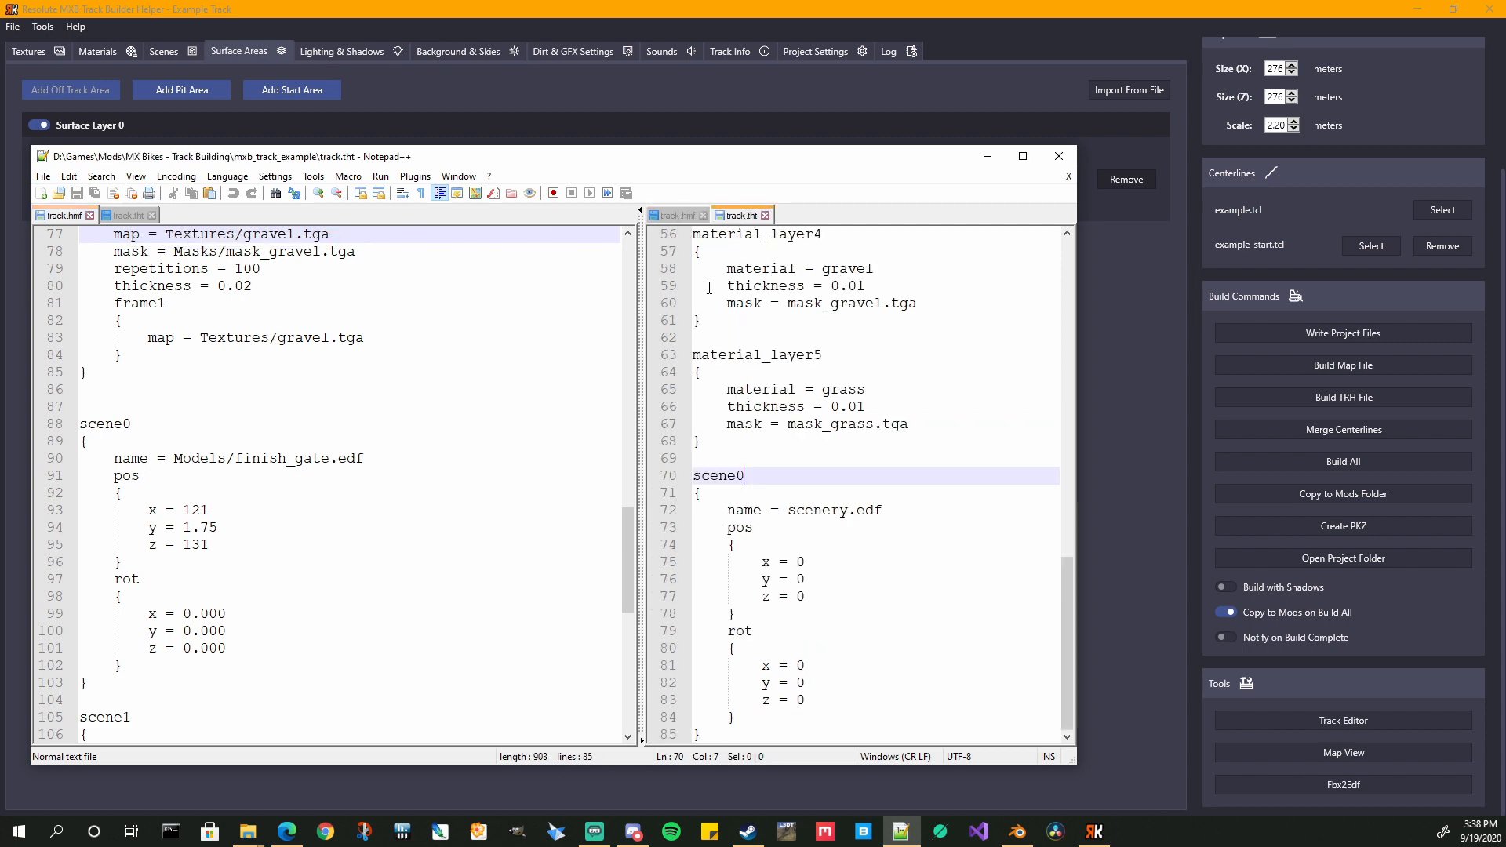
pyautogui.moveTo(639, 414); pyautogui.dragTo(474, 414)
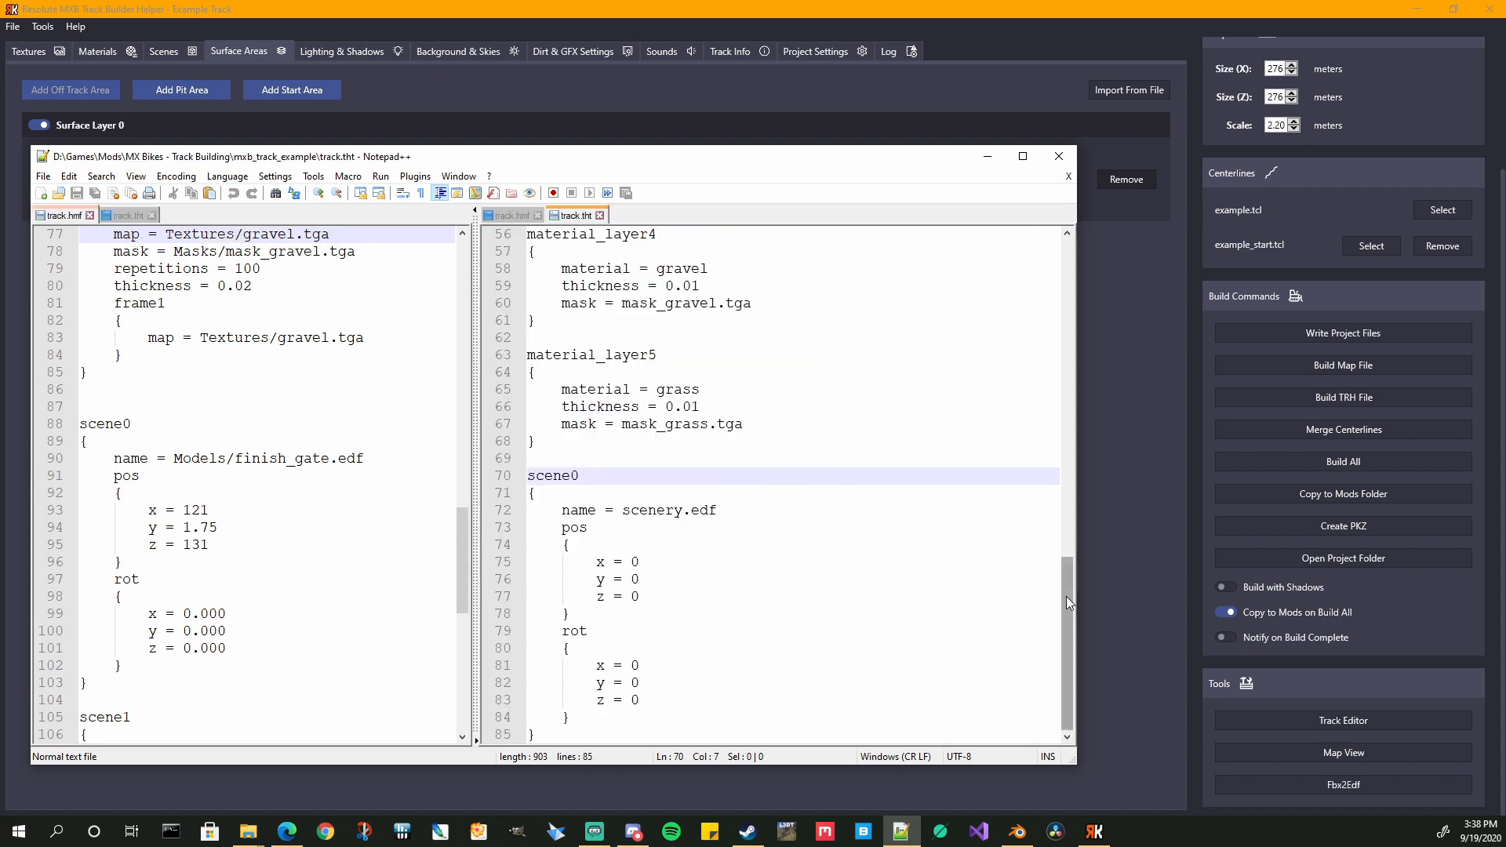
pyautogui.moveTo(1066, 596); pyautogui.dragTo(1039, 242)
pyautogui.scroll(-1, 784, 431)
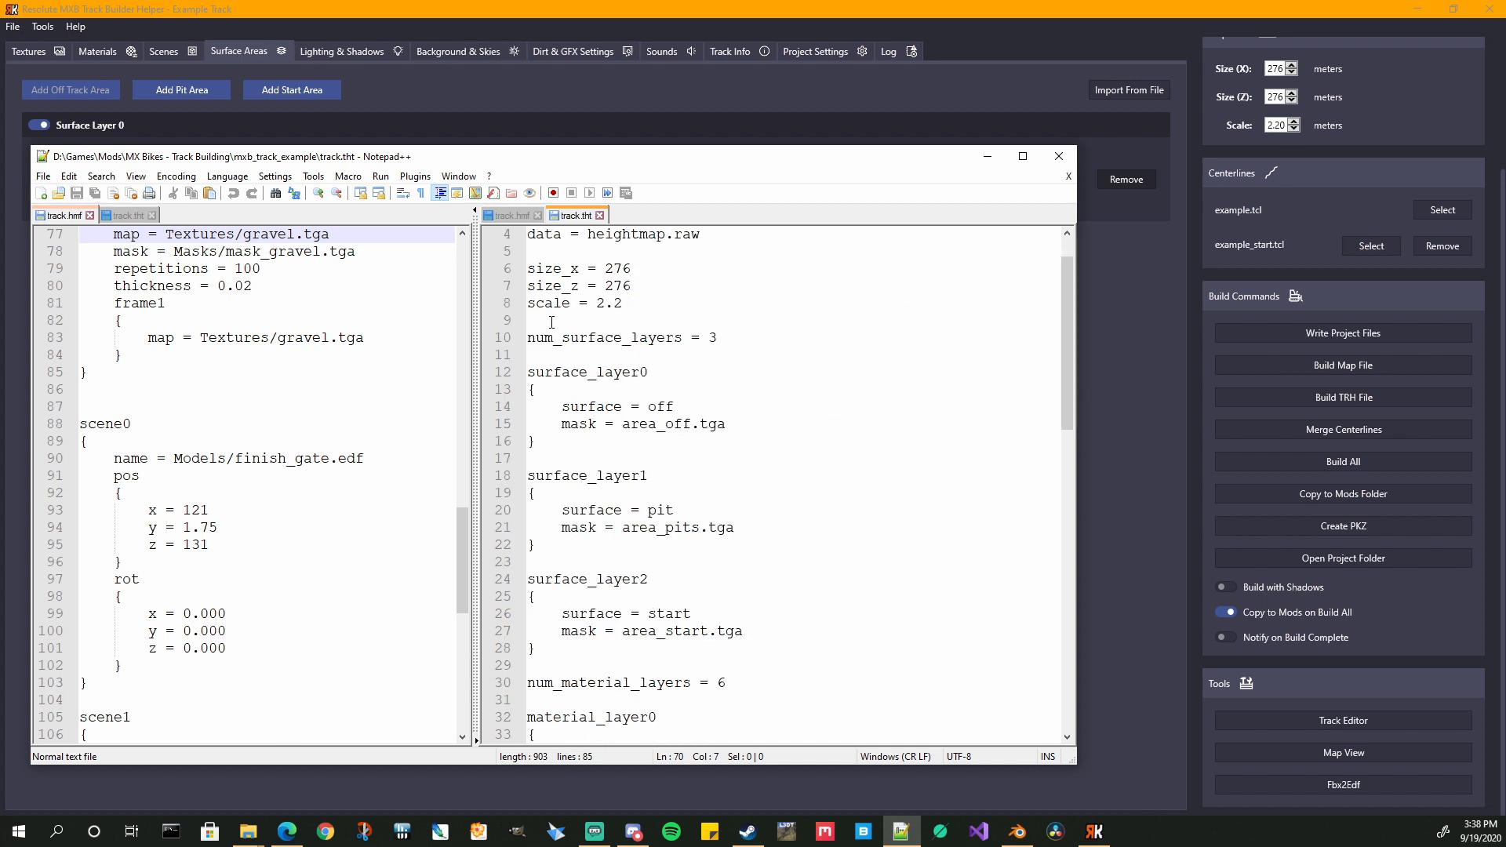
pyautogui.moveTo(533, 341); pyautogui.dragTo(536, 441)
pyautogui.scroll(-2, 798, 445)
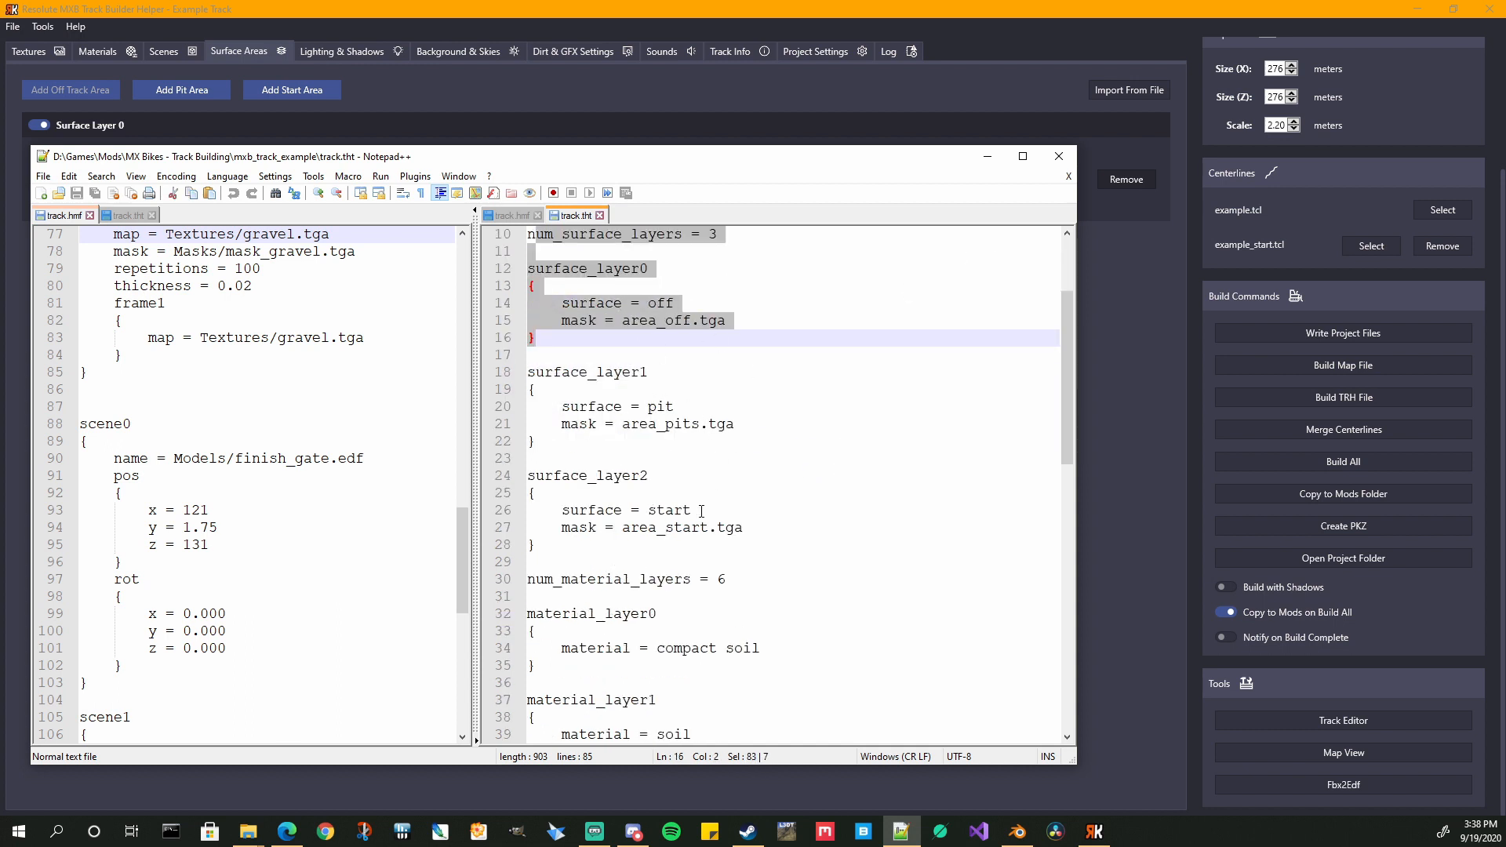
pyautogui.scroll(1, 925, 598)
pyautogui.click(912, 596)
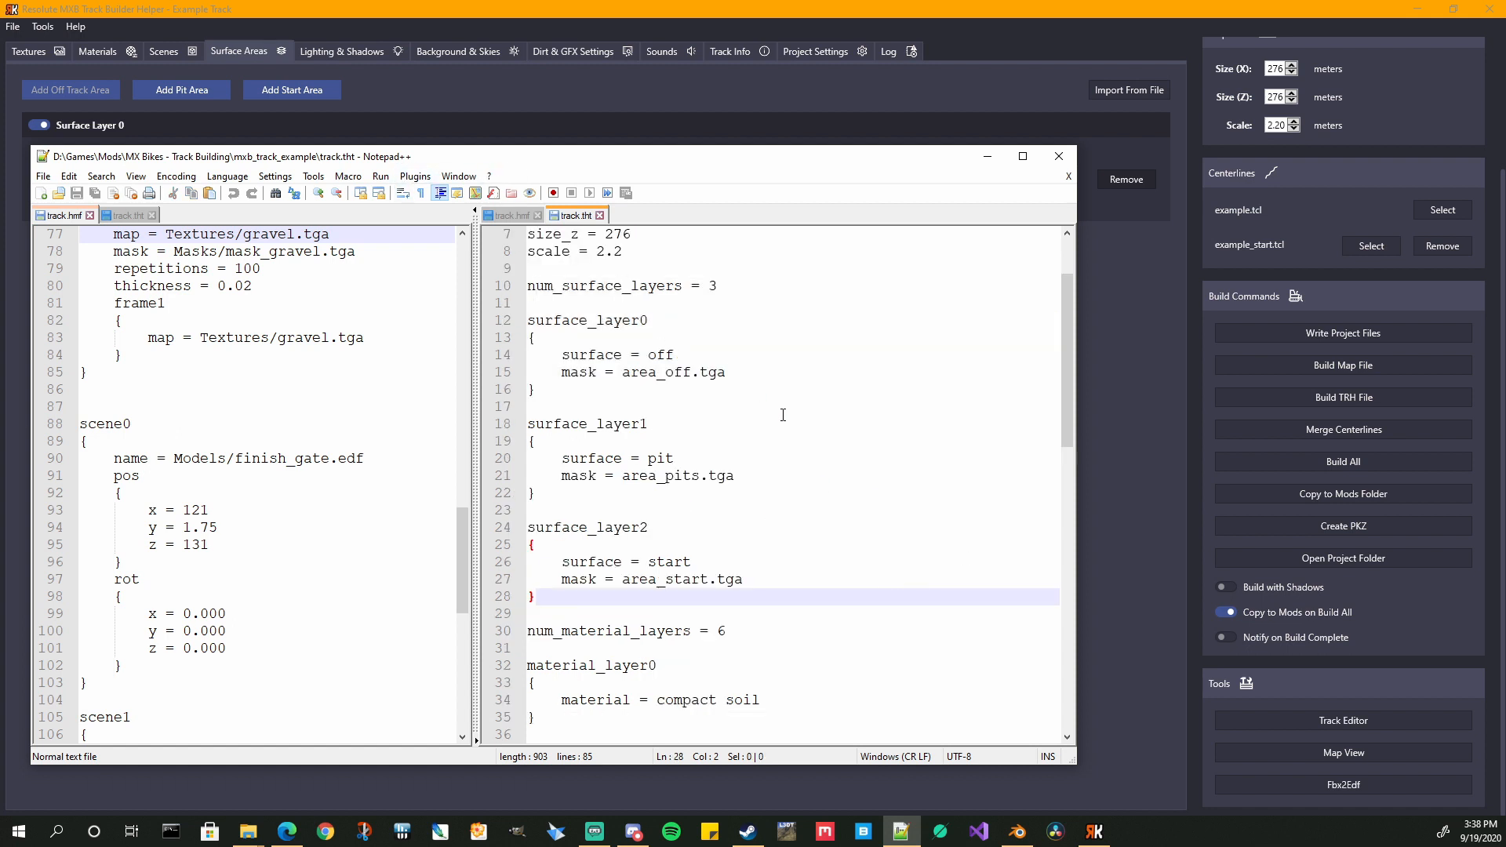
# - Back in the track builder, assign area_off.tga as the mask of the off-track surface layer
pyautogui.click(73, 92)
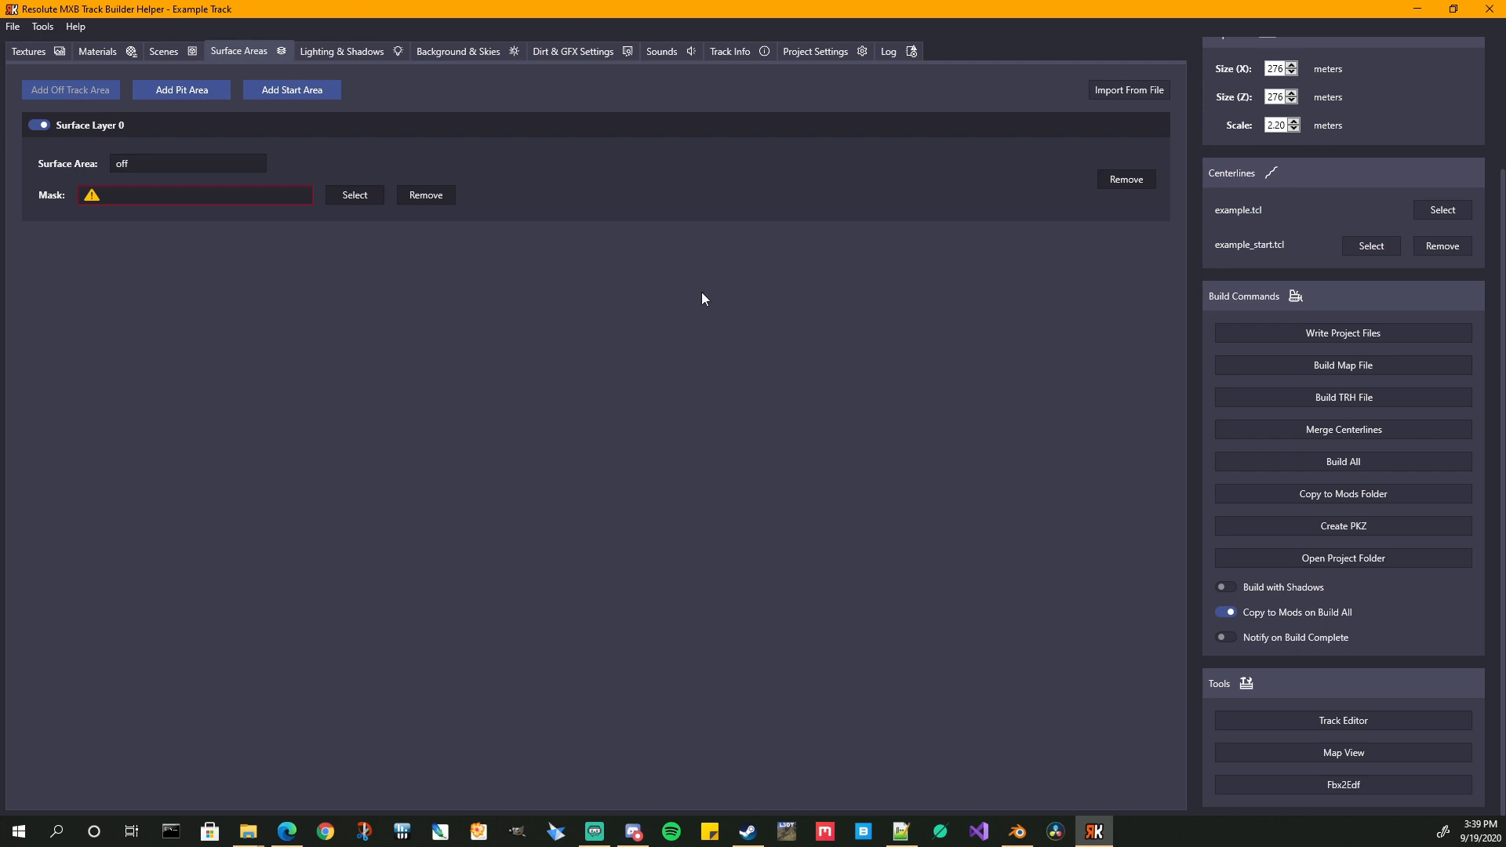
pyautogui.click(368, 195)
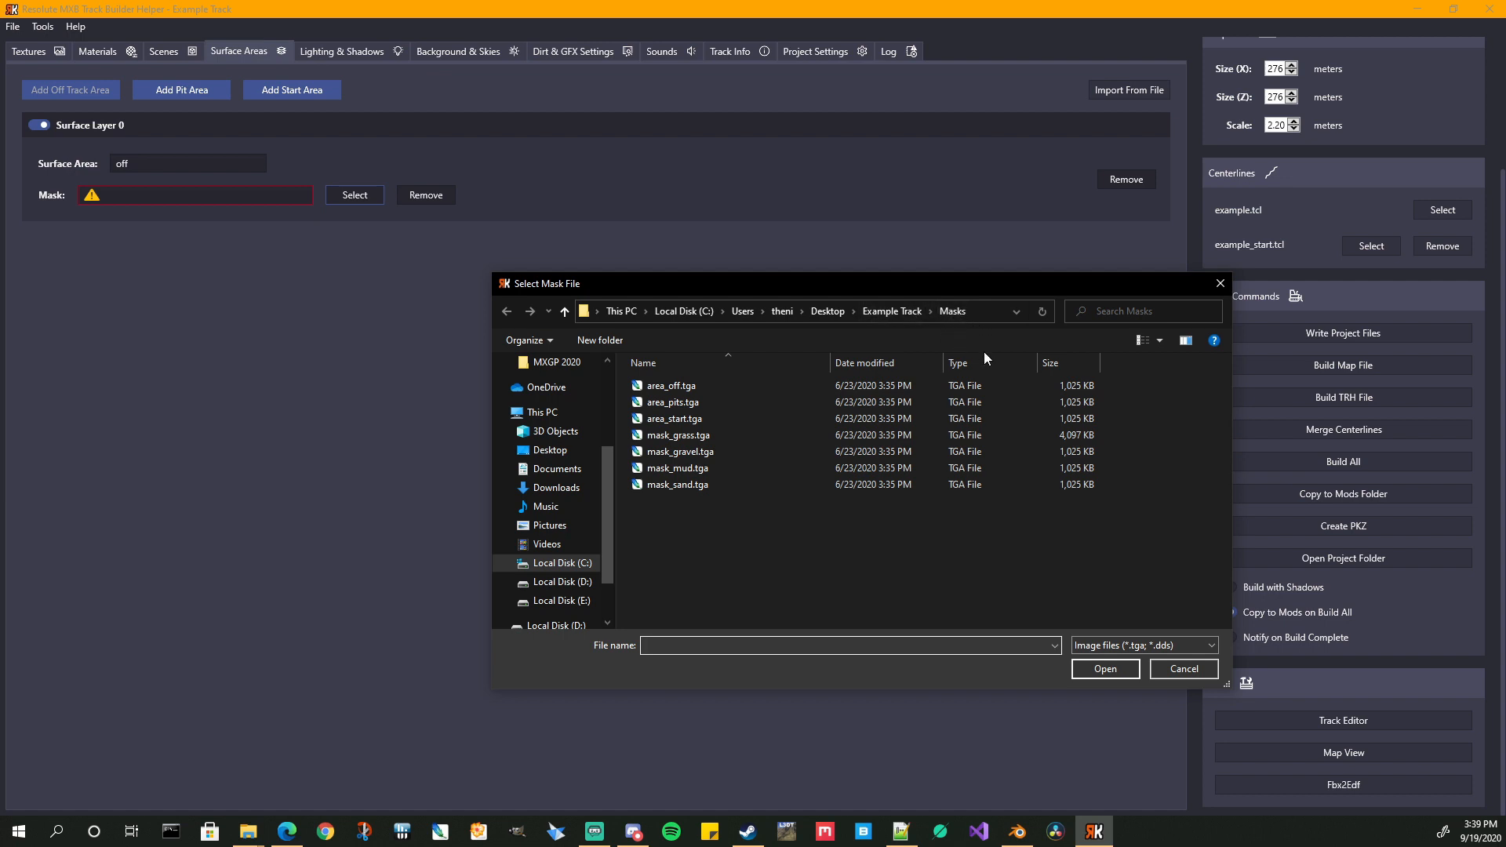
pyautogui.doubleClick(674, 386)
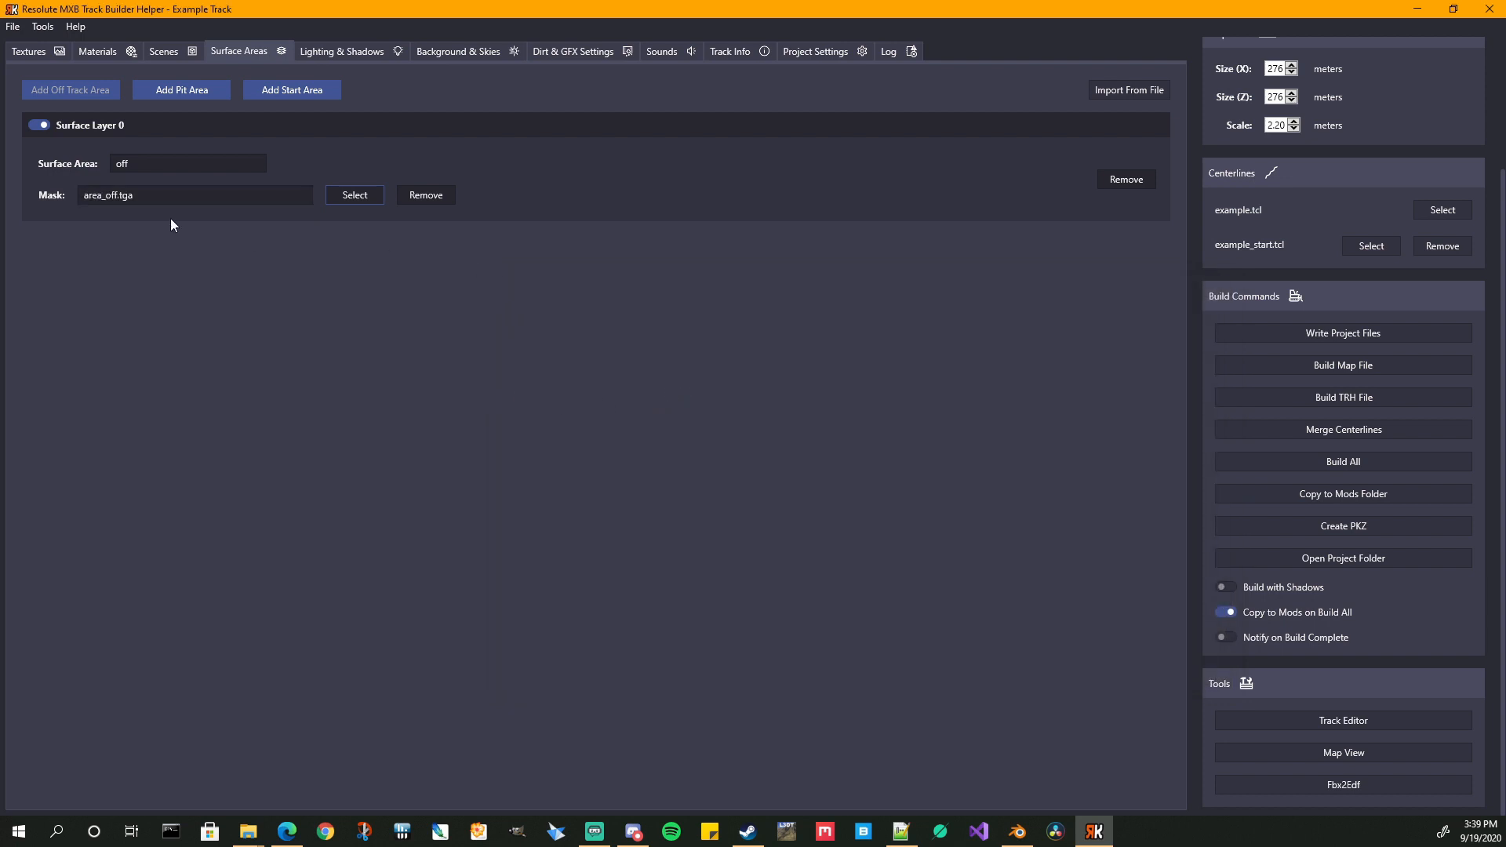
# - Add a pit area with the mask area_pits.tga and a start area with the mask area_start.tga
pyautogui.click(182, 91)
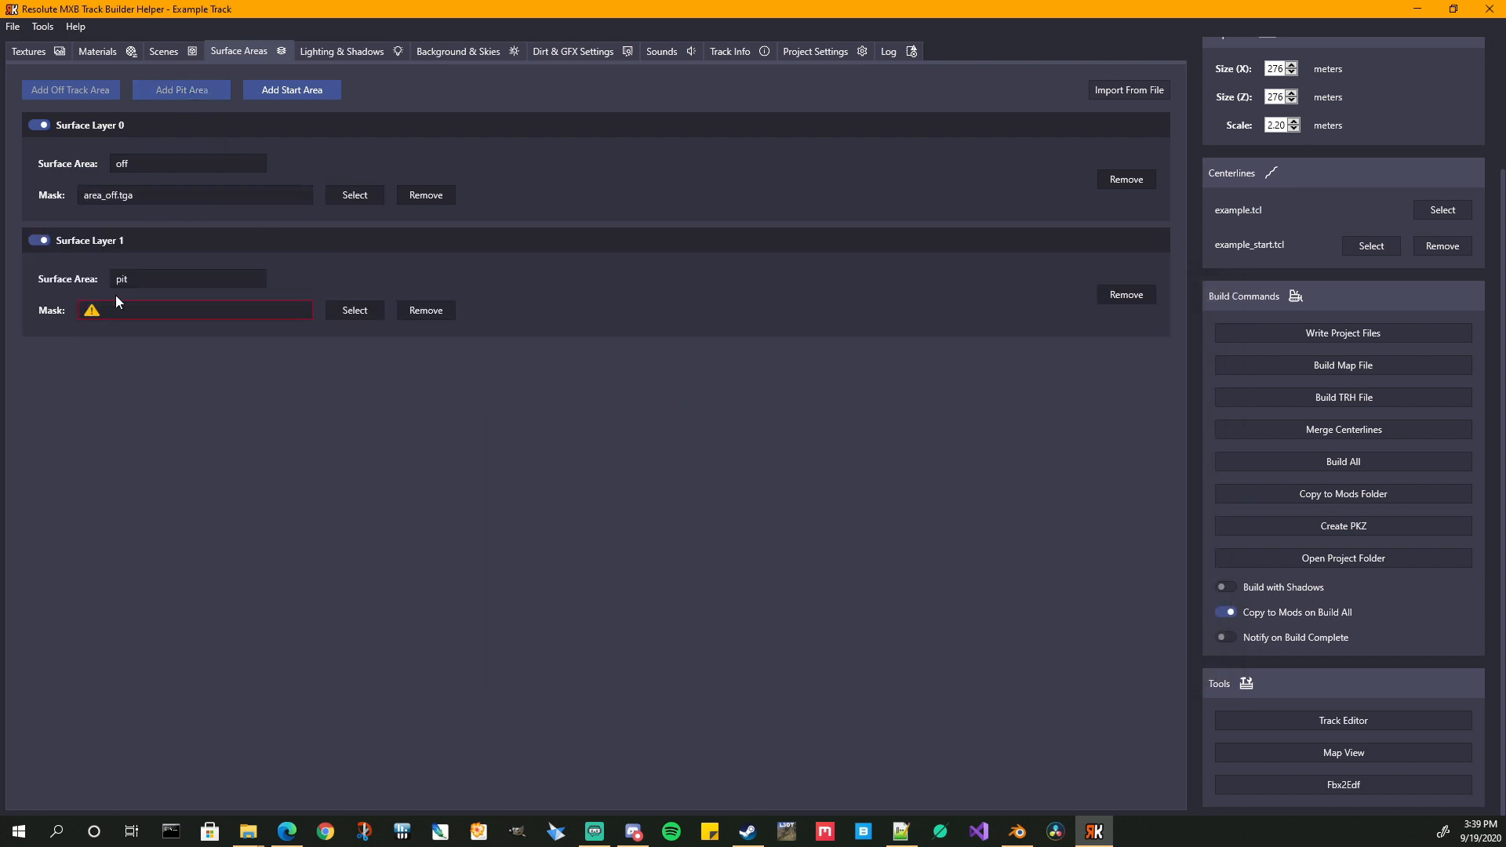
pyautogui.click(349, 311)
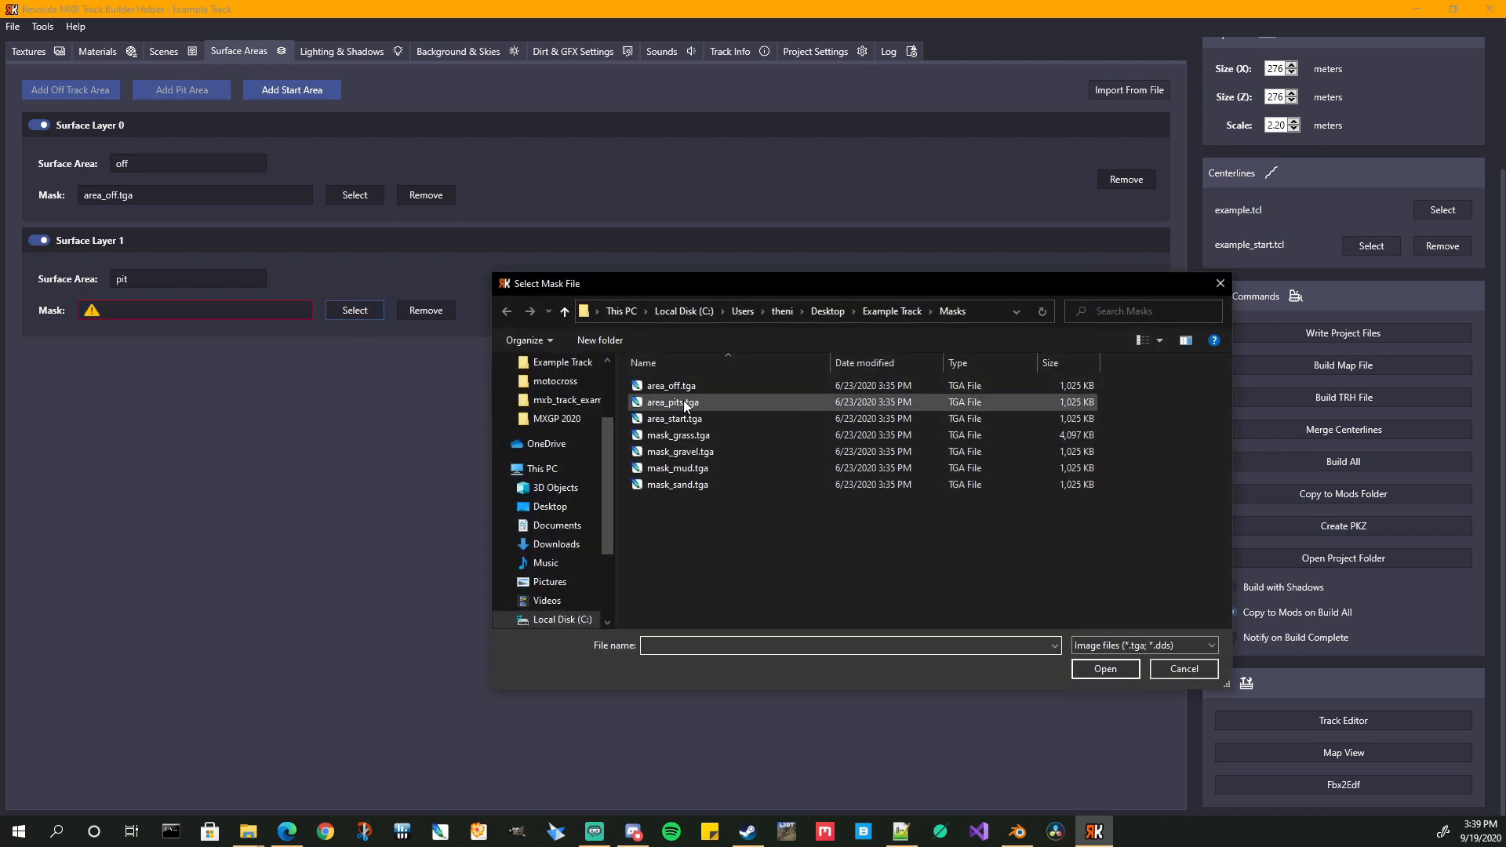
pyautogui.doubleClick(684, 403)
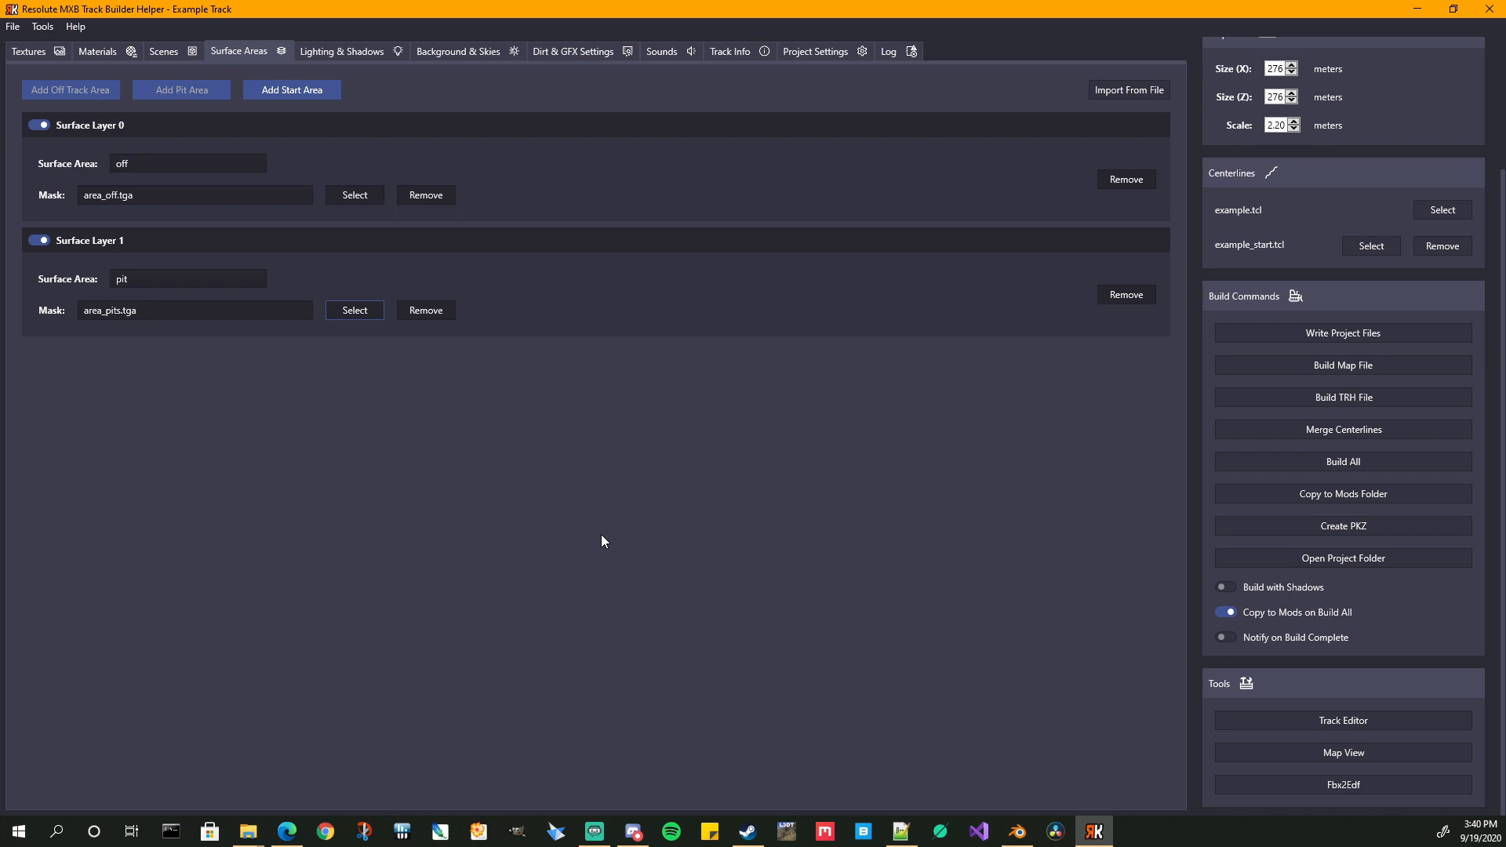
pyautogui.click(303, 93)
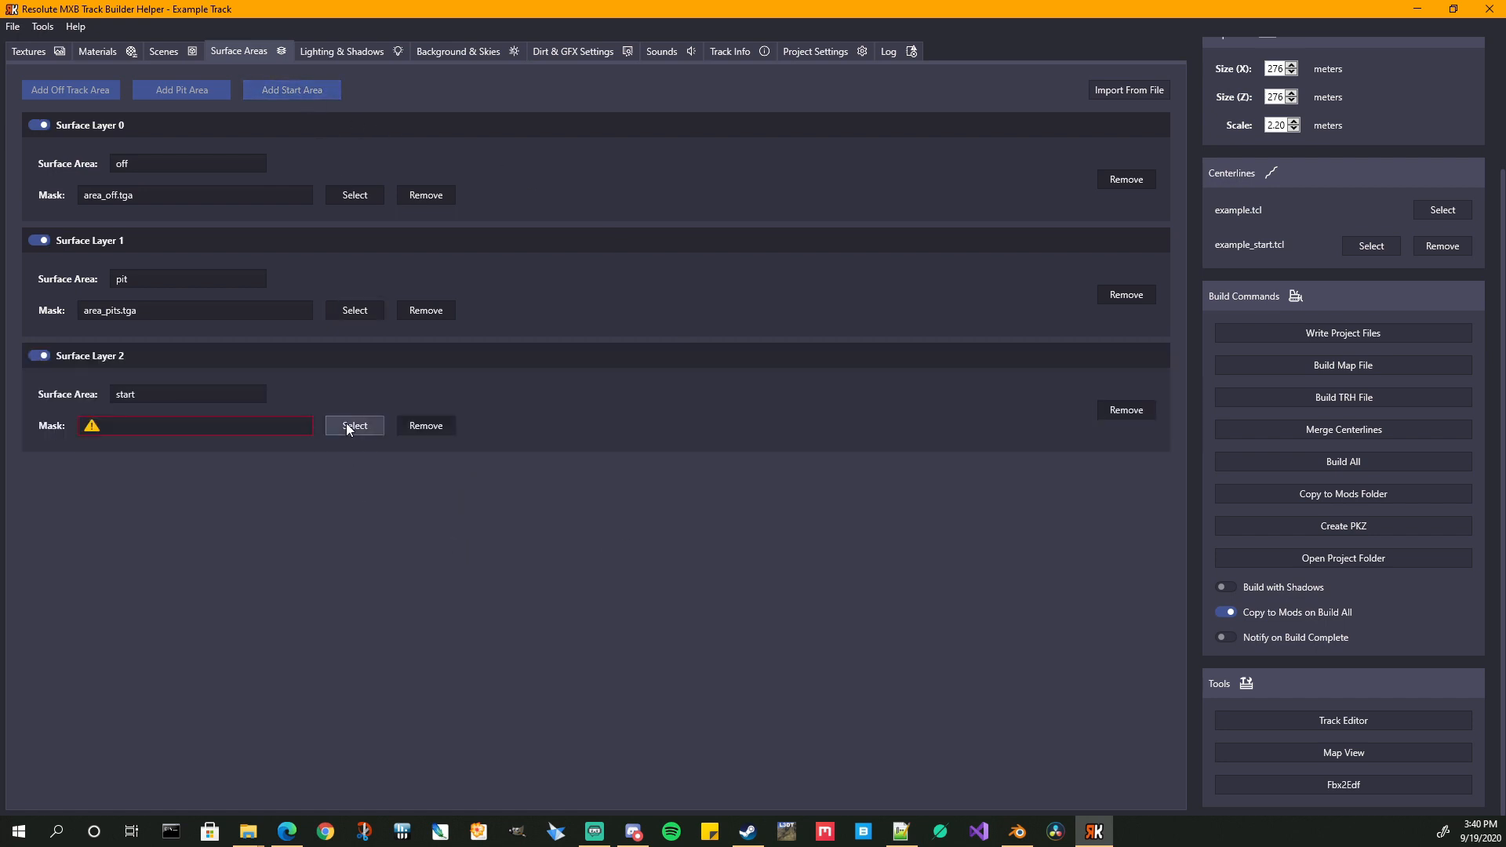
pyautogui.click(349, 428)
pyautogui.doubleClick(679, 421)
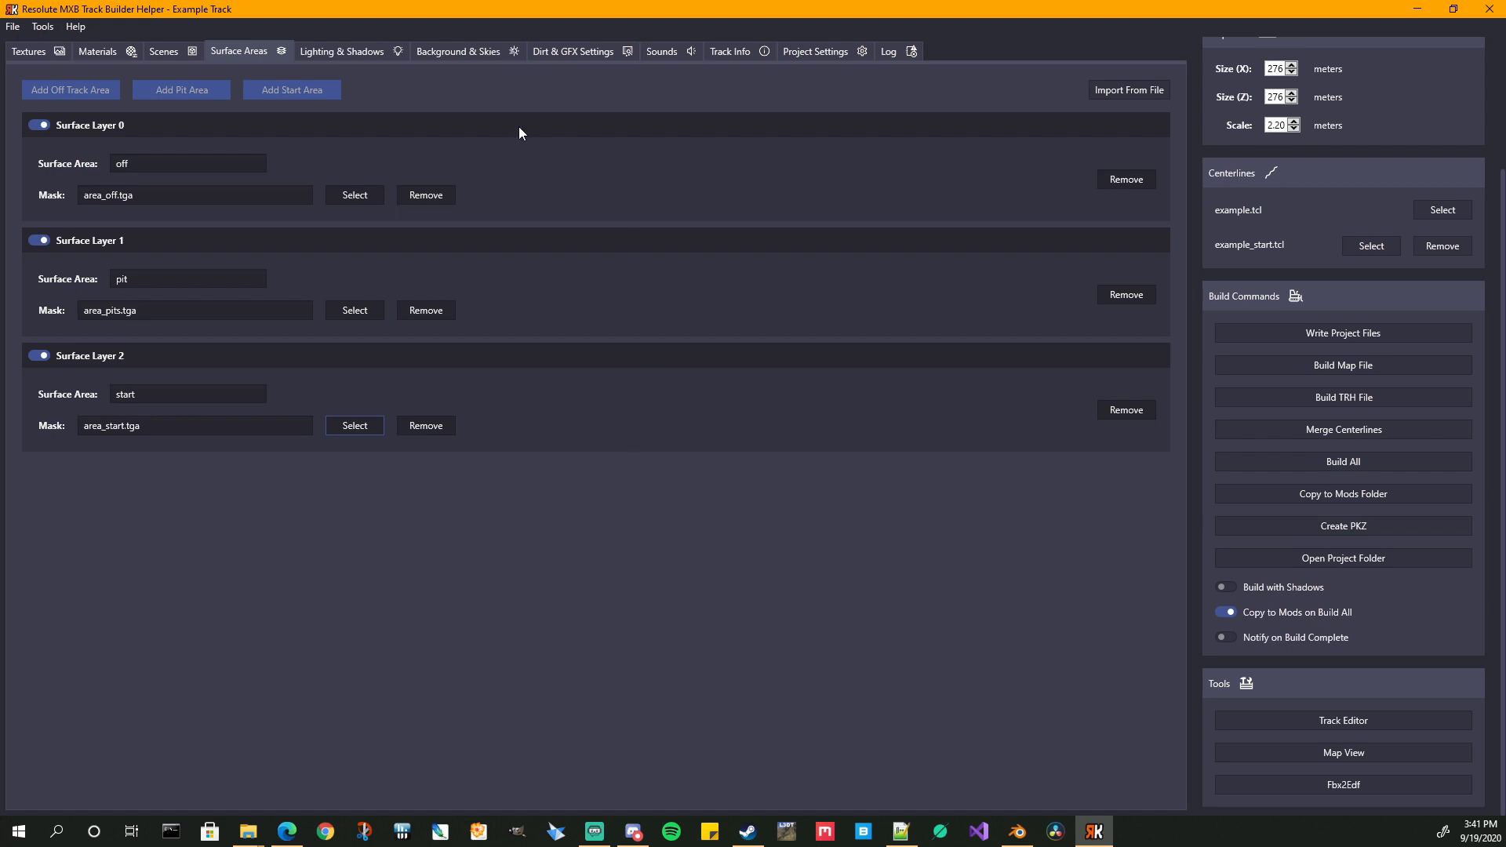
# - Import the surface areas from track.tht in the mxb_track_example folder, replacing the existing ones, and save the project
pyautogui.click(1142, 93)
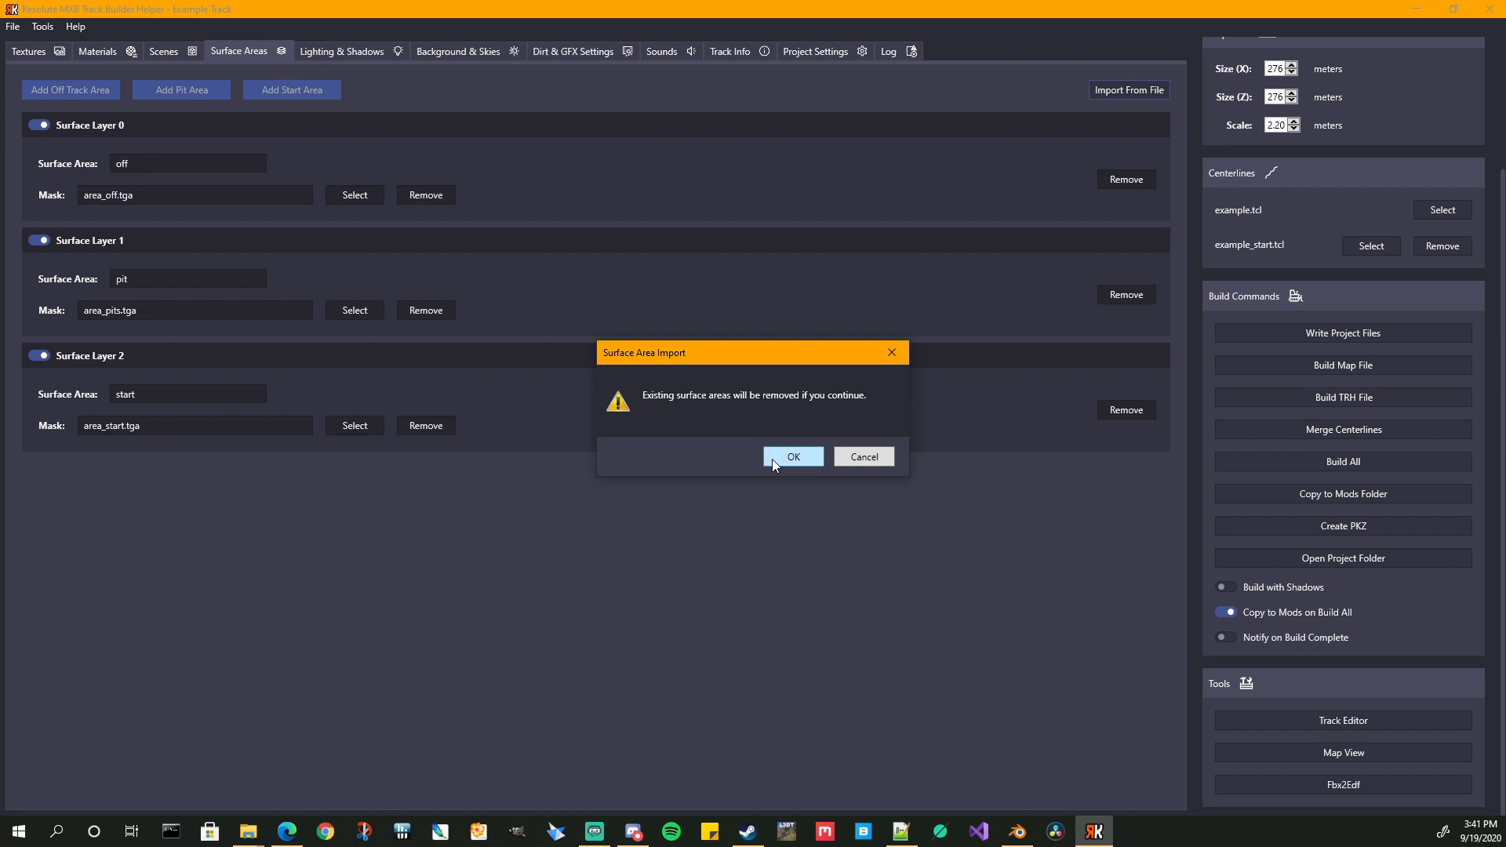
pyautogui.click(794, 458)
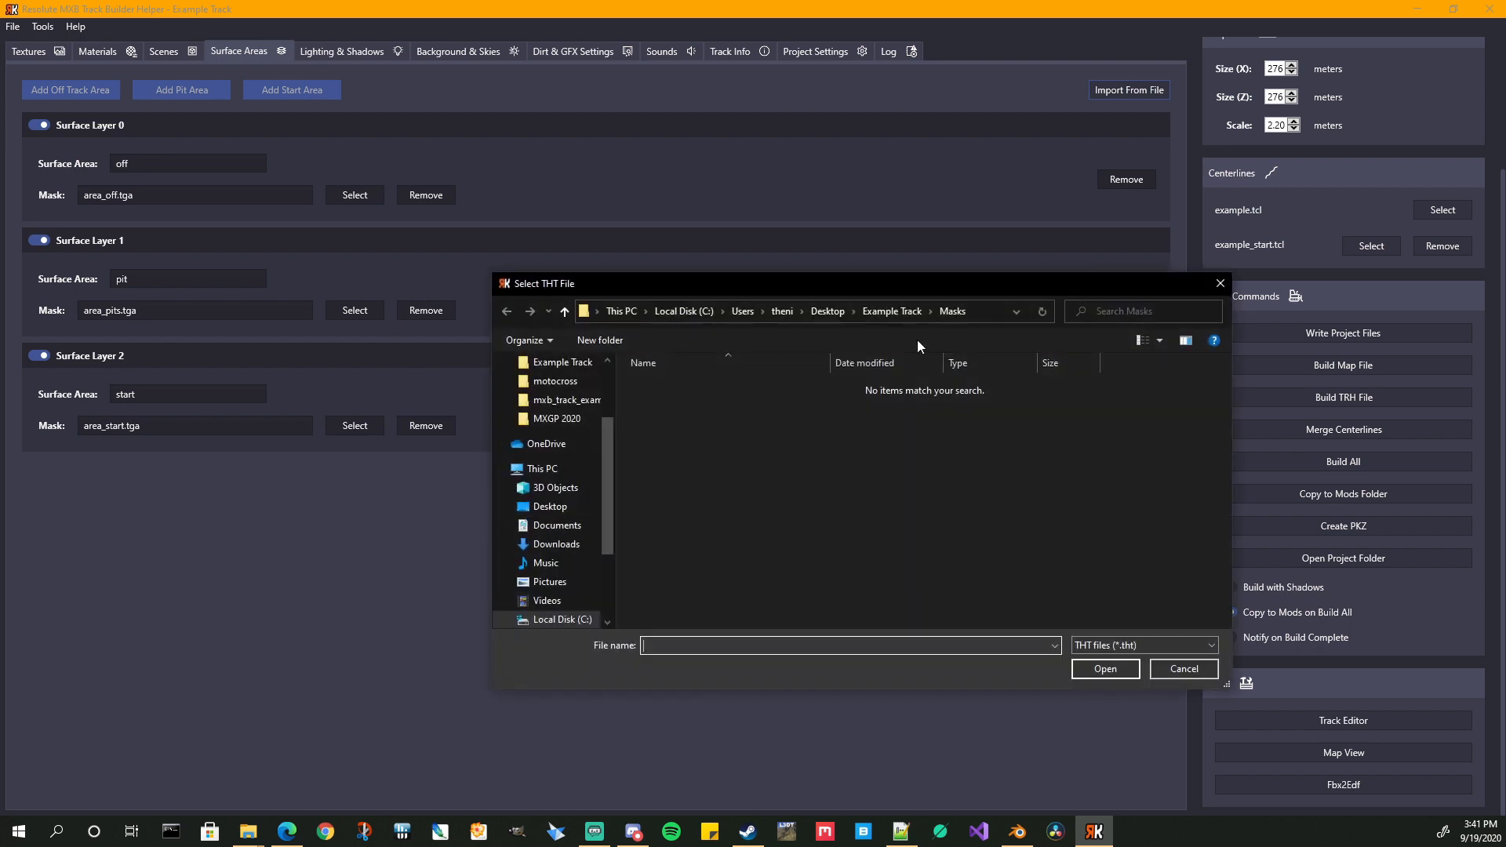
pyautogui.click(985, 317)
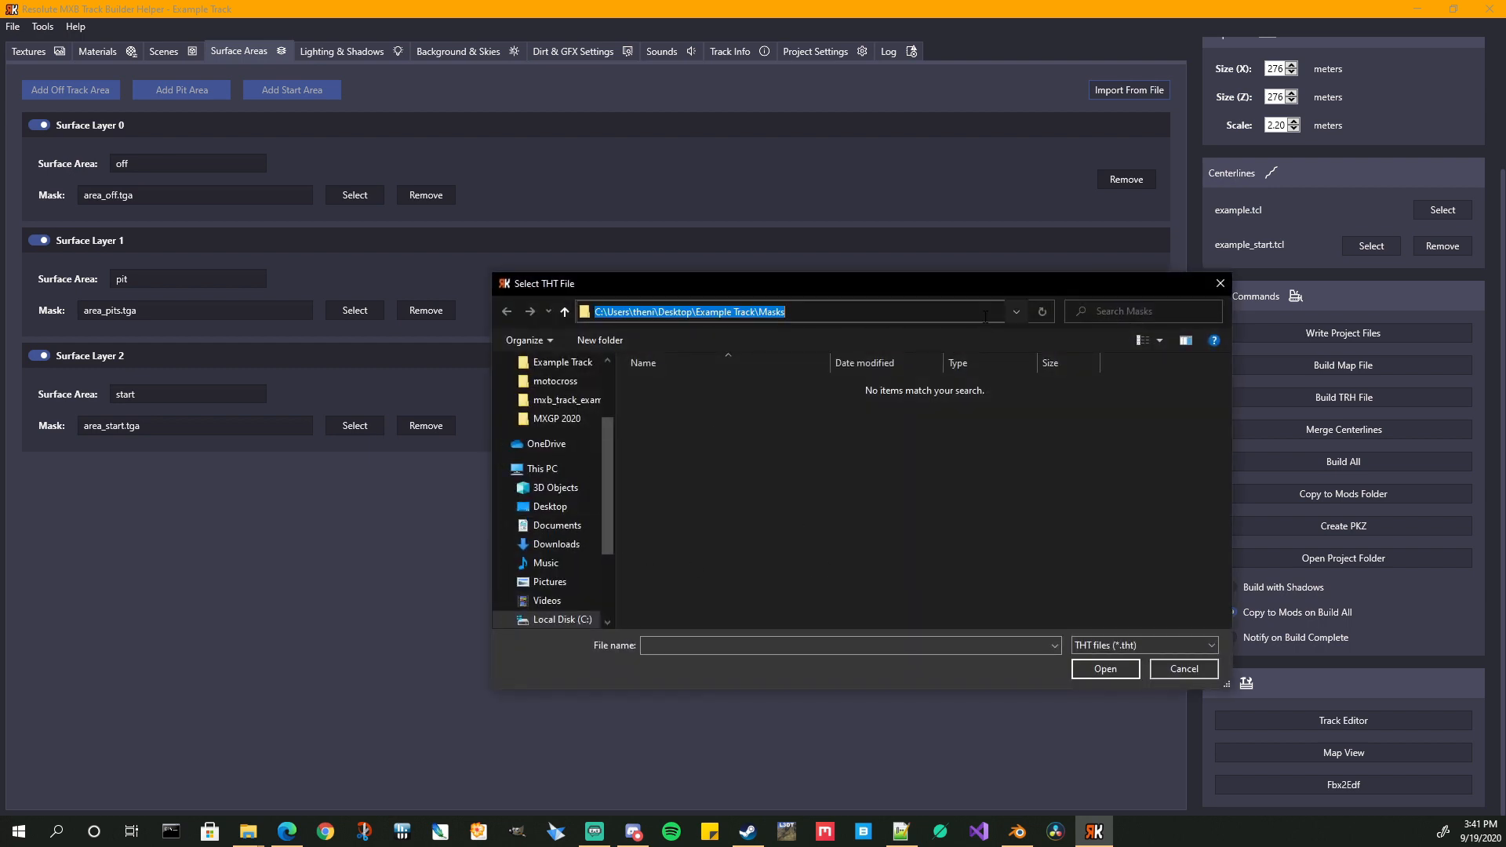
pyautogui.write('D:\\Games\\Mods\\MX Bikes - Track Building\\mxb_track_example')
pyautogui.press('Return')
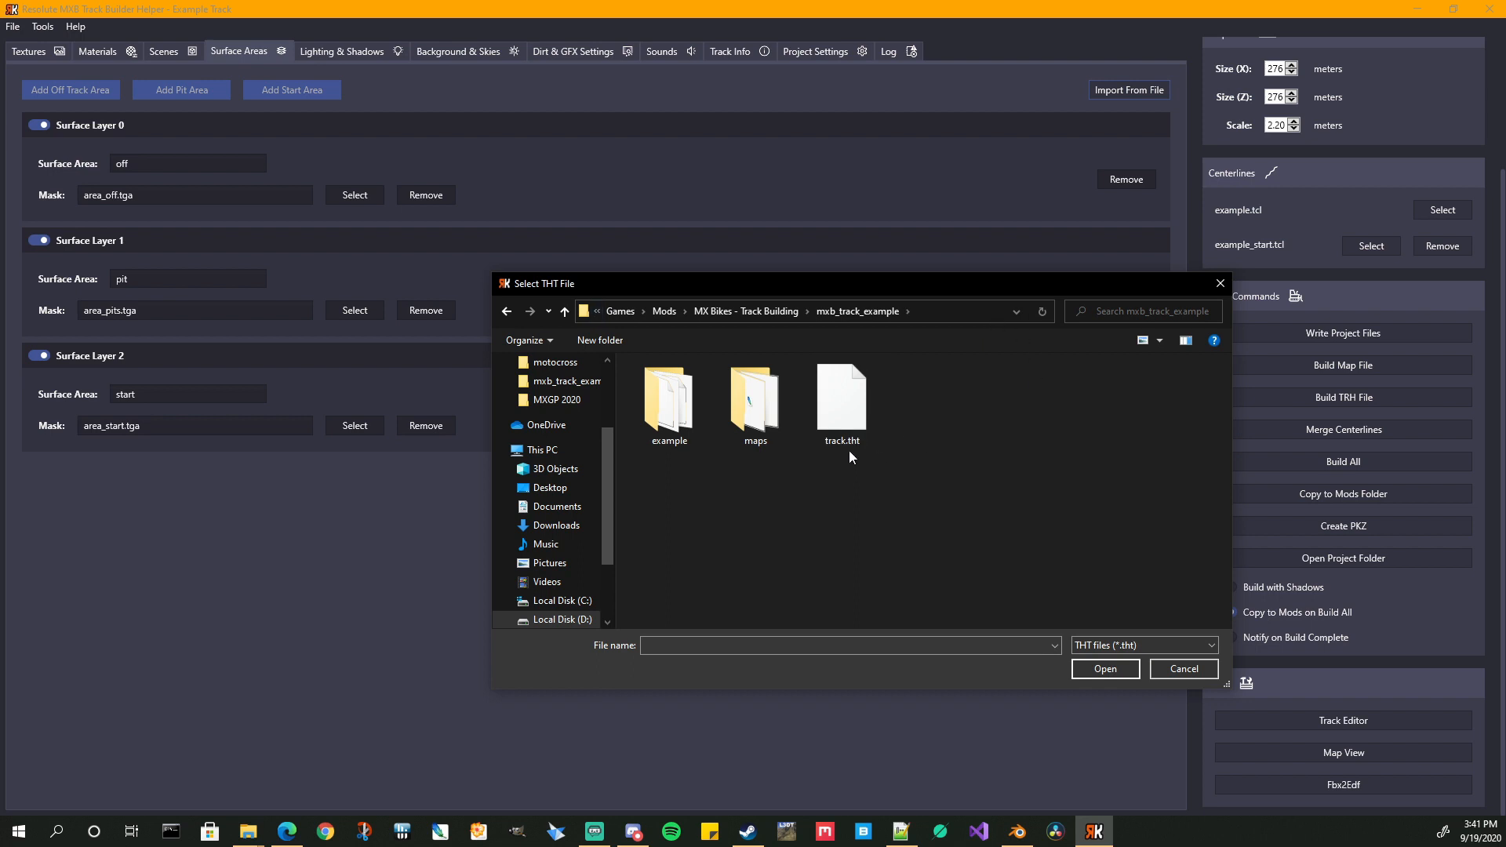
pyautogui.click(844, 411)
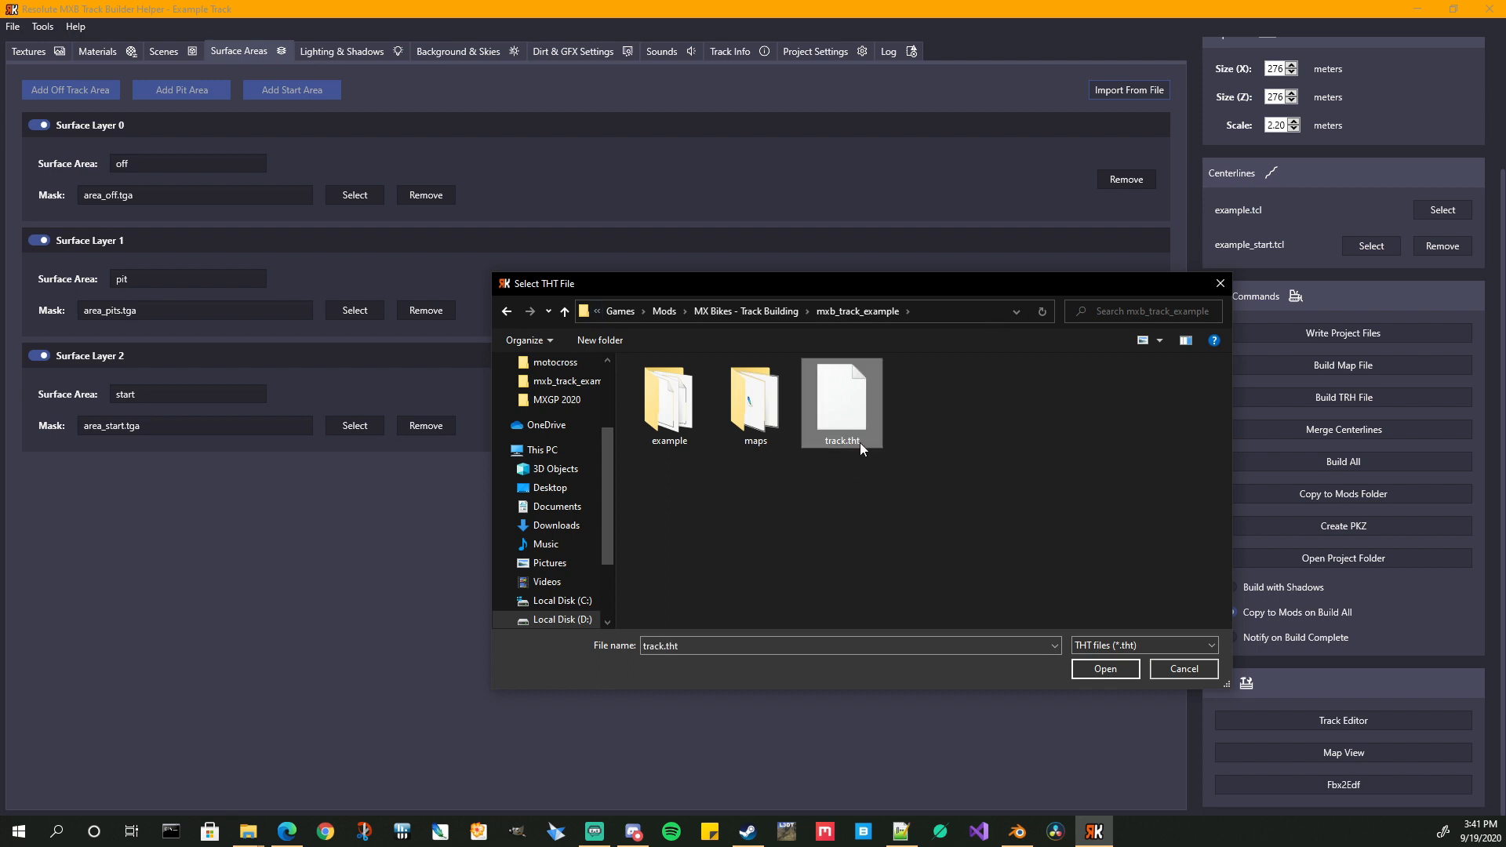
pyautogui.click(1107, 669)
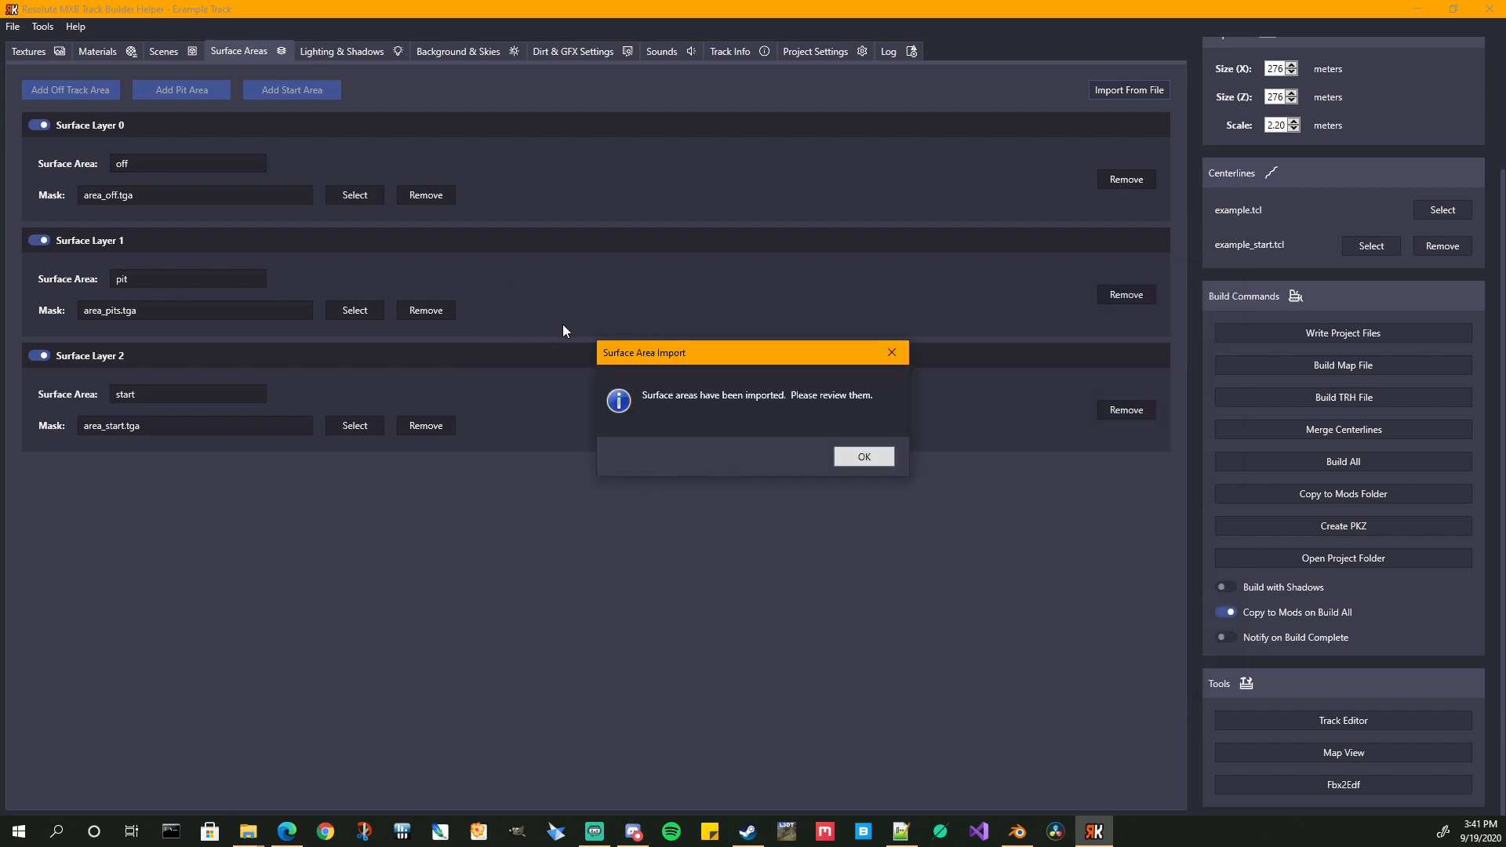
pyautogui.click(862, 458)
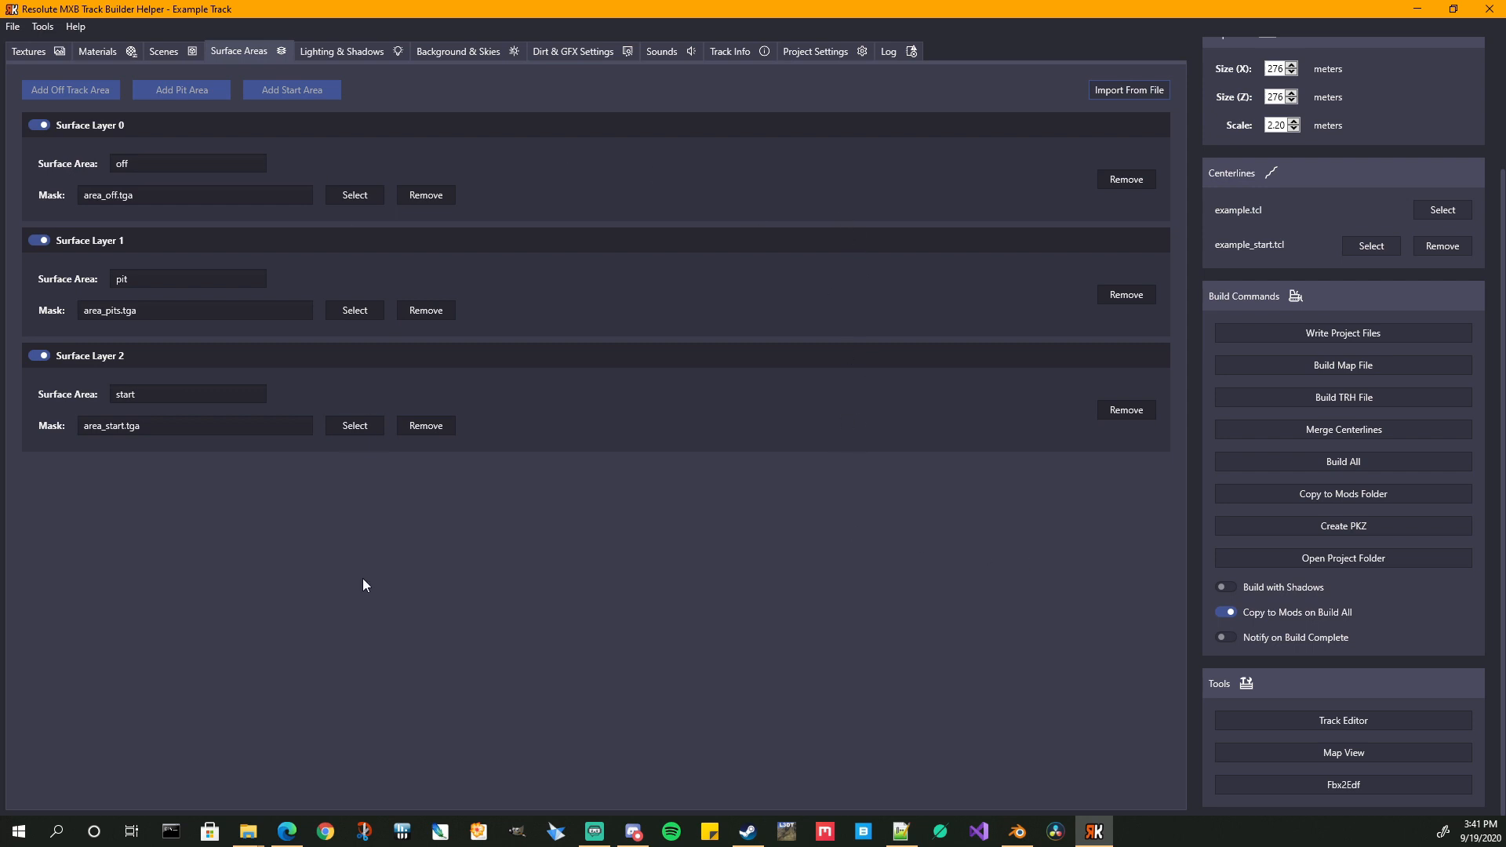
pyautogui.hotkey('ctrl', 's')
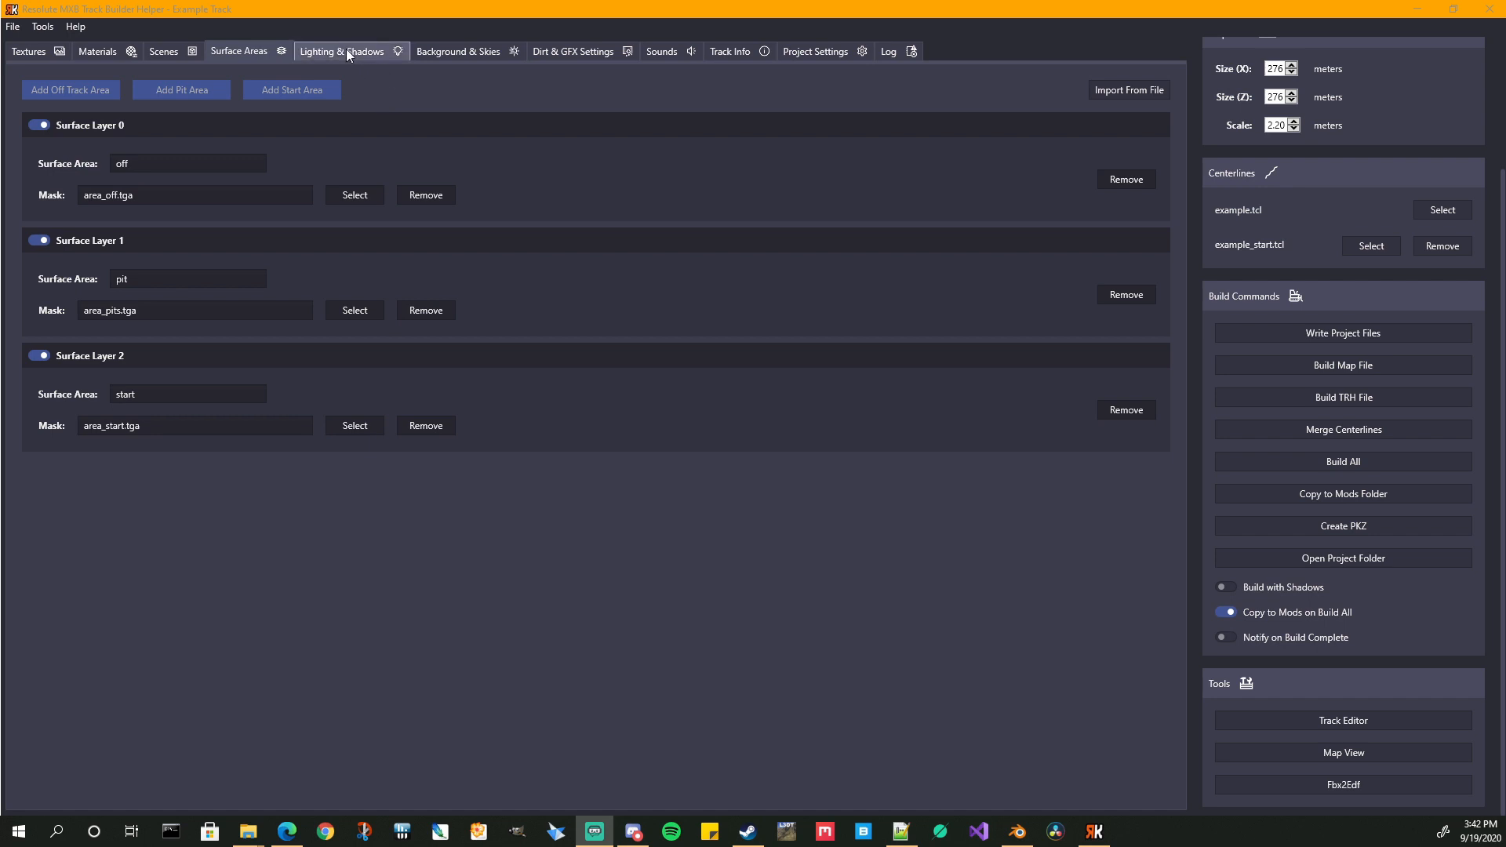
# - Show the lighting and shadows settings and examine the light direction entries in the project's params_shadows.ini in Notepad
pyautogui.click(346, 51)
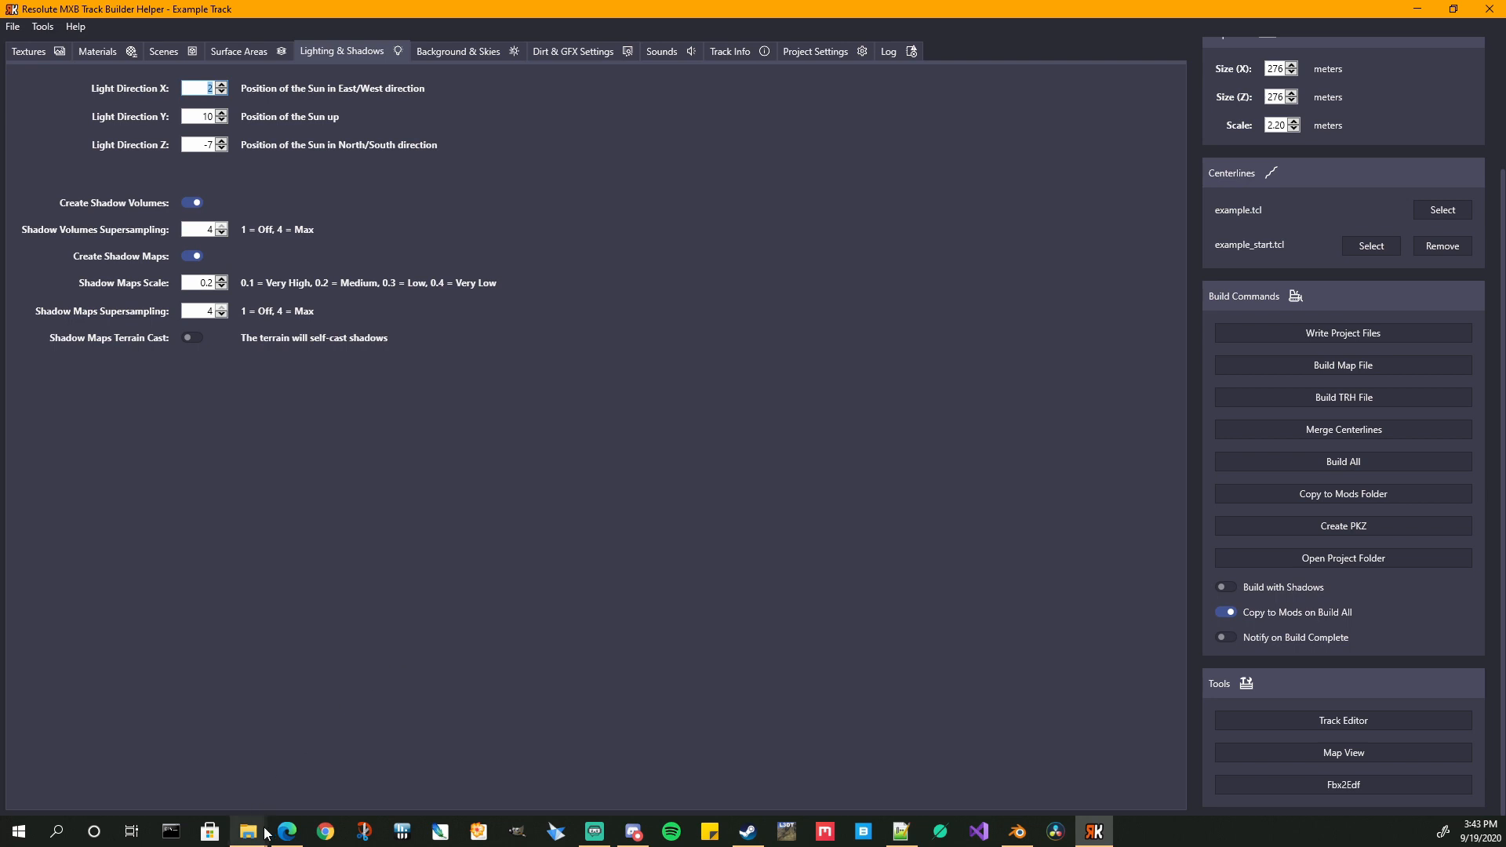
pyautogui.moveTo(248, 832)
pyautogui.click(185, 764)
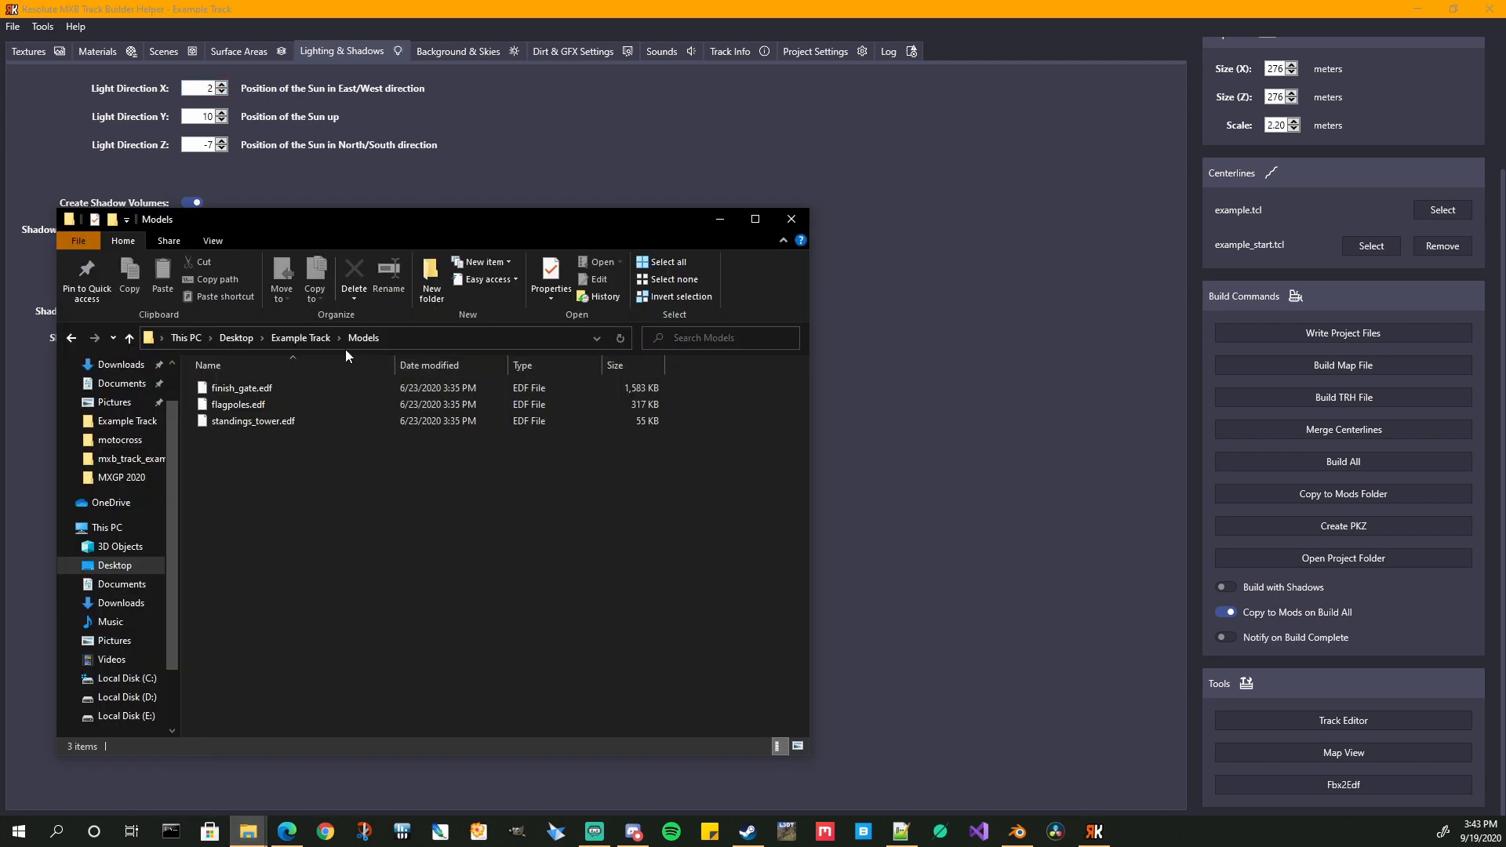
pyautogui.click(328, 339)
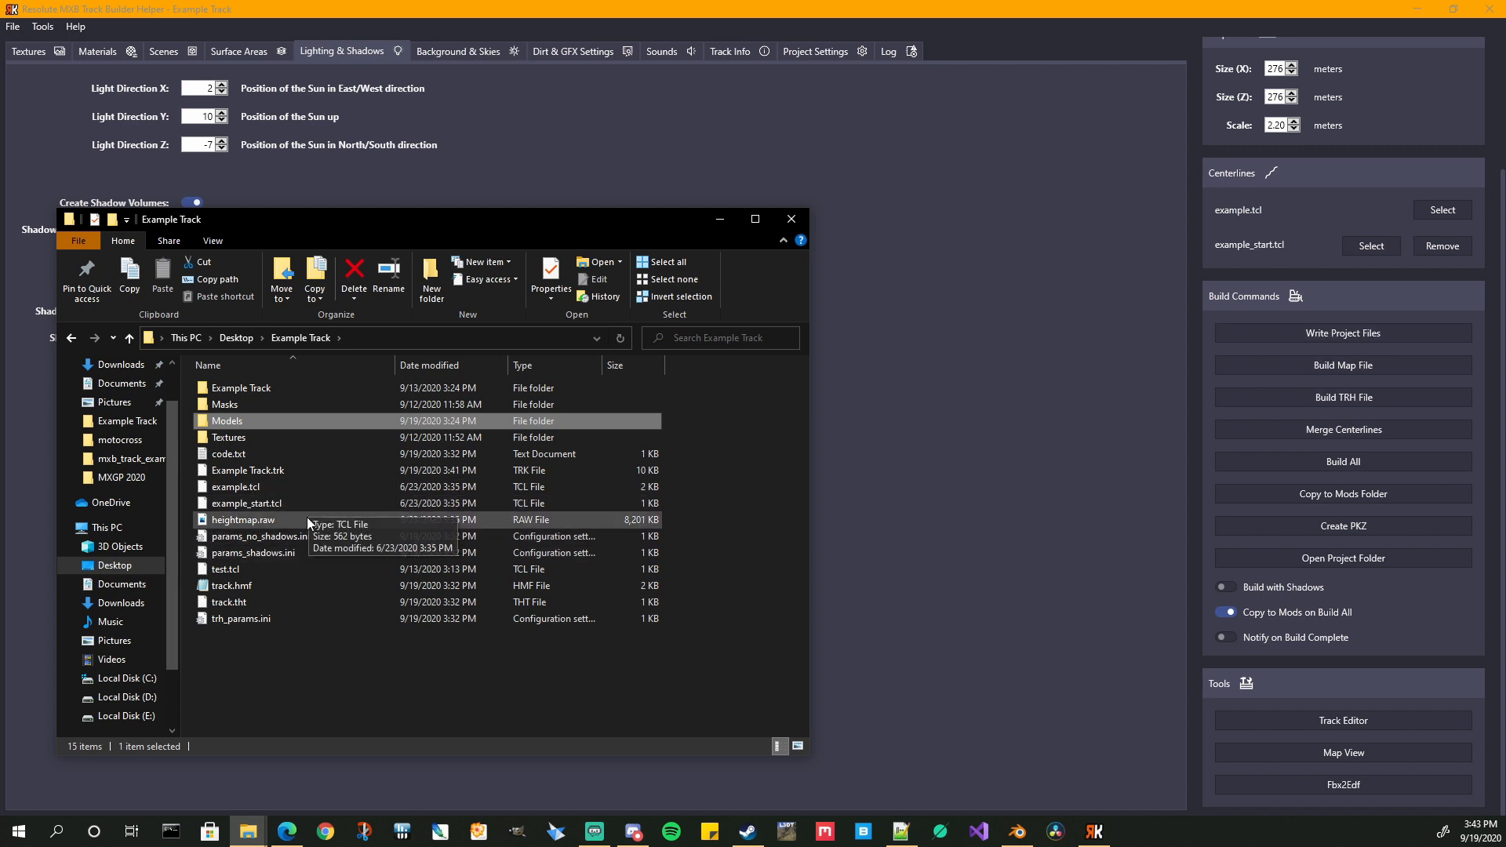
pyautogui.click(279, 540)
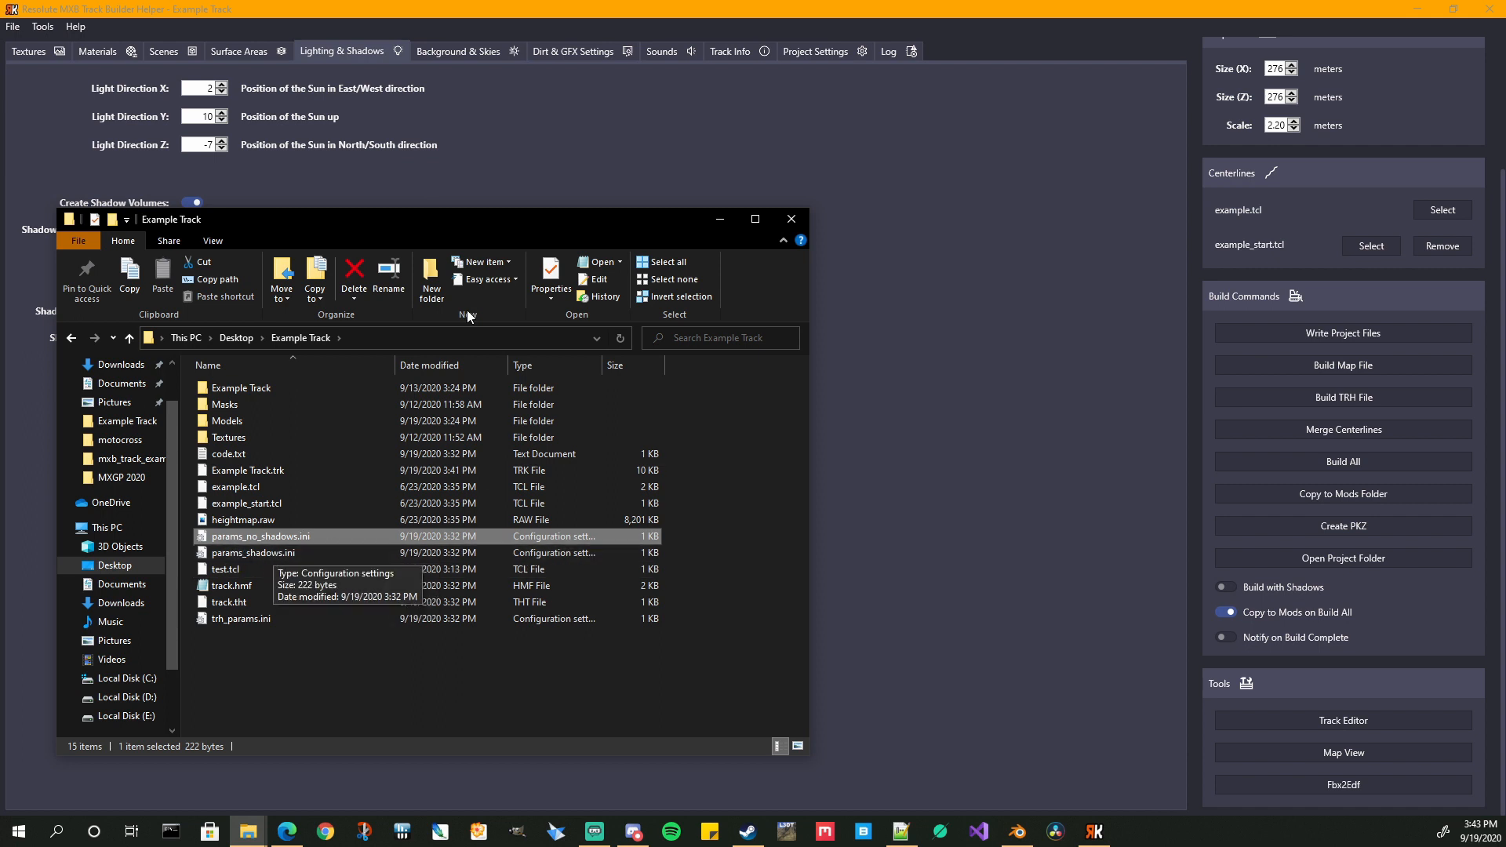
pyautogui.moveTo(411, 234); pyautogui.dragTo(753, 209)
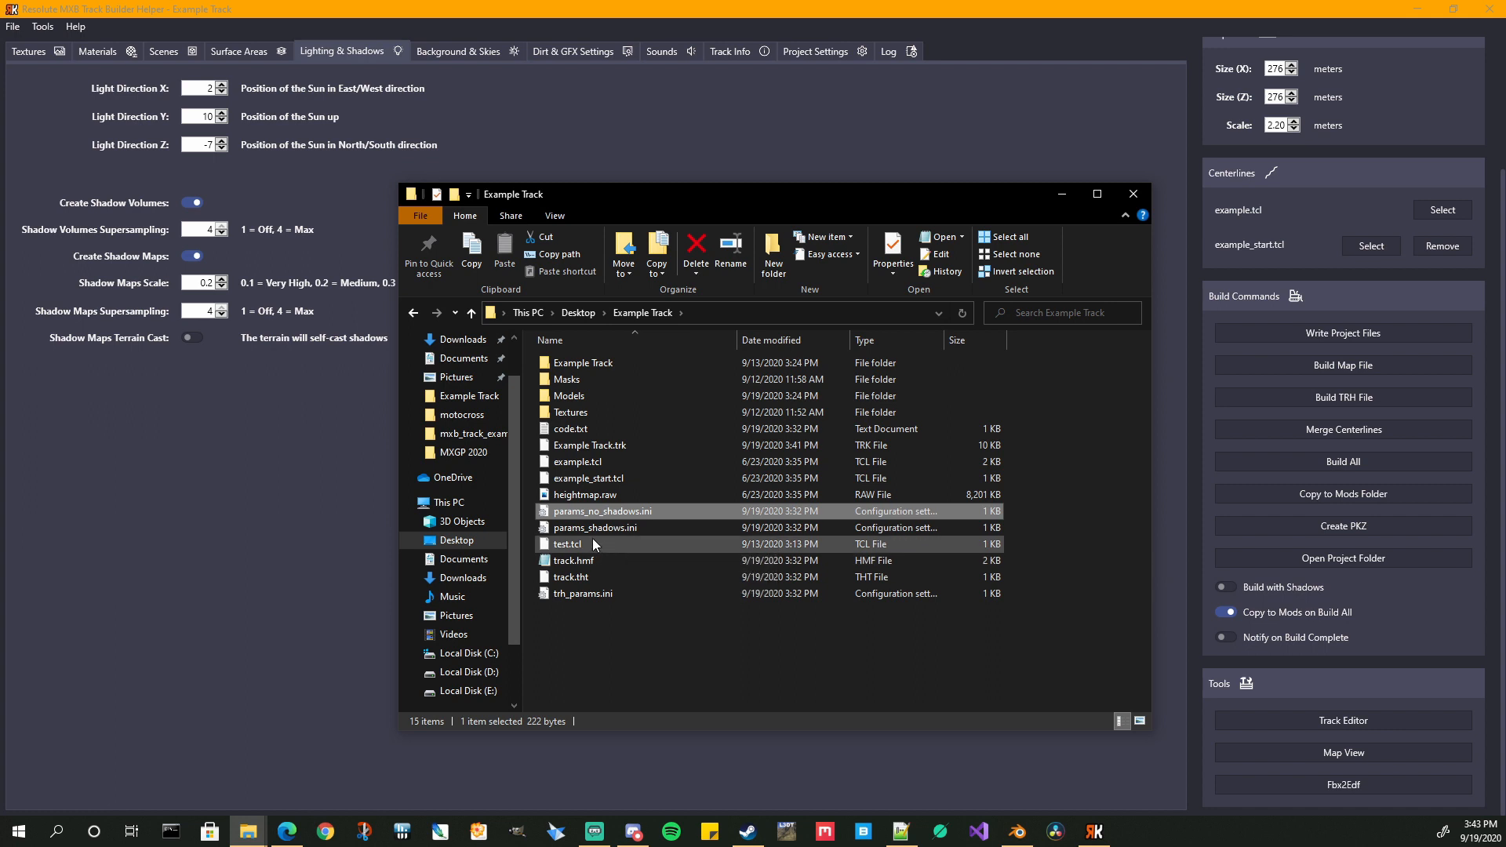
pyautogui.doubleClick(594, 529)
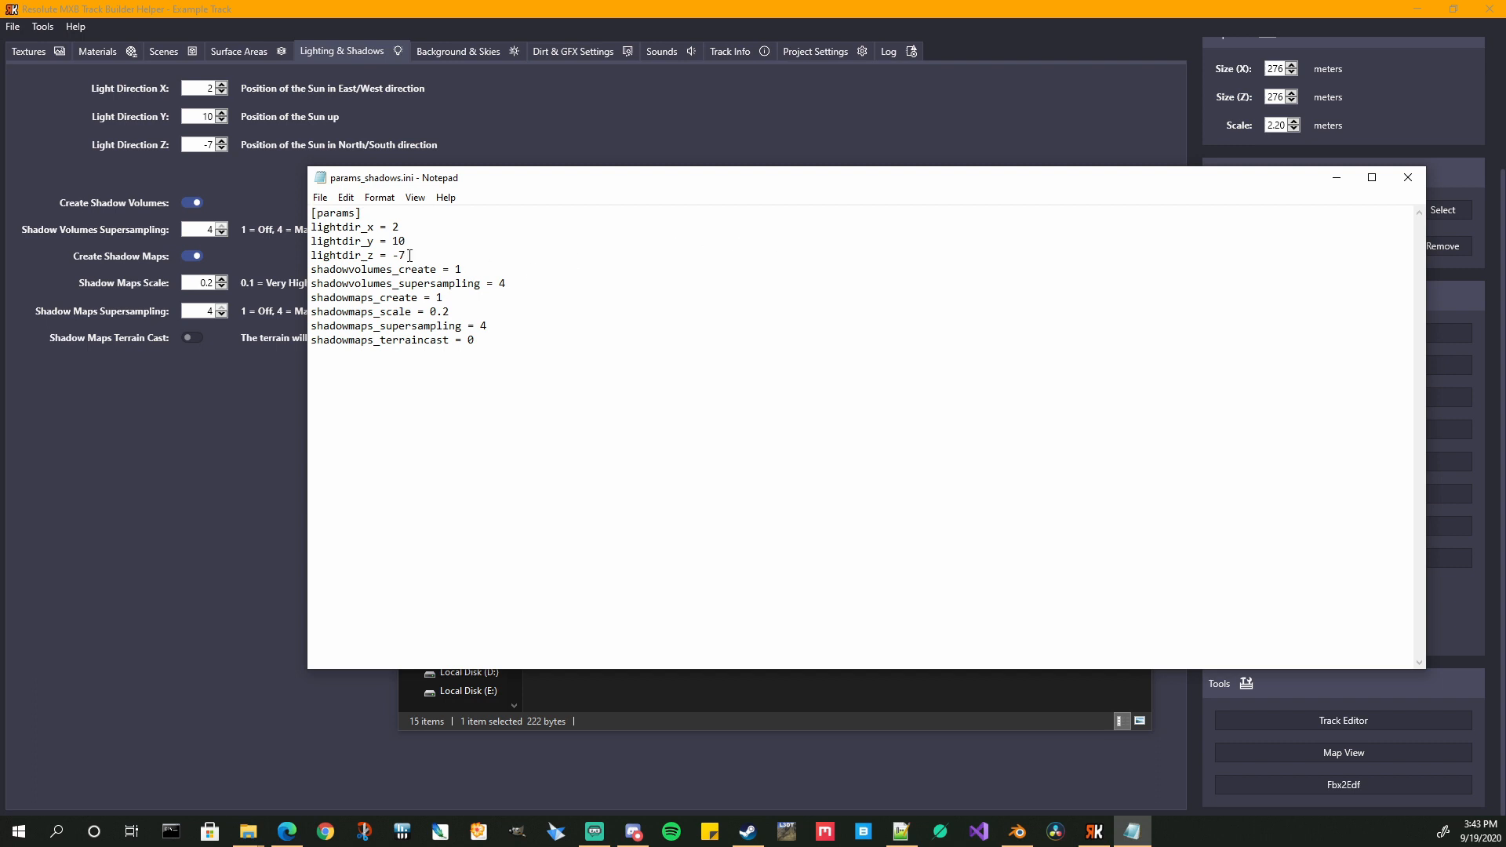
pyautogui.moveTo(407, 256); pyautogui.dragTo(310, 227)
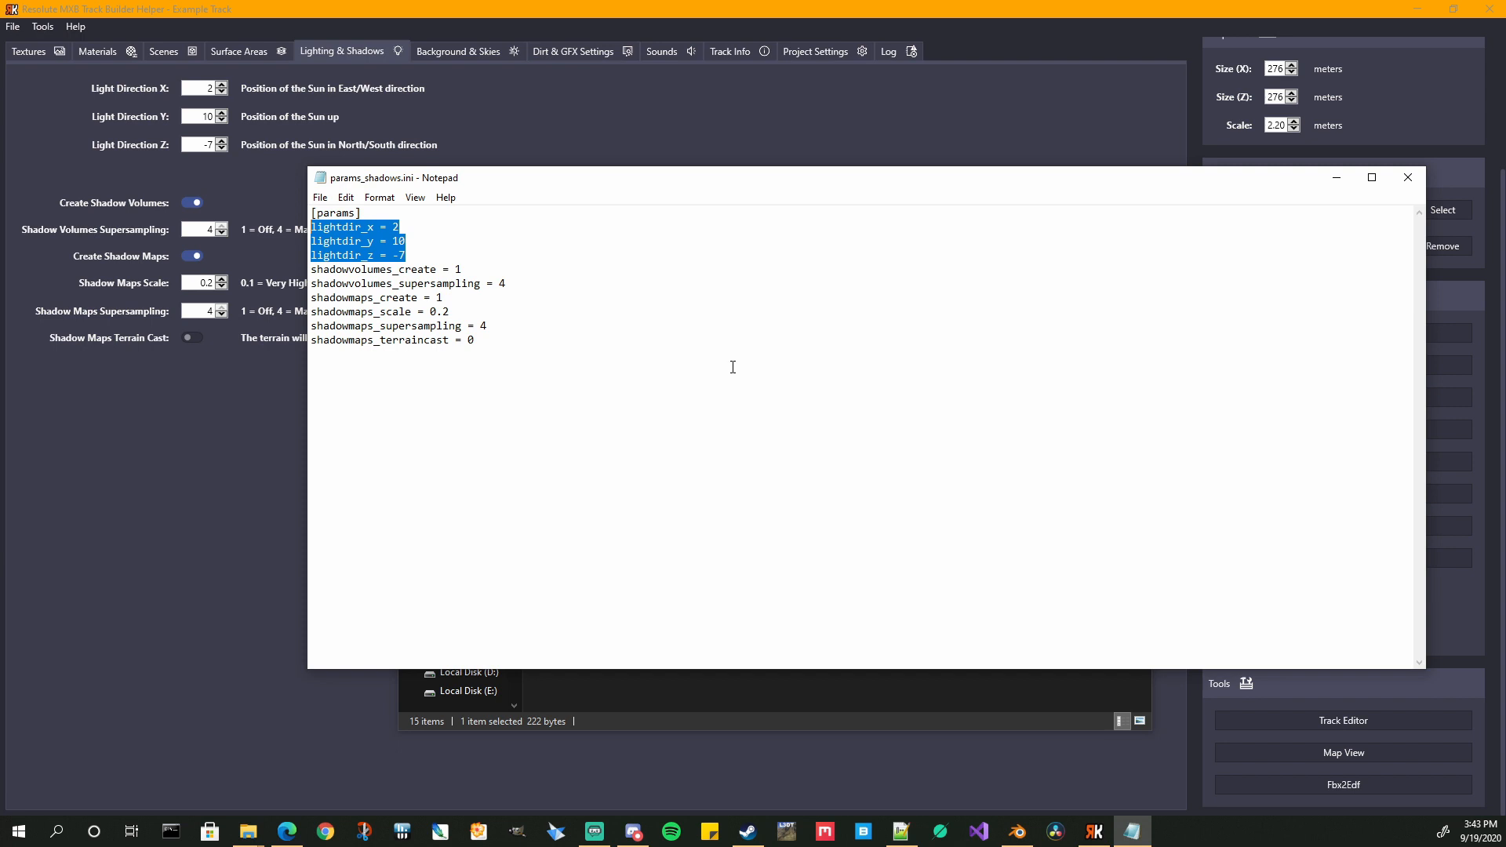
pyautogui.moveTo(1220, 176); pyautogui.dragTo(1064, 173)
pyautogui.moveTo(1269, 353); pyautogui.dragTo(1117, 350)
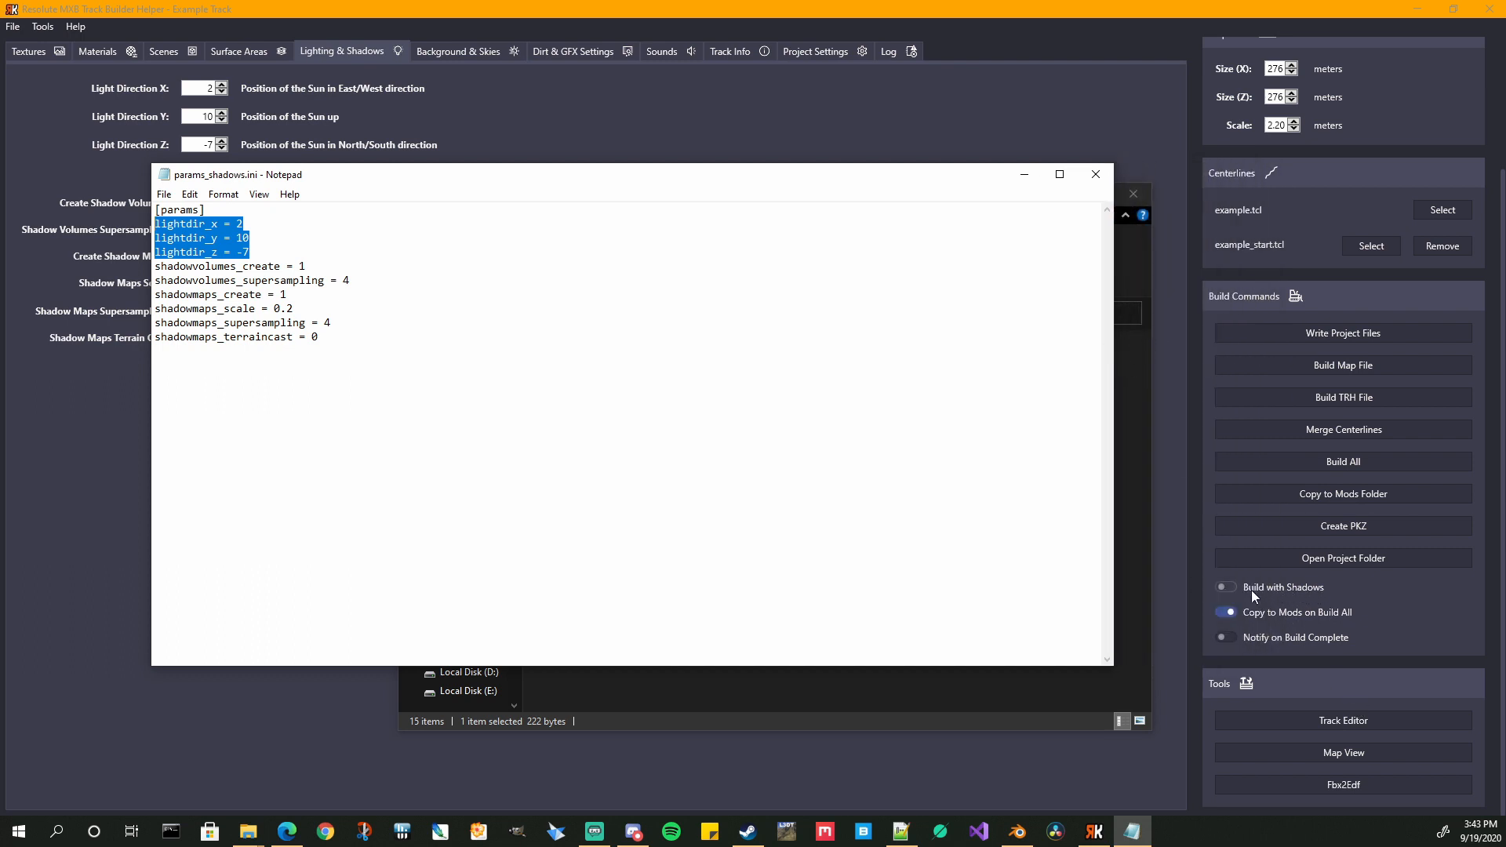
# - Switch building with shadows on and back off while checking the parameter files in the Example Track folder, and save the project
pyautogui.click(1227, 586)
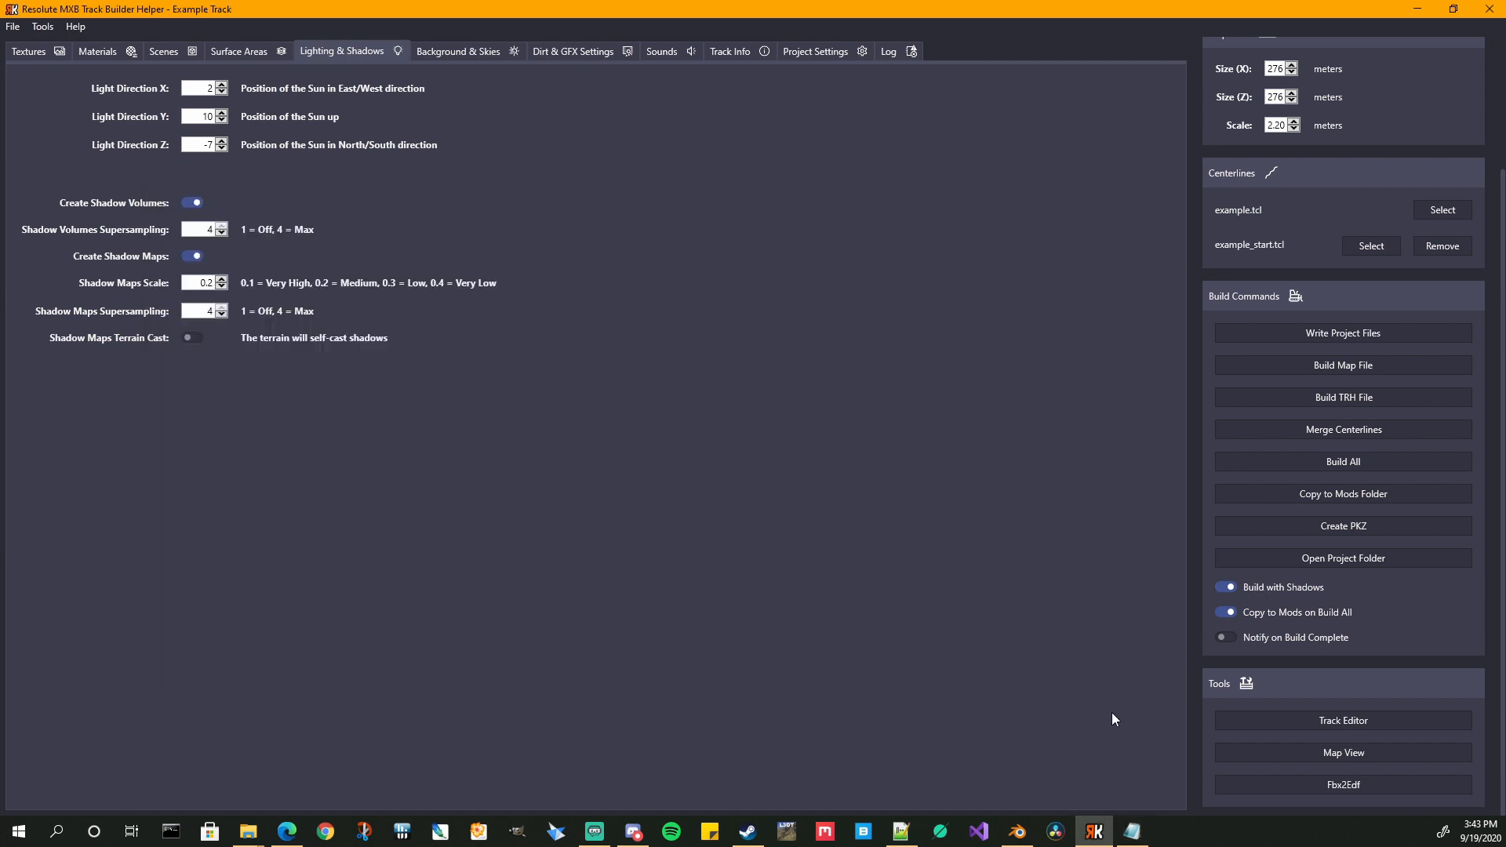
pyautogui.click(1132, 831)
pyautogui.click(1097, 185)
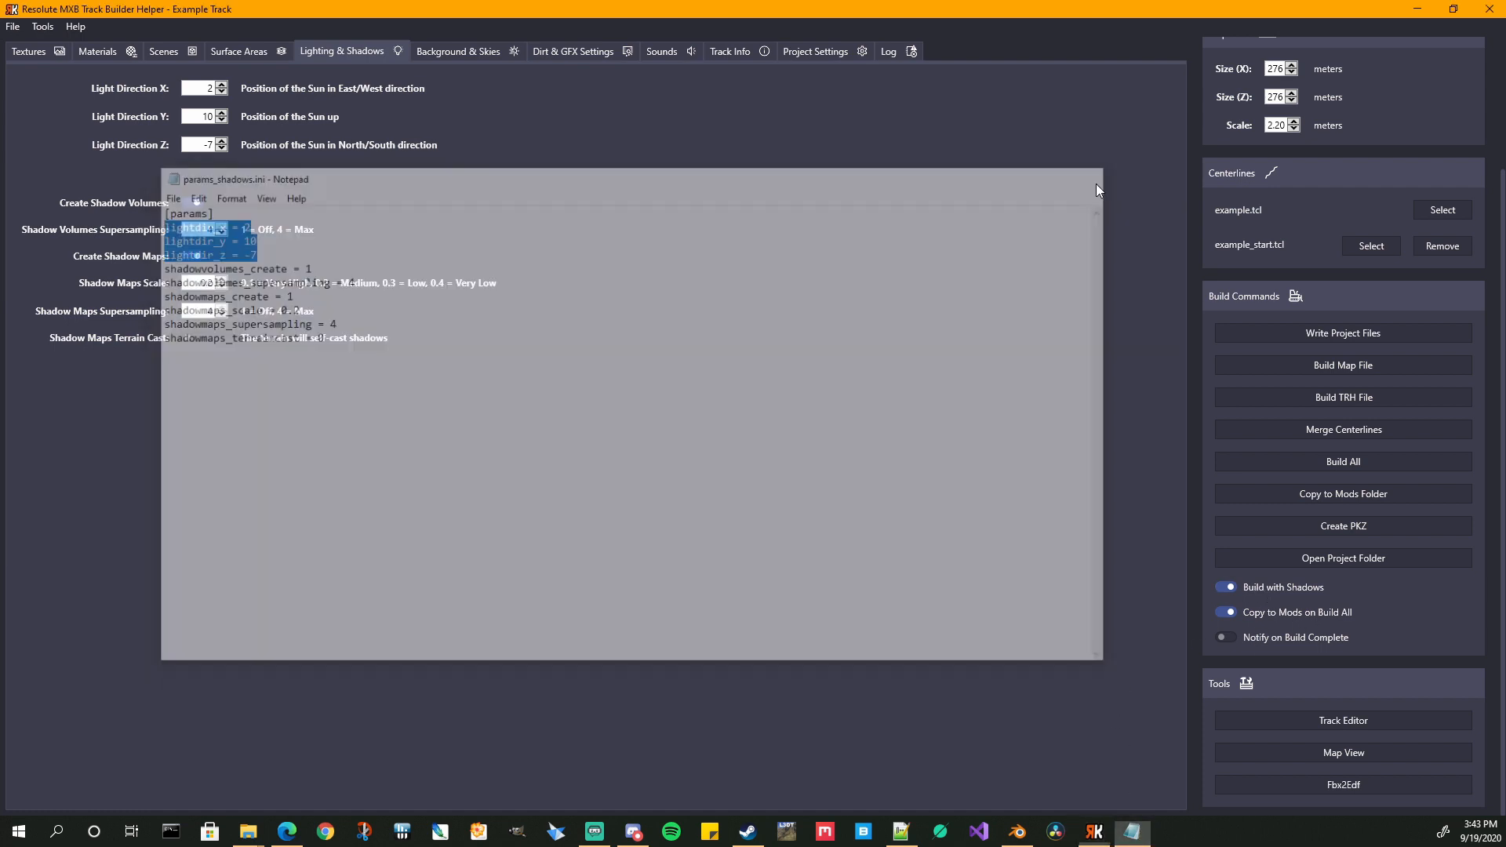
pyautogui.moveTo(248, 831)
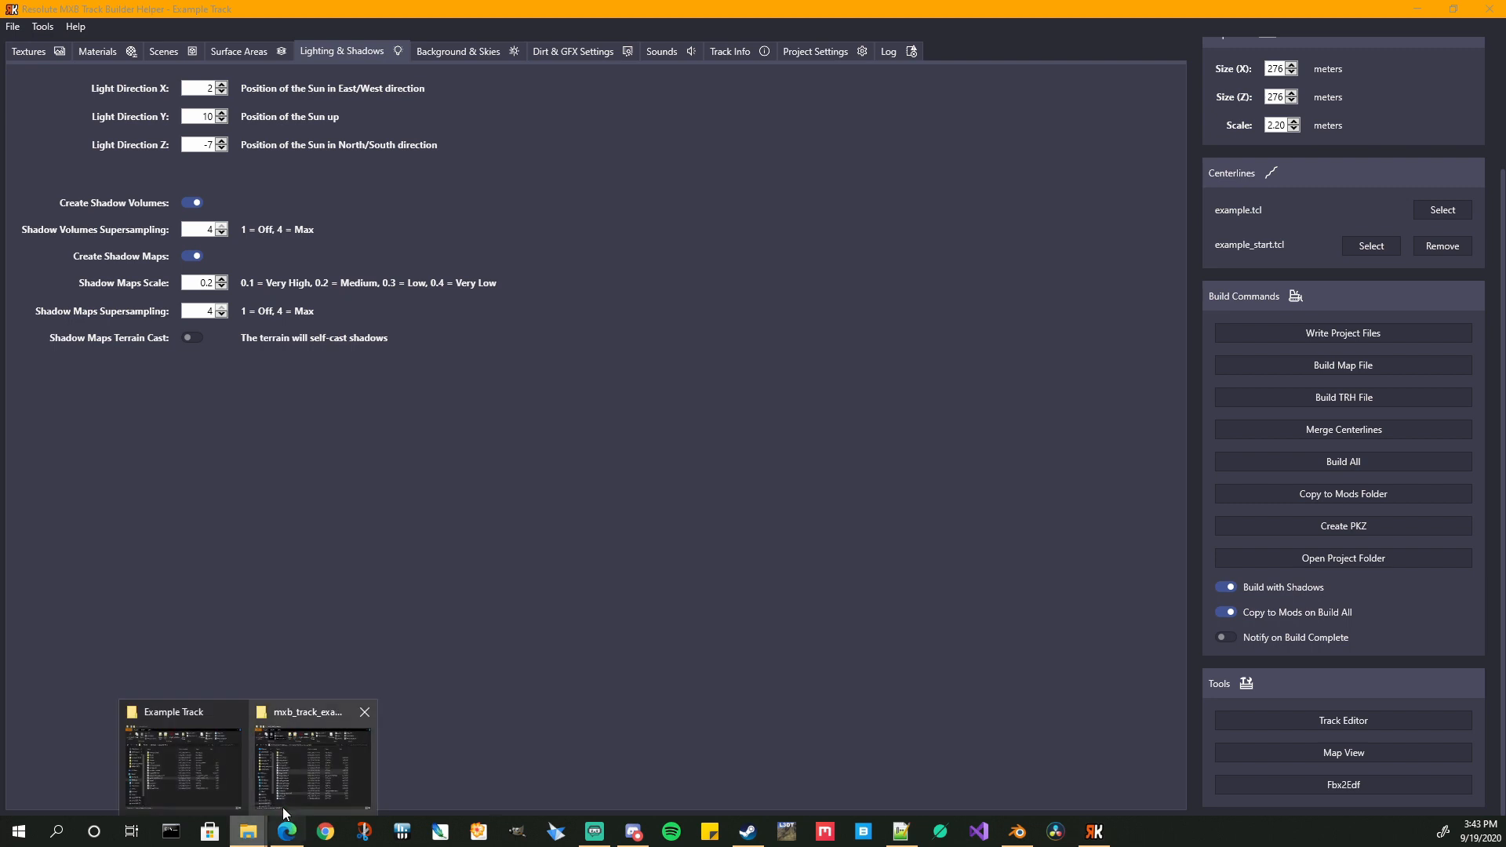
pyautogui.click(225, 775)
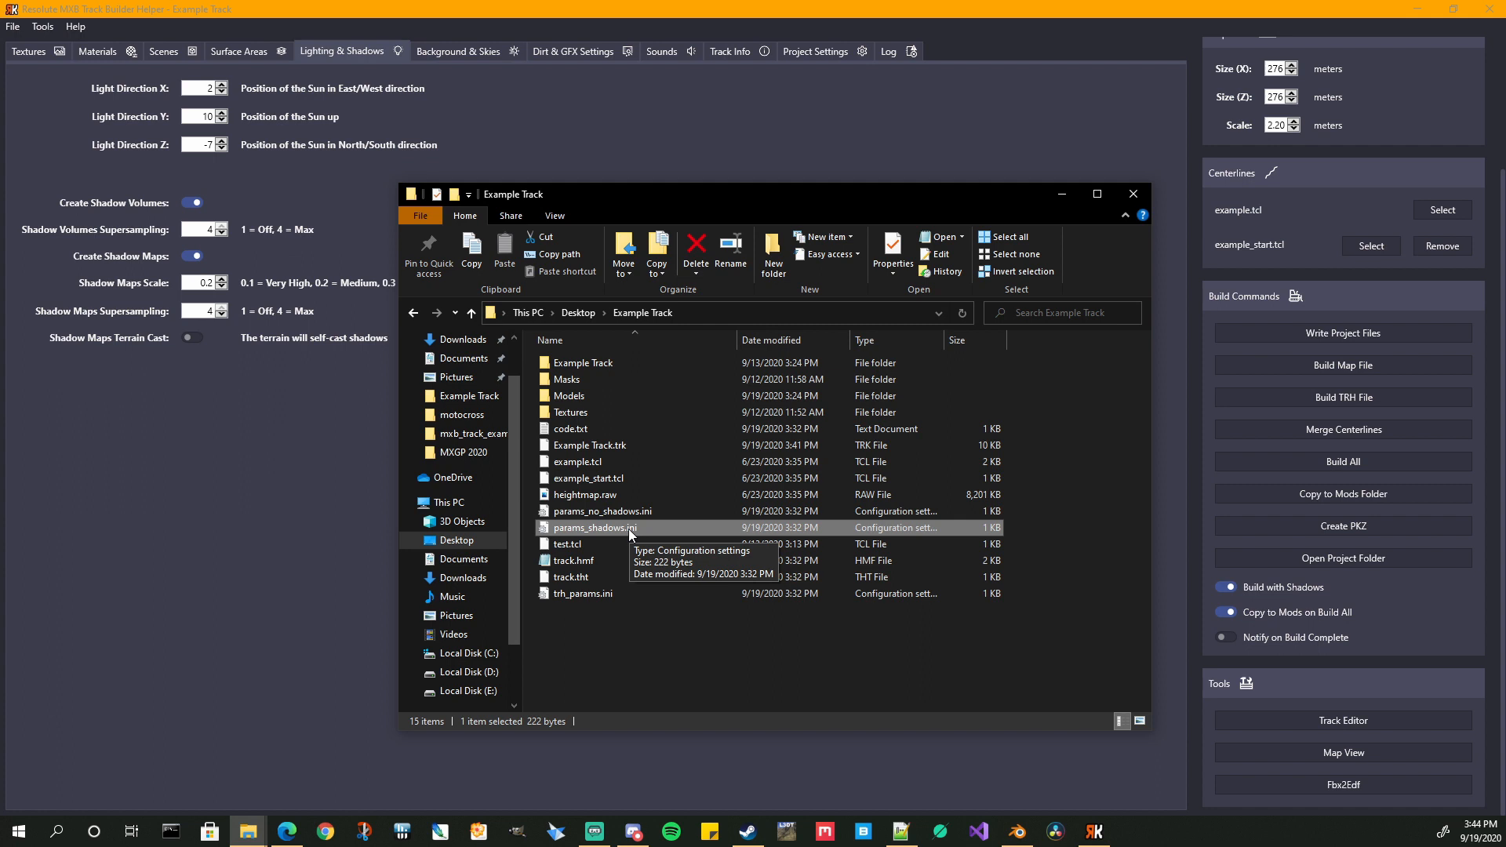
pyautogui.click(1224, 587)
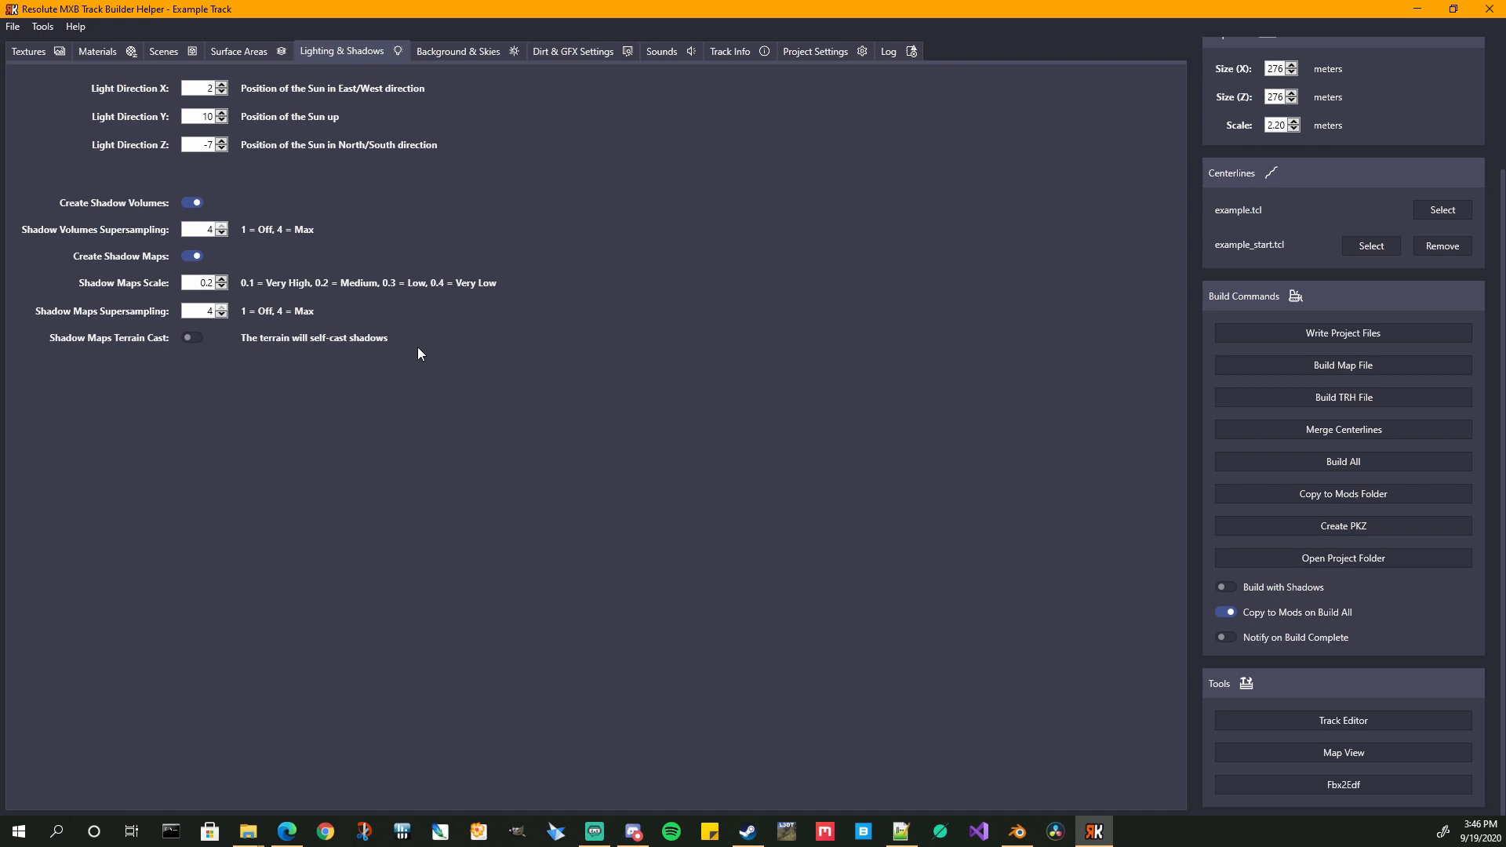
pyautogui.hotkey('ctrl', 's')
# - Open Example Track.amb from the inner Example Track folder in Notepad++, examine its sun_position block, and return to the track builder
pyautogui.click(250, 833)
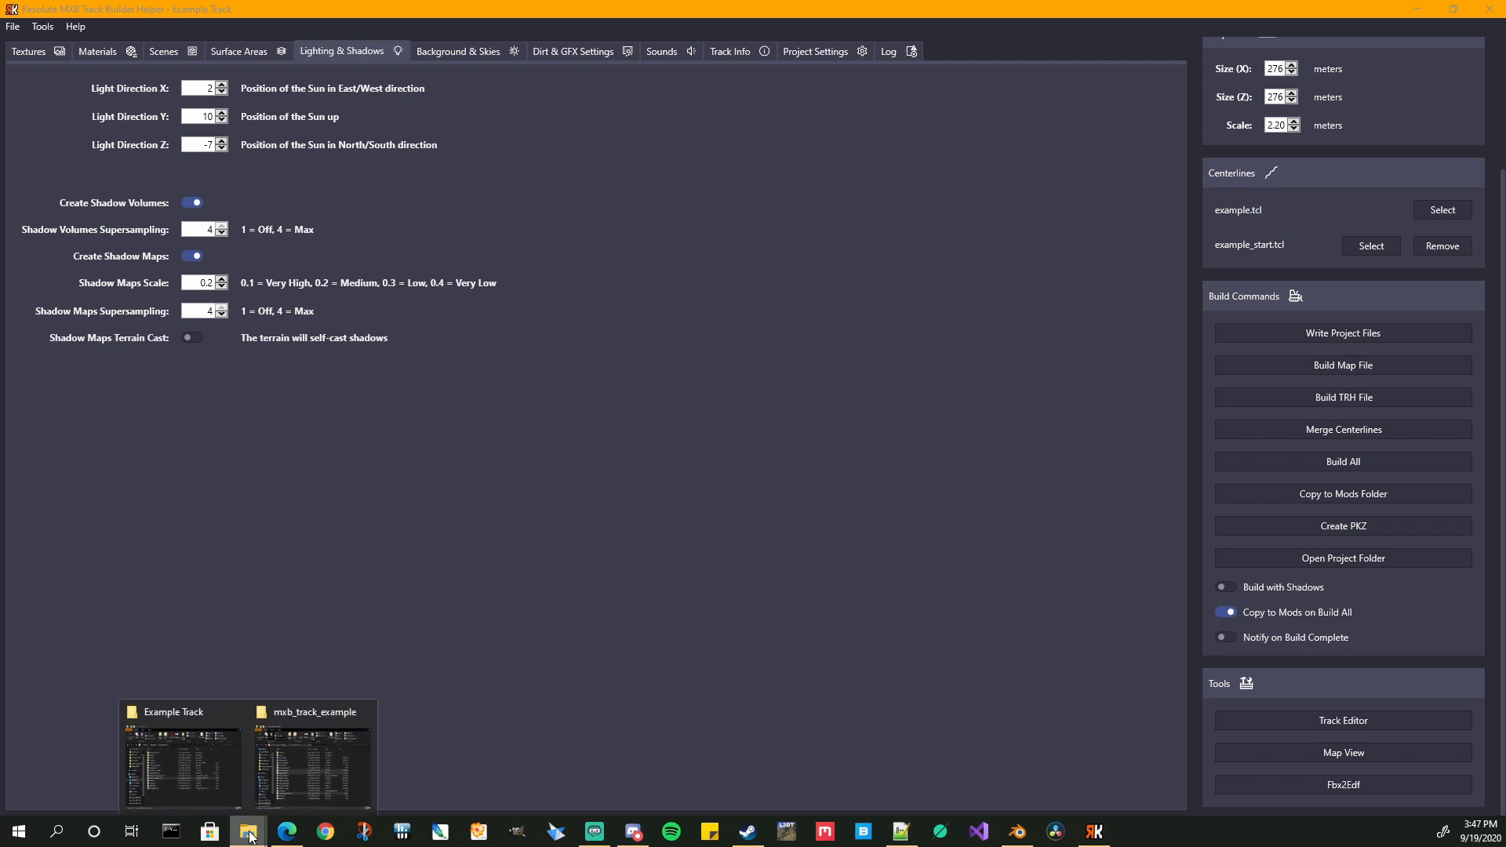
pyautogui.click(196, 751)
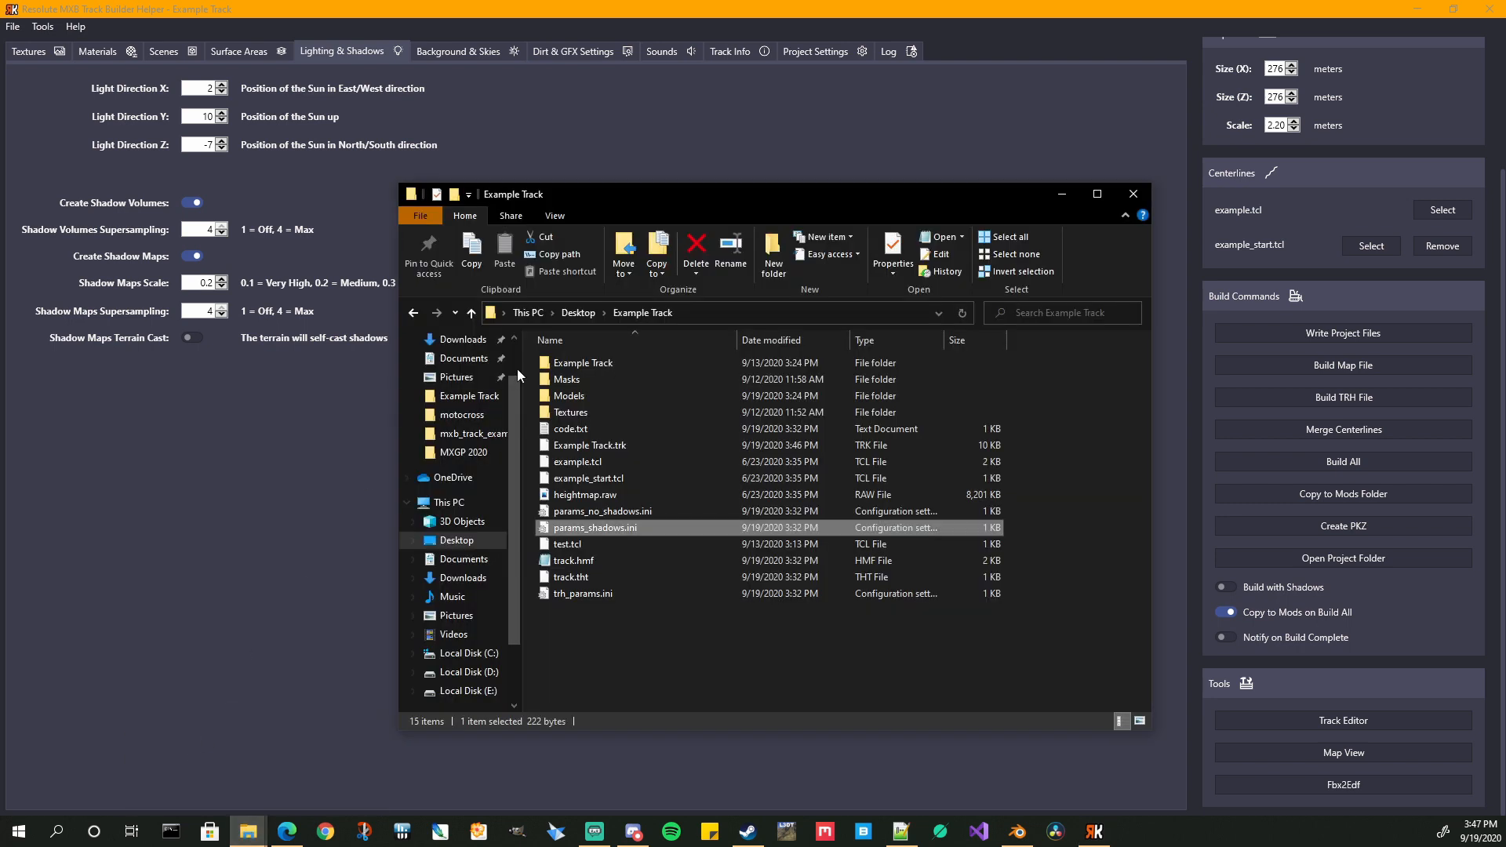
pyautogui.doubleClick(603, 363)
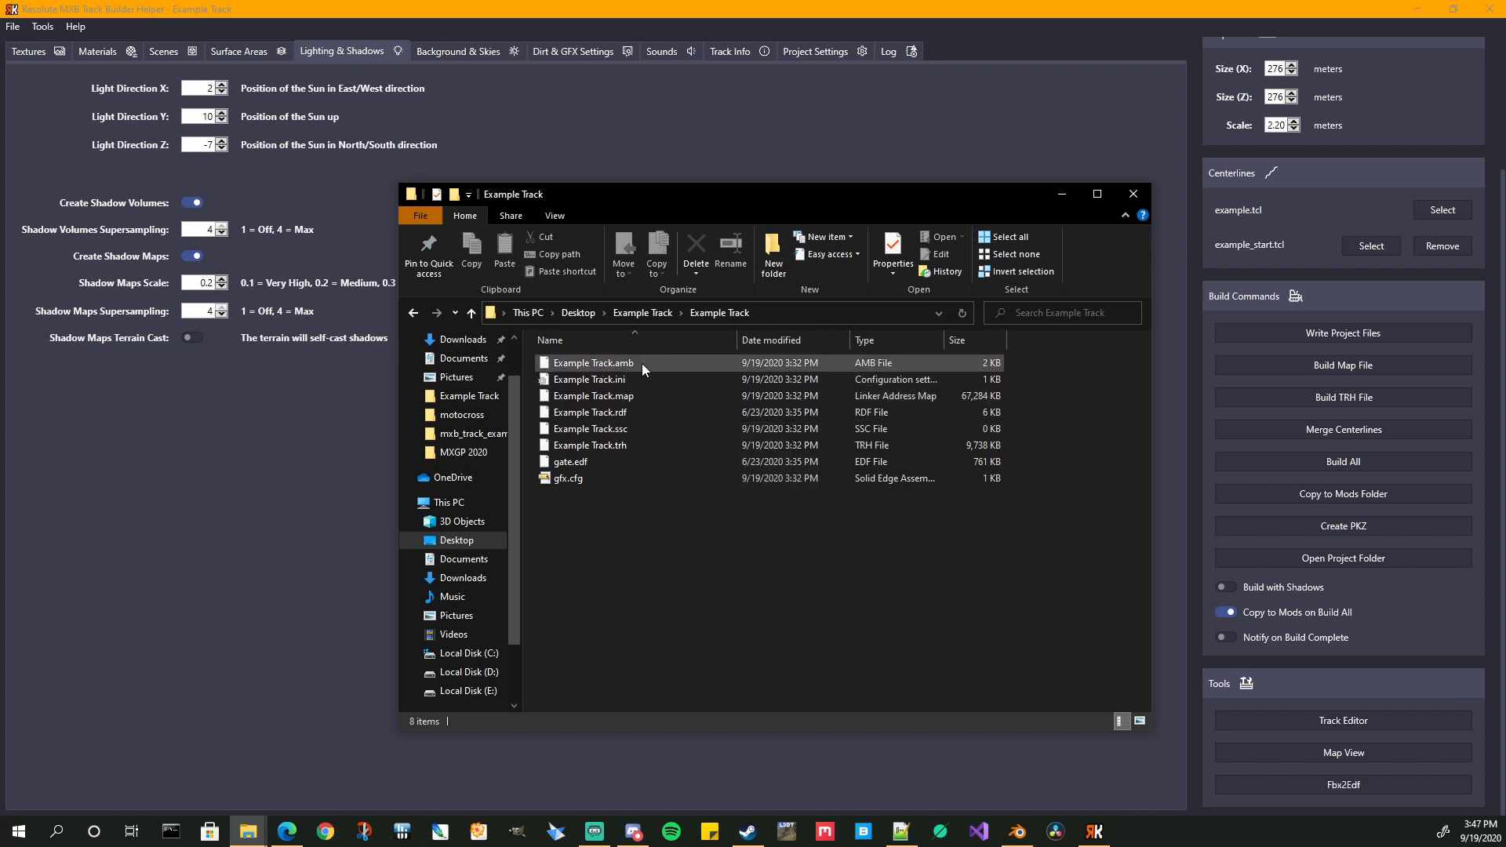
pyautogui.rightClick(578, 361)
pyautogui.click(659, 441)
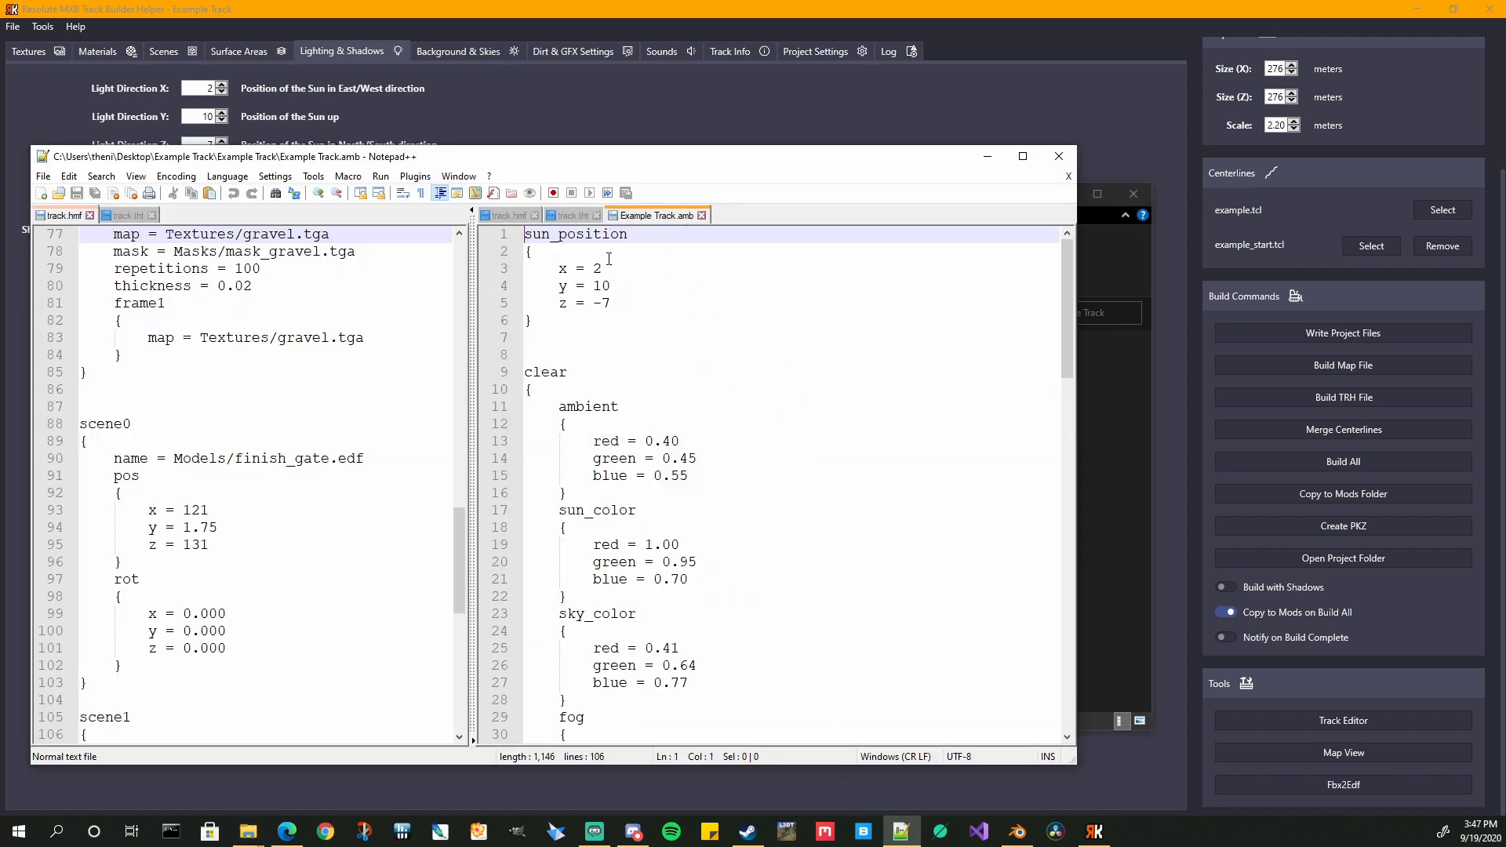
pyautogui.moveTo(524, 234); pyautogui.dragTo(674, 700)
pyautogui.click(719, 371)
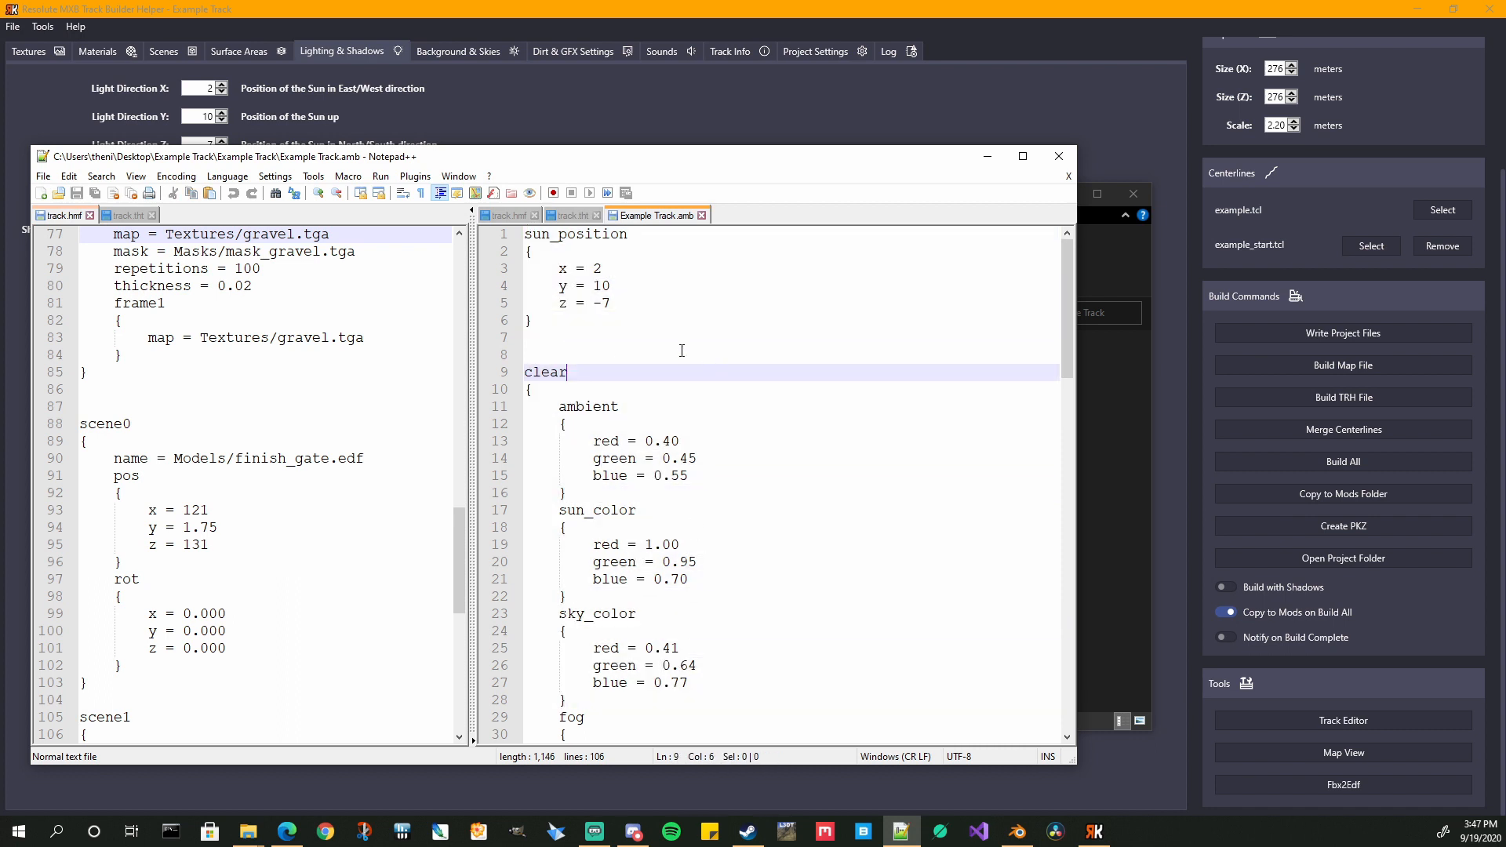
pyautogui.moveTo(584, 322); pyautogui.dragTo(524, 234)
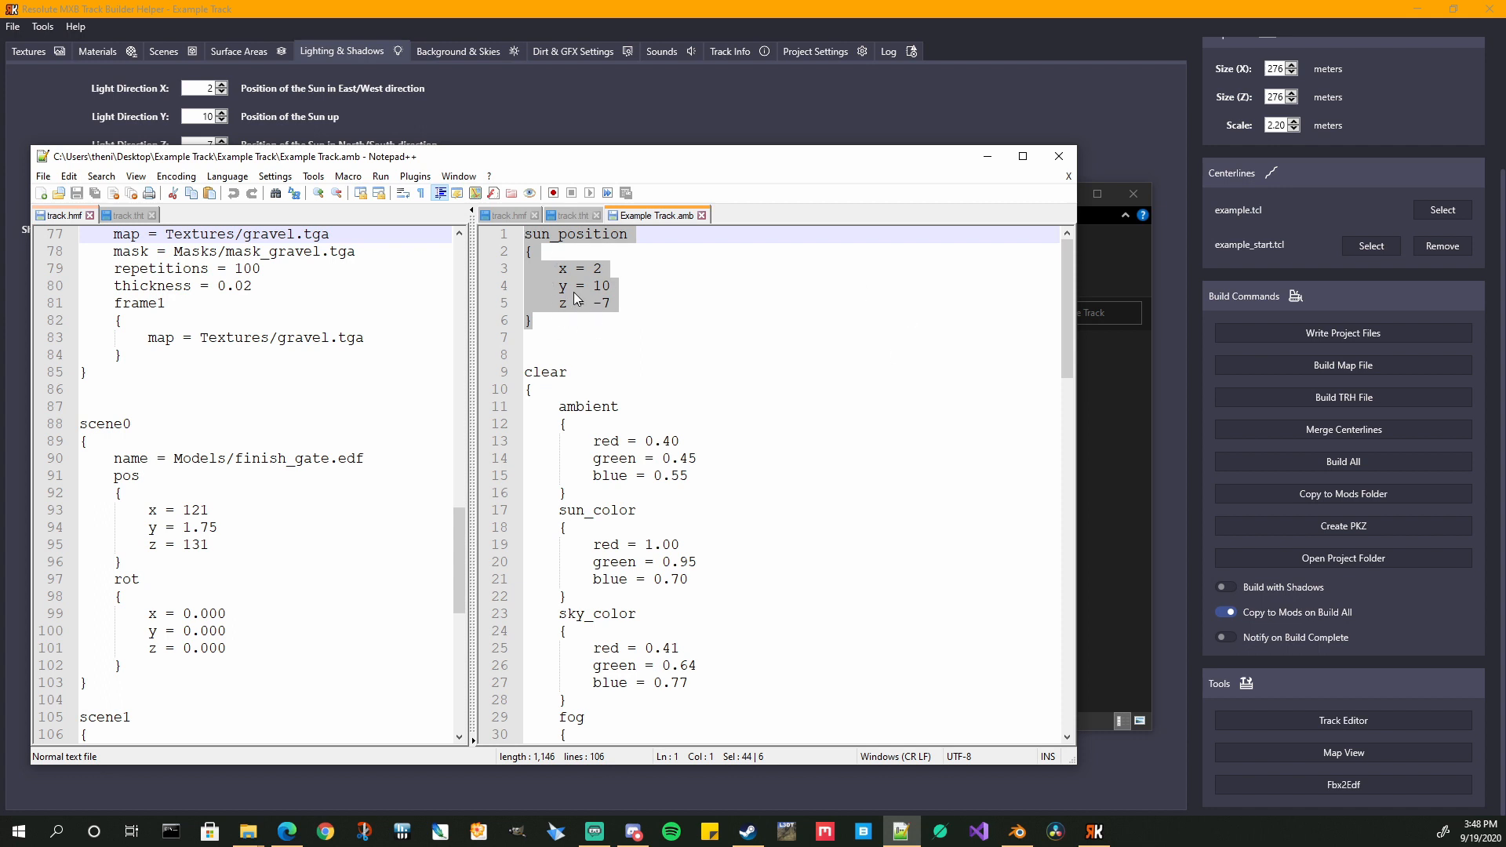
pyautogui.click(536, 121)
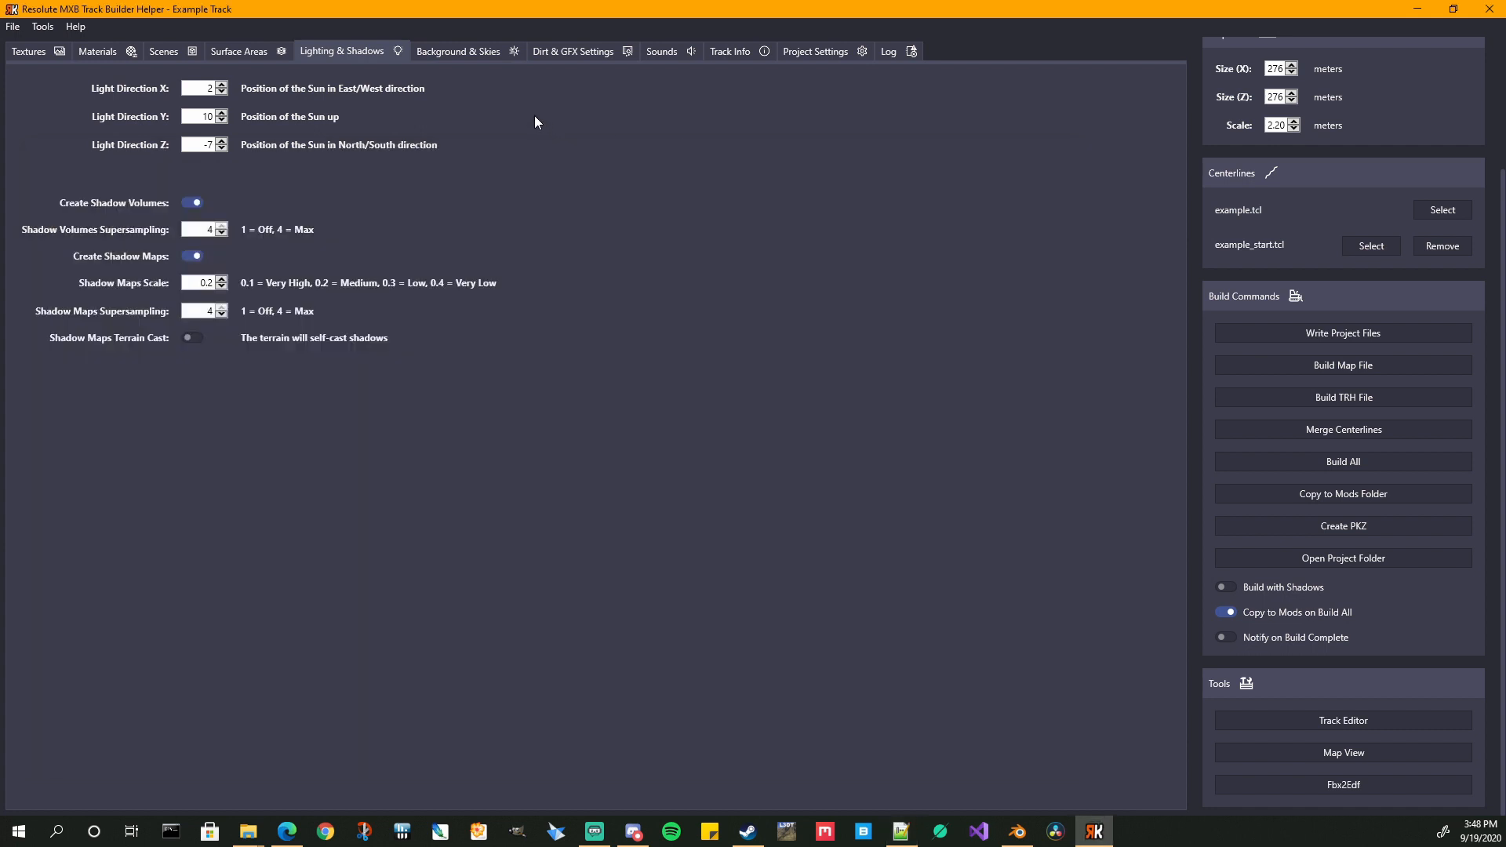